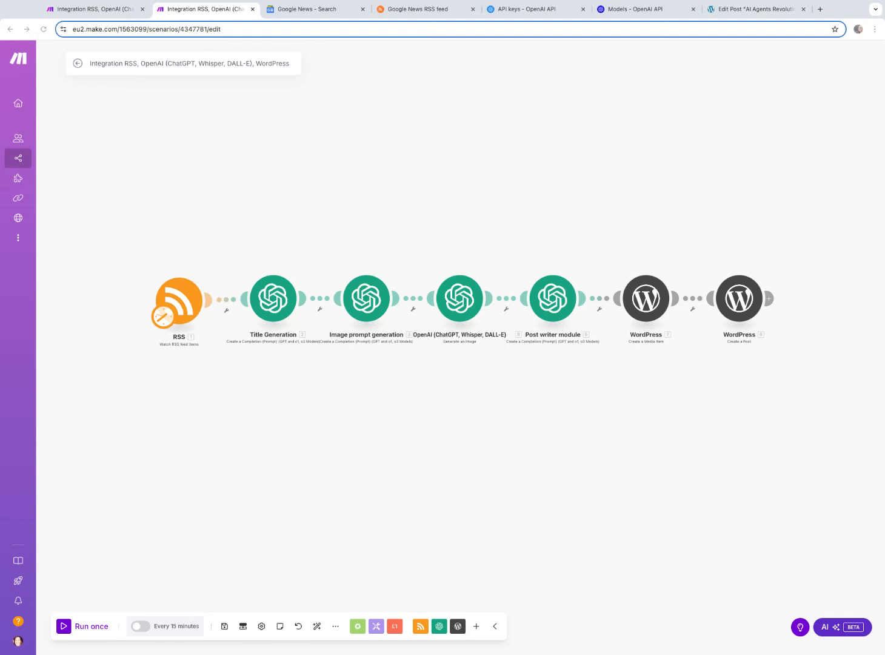
scroll(232, 340, "up", 2)
scroll(390, 180, "down", 1)
scroll(659, 97, "up", 1)
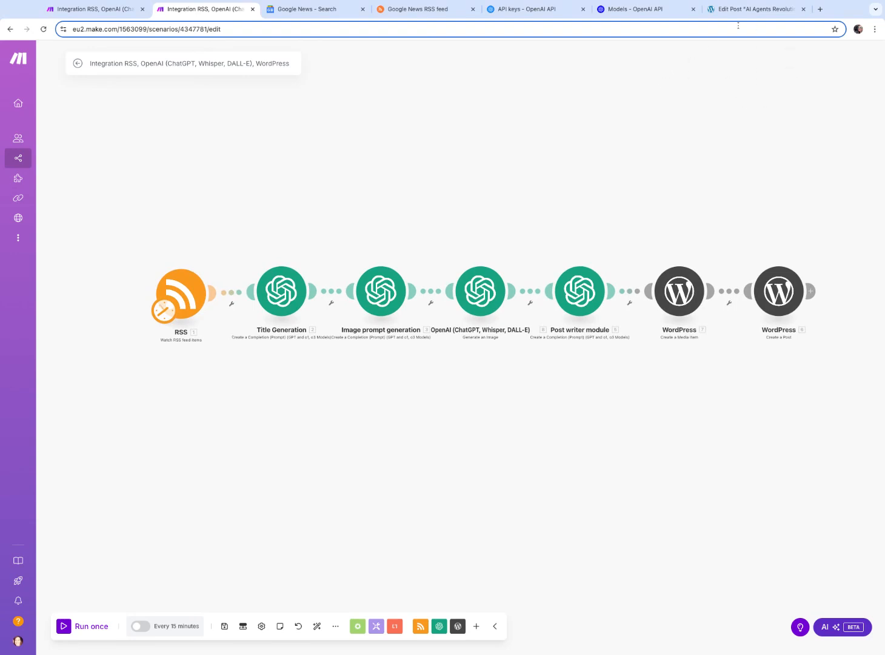
Review the existing AI-generated WordPress draft post, then return to the list of posts
left_click(745, 14)
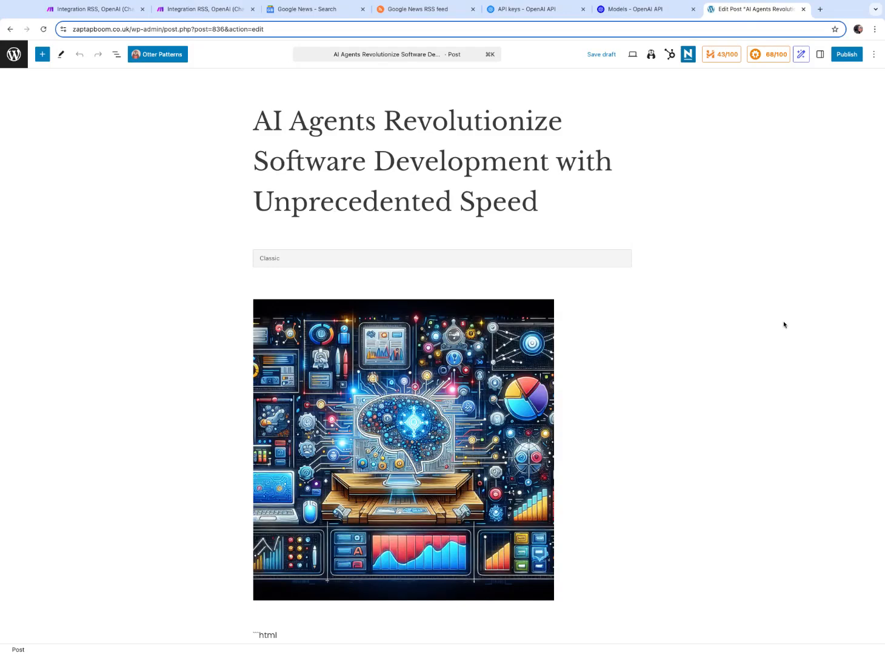
scroll(784, 324, "down", 2)
scroll(783, 322, "down", 3)
scroll(784, 322, "up", 5)
left_click(10, 30)
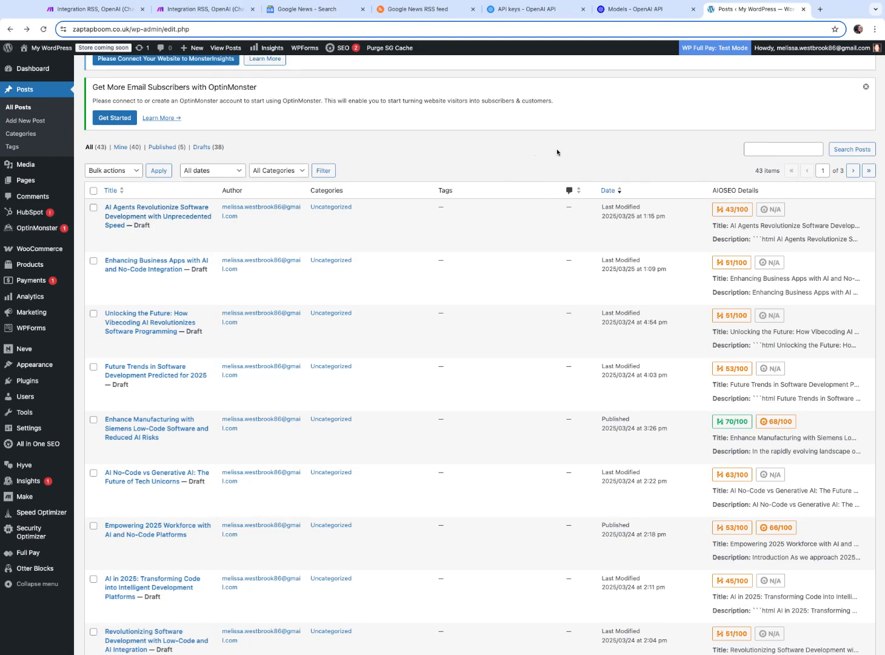
Run the full RSS-to-WordPress scenario once
left_click(97, 10)
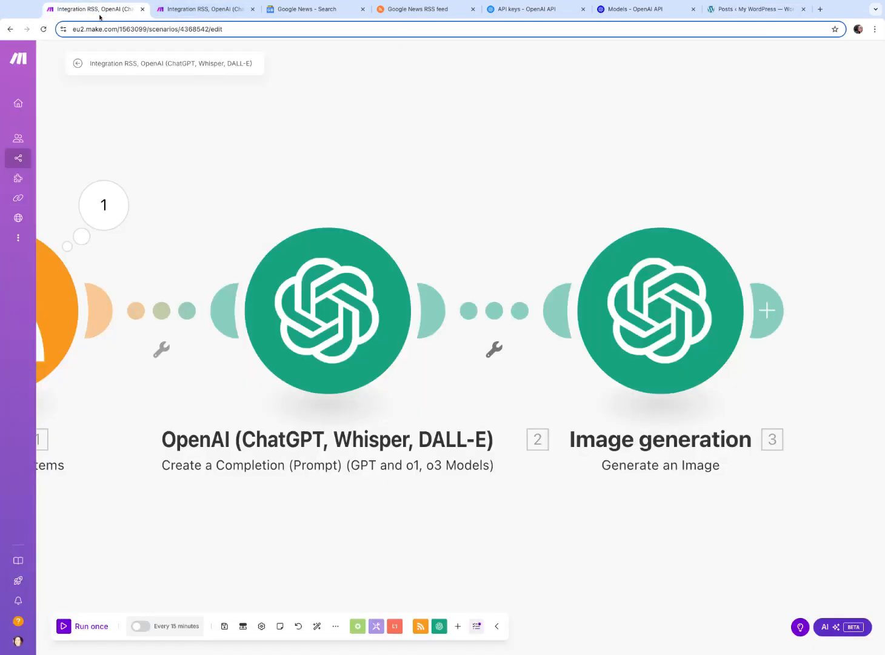
left_click(225, 11)
left_click(85, 626)
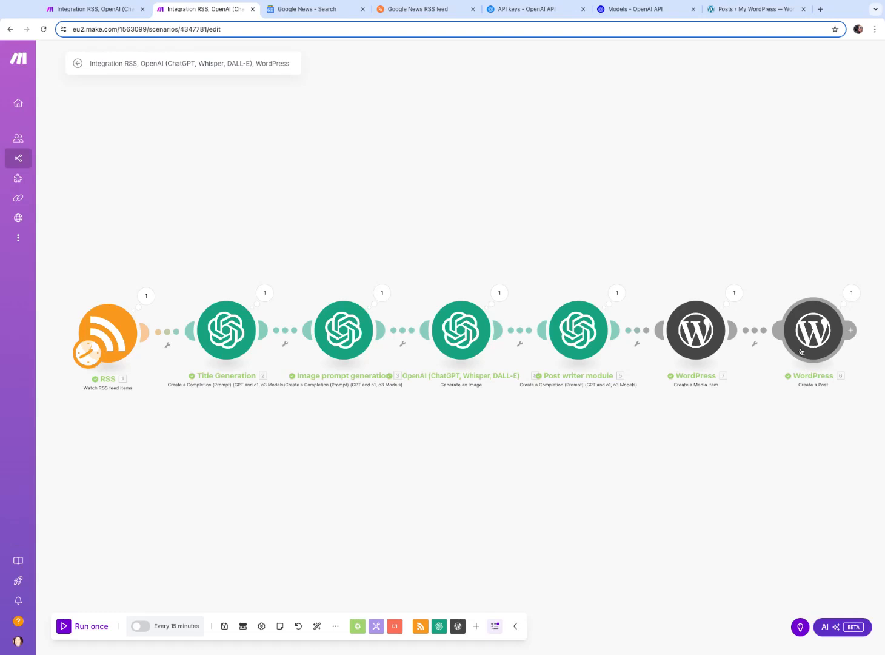
Refresh the WordPress posts list and read through the newly created draft post
left_click(757, 12)
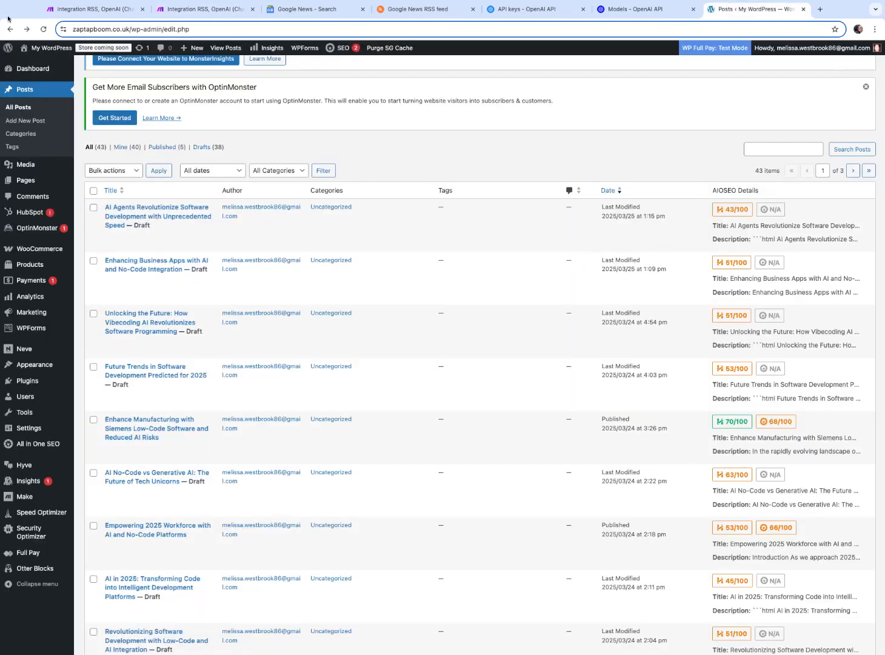
left_click(43, 29)
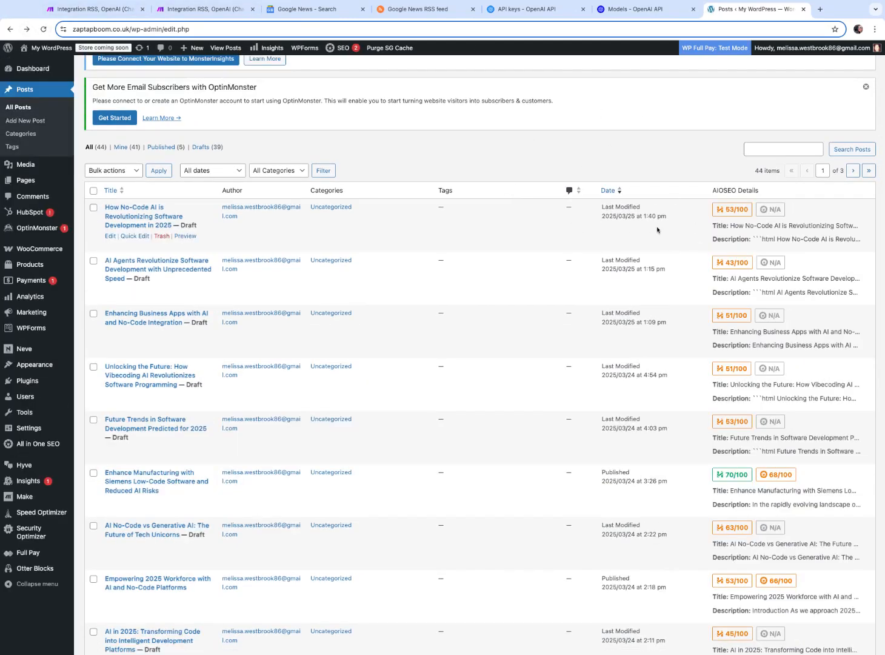
left_click(121, 212)
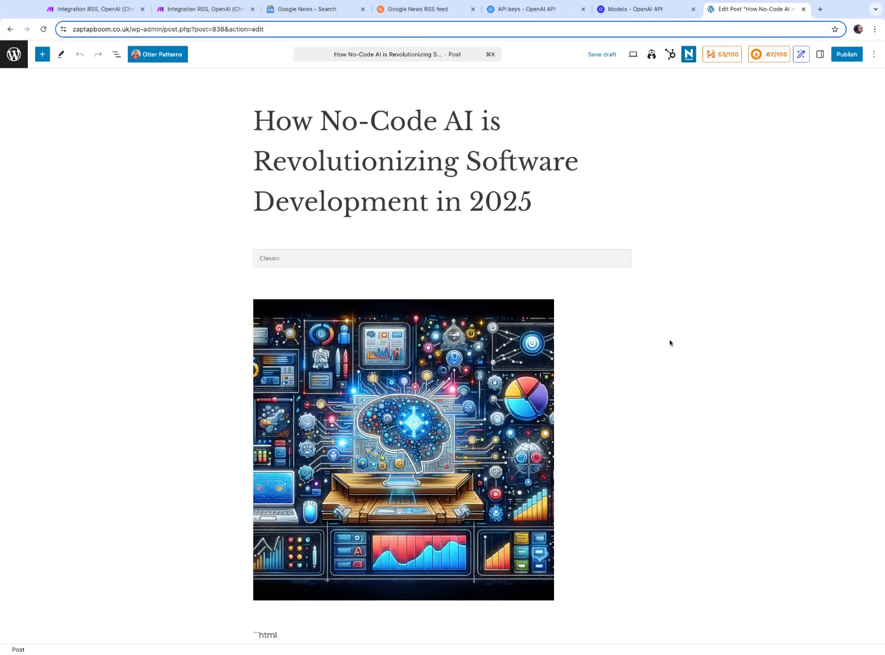
scroll(816, 292, "down", 8)
scroll(442, 361, "down", 9)
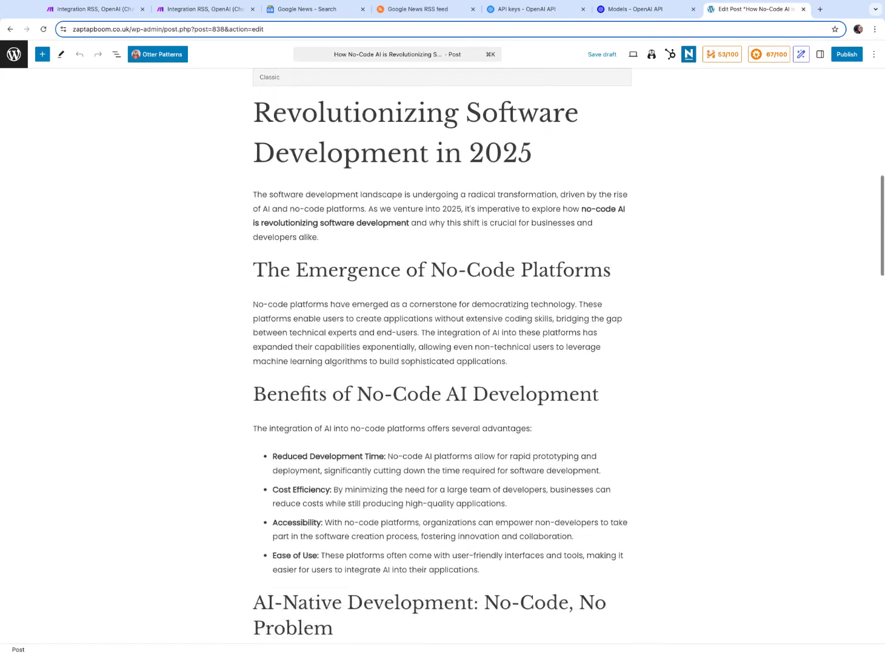
scroll(442, 361, "down", 1)
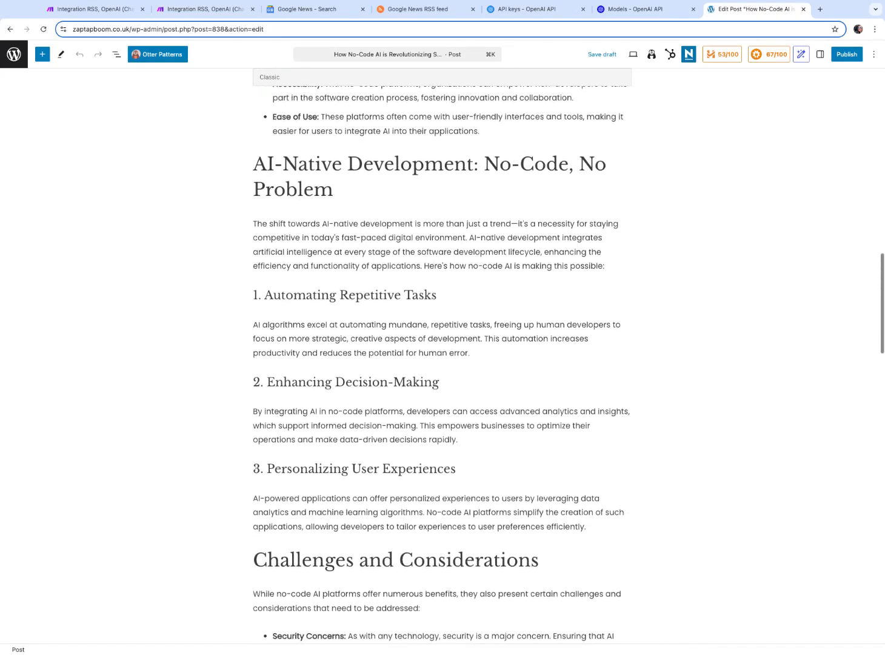
scroll(441, 361, "up", 1)
scroll(441, 361, "up", 1)
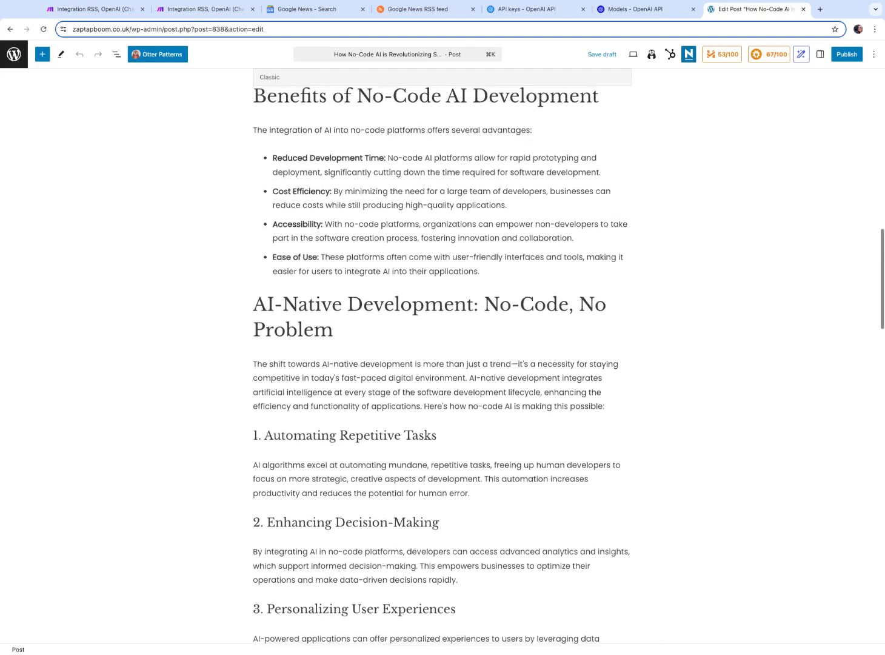
scroll(441, 361, "down", 1)
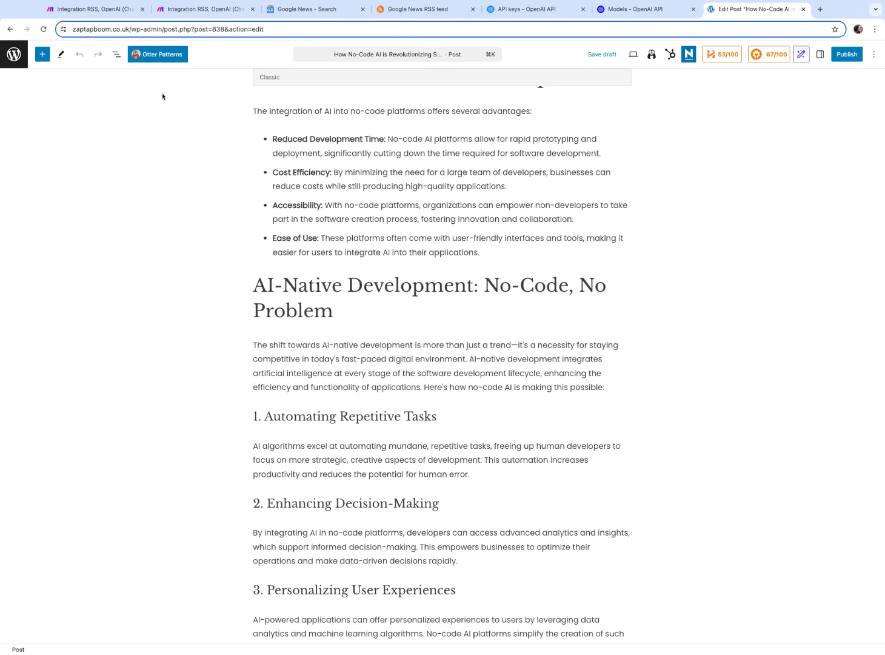
Leave the image-generation scenario for the scenarios list, discarding its unsaved changes
left_click(91, 10)
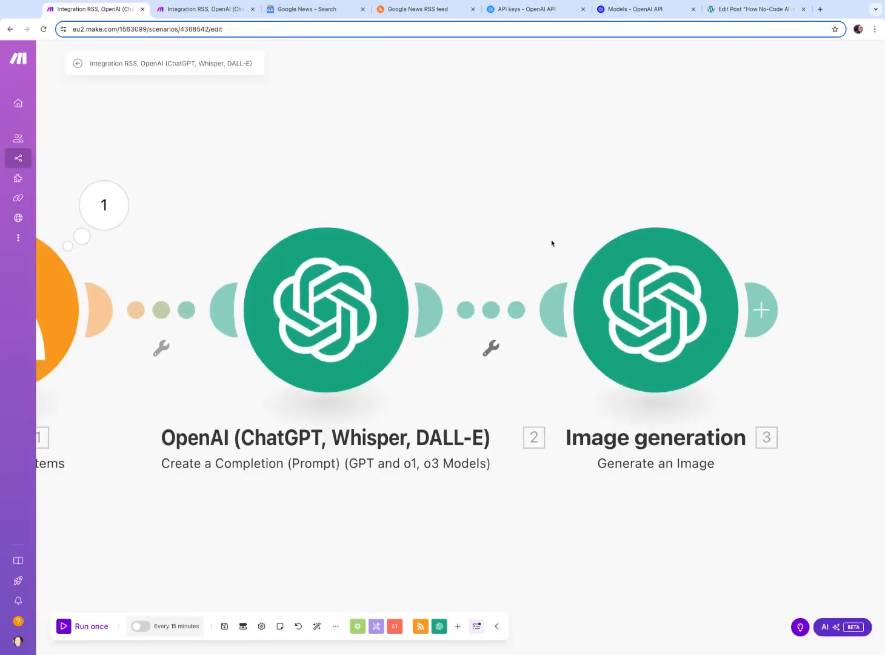
left_click(186, 10)
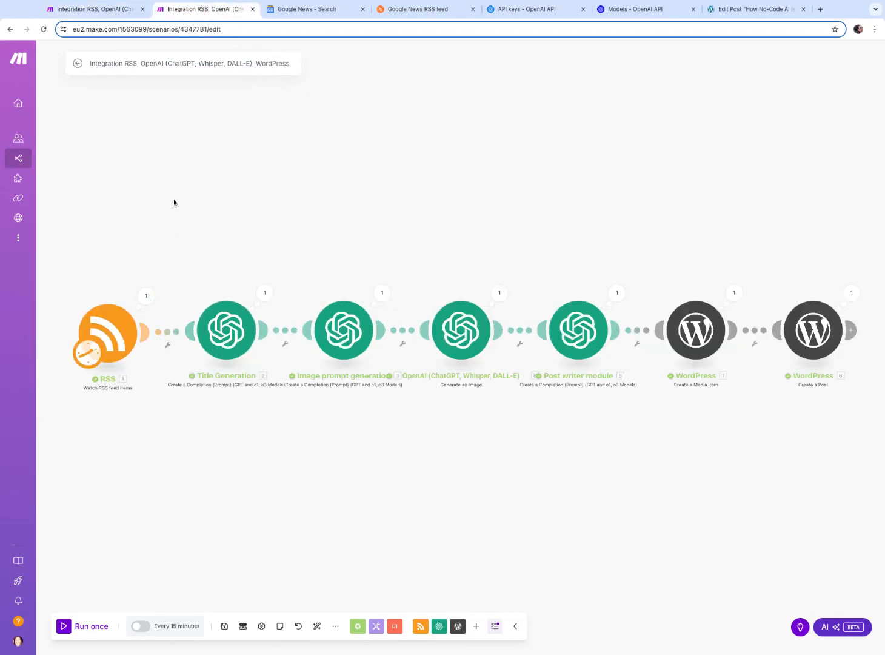
left_click(108, 10)
mouse_move(49, 106)
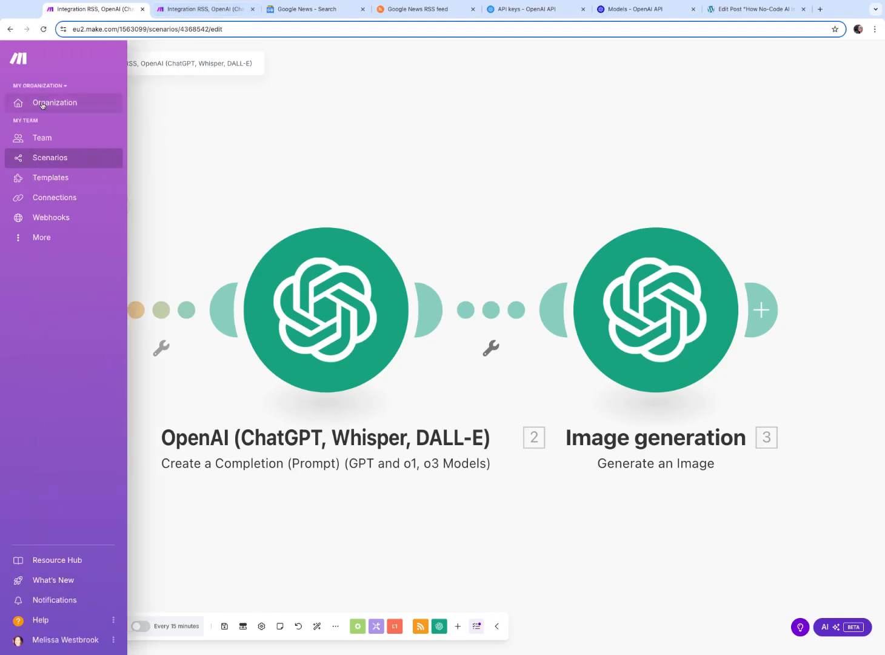
left_click(46, 164)
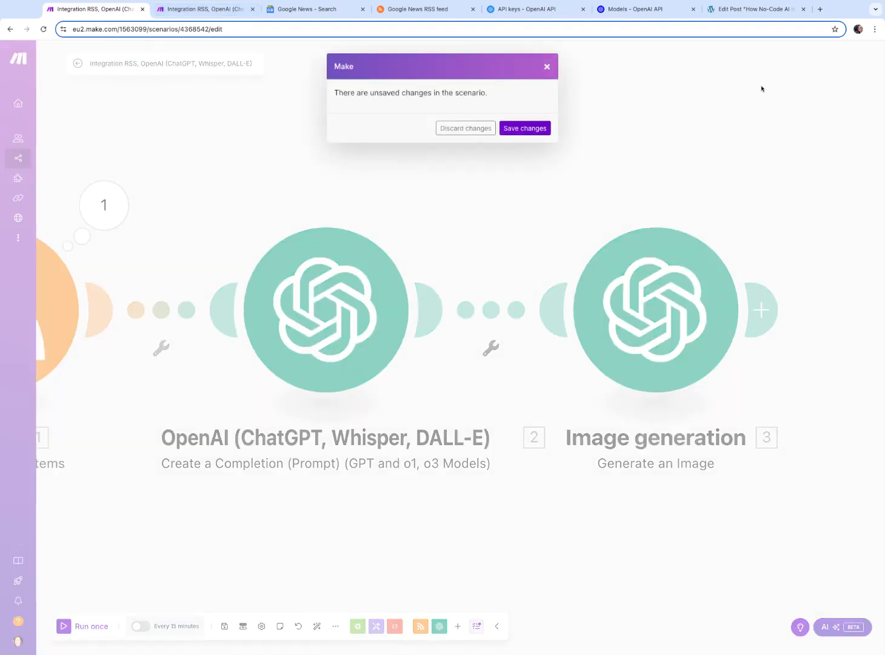
left_click(475, 132)
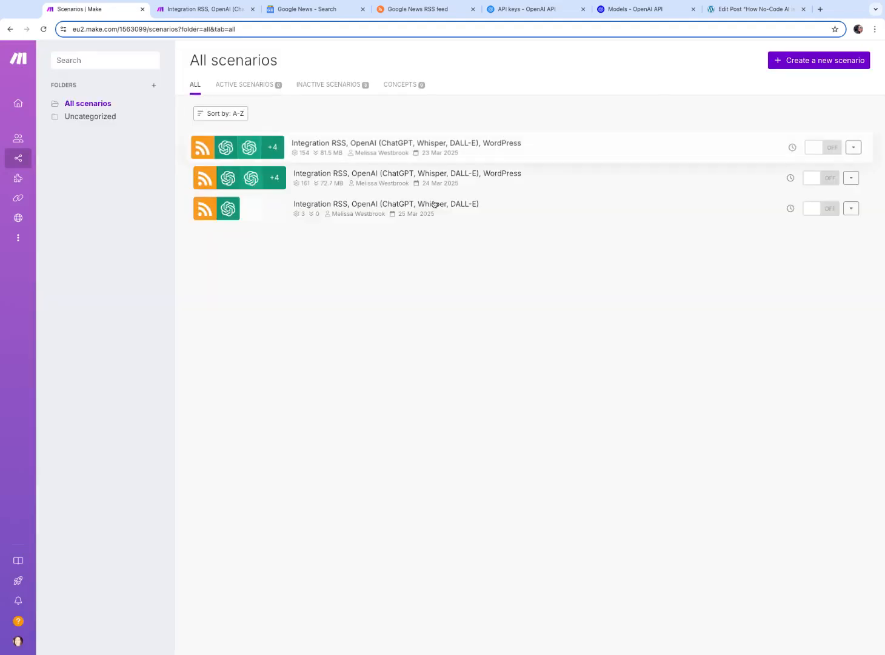
Create a new scenario starting with the RSS Watch RSS feed items trigger
left_click(819, 61)
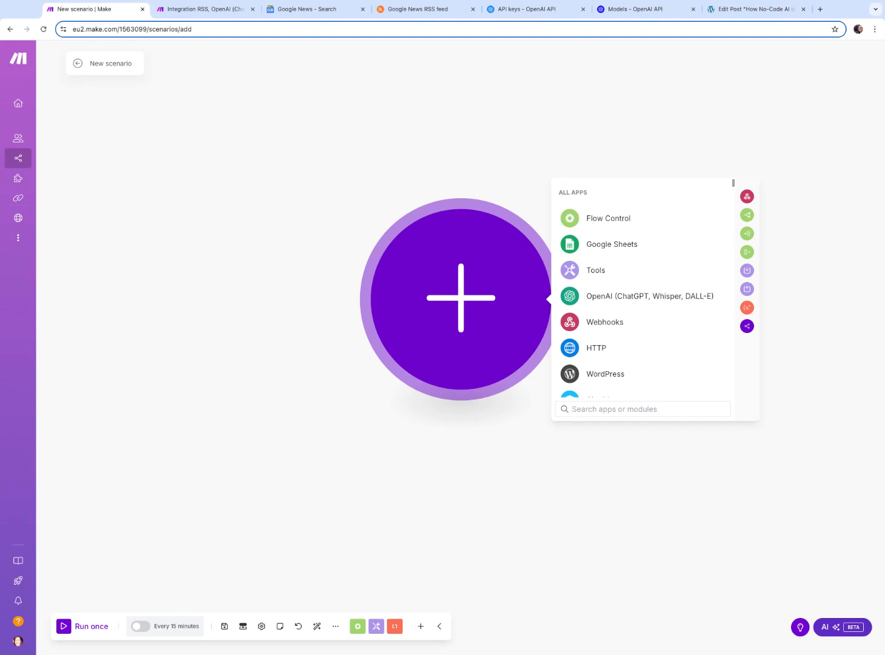
left_click(396, 112)
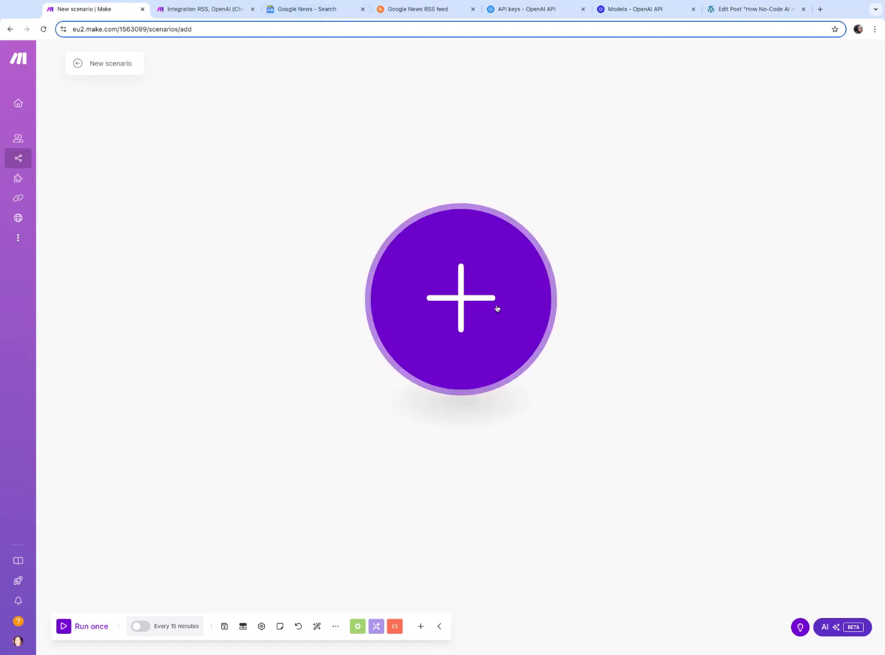
left_click(461, 300)
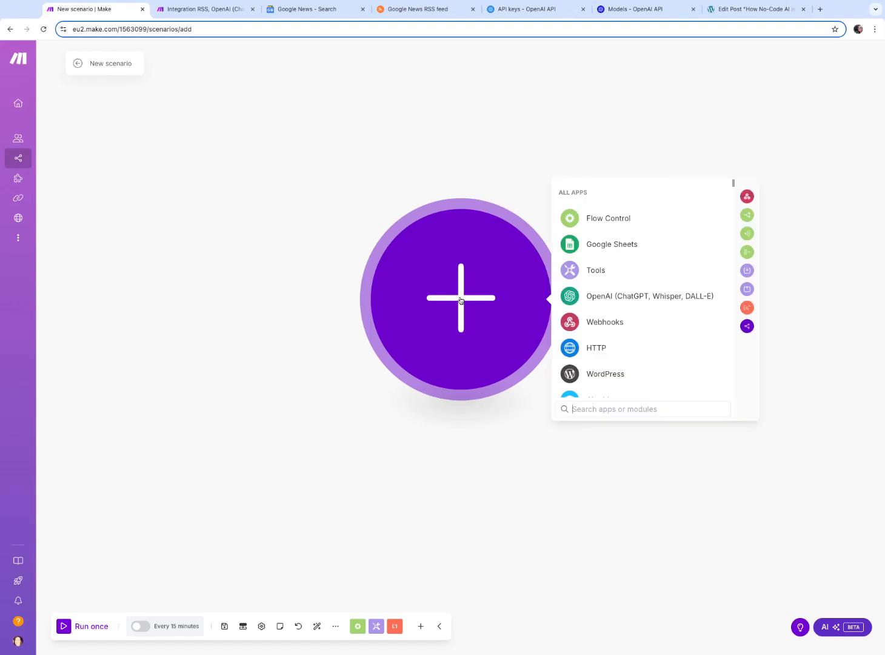
scroll(665, 312, "down", 1)
scroll(665, 312, "down", 1)
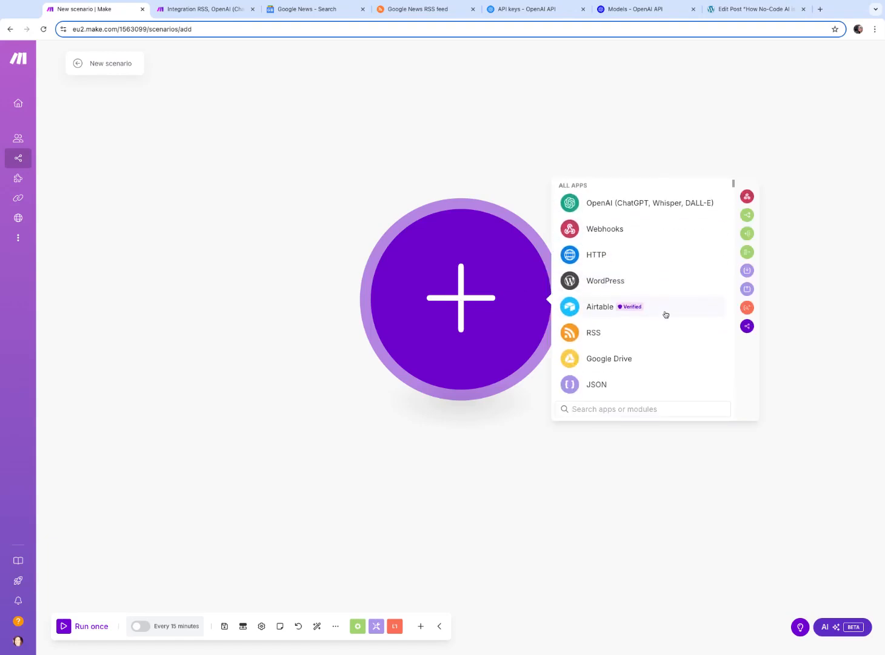
left_click(593, 333)
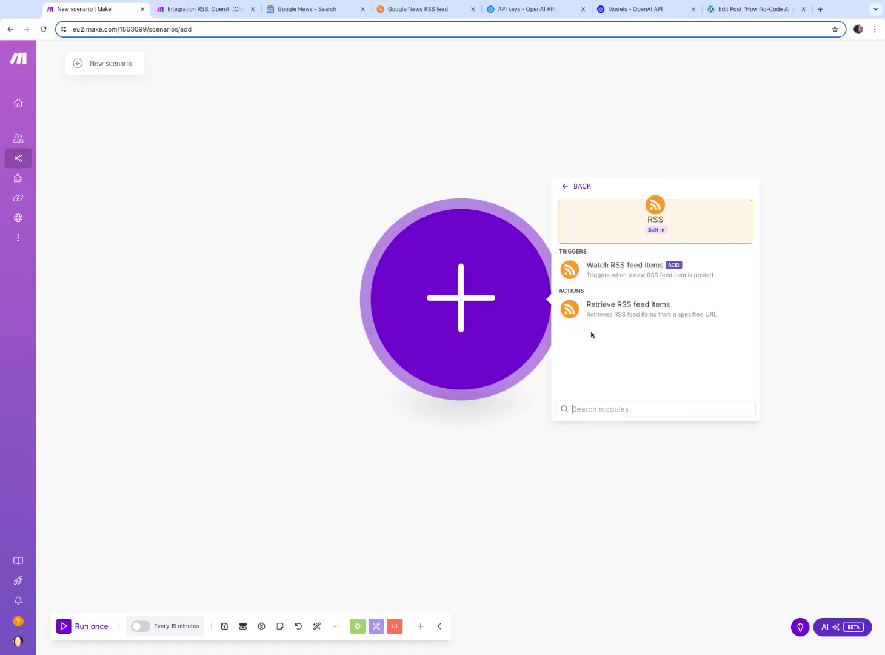
left_click(626, 276)
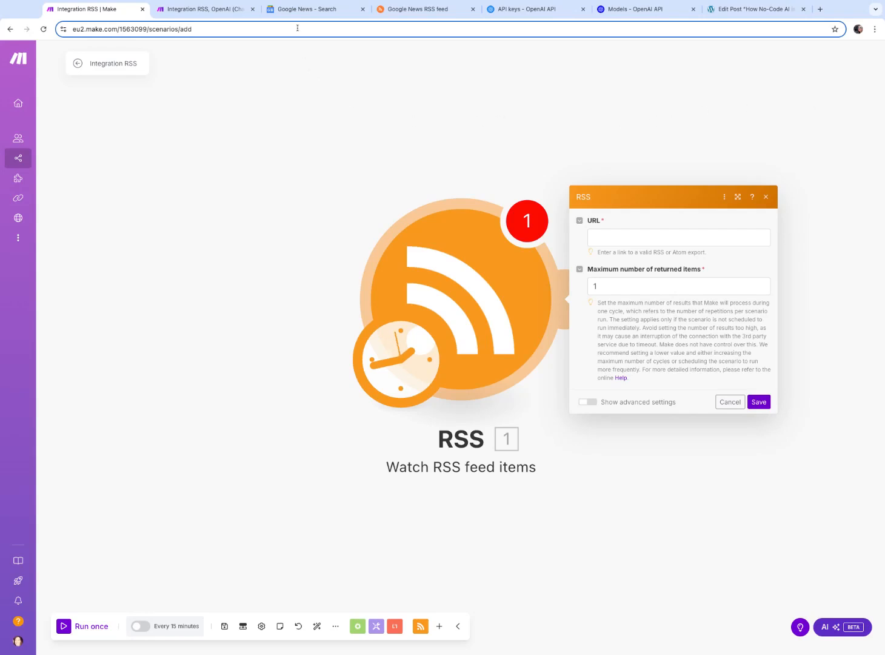
Search Google News for web3 technology and copy the results page URL
left_click(310, 11)
left_click(376, 59)
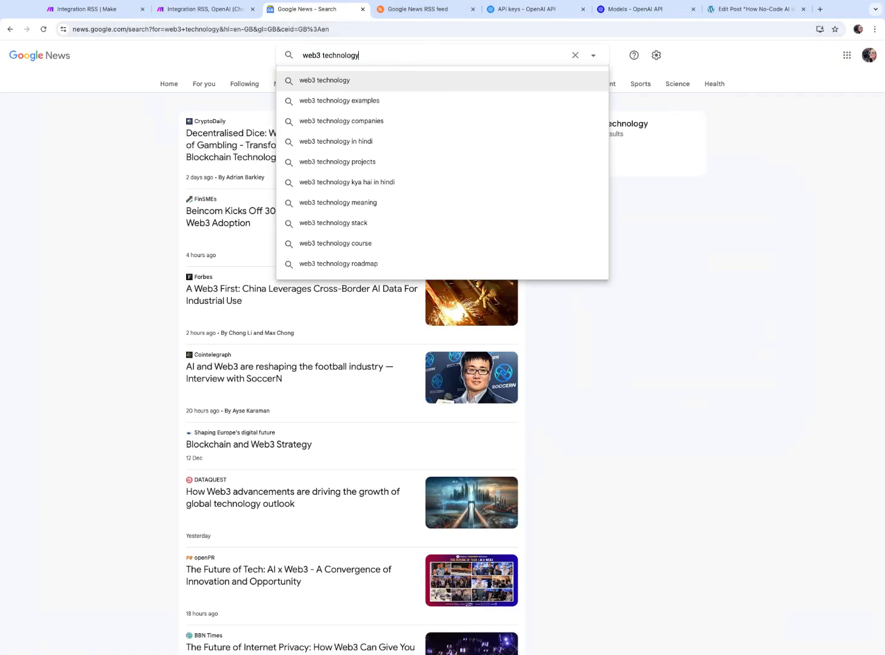
left_click(250, 57)
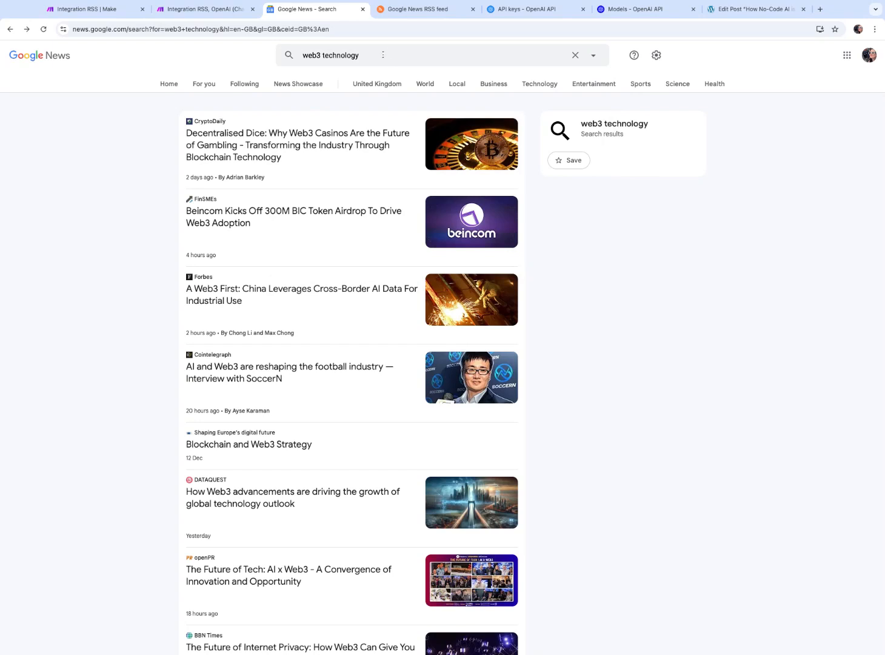
left_click(383, 54)
key("Return")
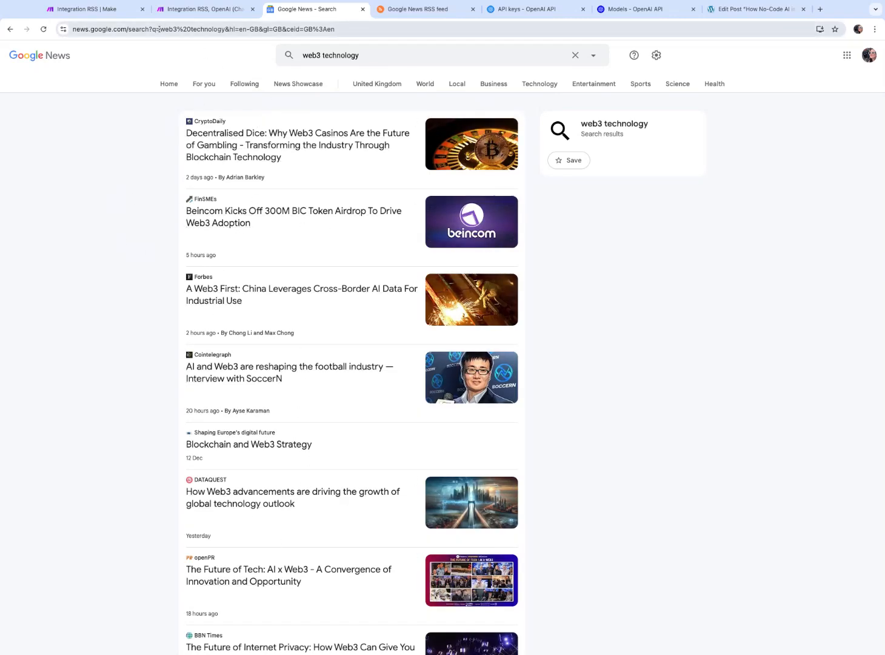
left_click(175, 33)
key("super+c")
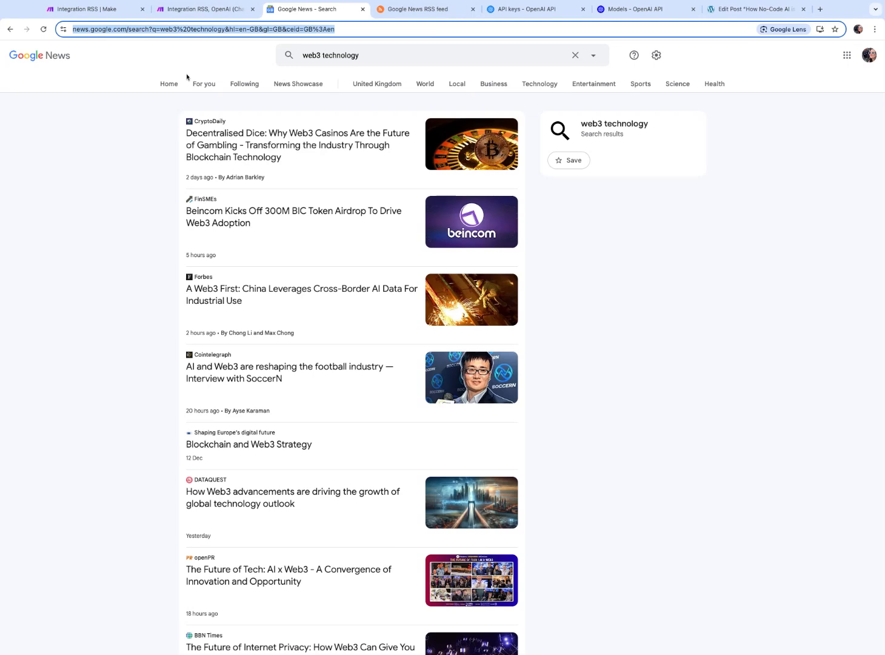
Generate a new RSS.app feed from the pasted Google News search URL and save it
left_click(424, 14)
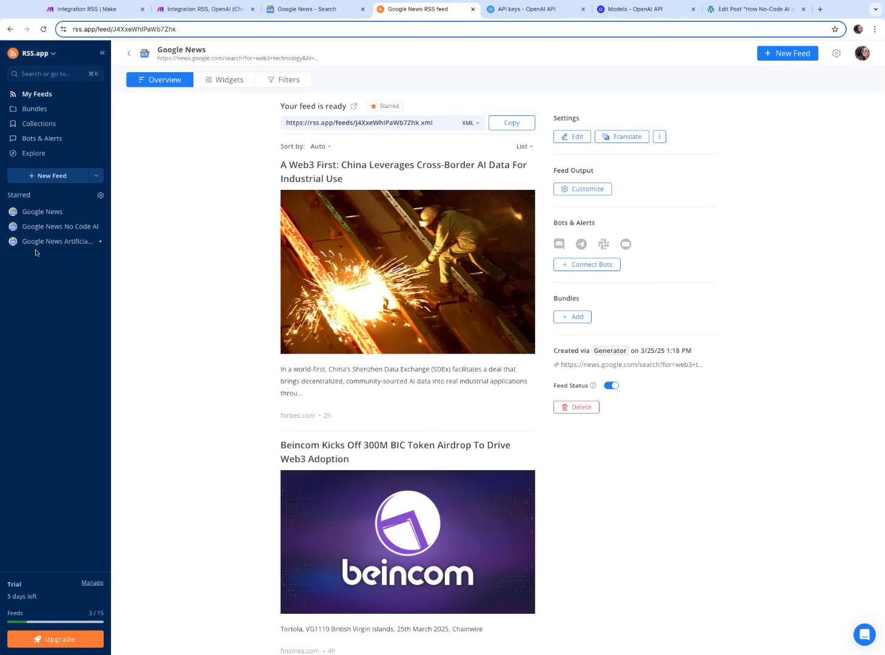
left_click(782, 55)
left_click(361, 129)
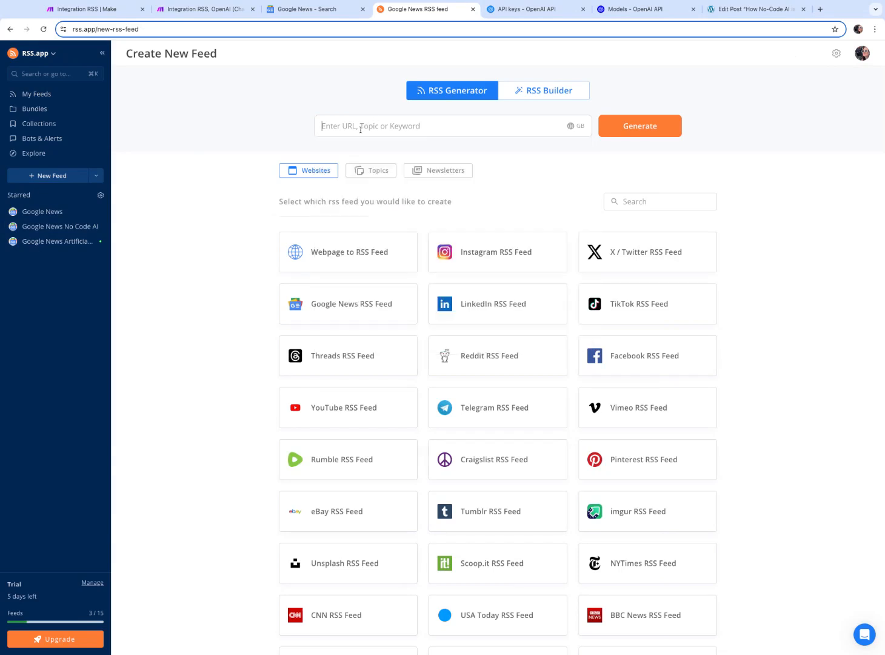
key("super+v")
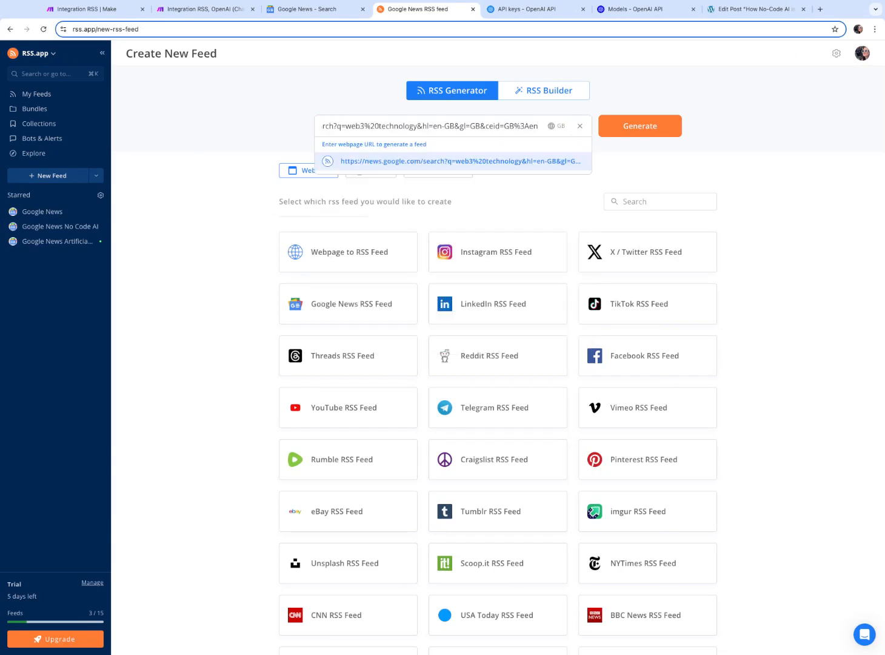
left_click(630, 134)
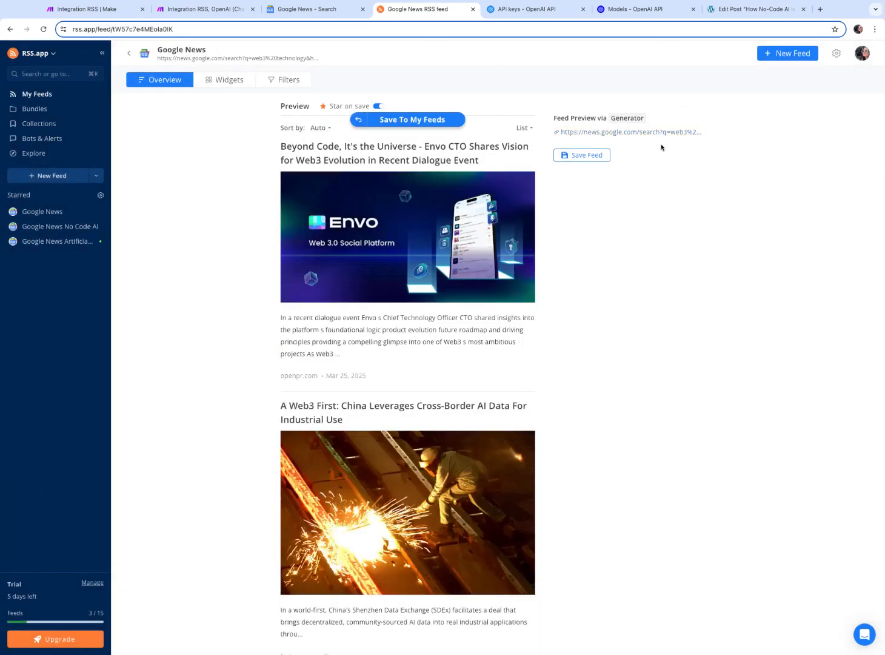
left_click(586, 156)
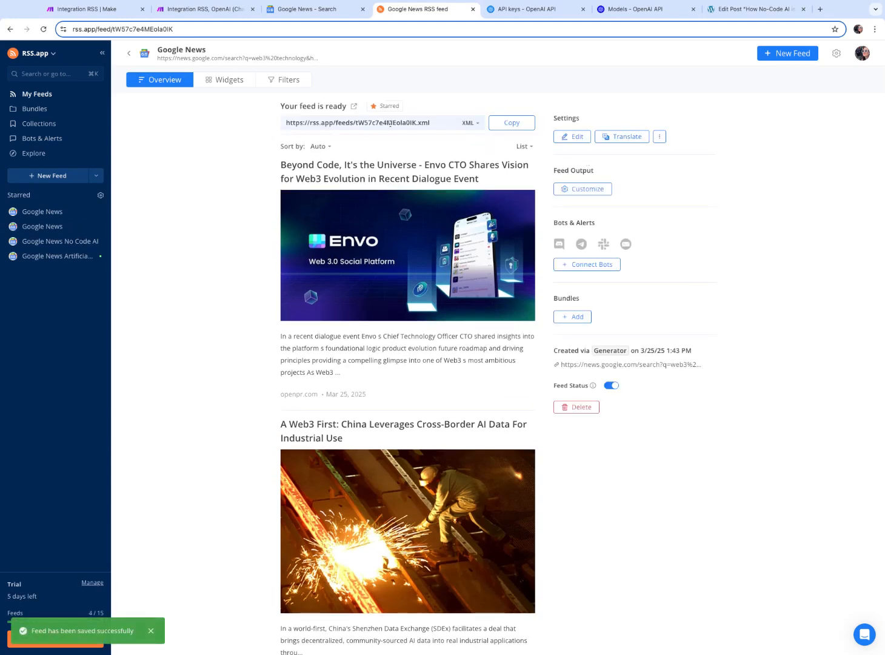
Copy the new feed's XML address and set it as the RSS module's URL, then save the module
left_click(513, 124)
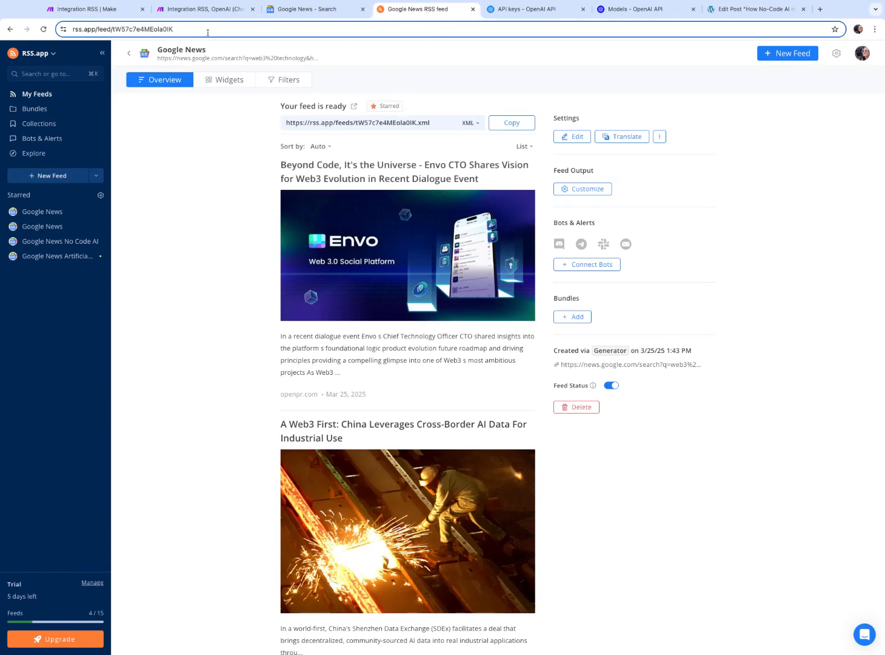
left_click(88, 10)
left_click(624, 236)
key("ctrl+v")
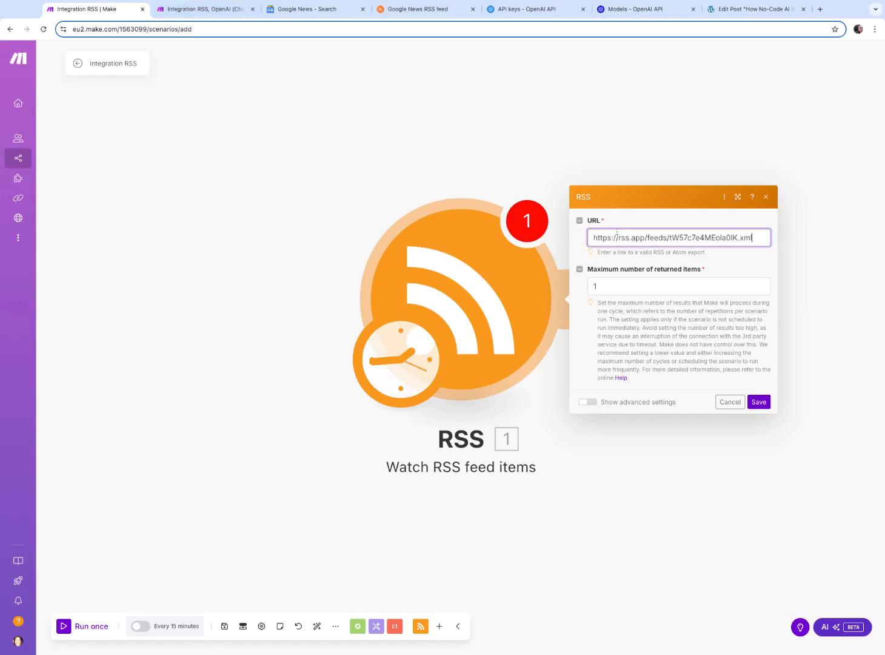
left_click(758, 403)
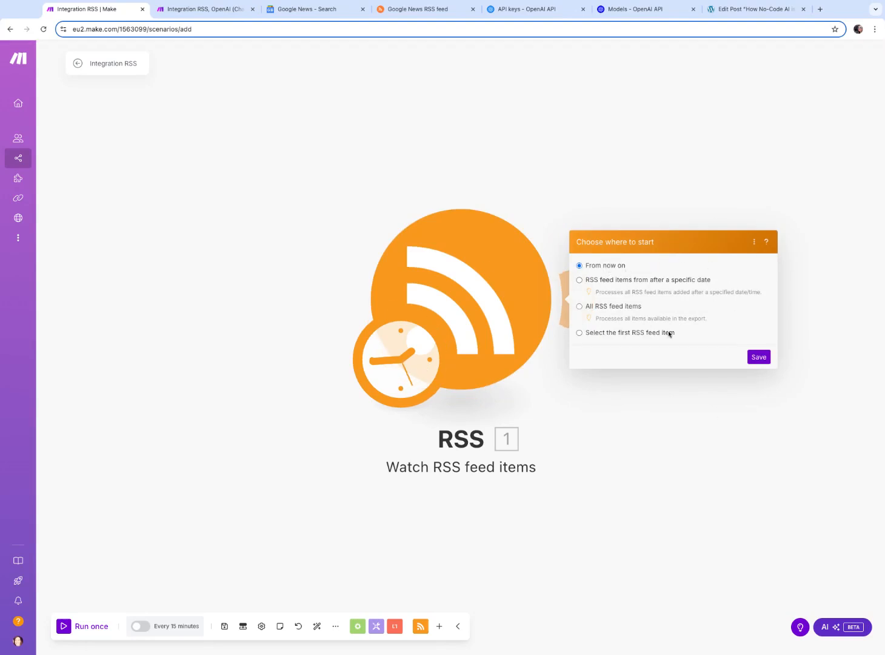
Confirm the RSS trigger starts from now on, then add an OpenAI Create a Completion (Prompt) module after it
left_click(761, 360)
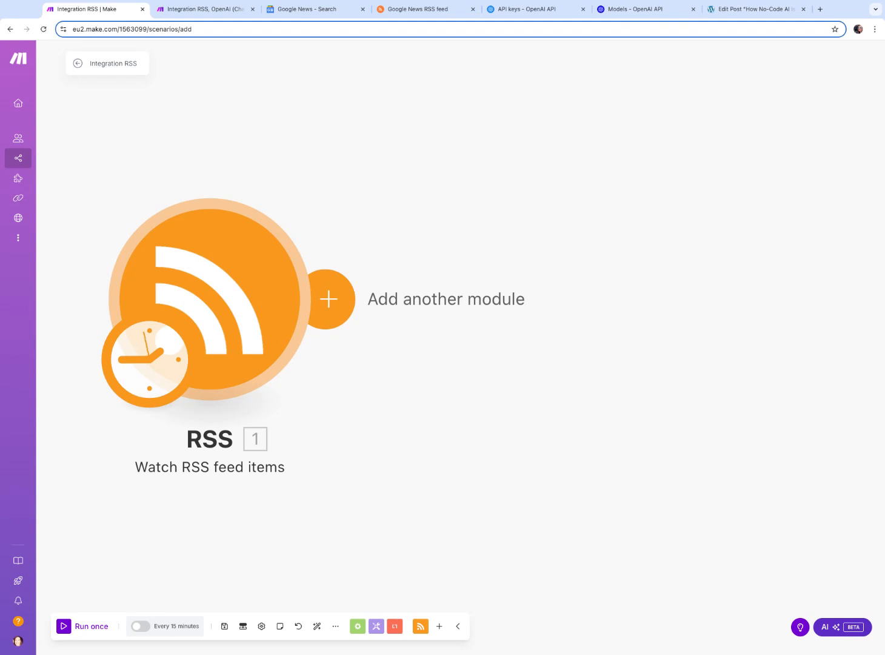
left_click(328, 299)
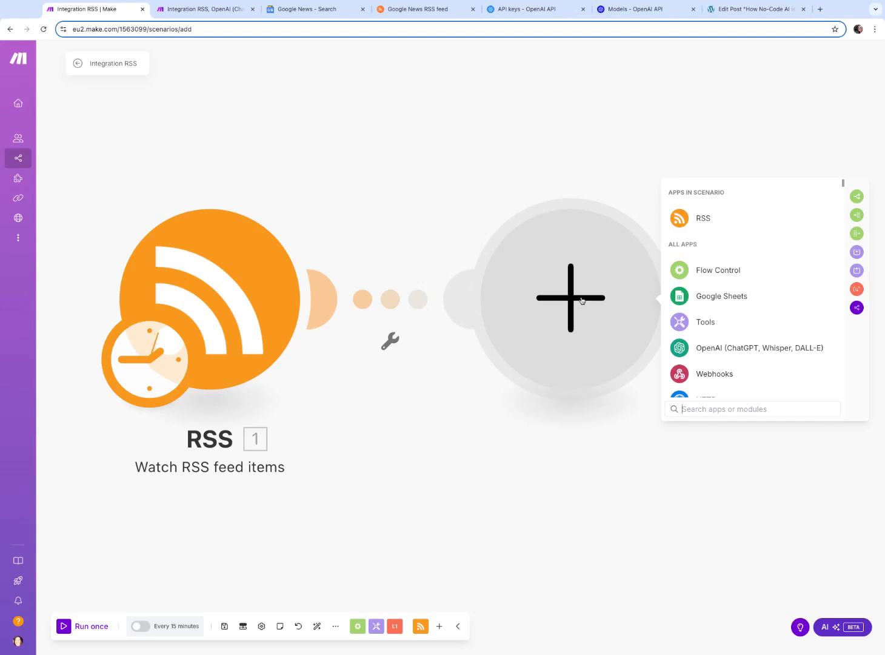
left_click(711, 347)
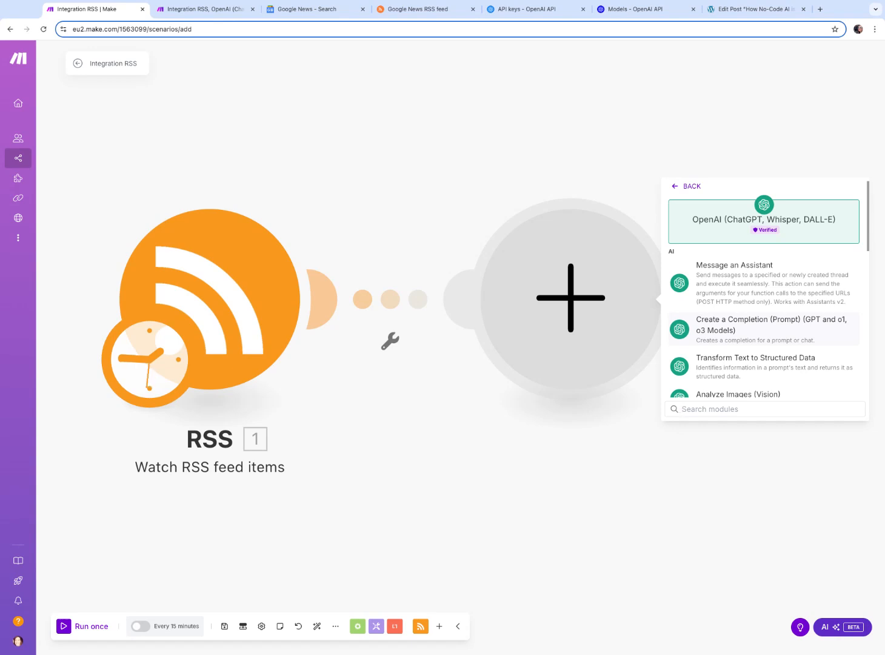
left_click(758, 329)
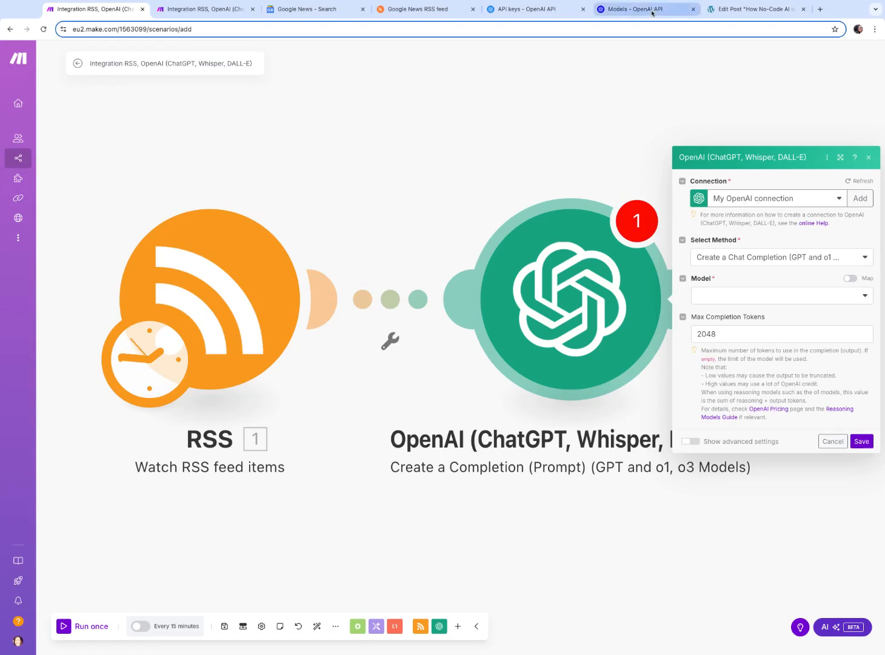
Examine the OpenAI API keys page and the OpenAI models documentation to compare against the module's model list
left_click(633, 10)
key("ctrl+shift+Tab")
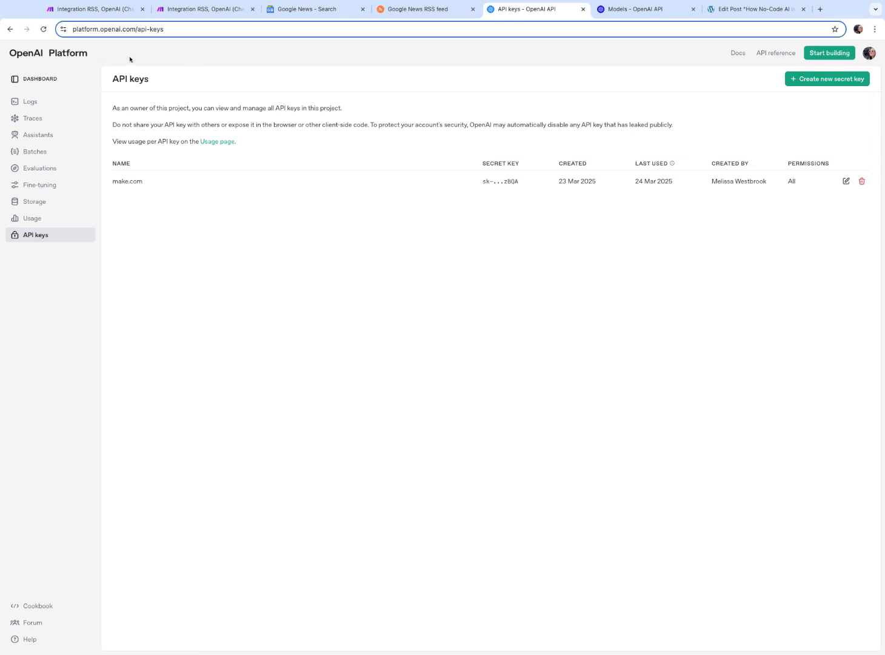
left_click(122, 33)
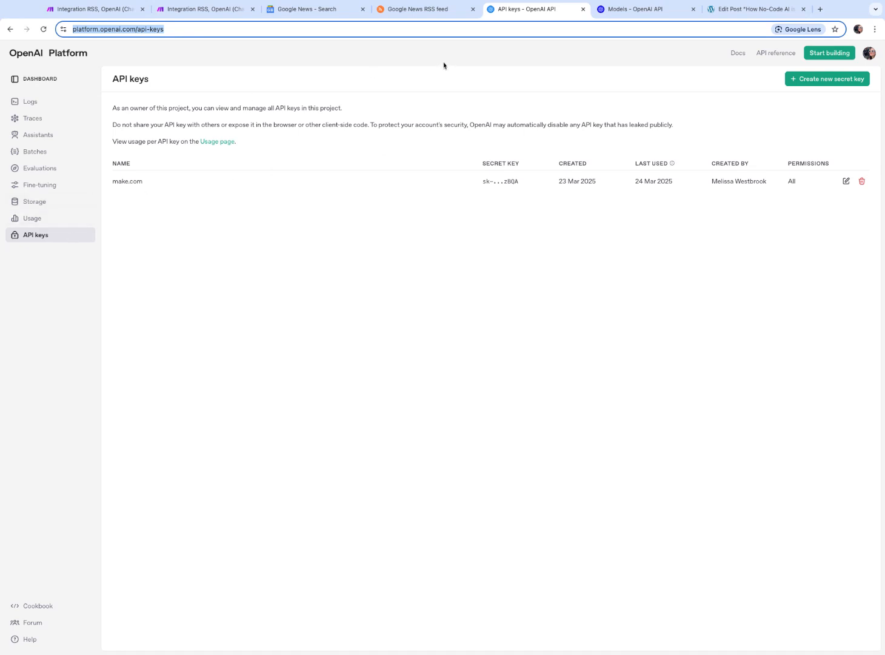
left_click(117, 15)
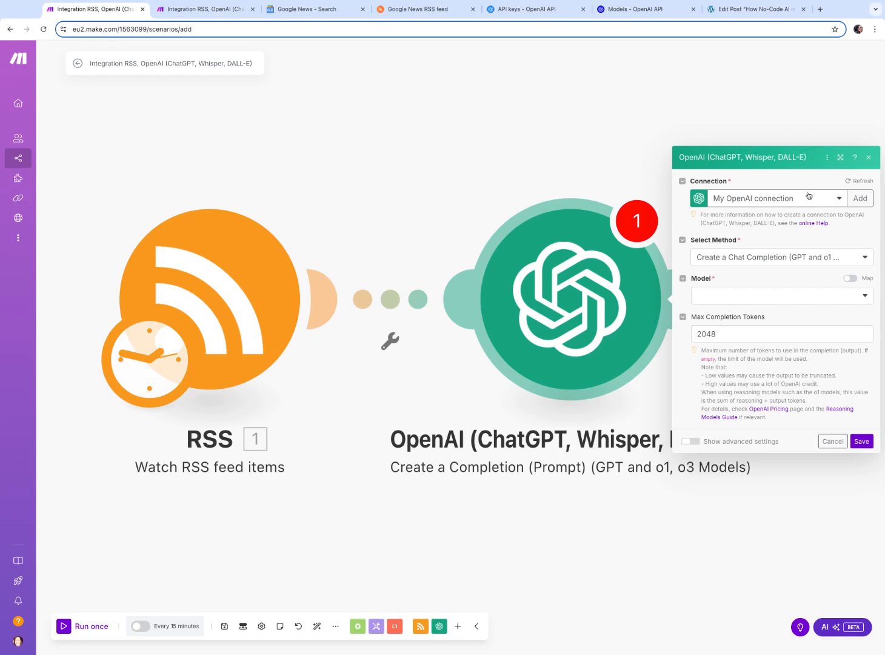
left_click(776, 298)
left_click(778, 297)
left_click(778, 297)
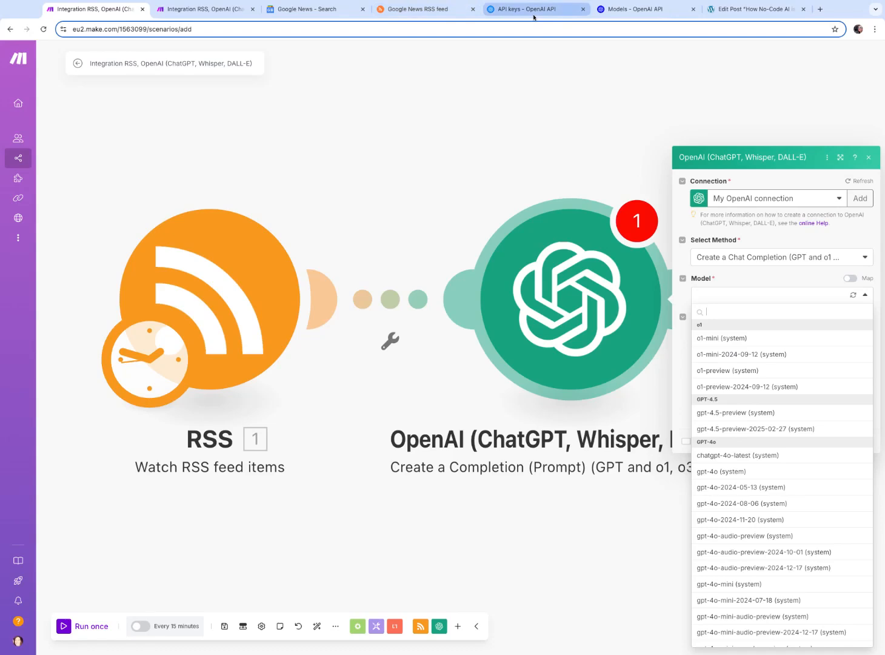
left_click(643, 14)
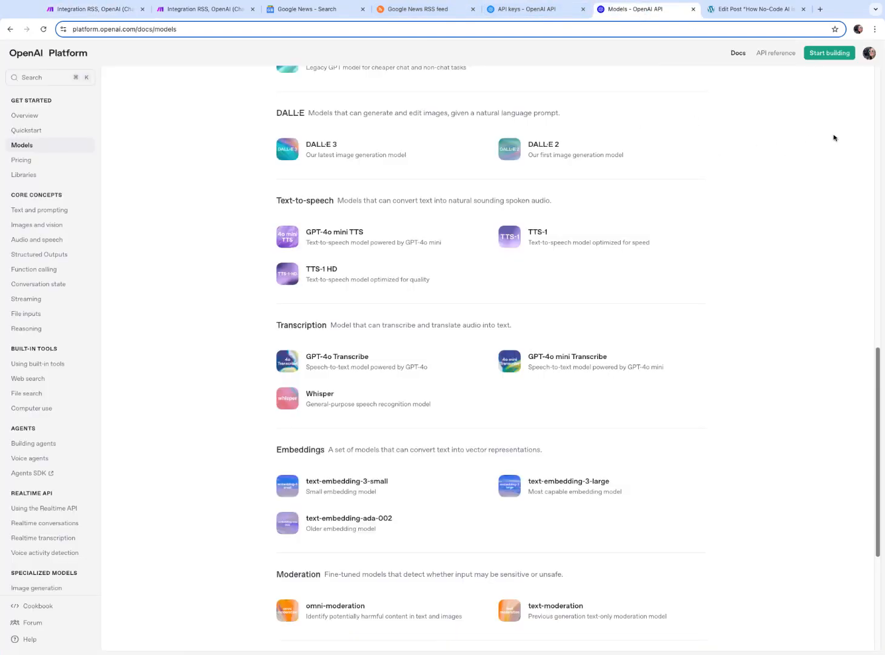
scroll(834, 138, "up", 12)
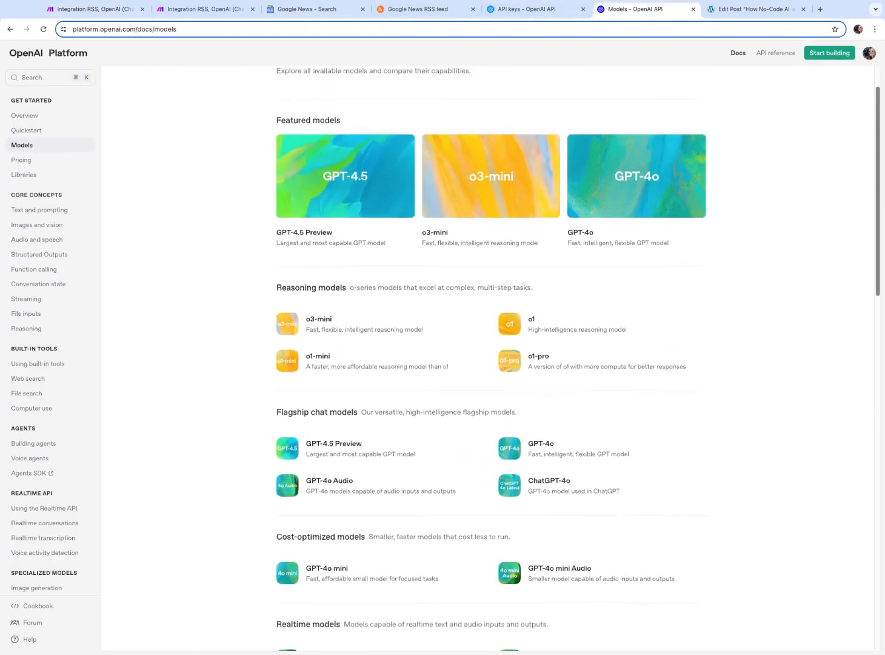
scroll(491, 358, "down", 1)
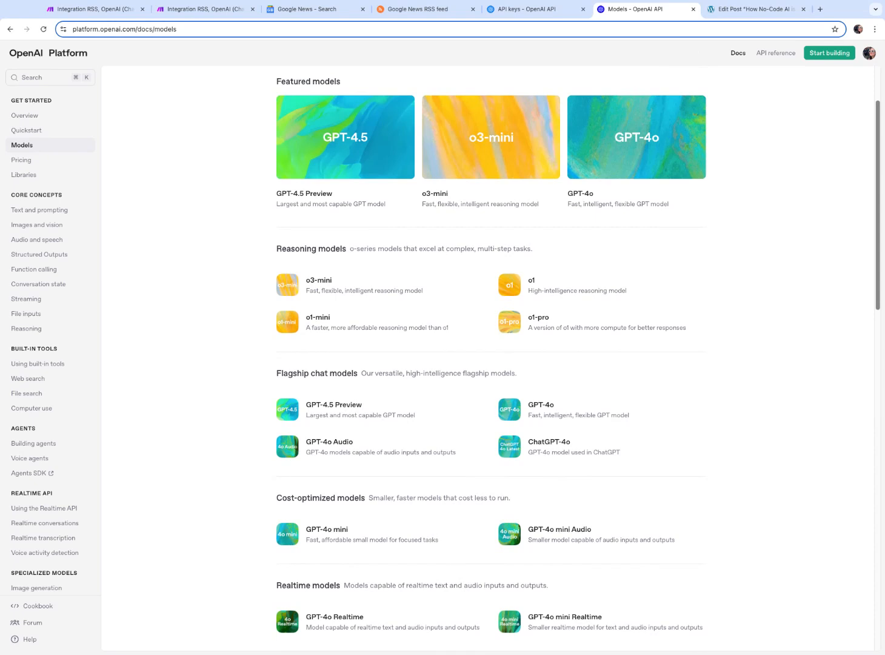
scroll(479, 476, "down", 1)
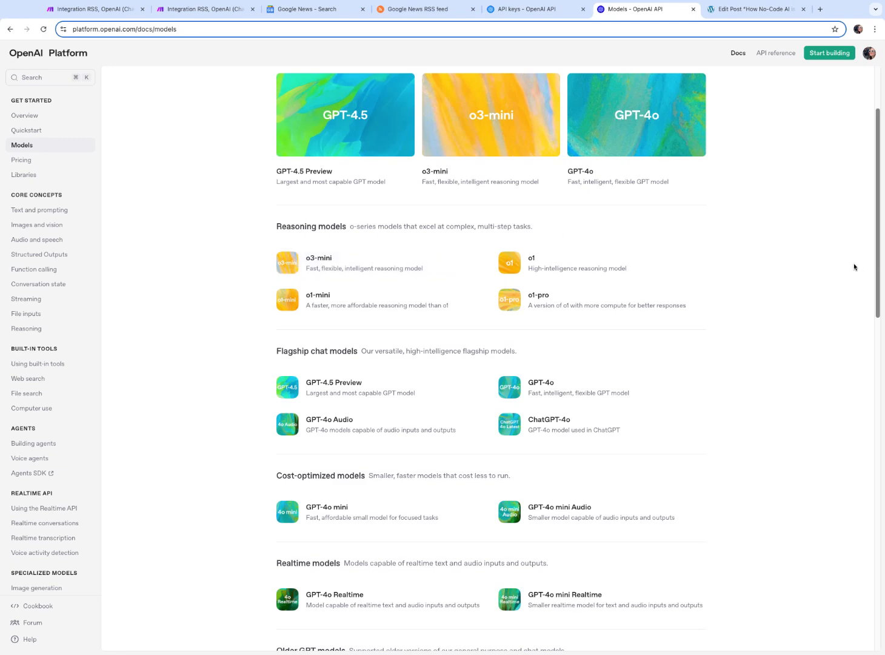
scroll(852, 264, "down", 5)
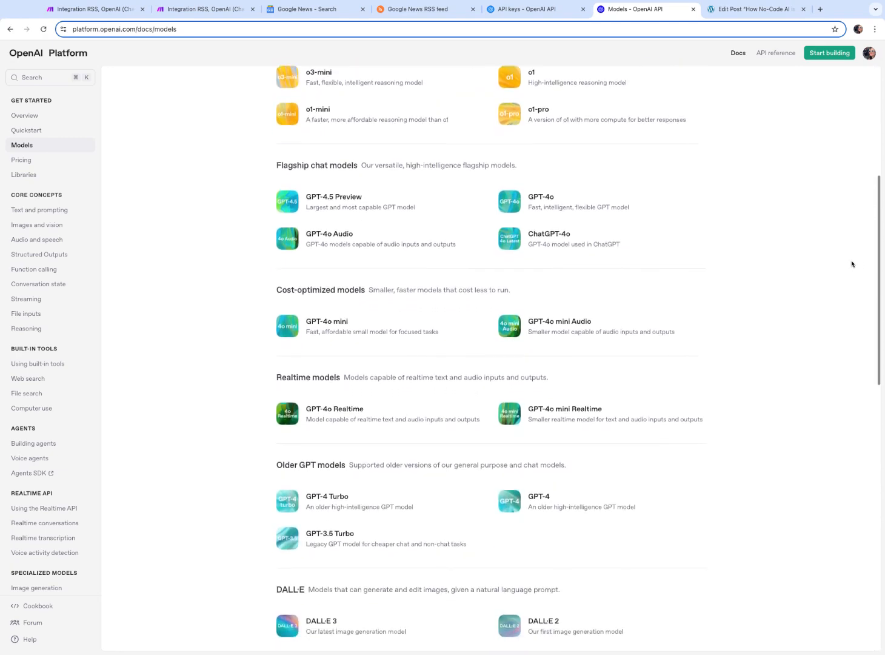
scroll(578, 364, "down", 5)
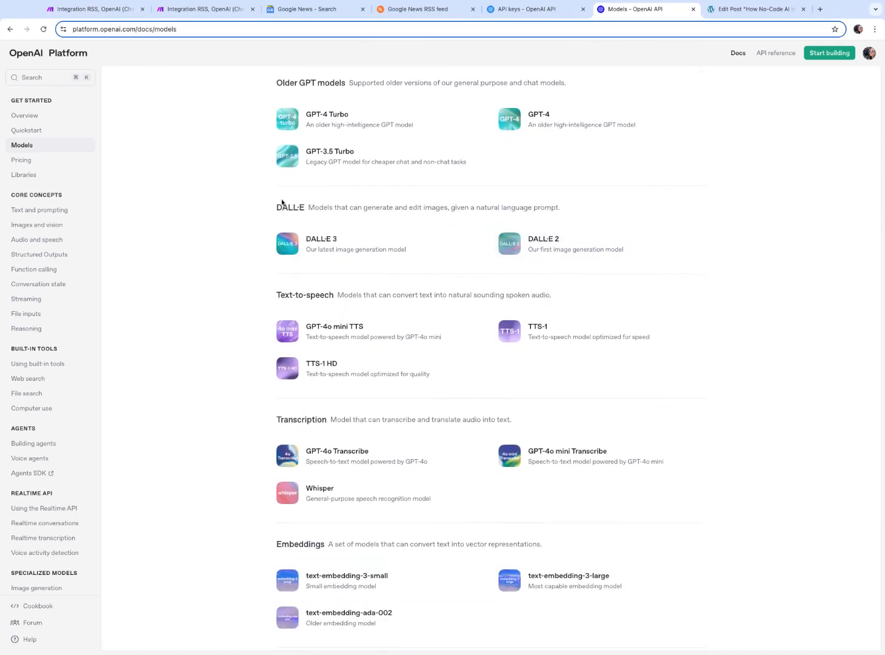
left_click_drag(310, 209, 448, 209)
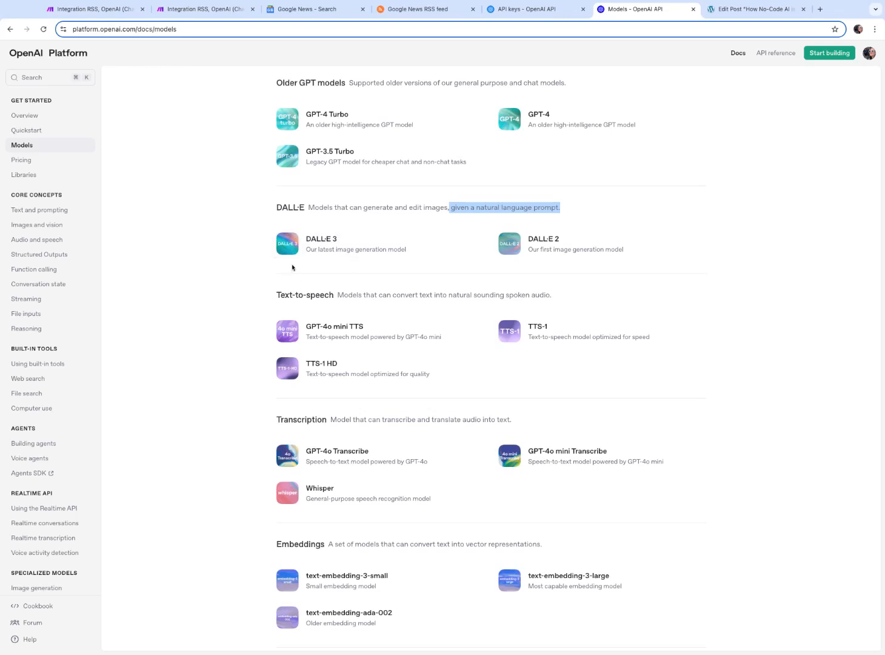
left_click(753, 203)
left_click(91, 9)
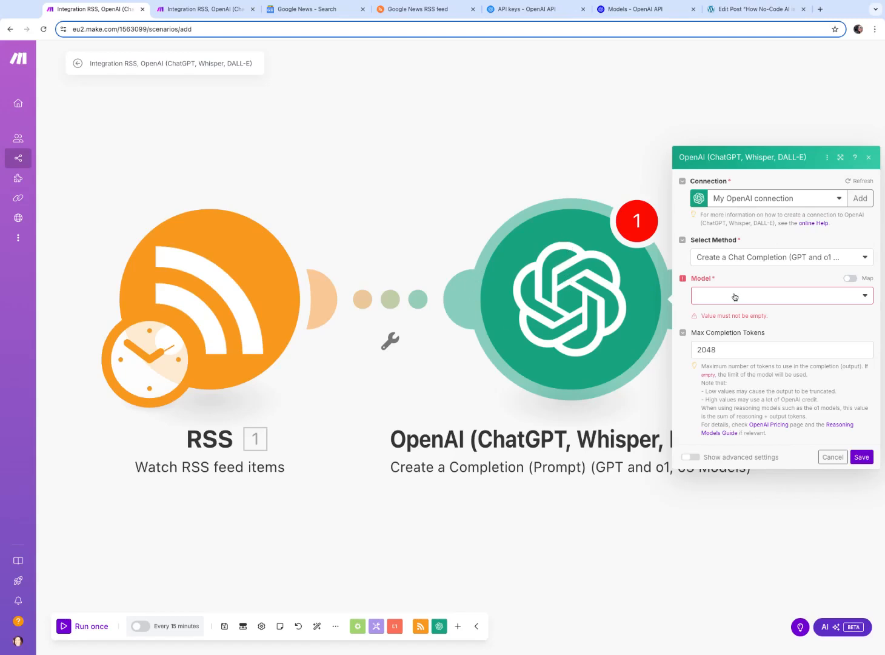
Set the OpenAI module's model to gpt-4o and add a first message with the User role
left_click(782, 297)
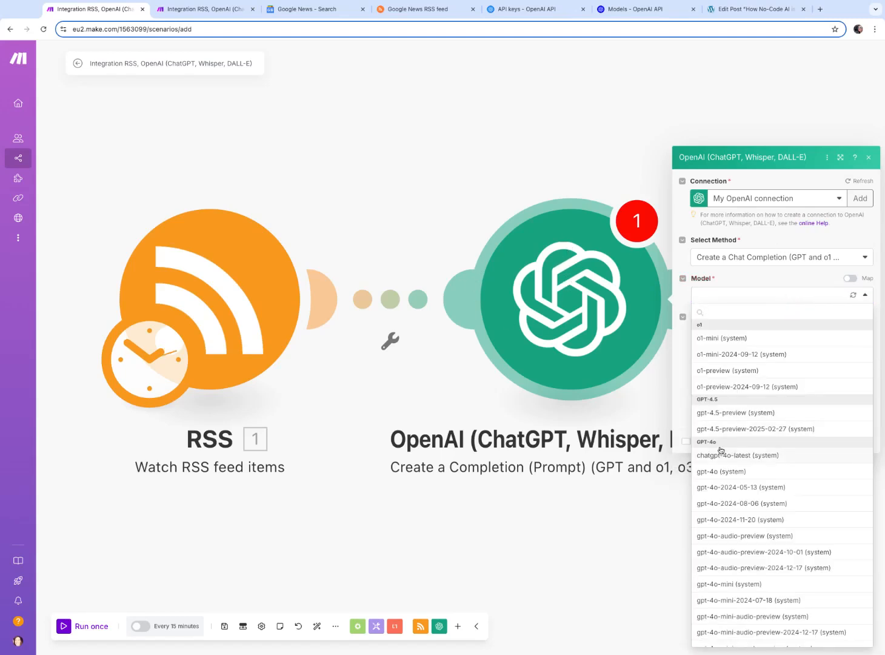
left_click(726, 473)
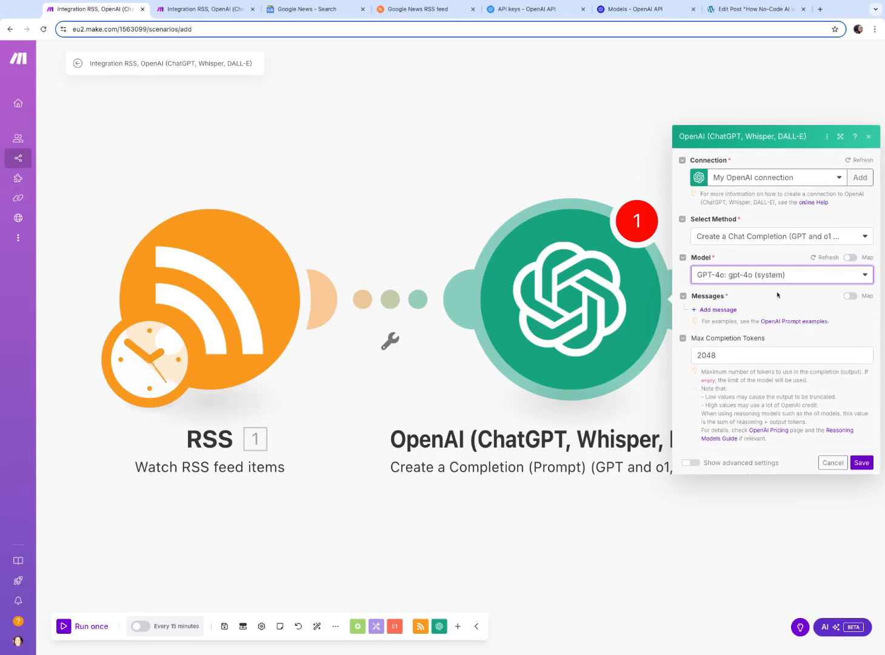
left_click(717, 311)
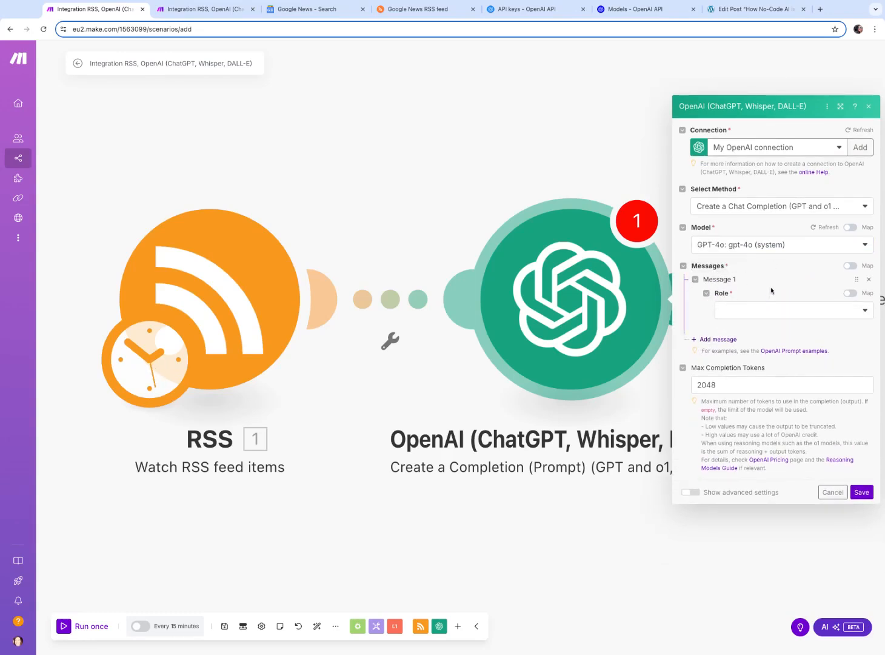
left_click(752, 306)
left_click(752, 330)
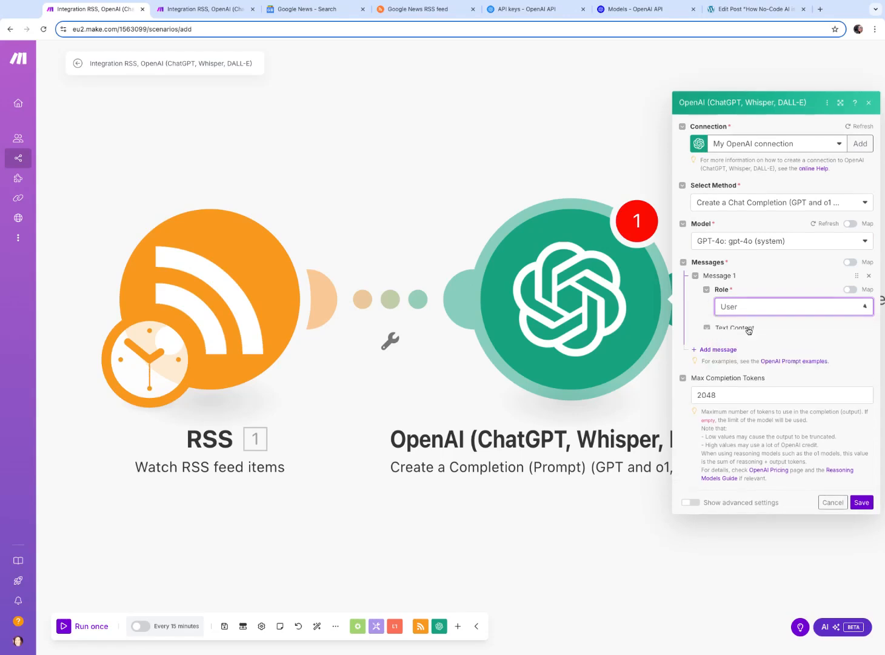
left_click(758, 299)
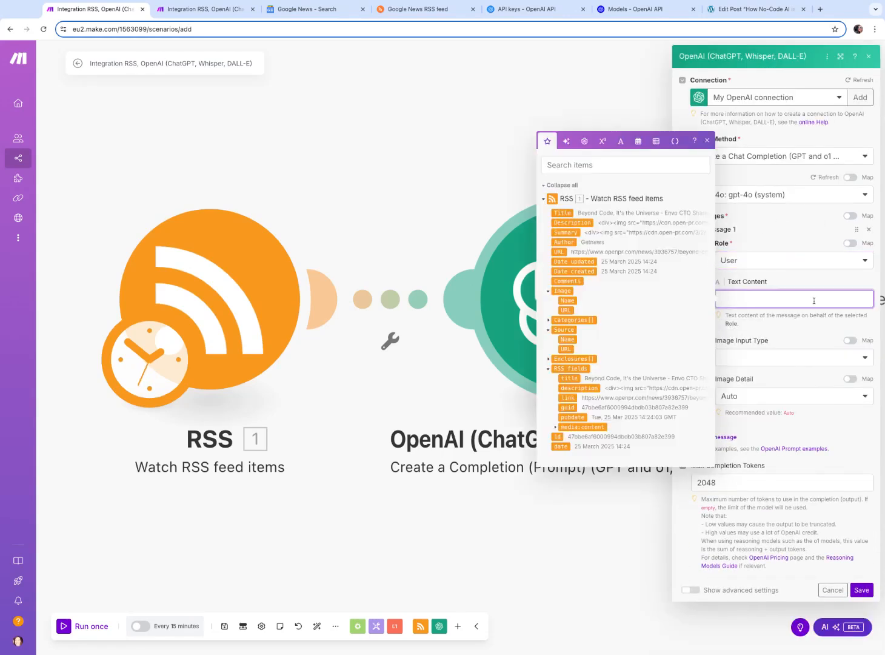
Enter the message text 'you are a blog post writer. I'd like you to reference the article at this URL' and map the RSS Image URL
type("I am a blog post writer. I'd like")
key("ctrl+a")
type("you are a blog post writer")
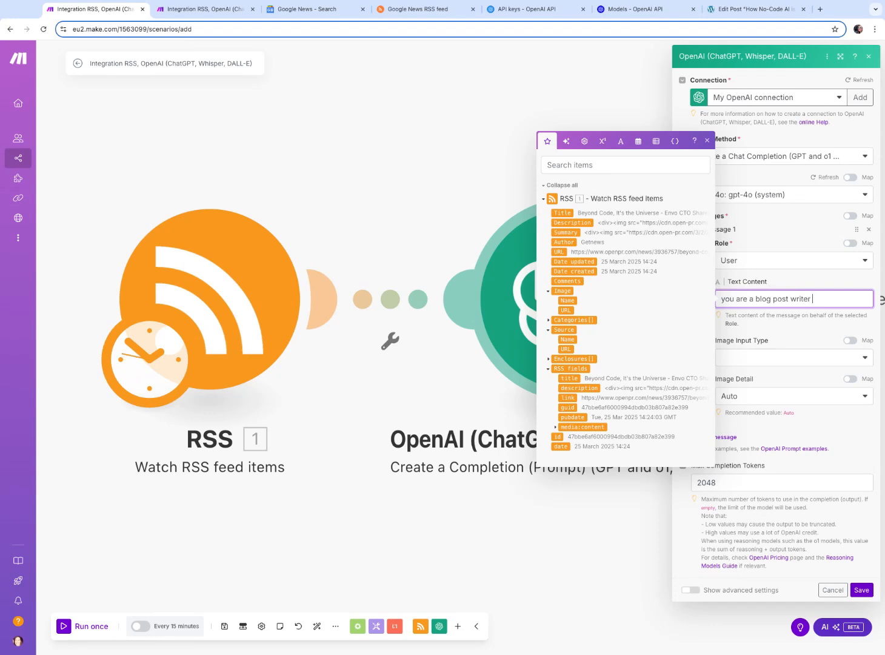
key("BackSpace")
key("BackSpace")
key("BackSpace")
type("r.  I'd like you to refer")
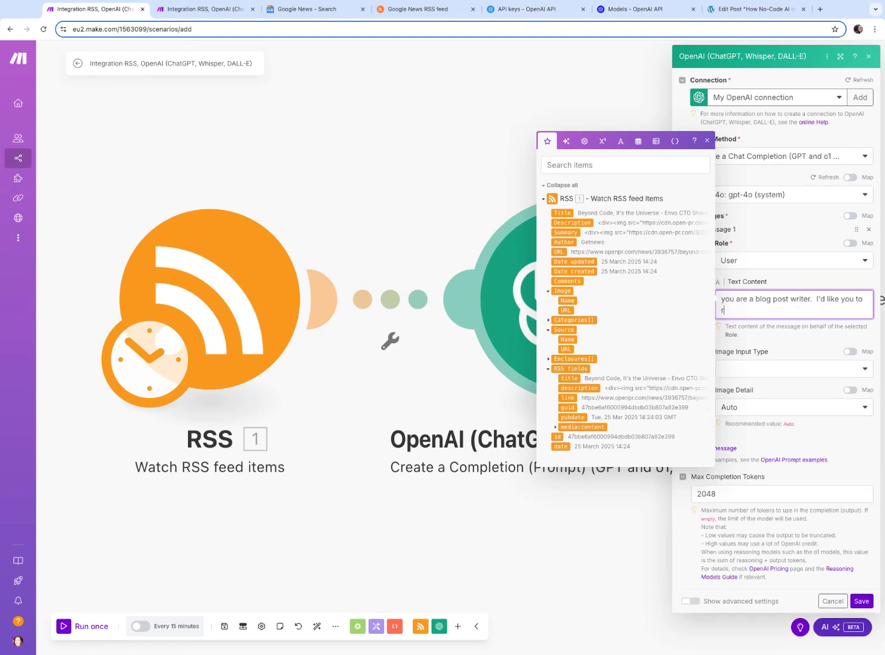
type("ence the article at this URL")
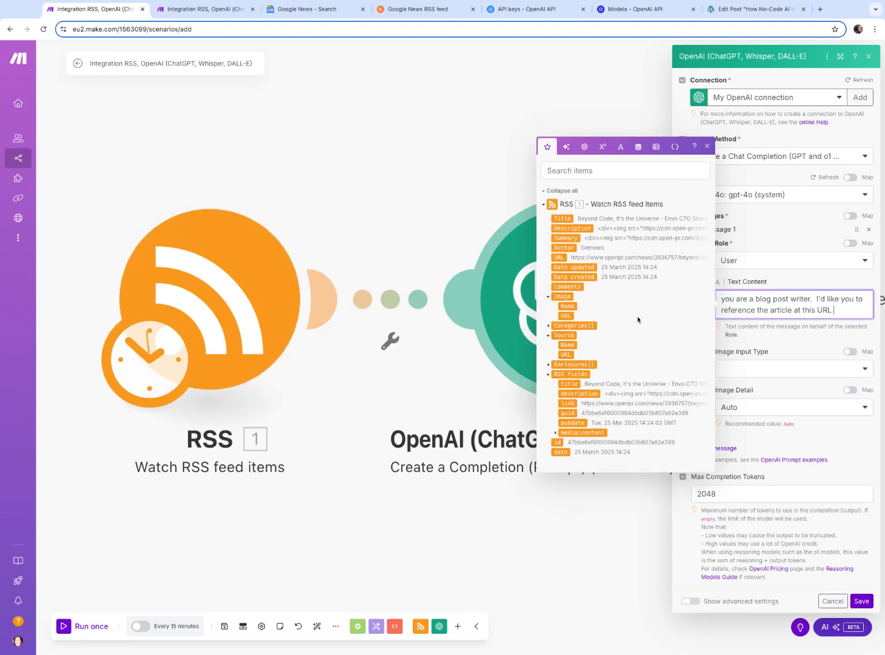
left_click(569, 317)
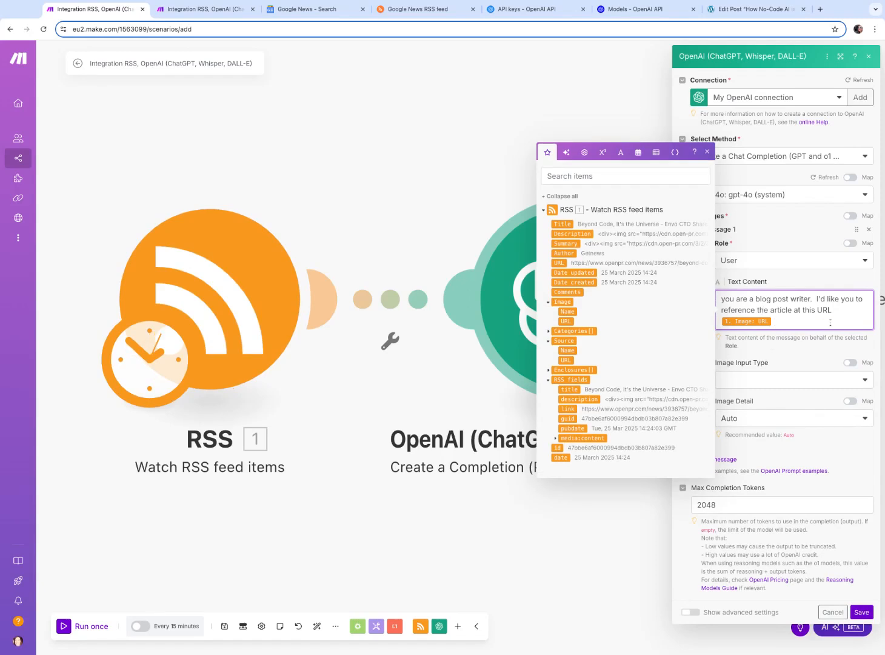
Finish the prompt with 'and review its contents. Write a SEO optimised blog post title. No more than 10 words and with one sentence.' and save the module
type("and review its contents.")
key("Return")
key("Return")
type("WRi")
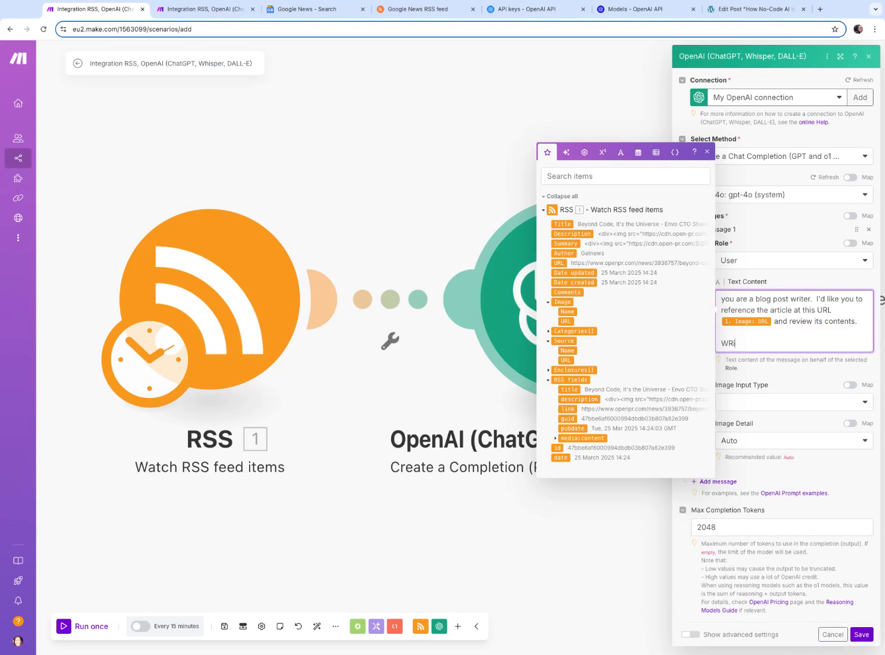
key("BackSpace")
key("BackSpace")
key("BackSpace")
type("rite a SEO optimised blog post title. No more than 10 words and with on")
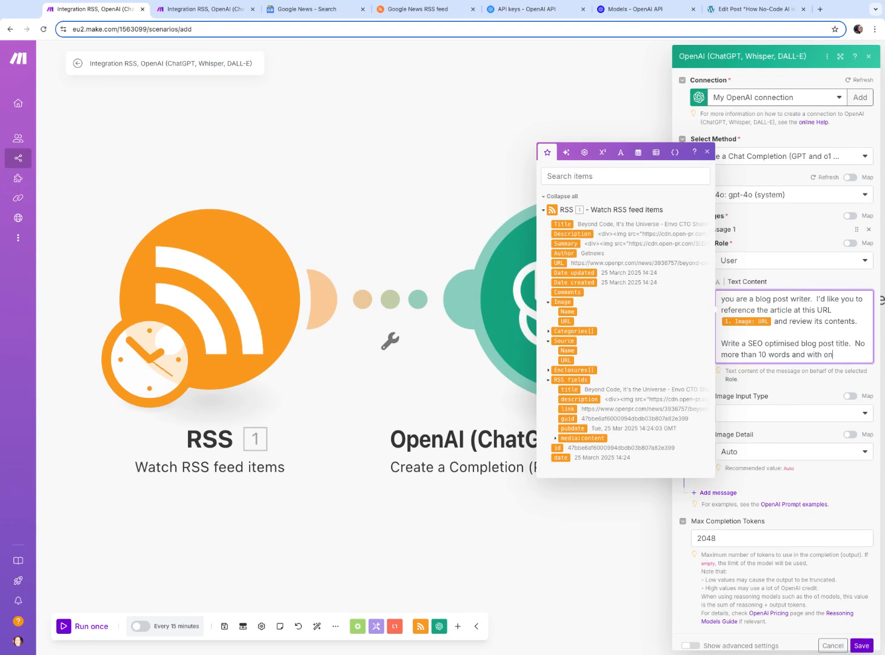
type("e sentcence")
key("BackSpace")
key("BackSpace")
key("BackSpace")
type("ce.")
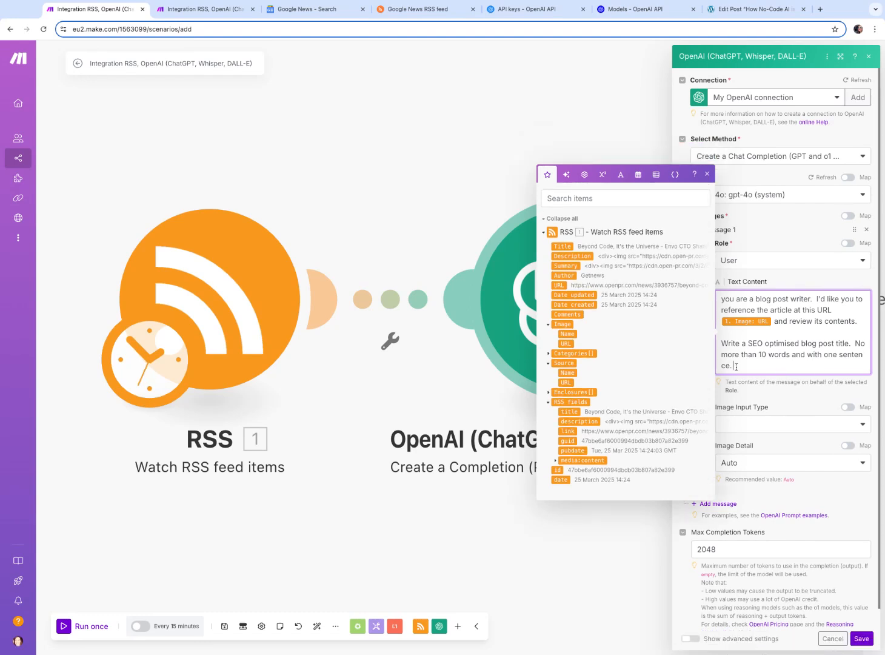
left_click(797, 398)
left_click(776, 364)
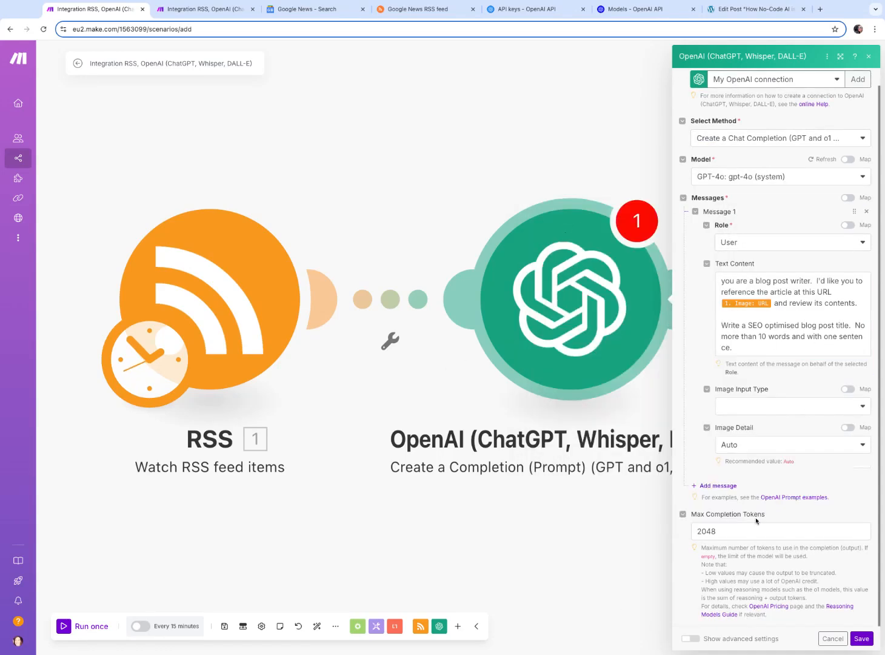
left_click(865, 641)
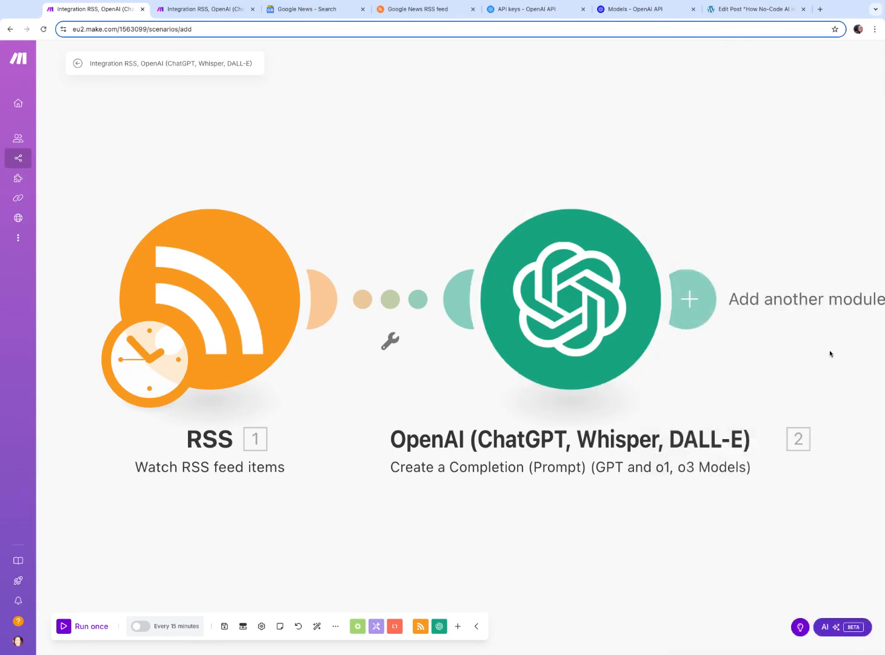
Add another OpenAI Create a Completion (Prompt) module after the existing completion module
scroll(849, 347, "right", 10)
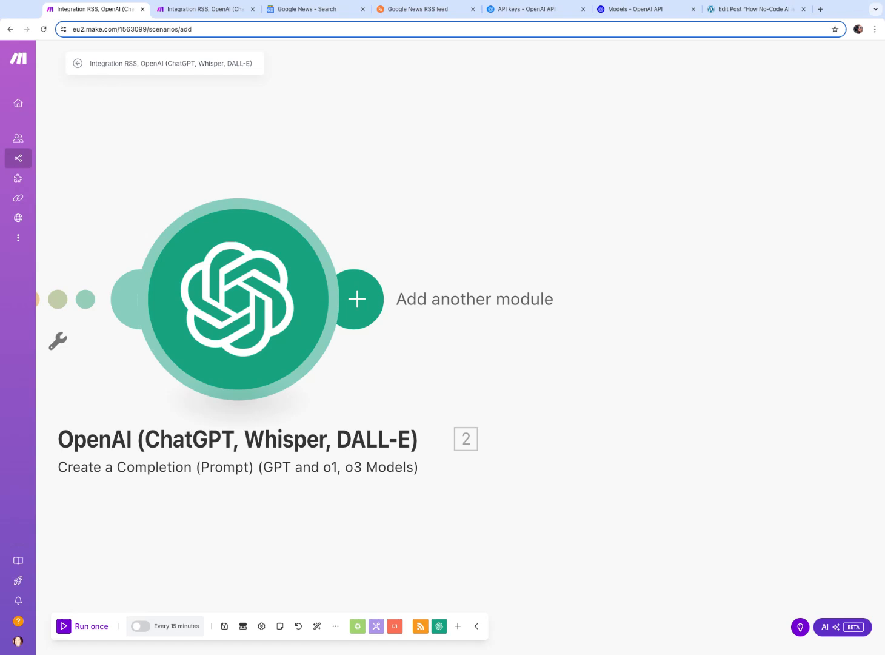
left_click(366, 314)
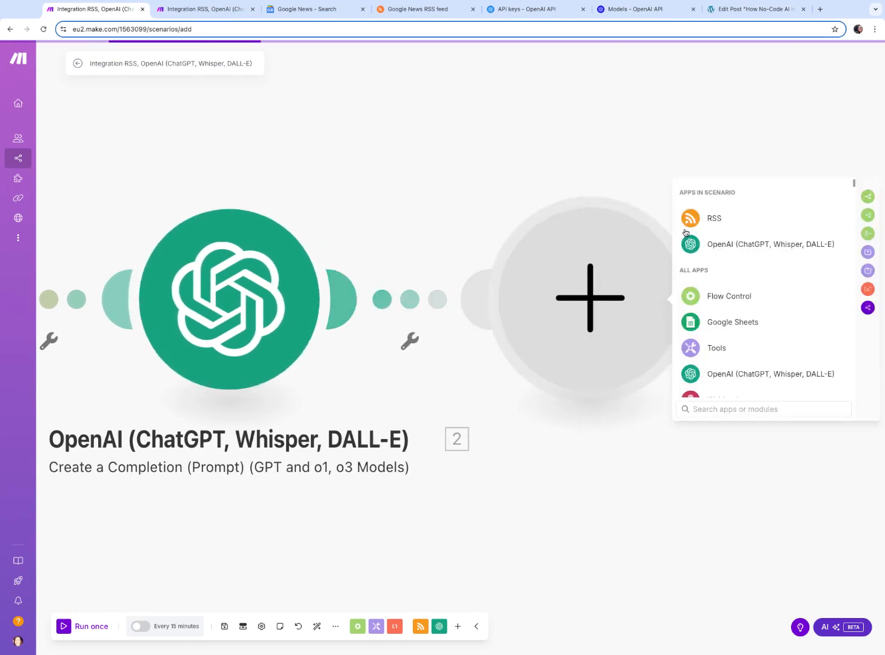
left_click(722, 244)
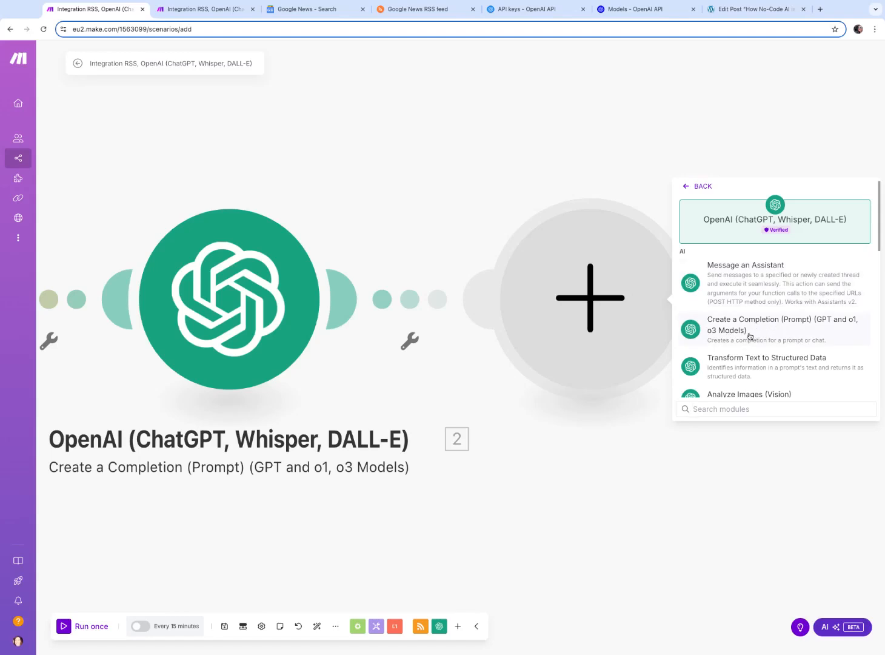
left_click(739, 326)
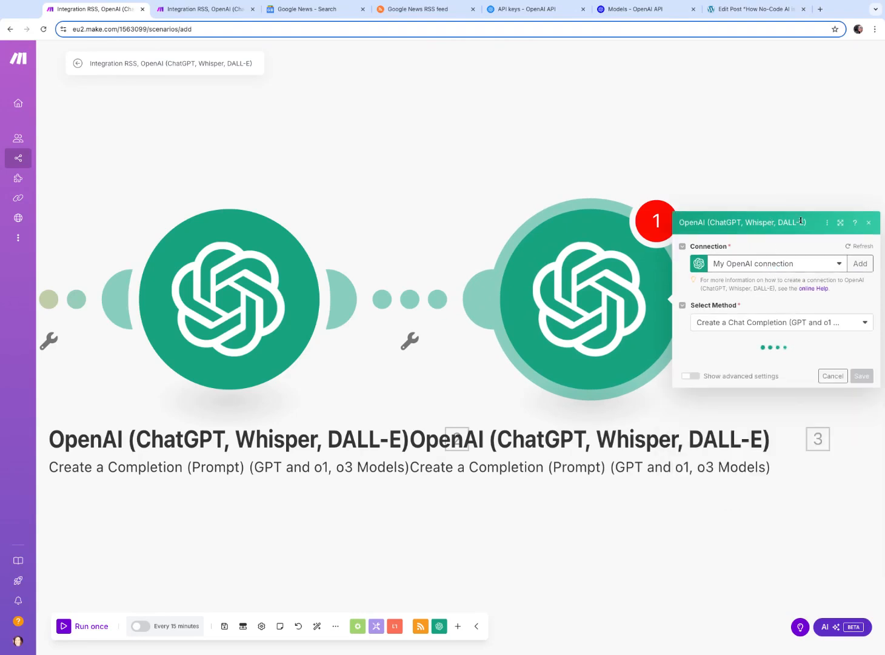
Set the new module's model to gpt-4o and give its first message the User role
left_click(764, 297)
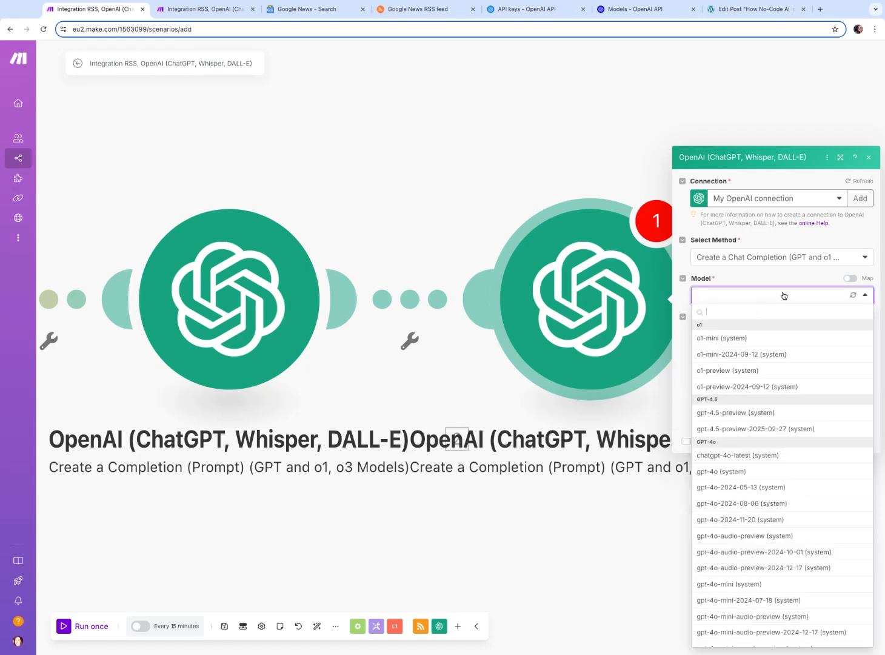
left_click(729, 472)
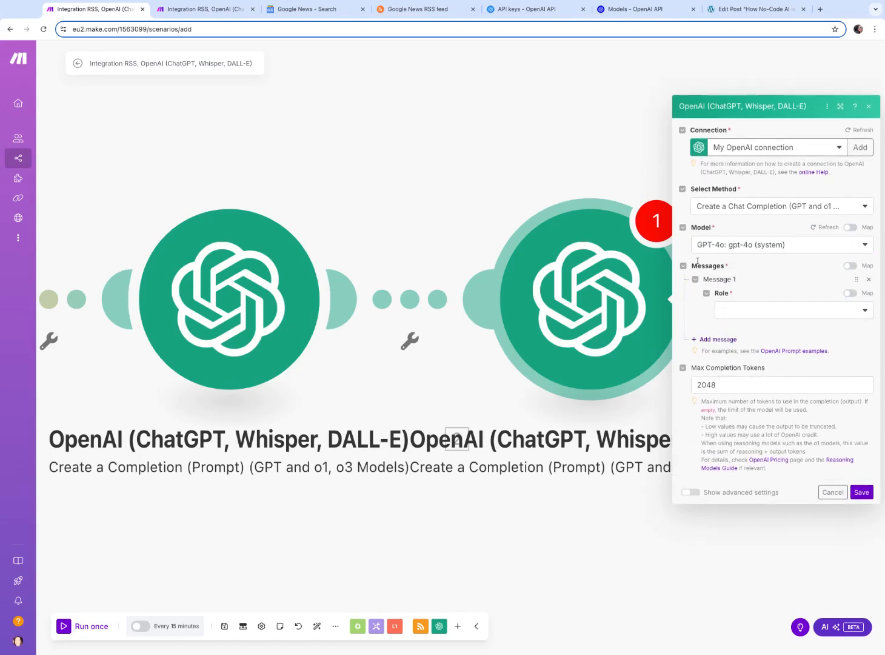
left_click(768, 308)
left_click(742, 329)
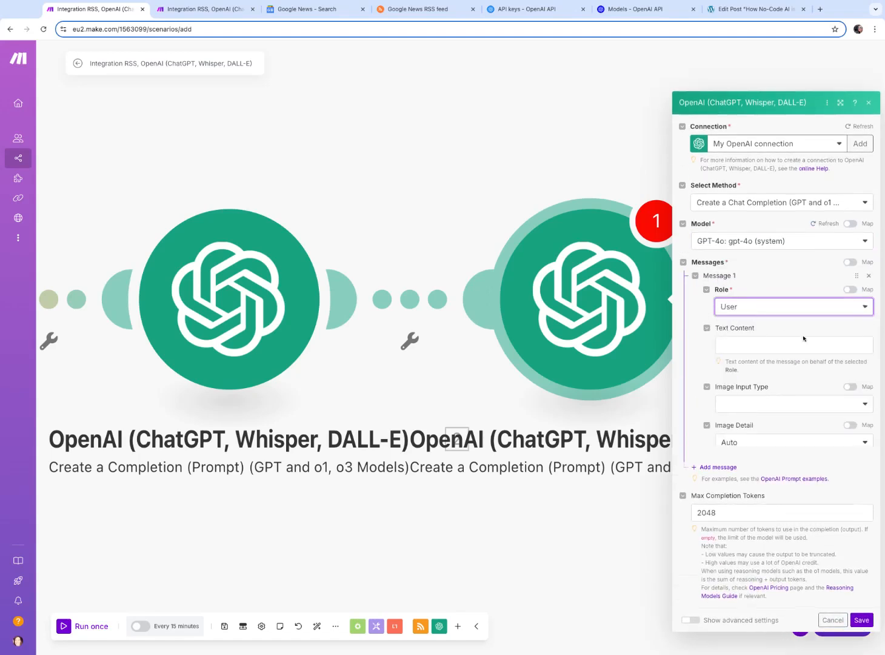
Enter the message 'You need to generate an image prompt referencing this blog post article title as inspiration' and map the previous completion's Message Content
left_click(765, 296)
type("You need to generate an image prompt referencing this blog post articl")
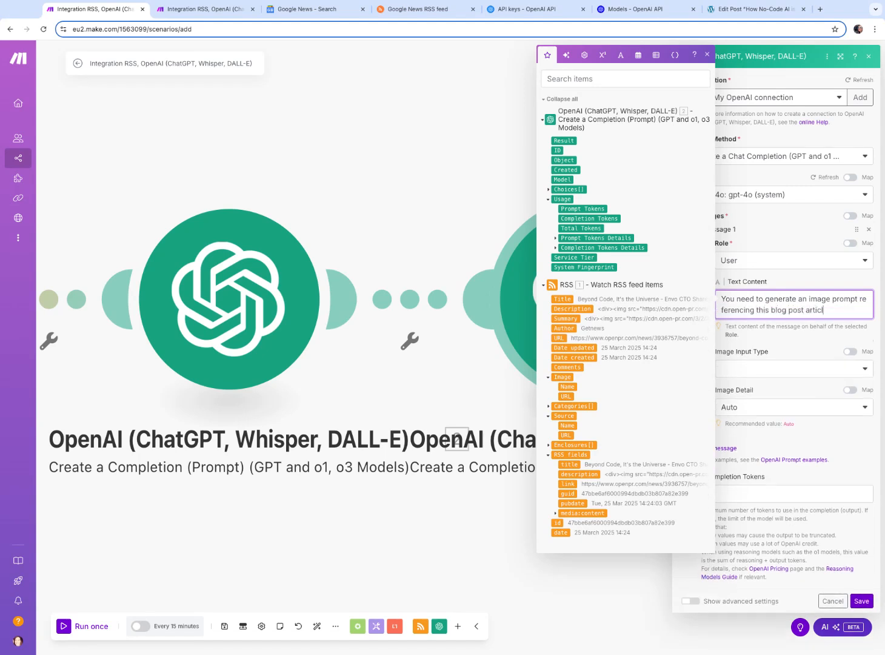
type("e title as inspiration")
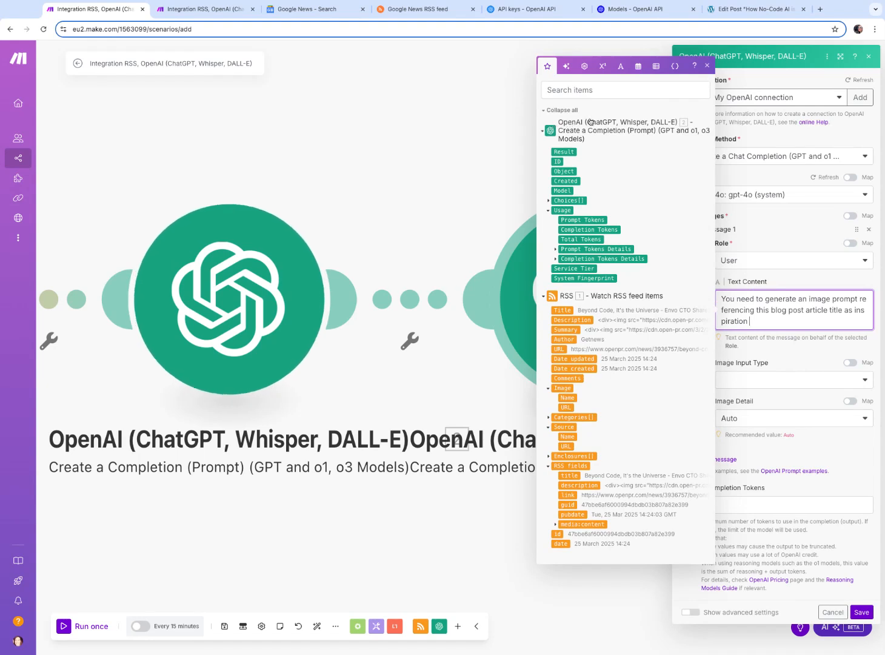
left_click(549, 202)
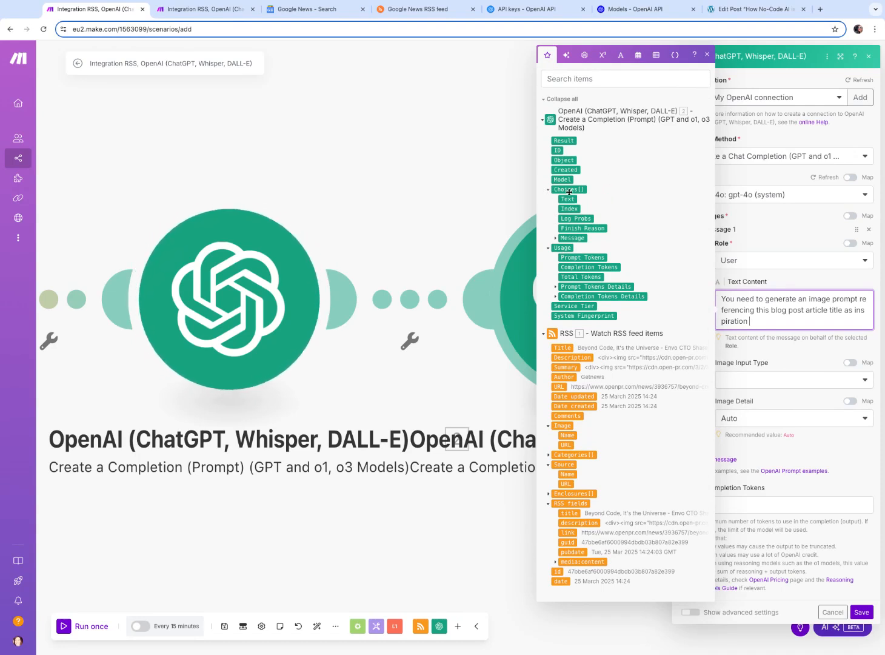
left_click(555, 238)
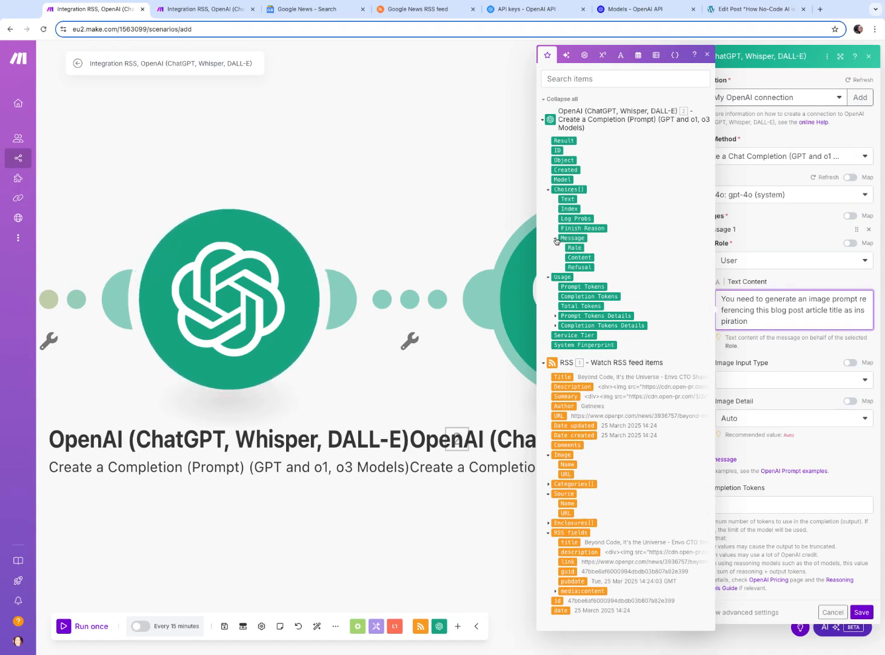
left_click(585, 257)
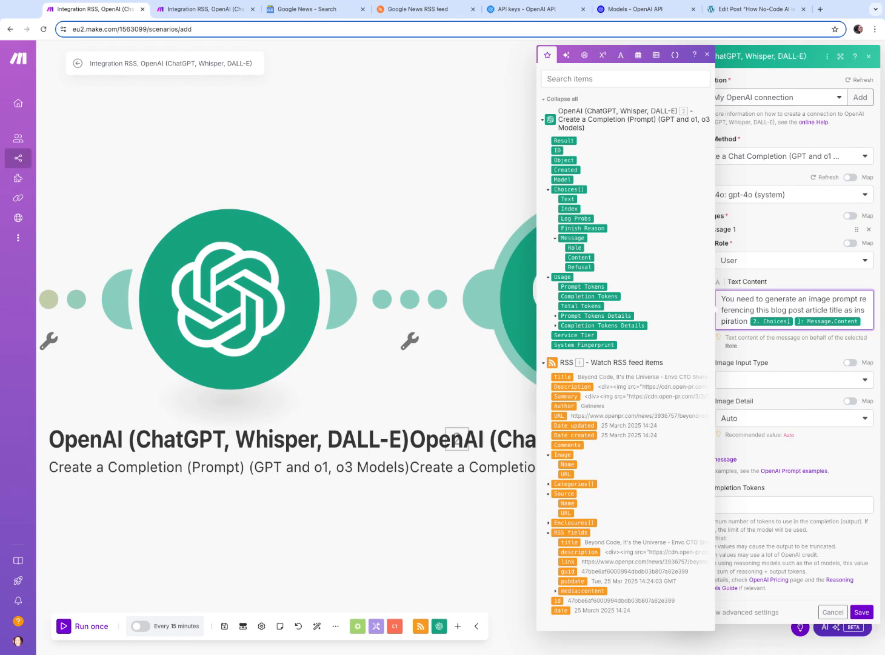
Turn on the module's advanced settings, review them, and save the image-prompt module
left_click(809, 242)
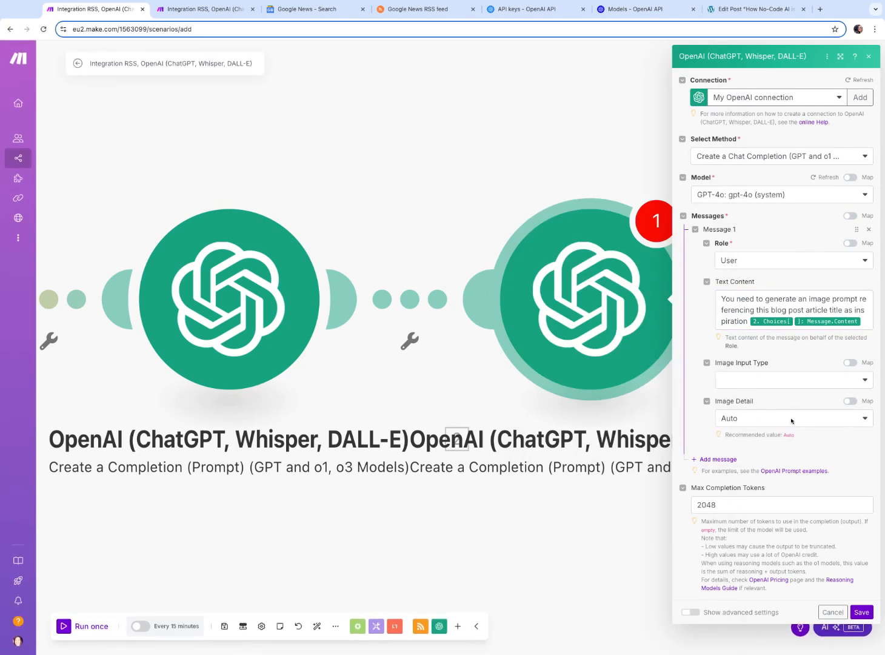
left_click(692, 612)
scroll(752, 523, "down", 1)
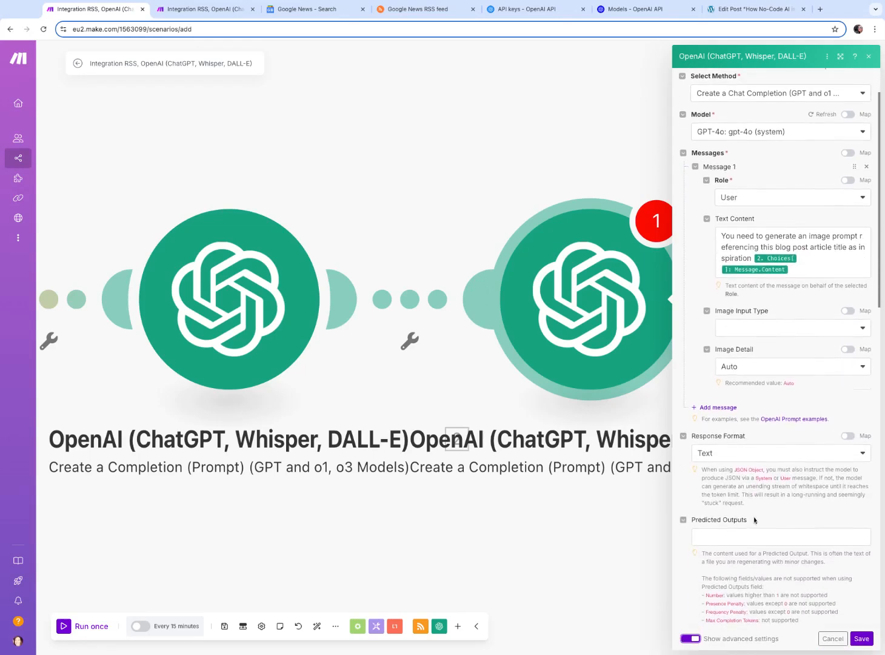
scroll(752, 523, "up", 1)
left_click(862, 644)
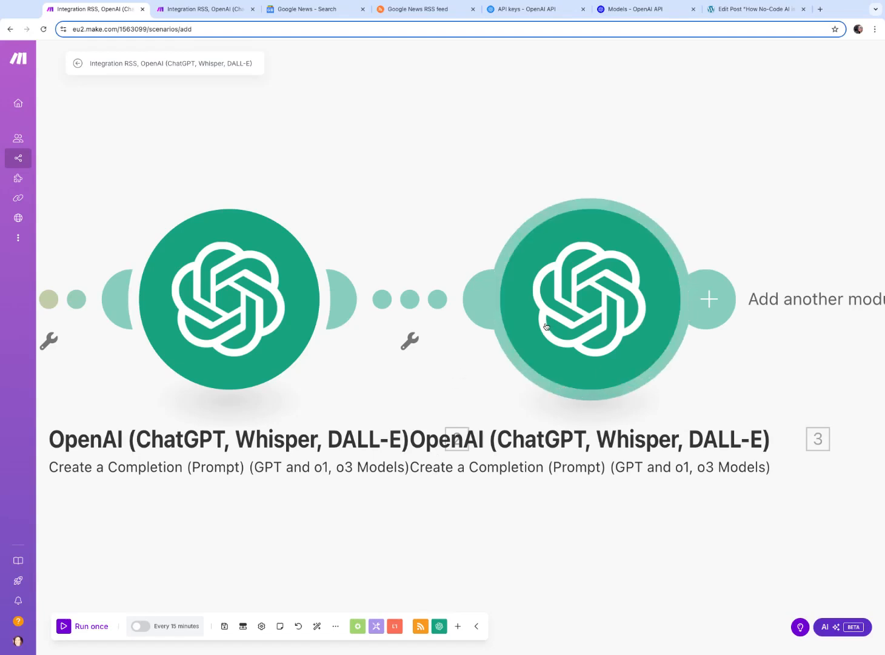
Add an OpenAI Generate an Image module after the image-prompt module
scroll(741, 274, "right", 5)
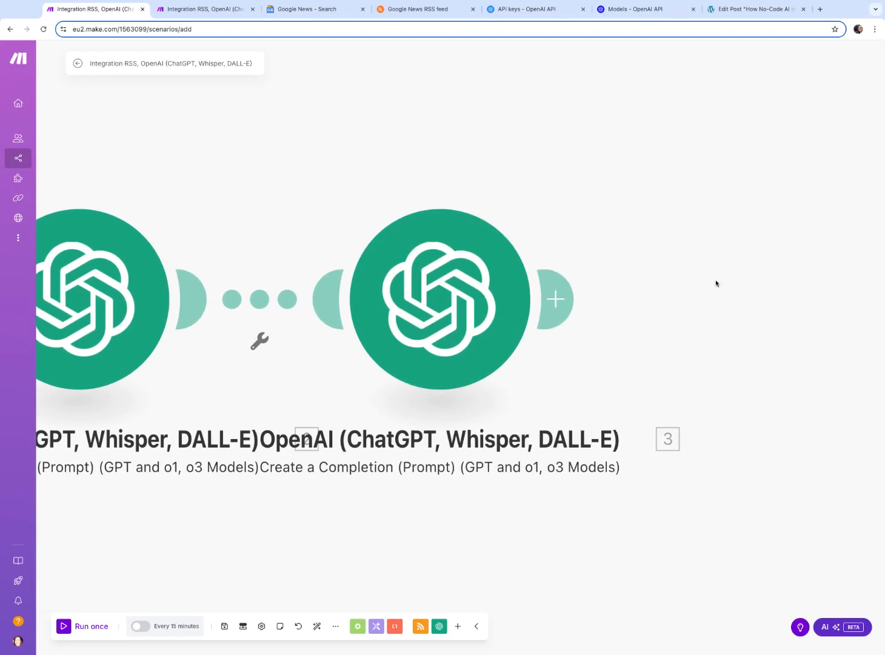
left_click(559, 303)
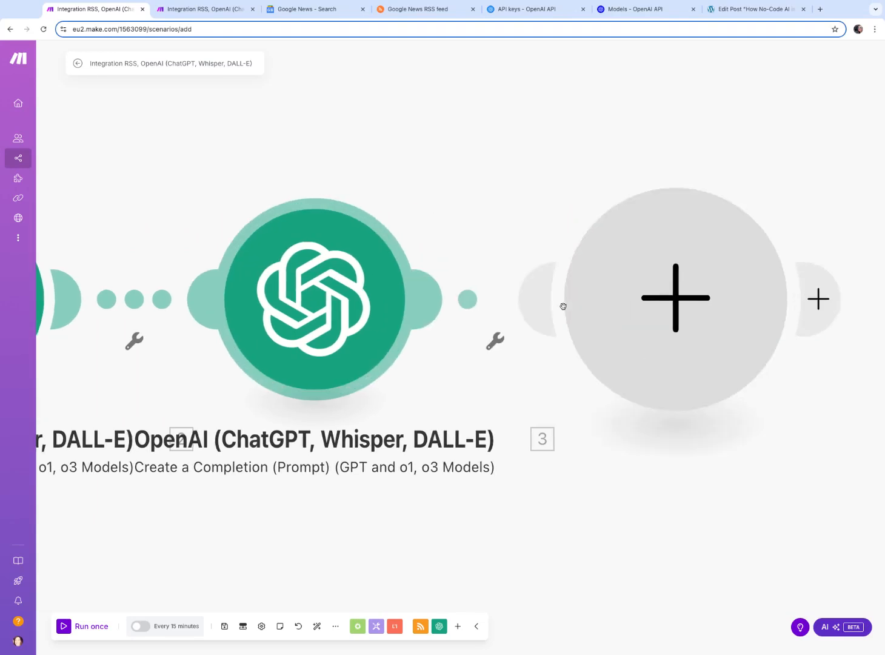
left_click(747, 245)
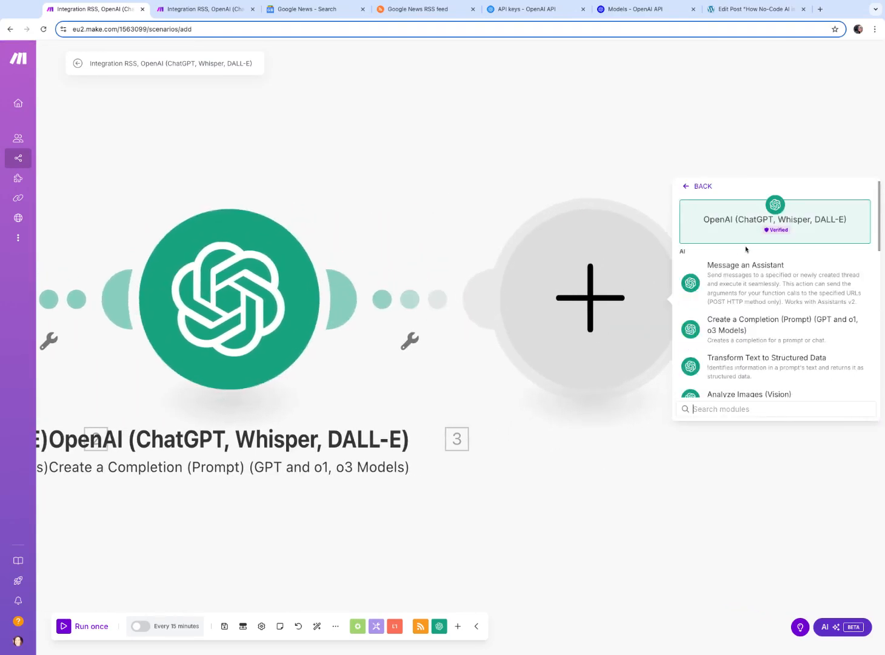
scroll(810, 330, "down", 4)
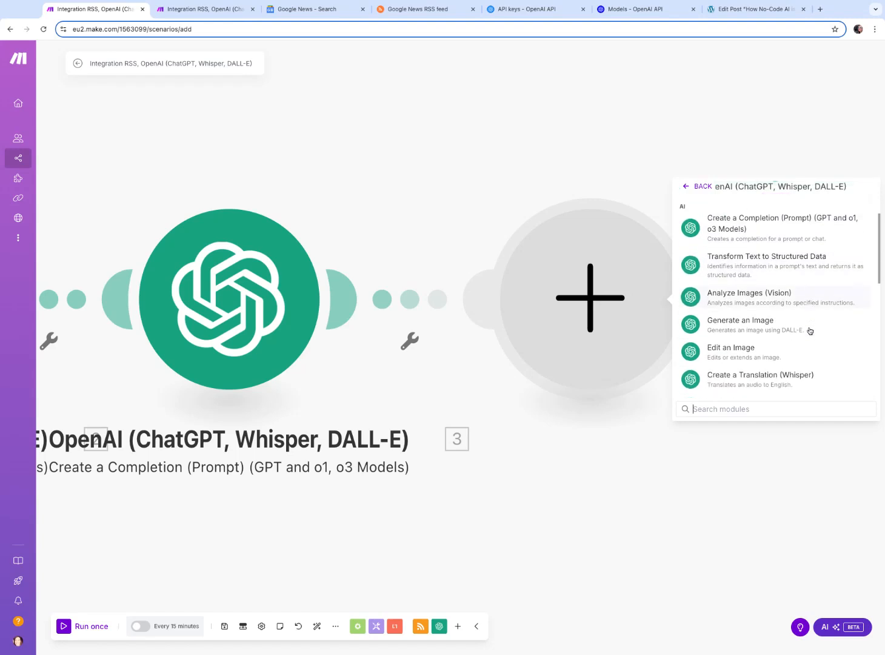
scroll(811, 330, "down", 8)
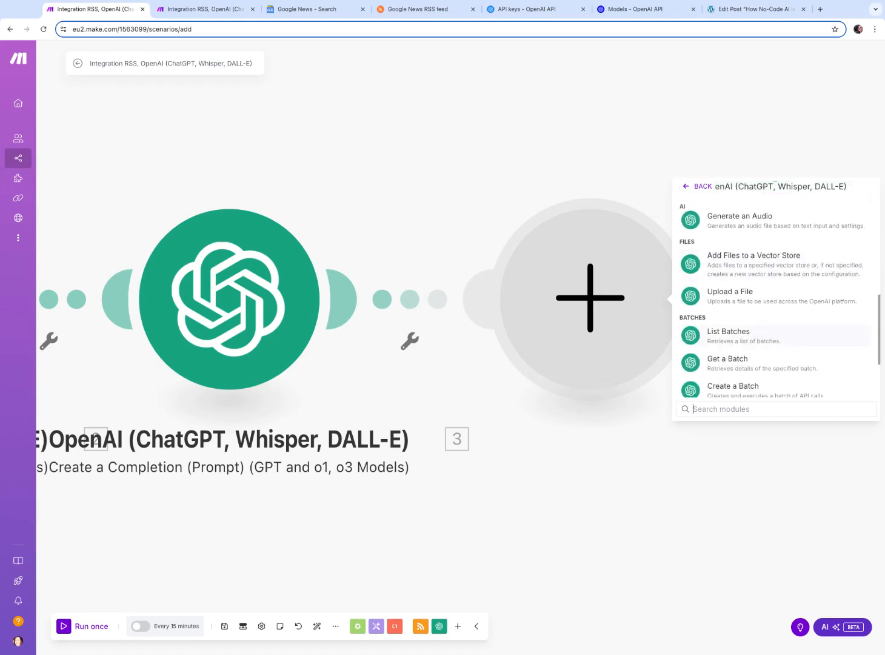
scroll(776, 327, "down", 2)
scroll(776, 328, "up", 2)
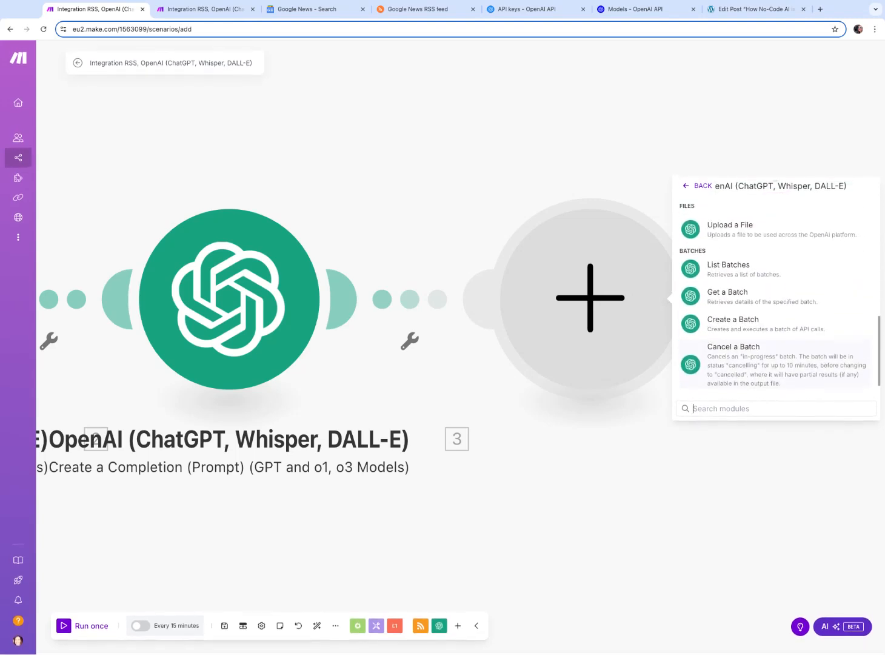
scroll(776, 340, "up", 5)
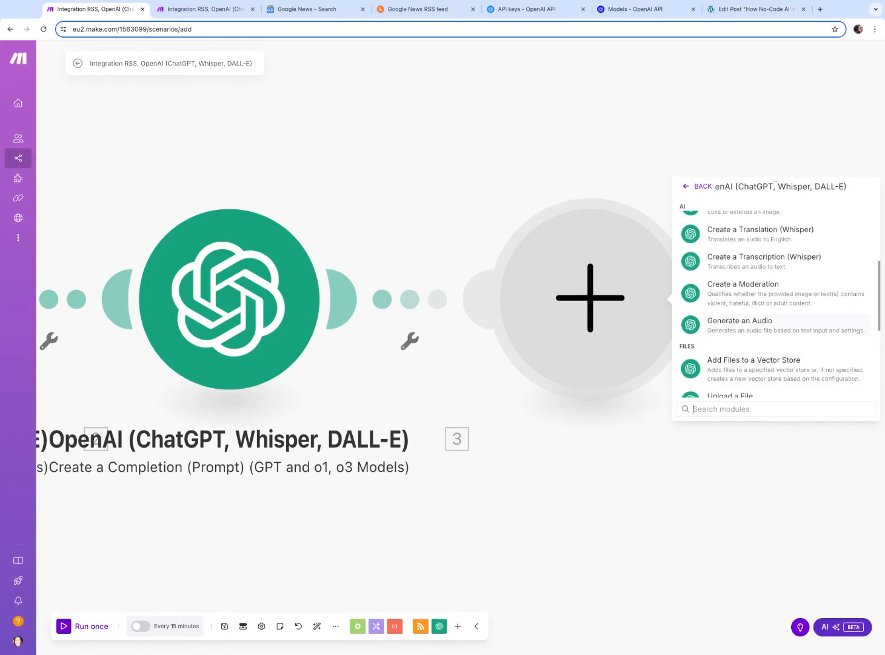
scroll(758, 285, "up", 3)
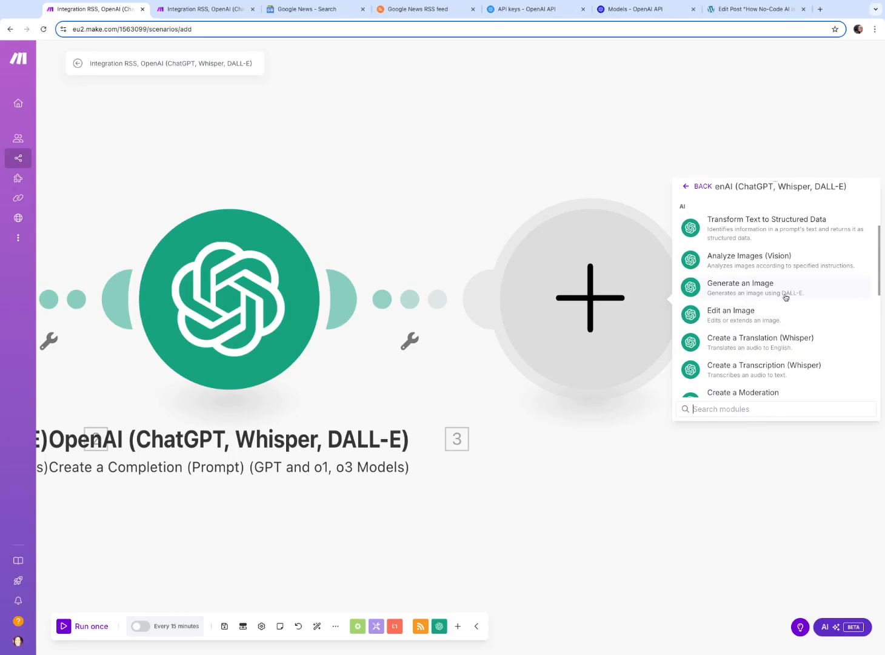
left_click(744, 289)
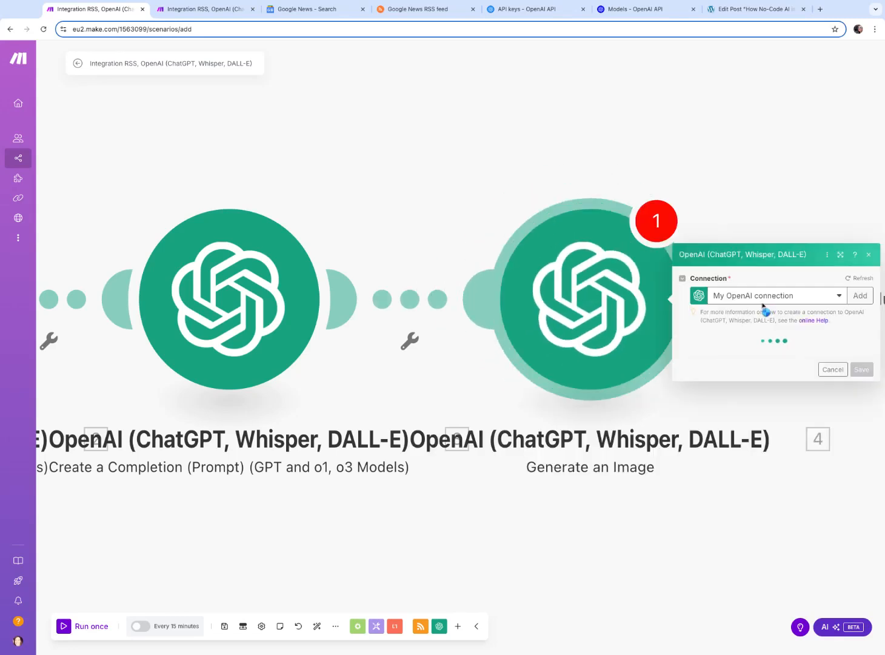
Set the image module's model to Dall-E 3, open its prompt mapping options, and close the module settings
left_click(756, 335)
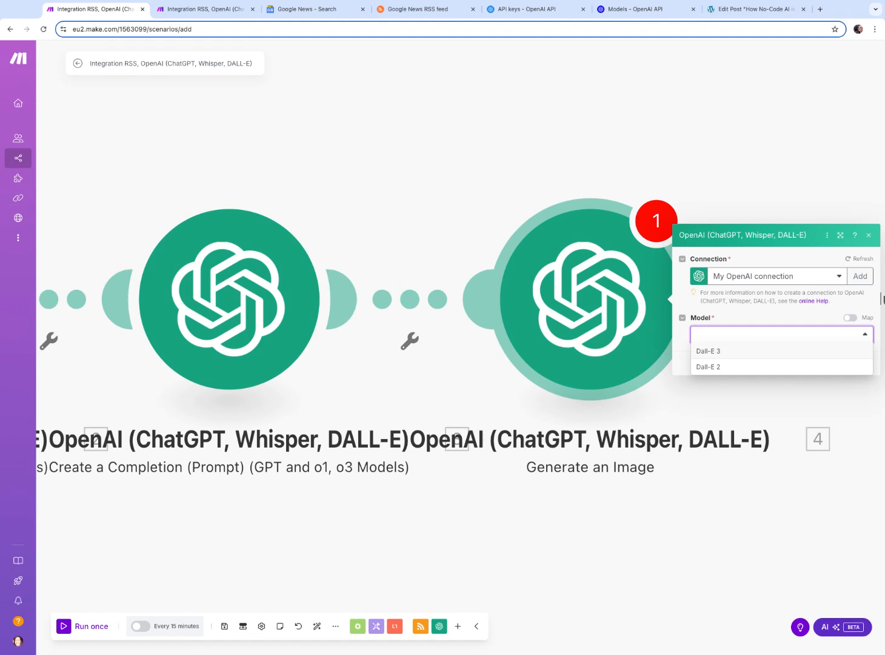
left_click(707, 351)
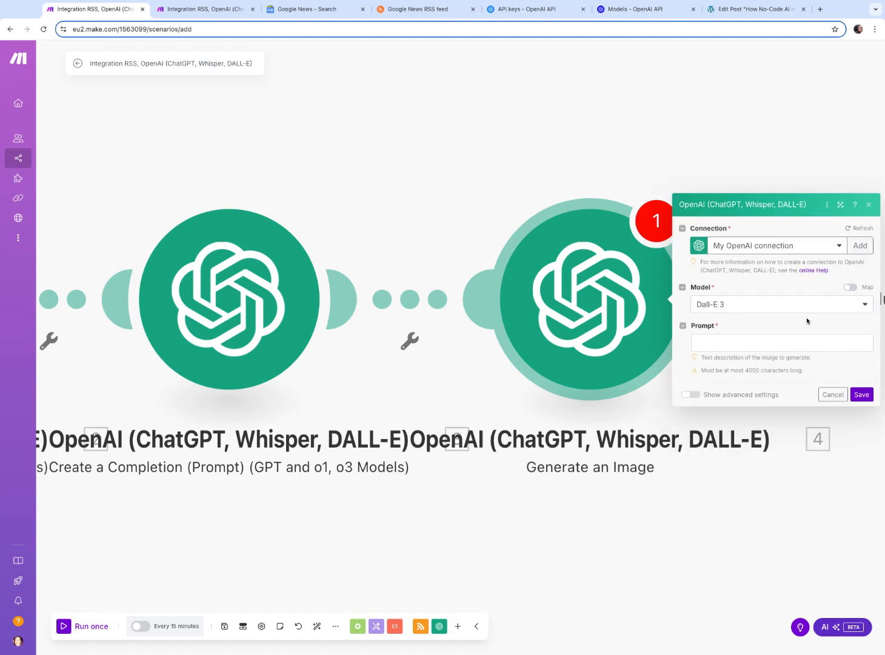
left_click(745, 344)
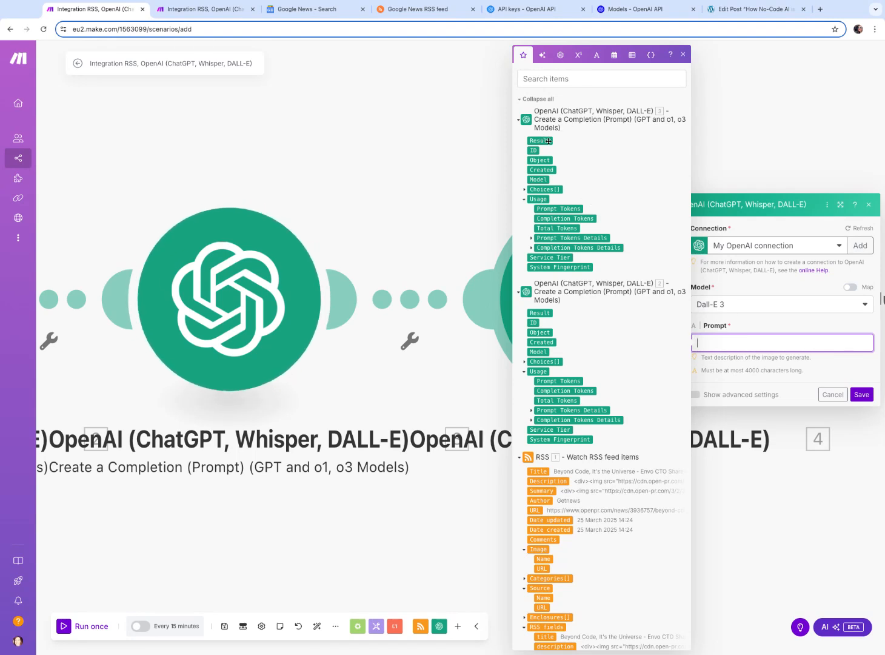
scroll(557, 349, "down", 1)
scroll(563, 338, "up", 1)
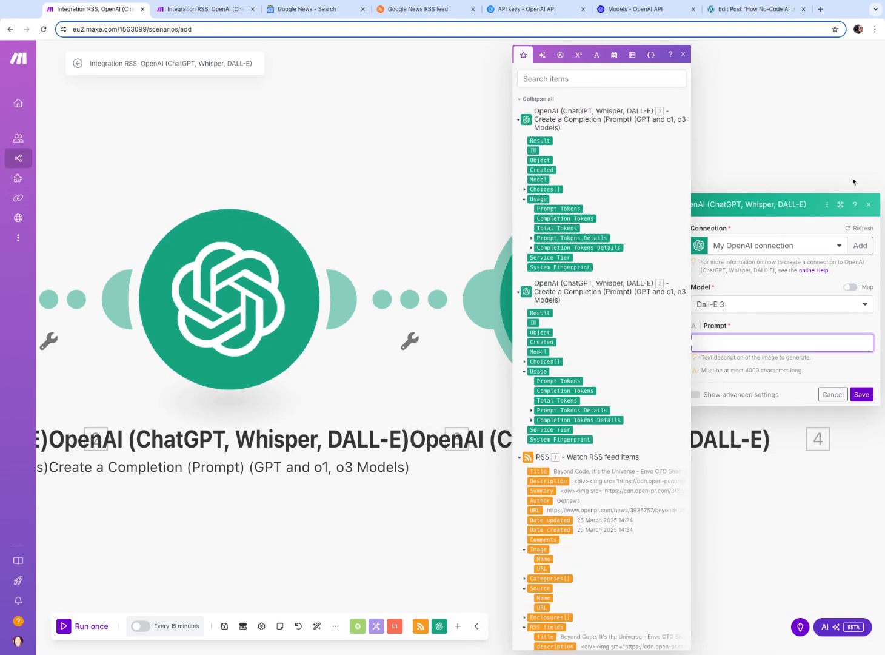
left_click(868, 205)
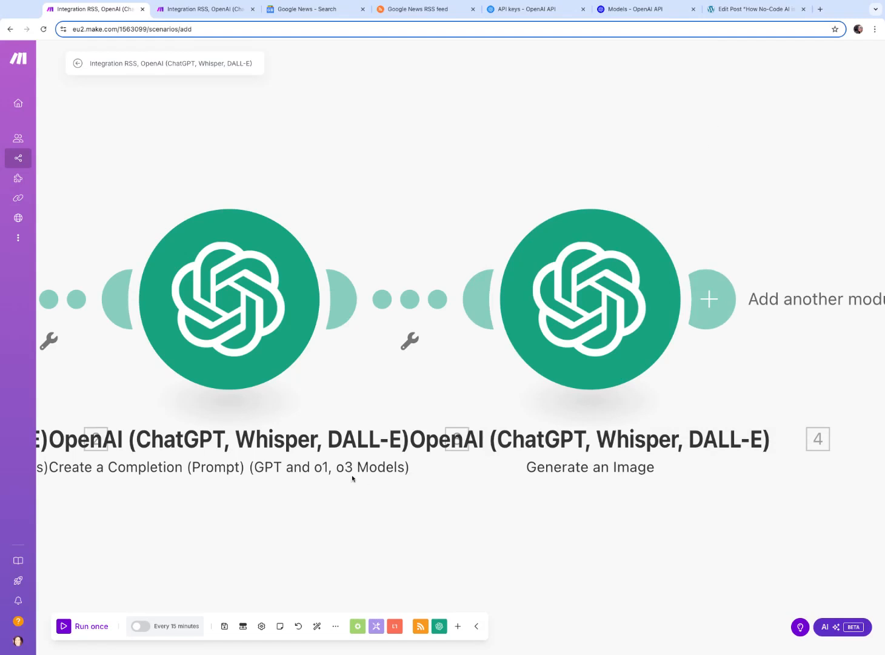
Rename the first completion module to 'Article generation'
scroll(362, 479, "left", 10)
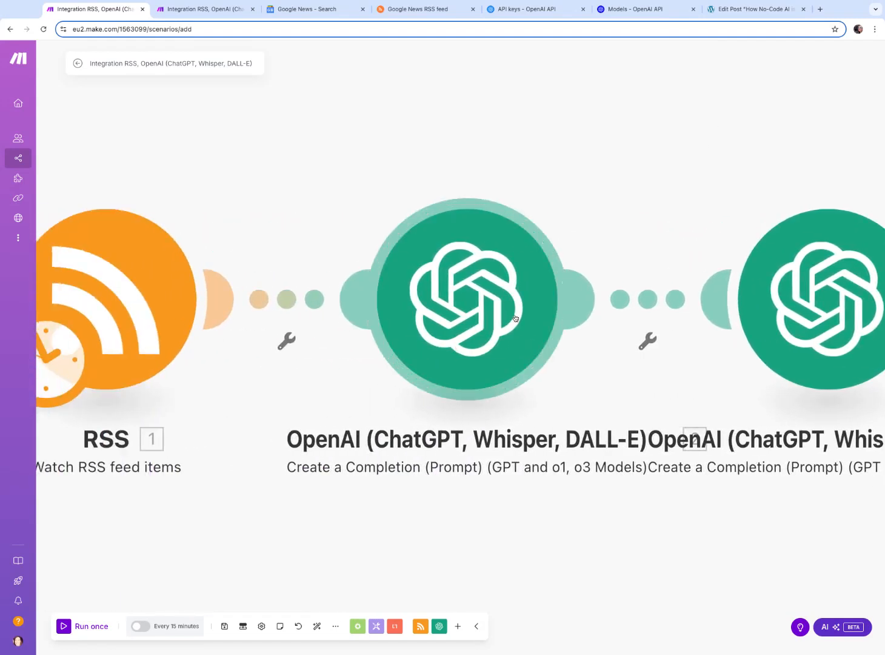
right_click(474, 308)
left_click(504, 362)
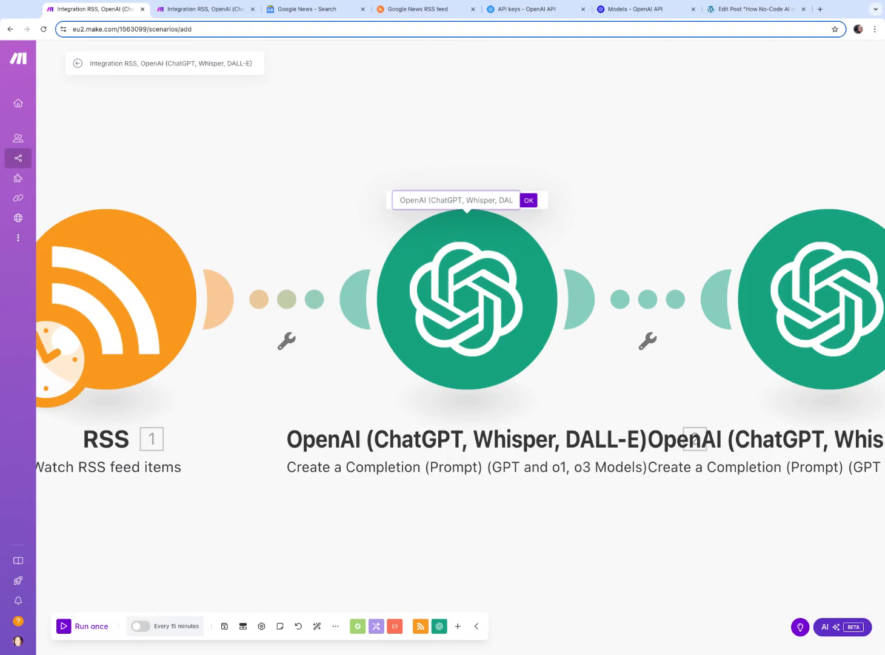
key("ctrl+a")
type("Article generation")
key("Return")
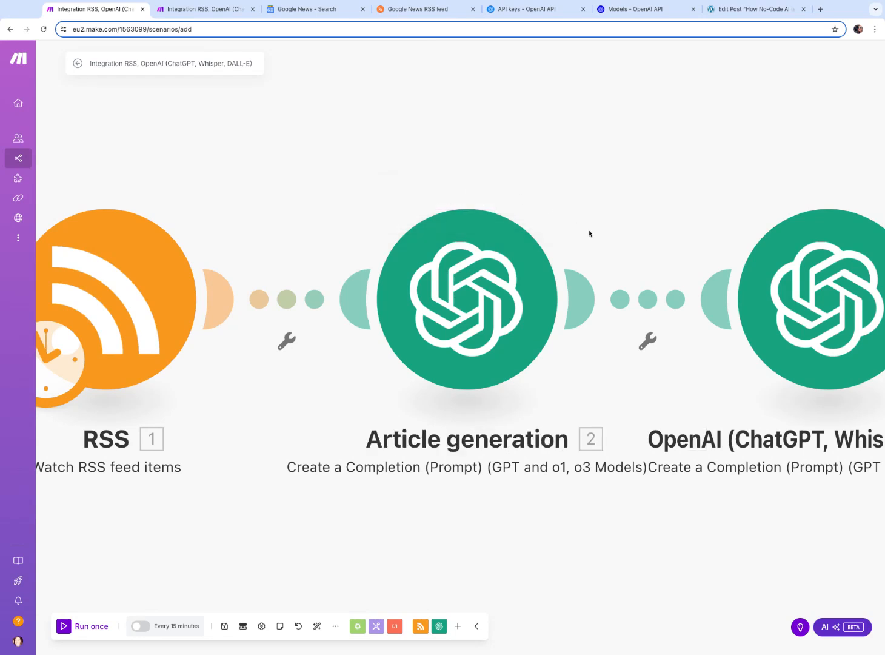
Rename the second completion module to 'Image prompt generation'
right_click(793, 308)
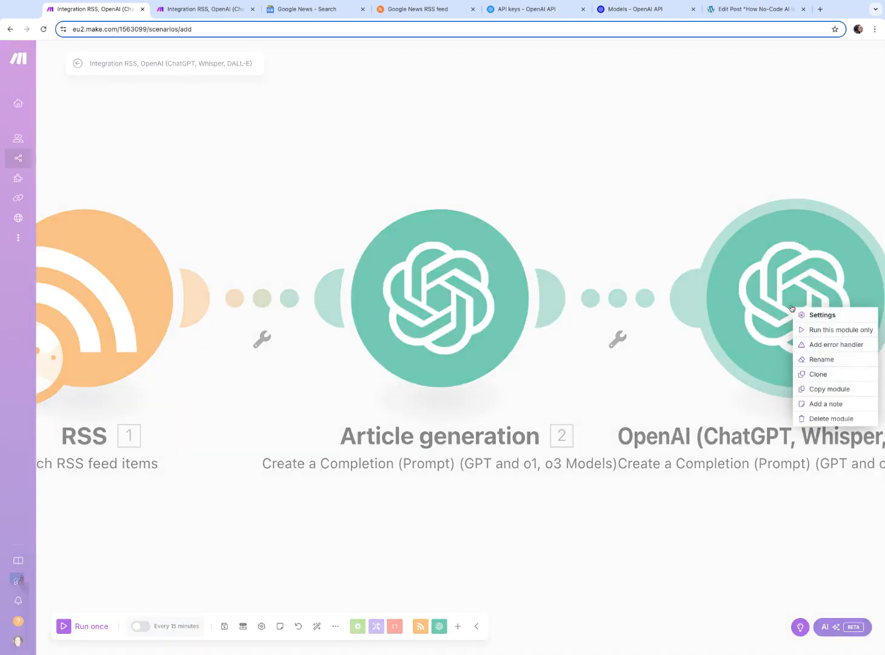
left_click(819, 360)
key("ctrl+a")
type("Pro")
type("p")
key("BackSpace")
key("BackSpace")
key("BackSpace")
type("Image prpmpt")
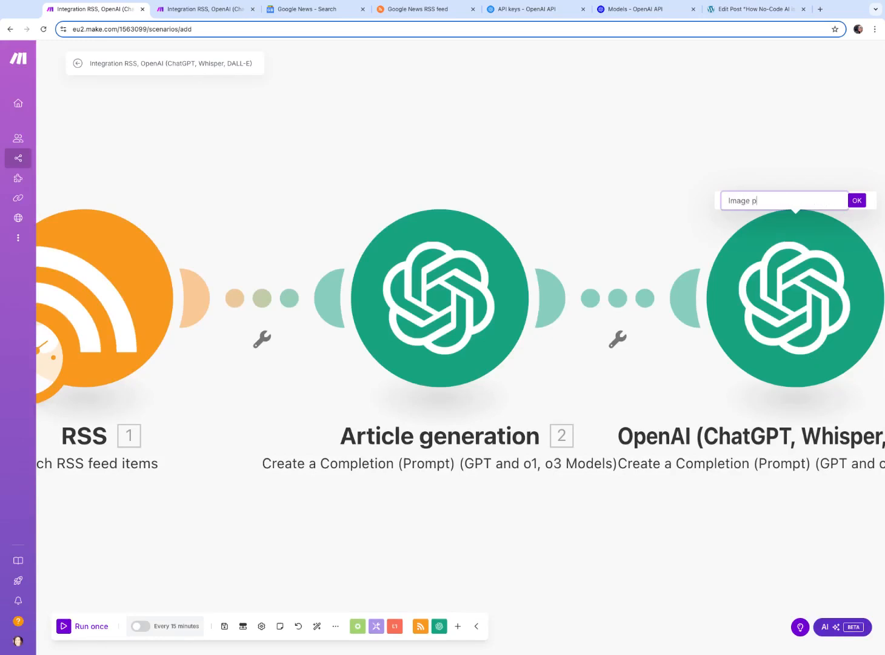
key("BackSpace")
key("BackSpace")
key("BackSpace")
type("rompt generation")
left_click(857, 200)
scroll(758, 252, "right", 10)
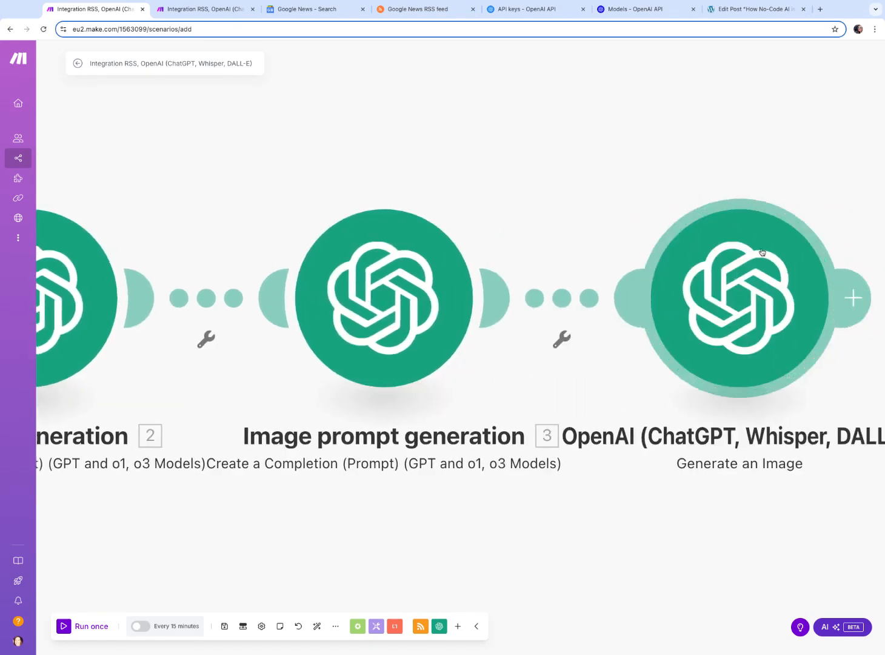
Reopen the Generate an Image module, keep Dall-E 3, map the Image prompt generation's Choices Message Content into Prompt, and save
left_click(451, 261)
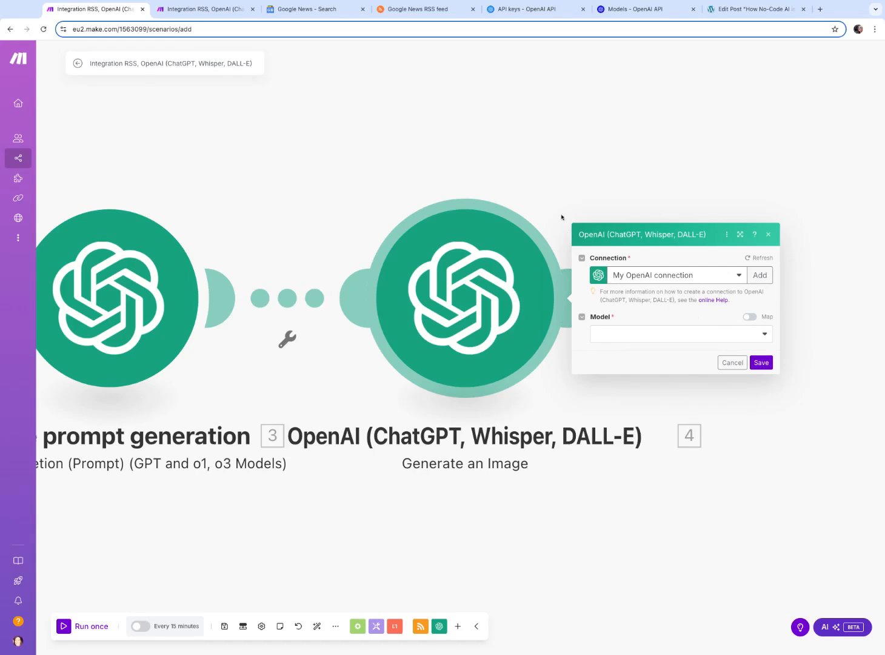
left_click(533, 121)
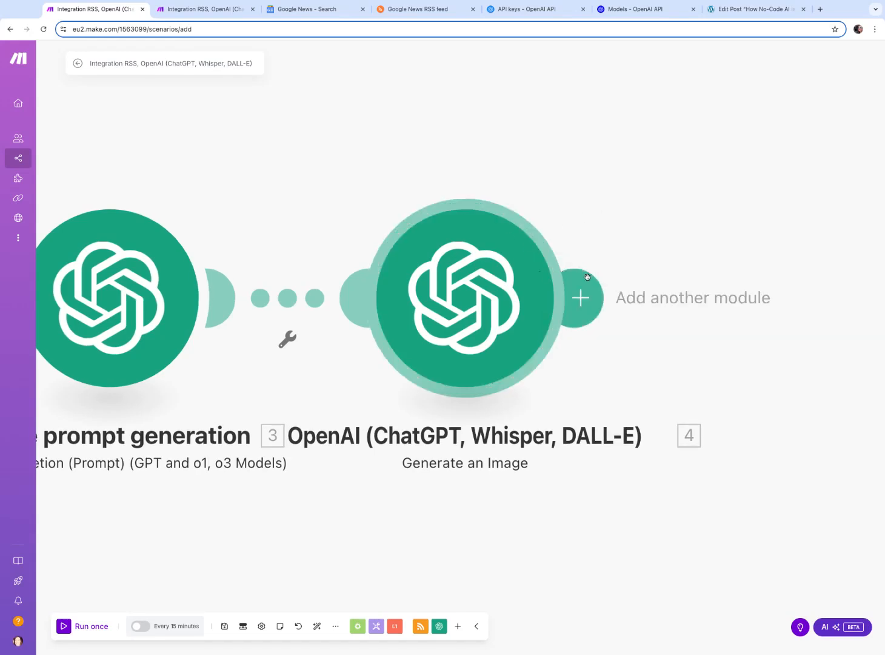
left_click(559, 297)
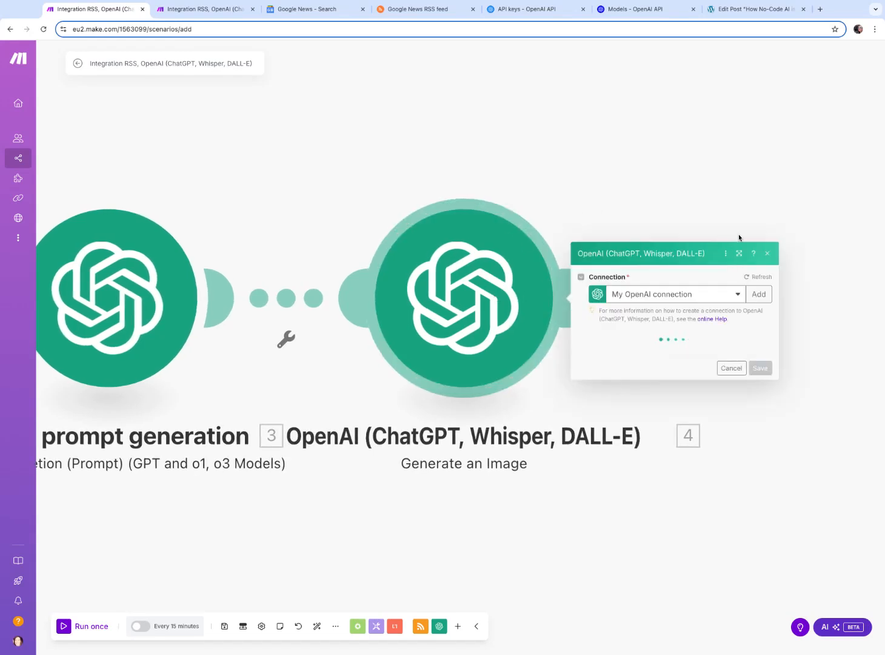
left_click(637, 338)
left_click(632, 352)
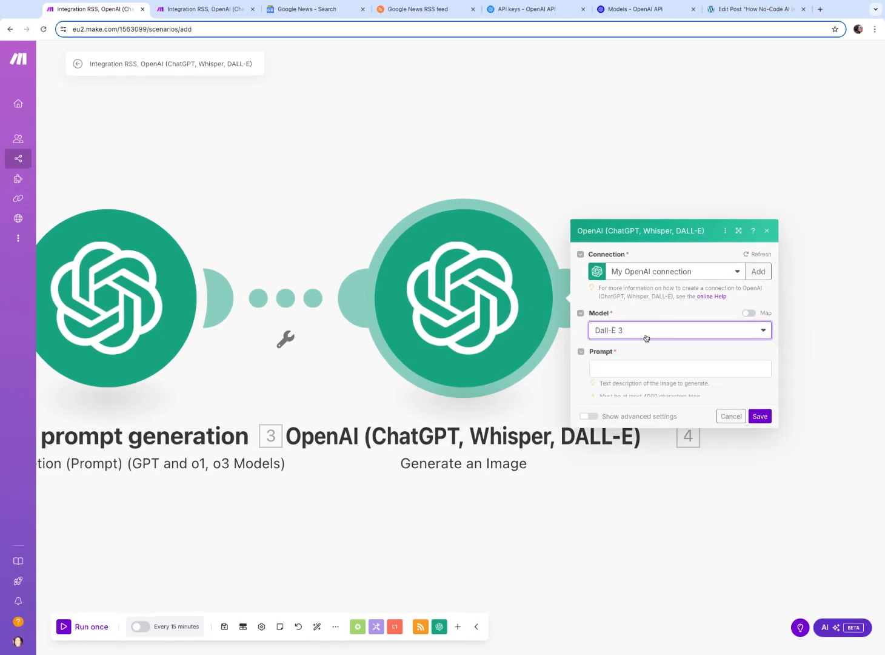
left_click(624, 342)
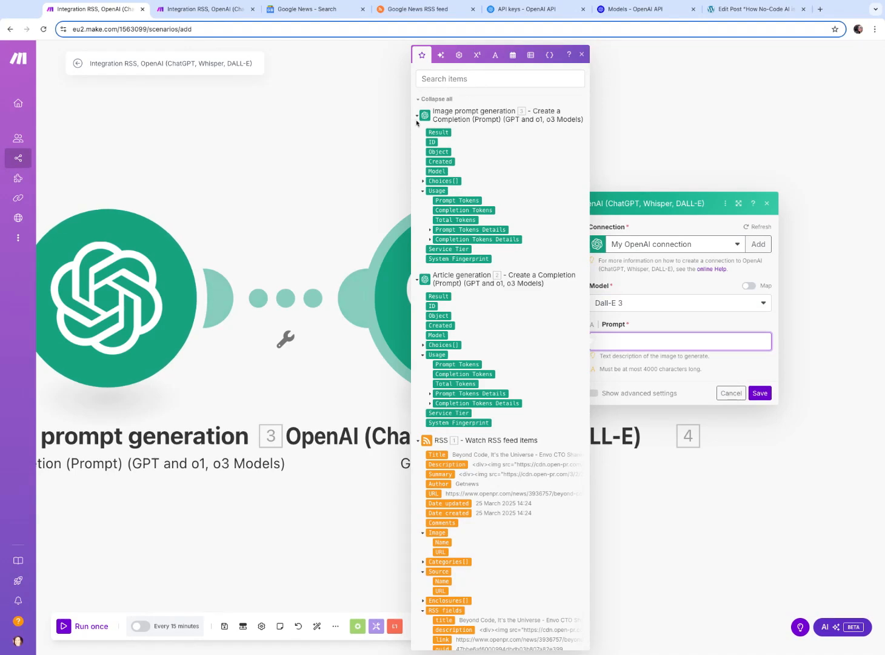
left_click(423, 182)
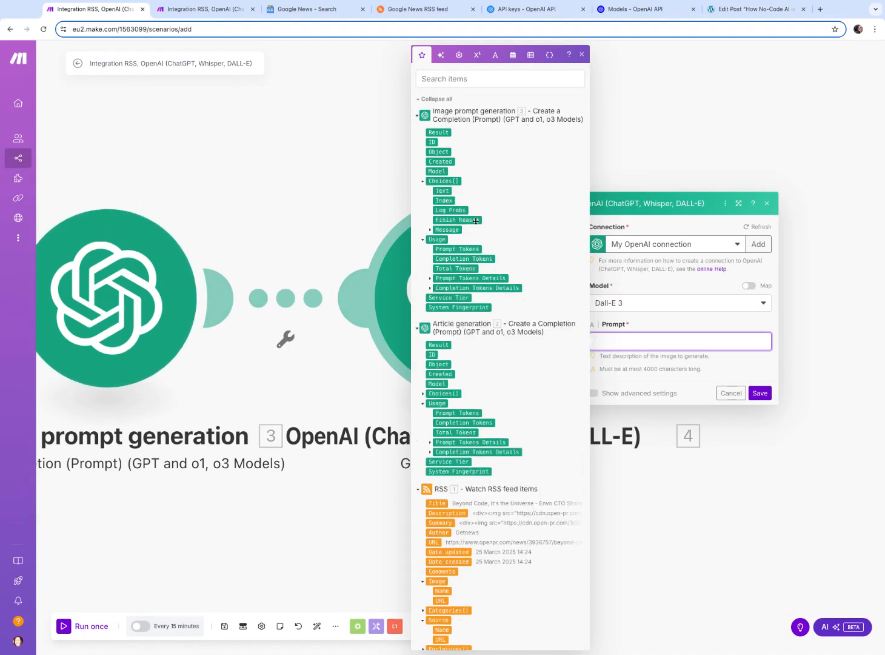
left_click(430, 229)
left_click(454, 249)
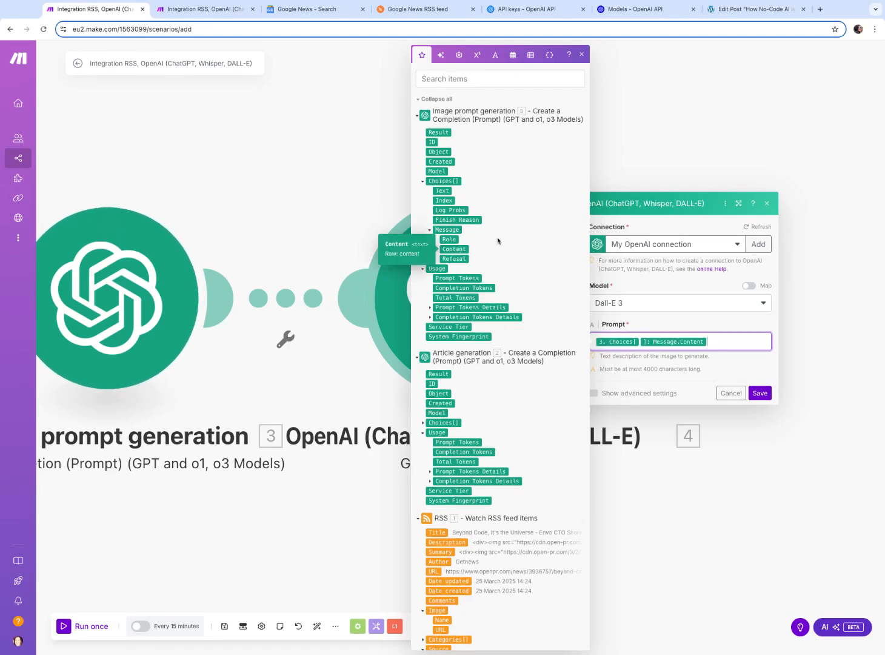
left_click(752, 364)
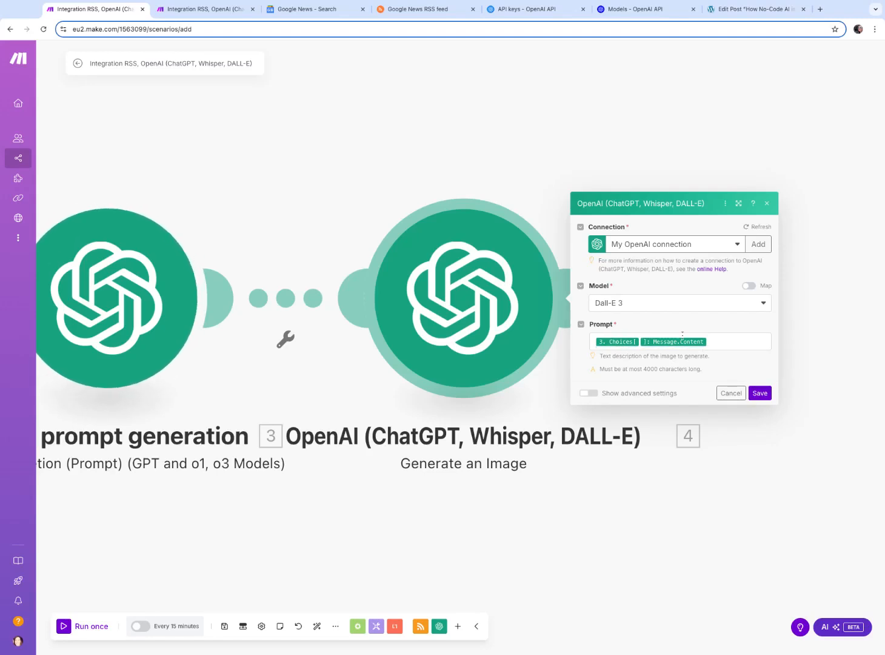
left_click(766, 395)
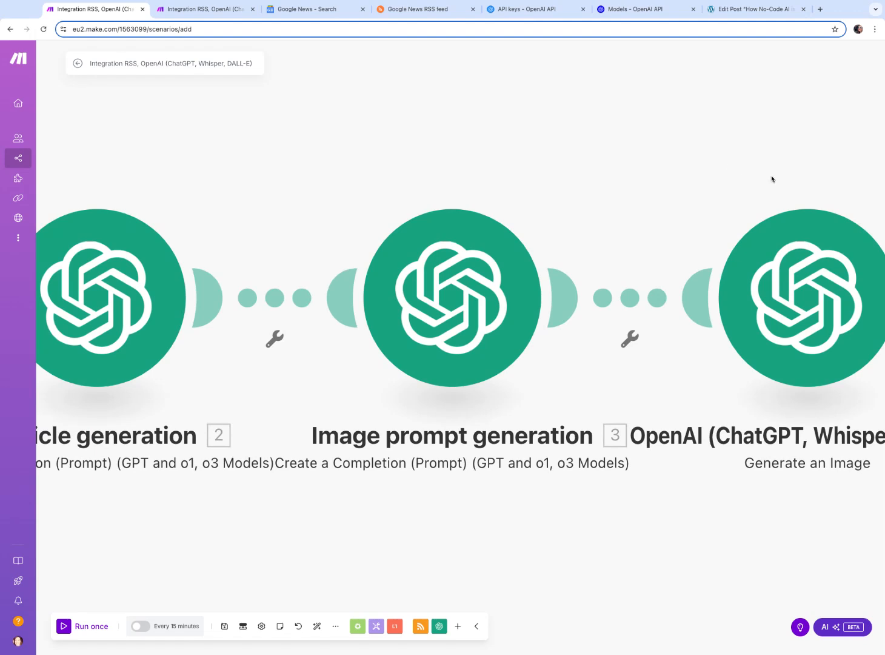
Add an OpenAI Create a Completion (Prompt) module after the image module and set its model to gpt-4o
scroll(771, 179, "right", 10)
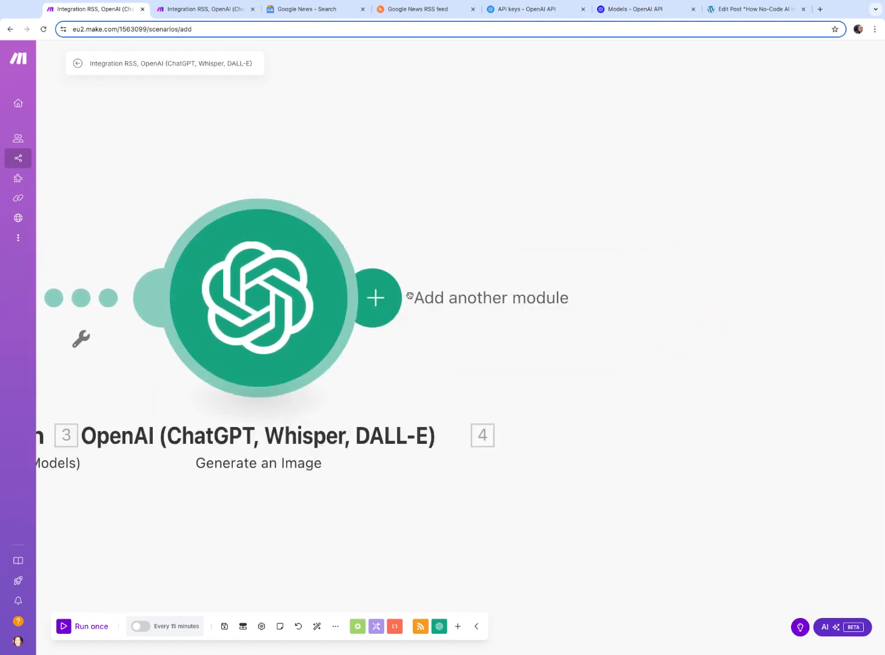
left_click(209, 9)
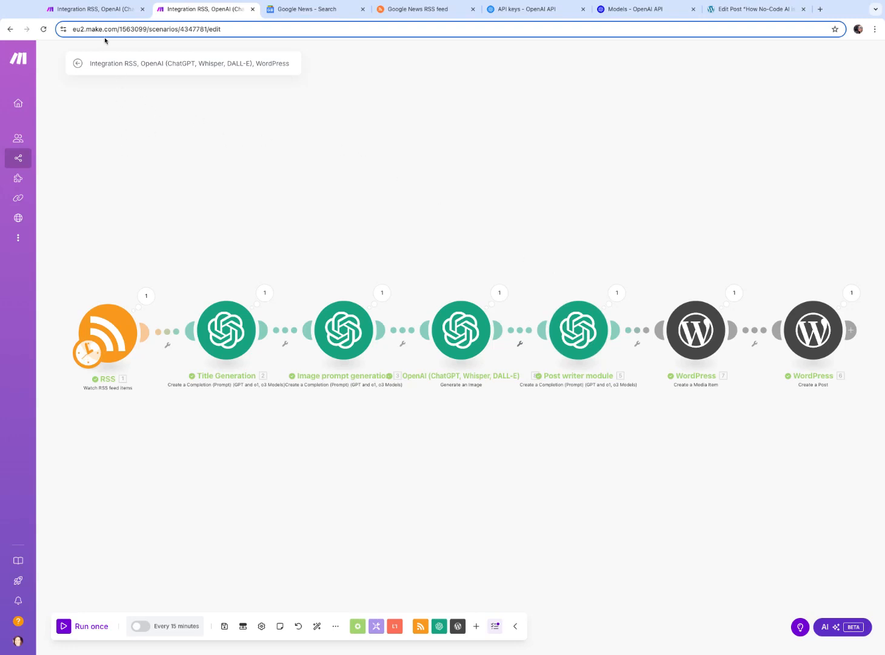
left_click(100, 10)
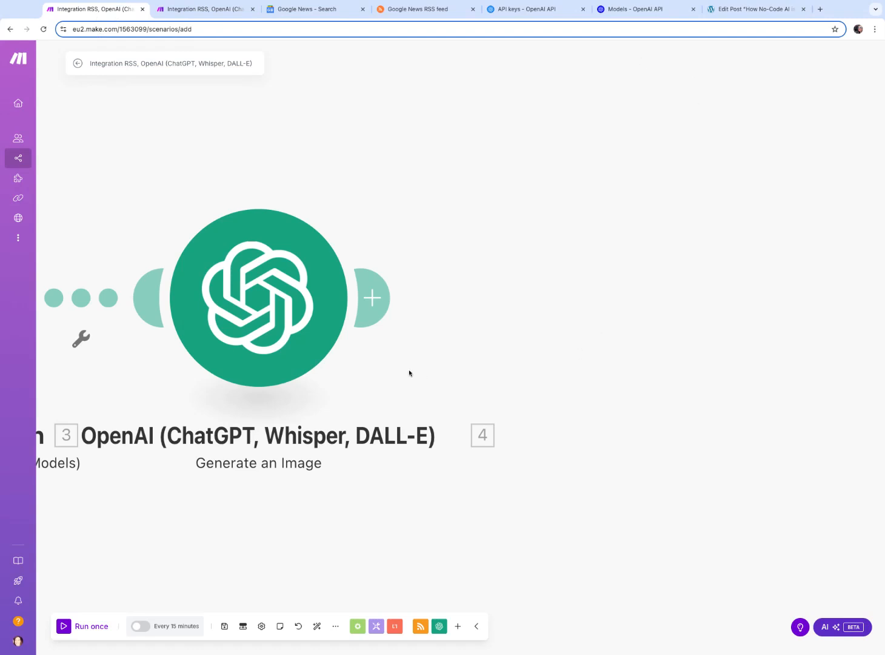
left_click(376, 302)
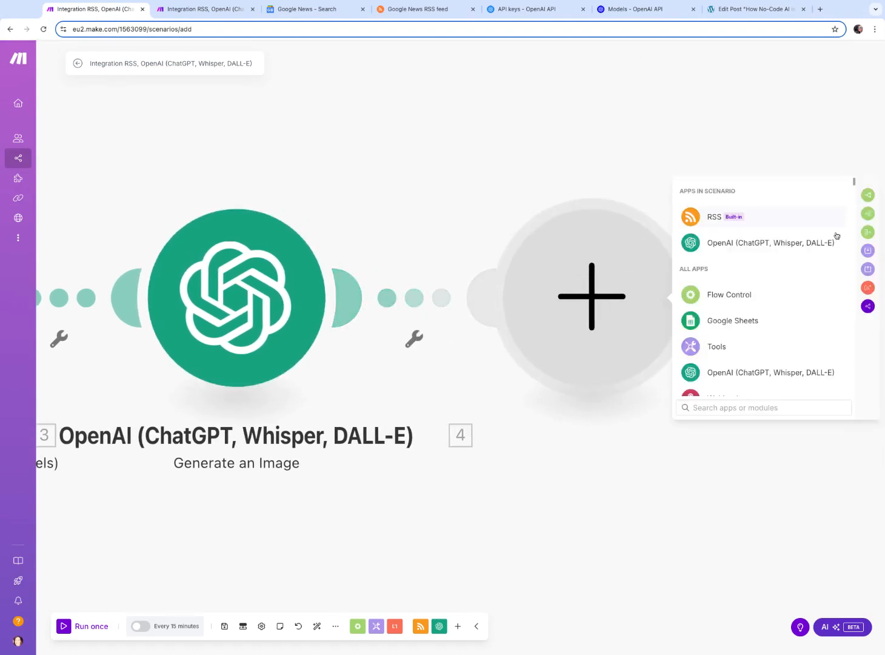
left_click(740, 241)
scroll(779, 314, "down", 5)
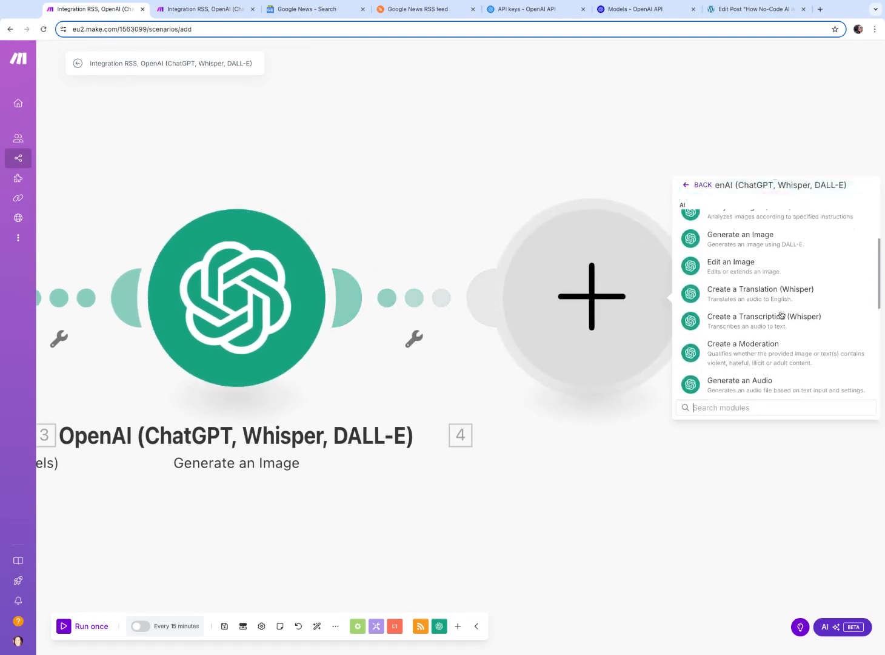
scroll(774, 304, "down", 4)
scroll(770, 303, "up", 10)
scroll(759, 296, "down", 1)
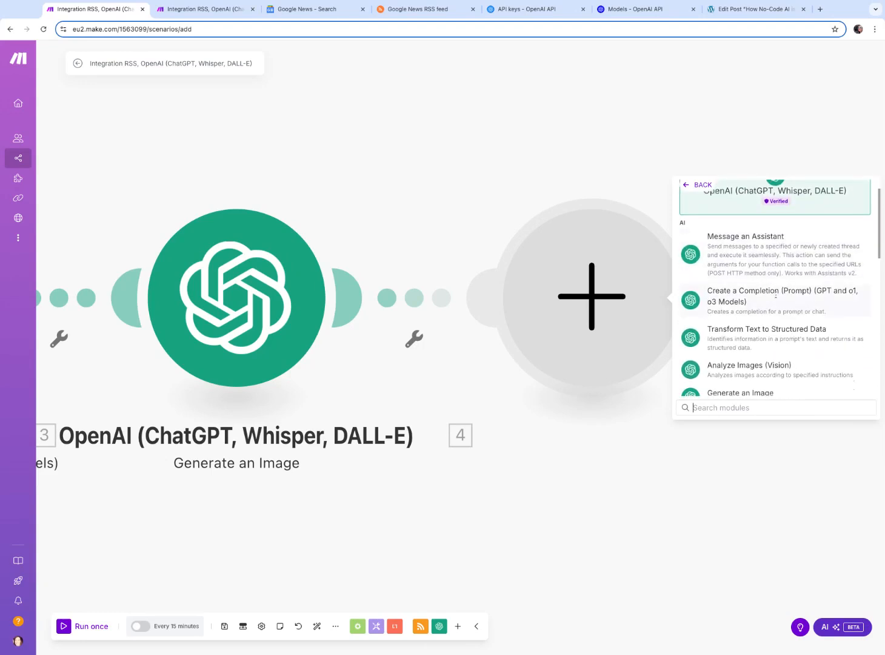
left_click(763, 299)
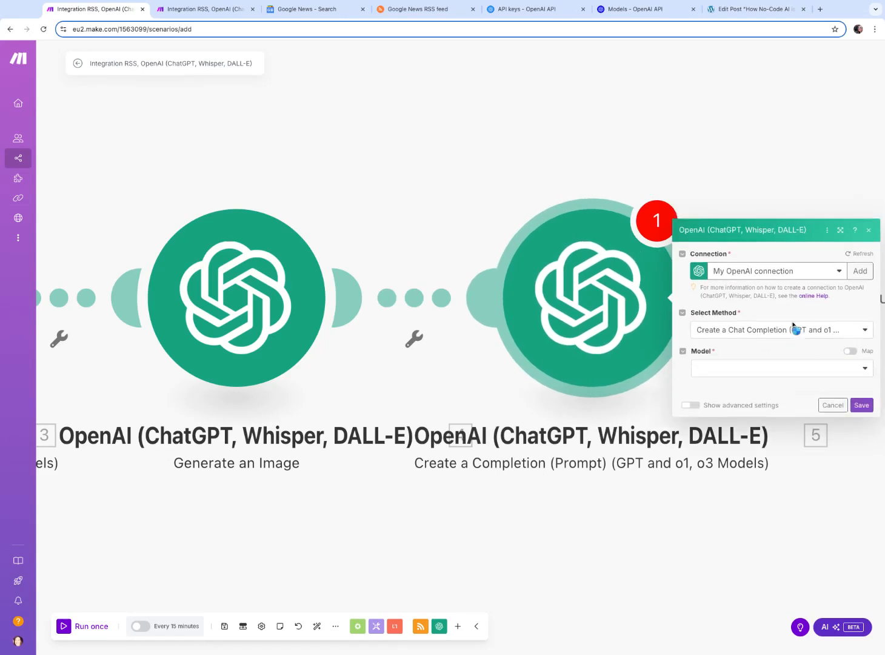
left_click(740, 297)
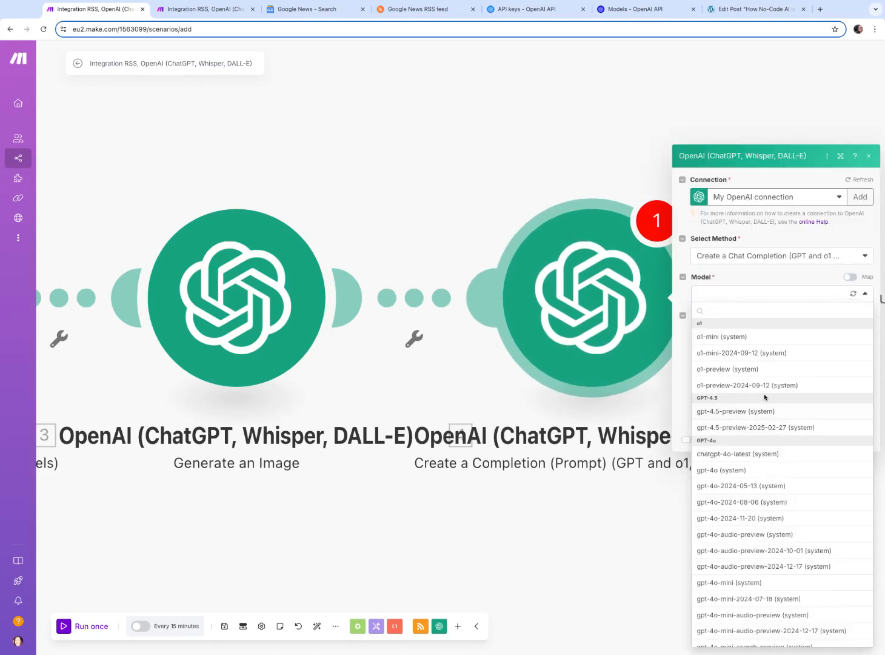
left_click(733, 477)
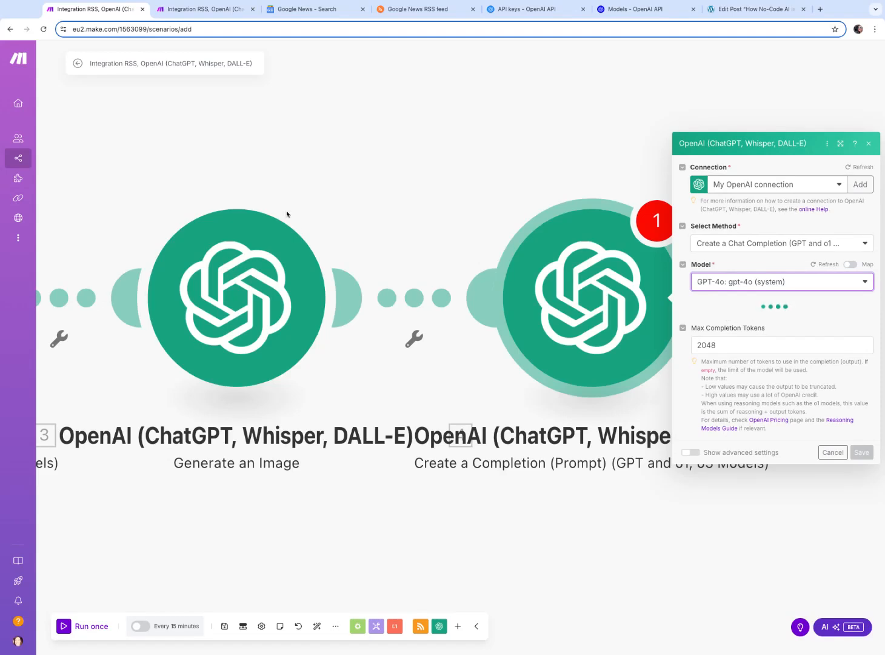
Close the second scenario tab and add a first message with role User to the new completion module
left_click(222, 9)
left_click(253, 9)
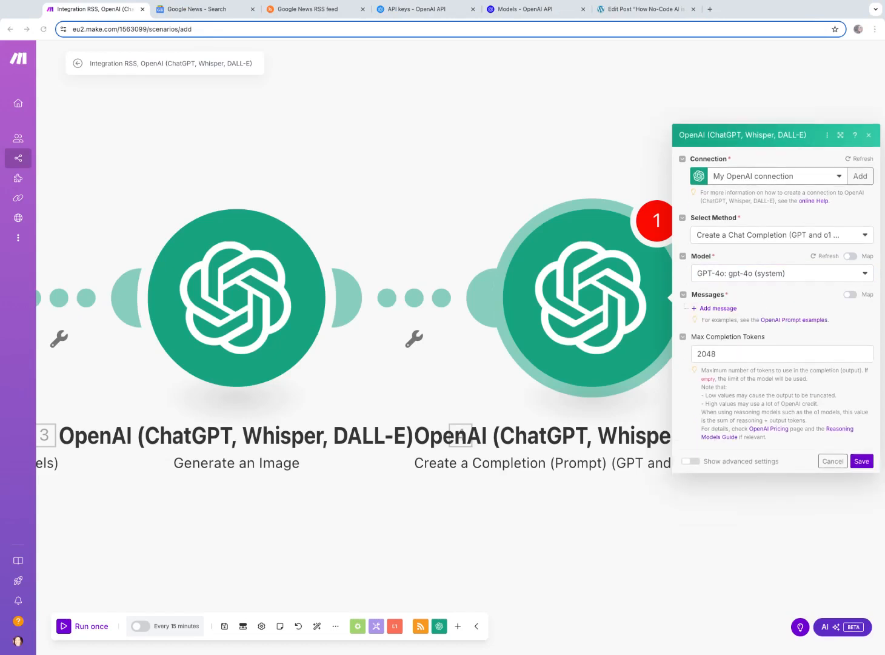
left_click(713, 309)
left_click(762, 314)
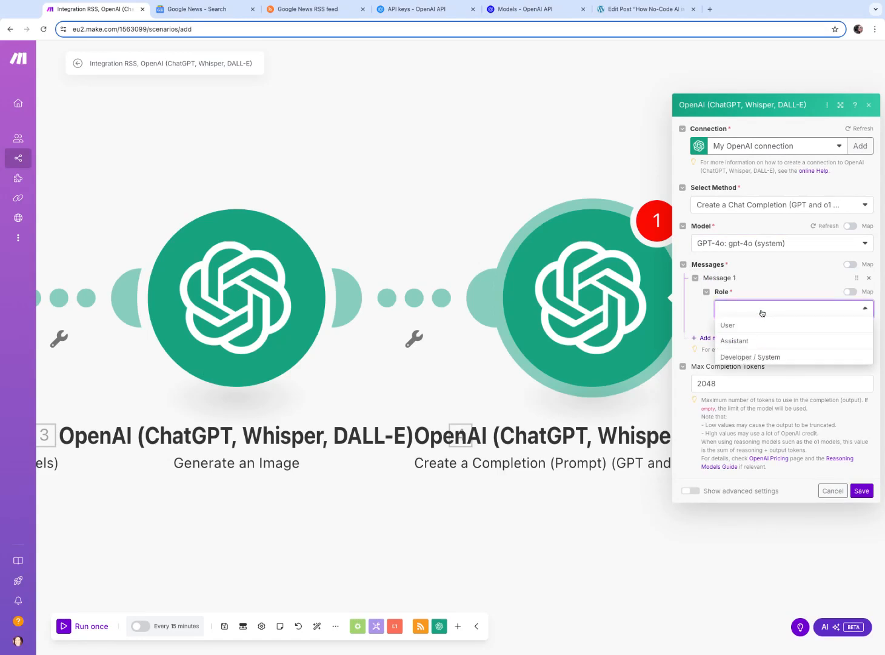
left_click(751, 327)
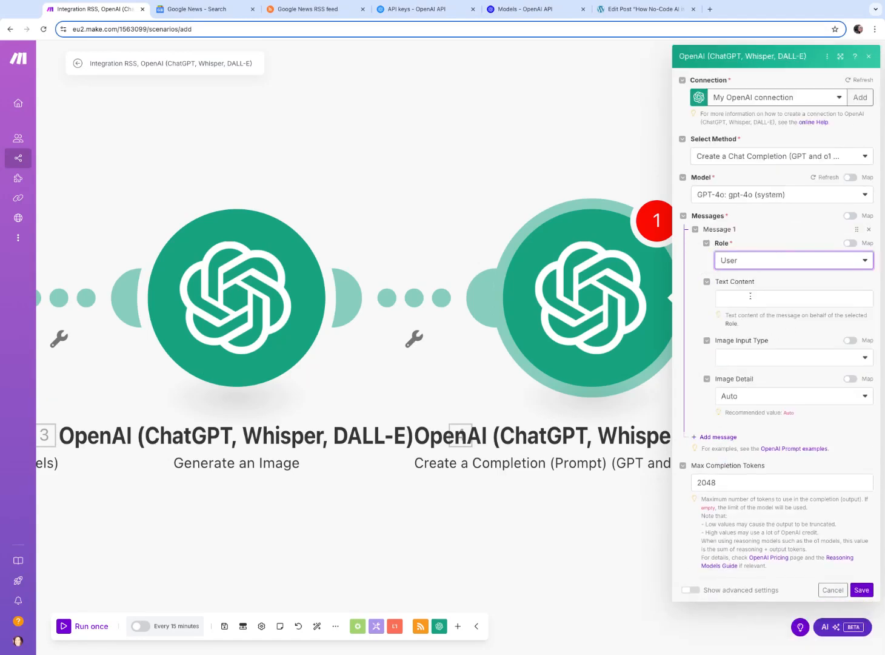
Enter the message text 'Write a blog post about the topic contained here' followed by the RSS item's Image URL
left_click(751, 297)
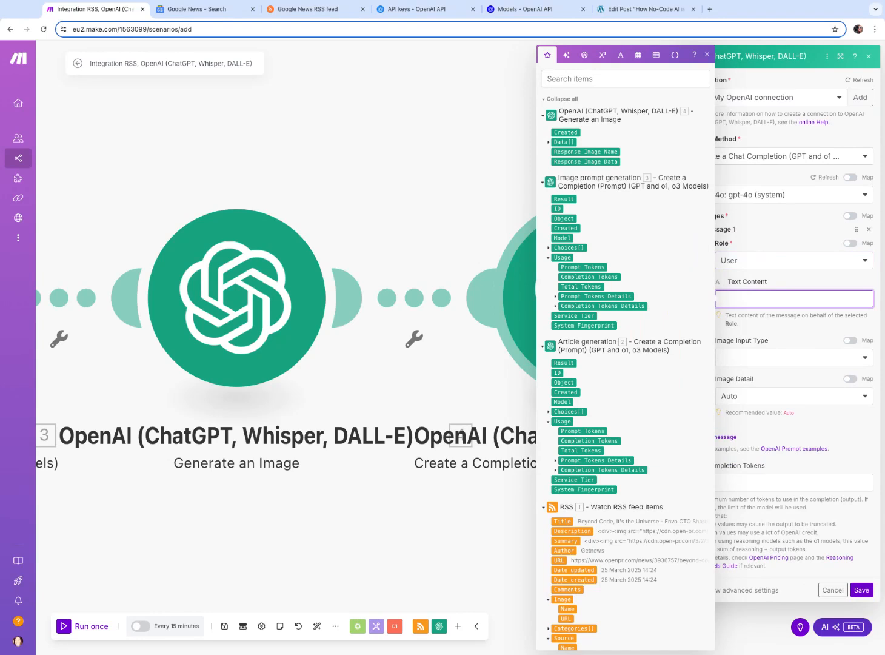
type("Write a blog post about the topic contained here")
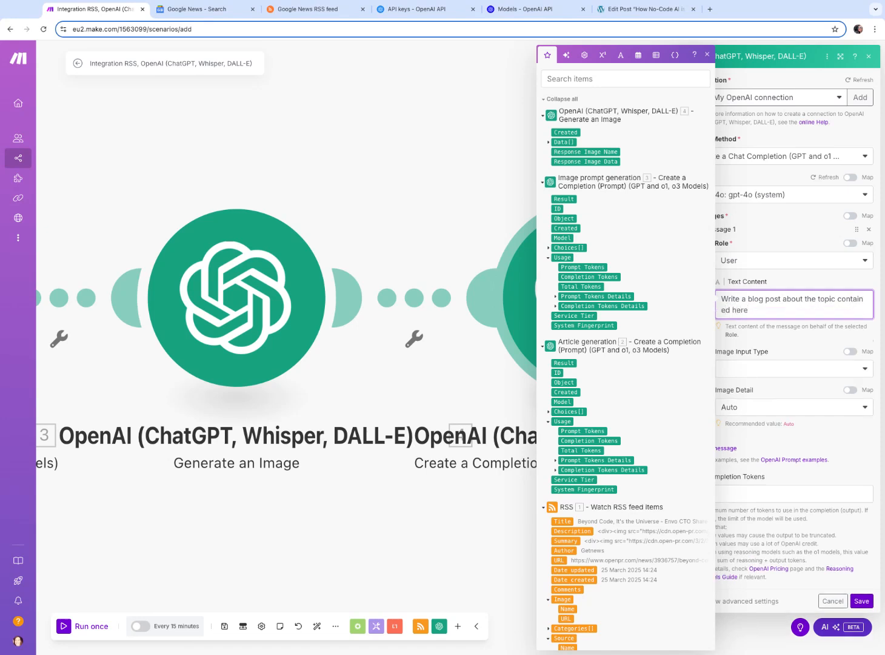
scroll(565, 562, "down", 1)
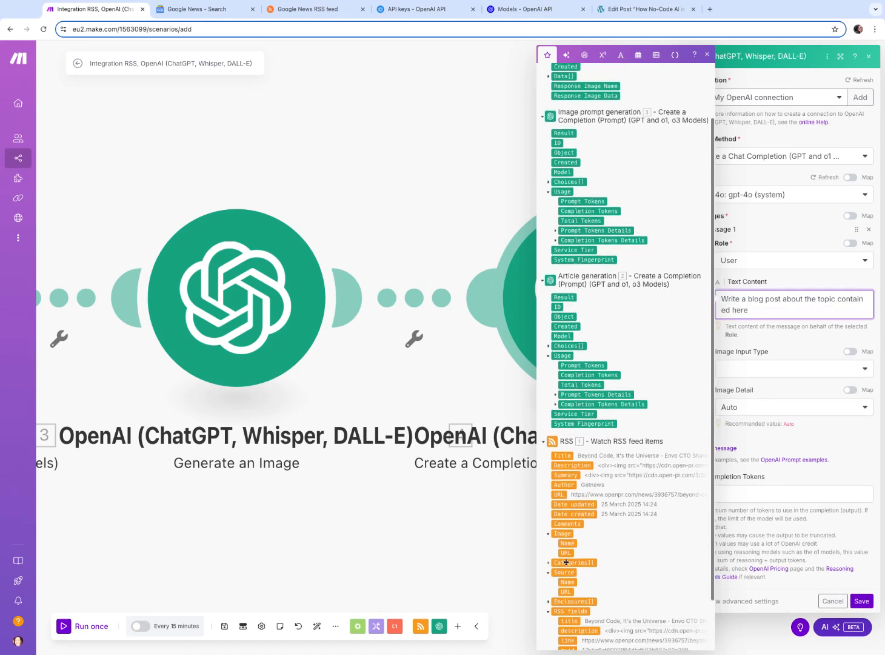
left_click(569, 555)
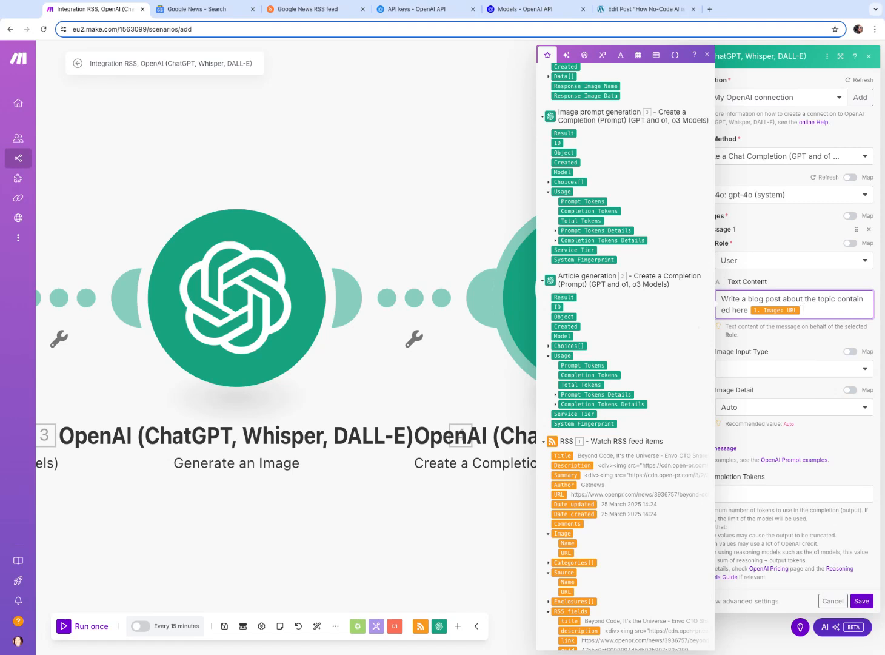
key("Return")
key("Return")
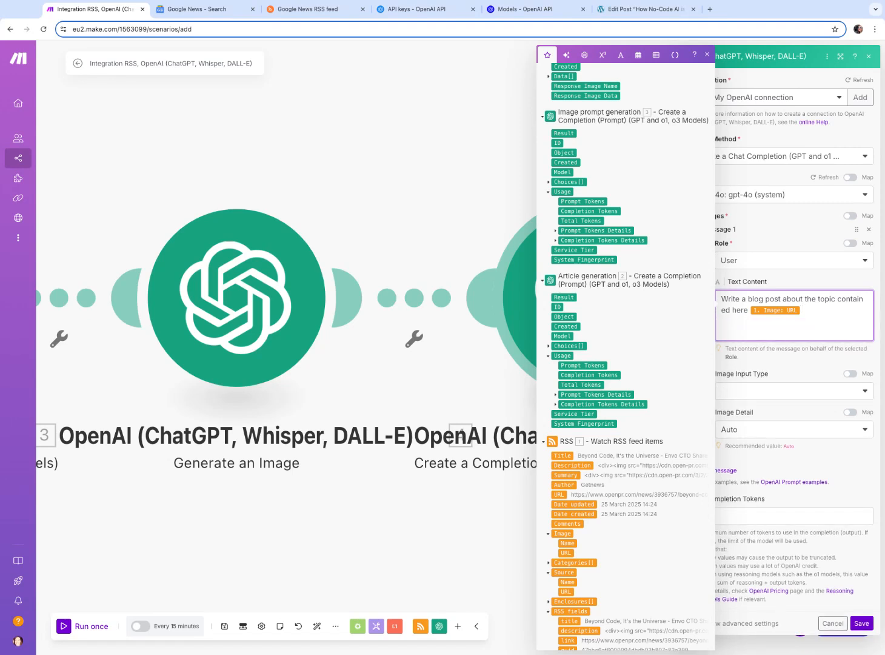
Add the line 'Use this title for the blog post' followed by the Article generation module's Choices Message Content
type("Use this title for the. blog")
key("BackSpace")
key("BackSpace")
key("BackSpace")
key("BackSpace")
key("BackSpace")
type("blgo post")
key("BackSpace")
key("BackSpace")
key("BackSpace")
key("BackSpace")
key("BackSpace")
key("BackSpace")
key("BackSpace")
type("og post")
left_click(548, 347)
left_click(555, 395)
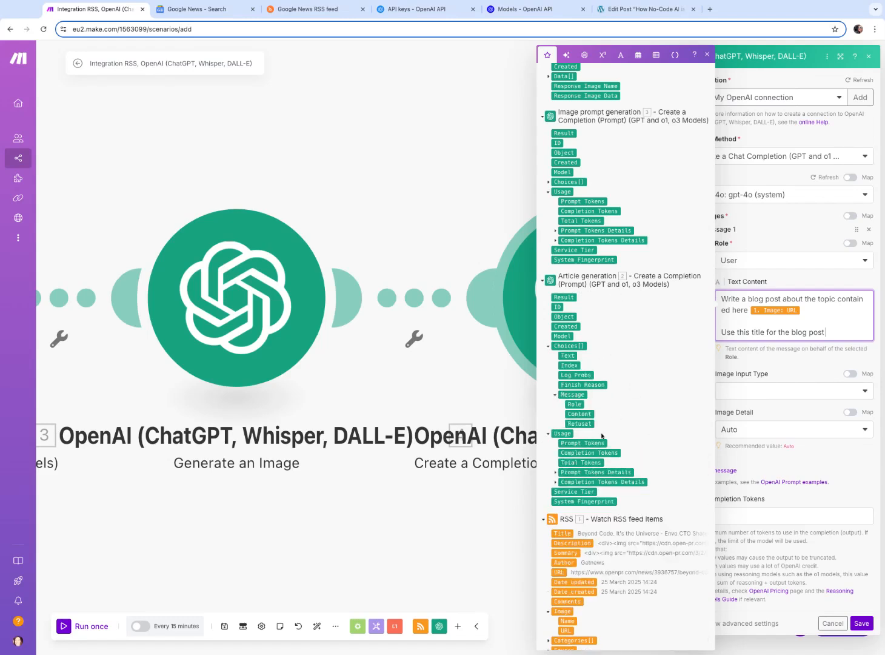
left_click(579, 413)
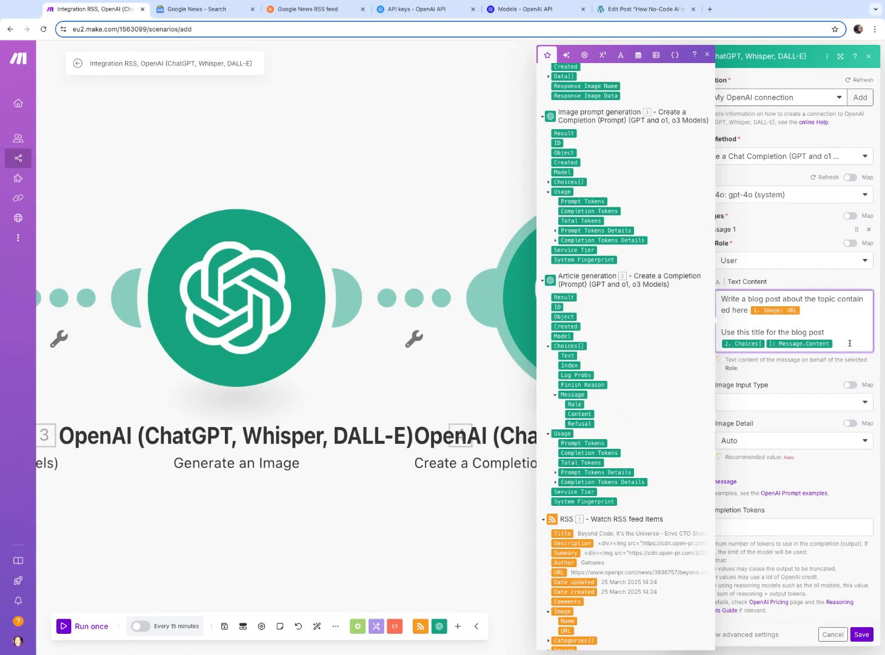
Insert the paragraph 'You're a blog writer and you are turning the article given above into a unique SEO optimised blog post.'
key("Return")
key("Return")
type("Yes")
key("BackSpace")
key("BackSpace")
key("BackSpace")
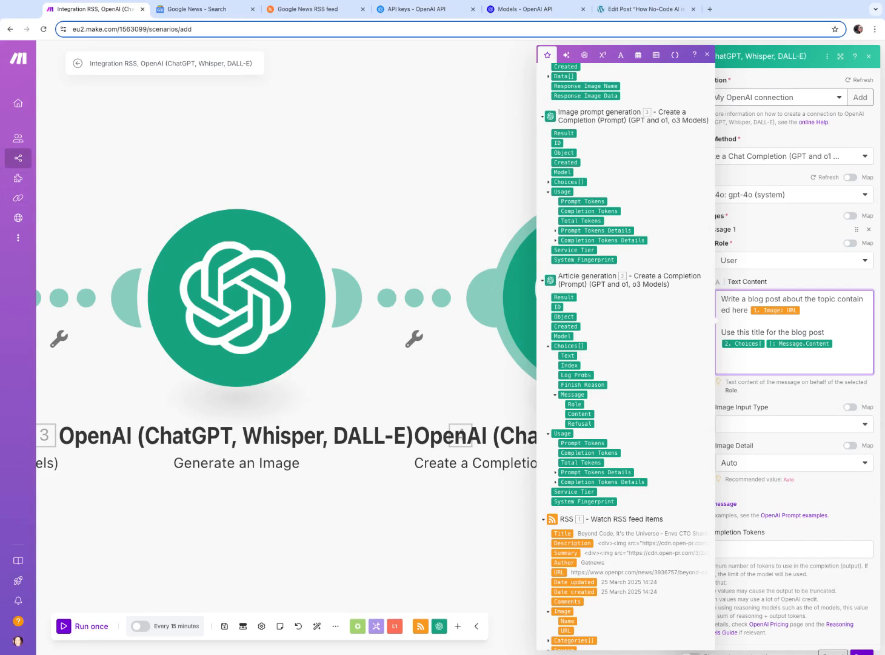
key("Return")
key("Return")
type("Y")
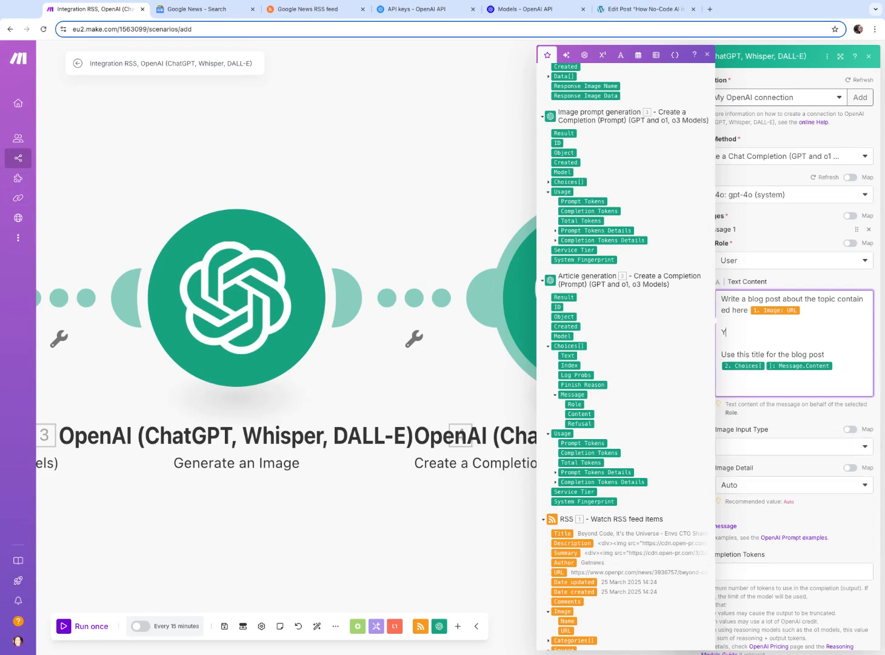
type("ou're a blog writer and you are turning")
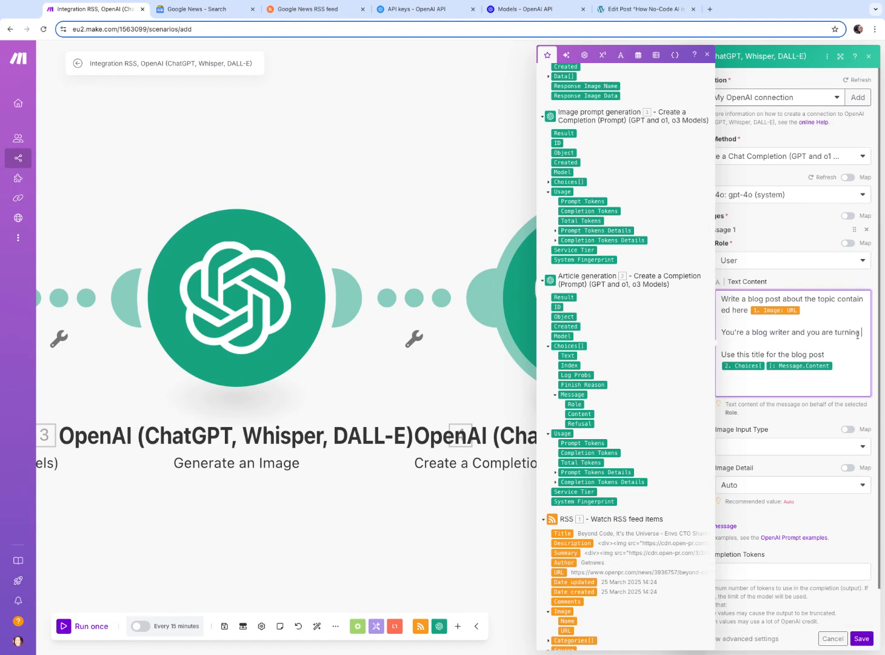
type("the art")
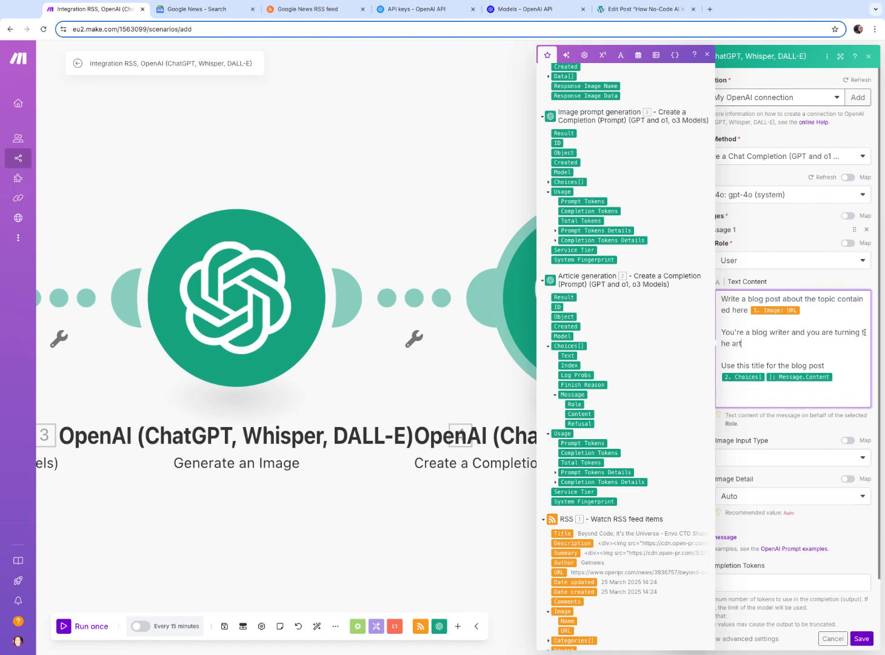
type("icle given above into a unique SEO")
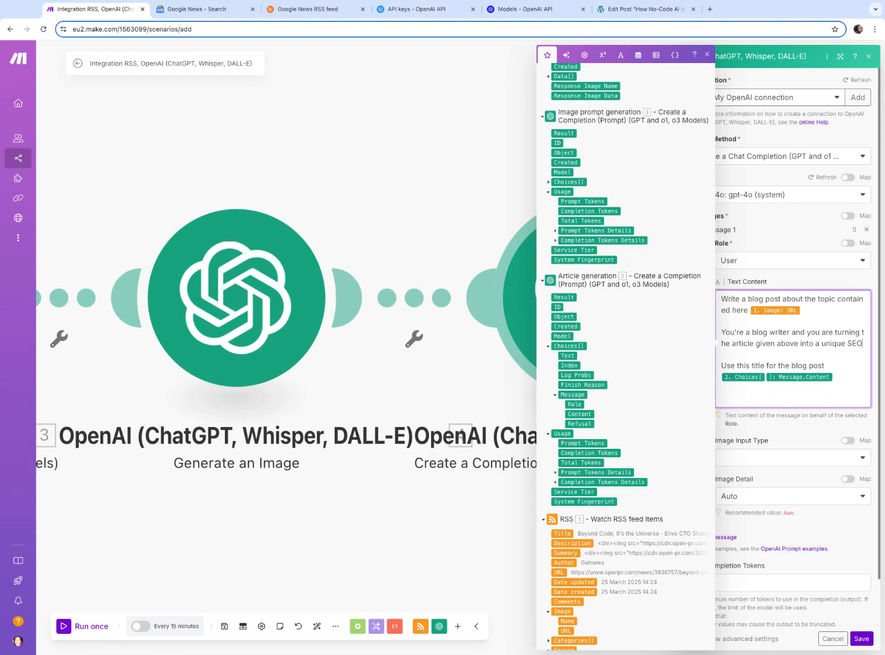
type(" optimised blog post.")
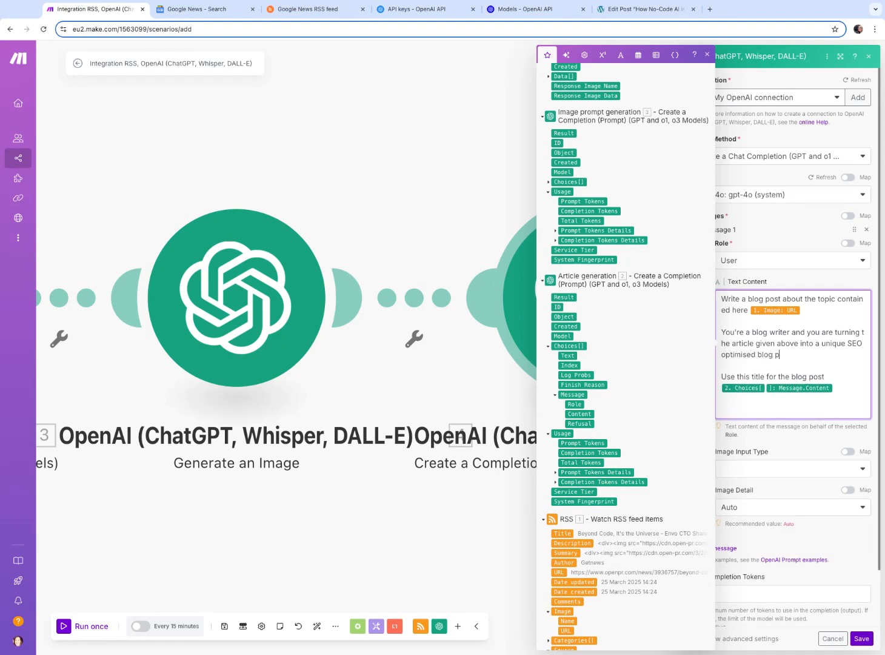
Add the paragraph 'The article of the blog post has already been given. Write only the body of the article, not title necessary in the body.'
key("Return")
key("Return")
type("Wri")
key("BackSpace")
key("BackSpace")
key("BackSpace")
key("BackSpace")
key("BackSpace")
type("The article of the blog post has already")
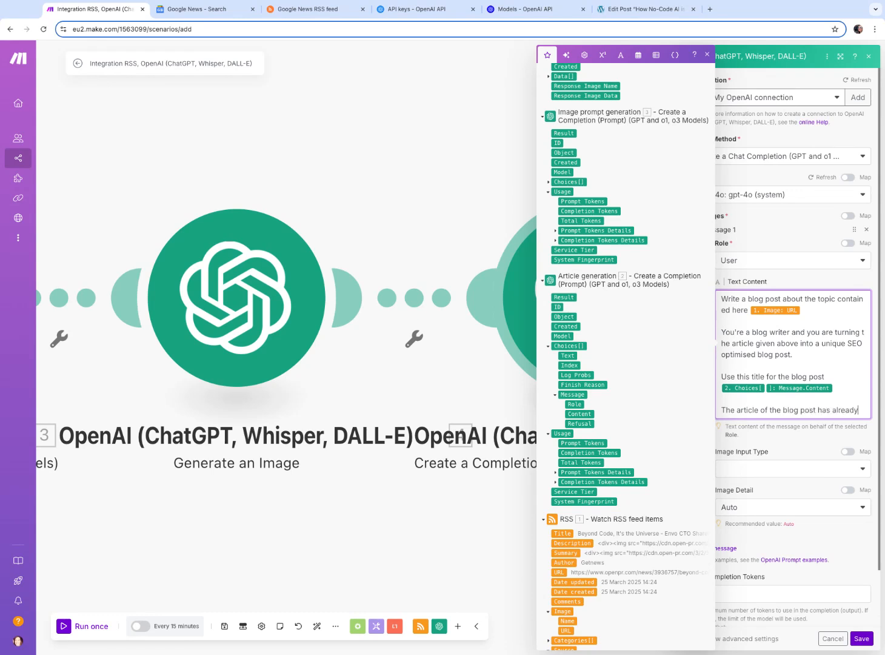
type(" been given.  Write")
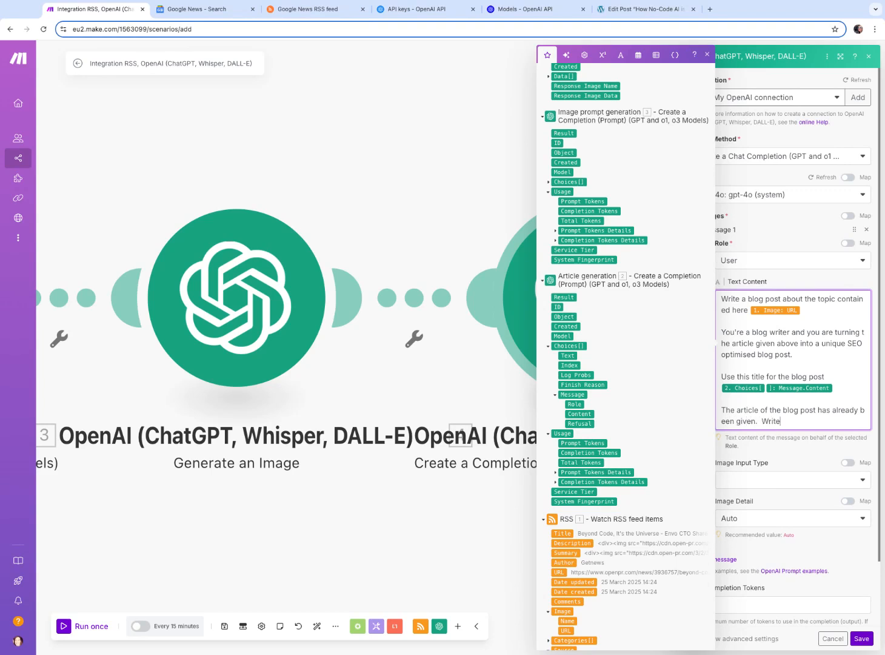
type(" only the body of the article, not")
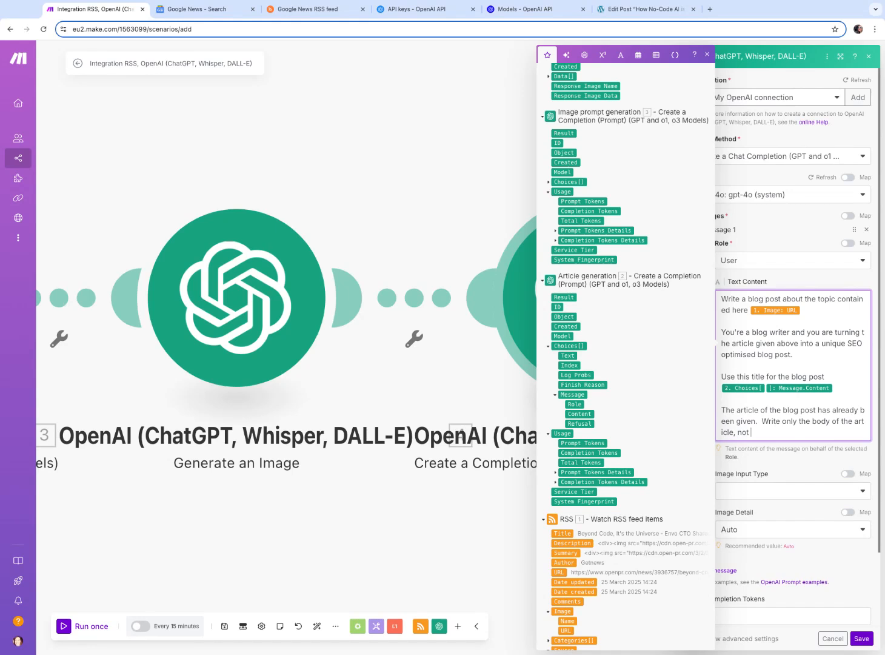
type(" title necessary in the body.")
Start a new paragraph reading 'Formatting: H1, H2, and H3 Headers'
key("Return")
key("Return")
type("Fo")
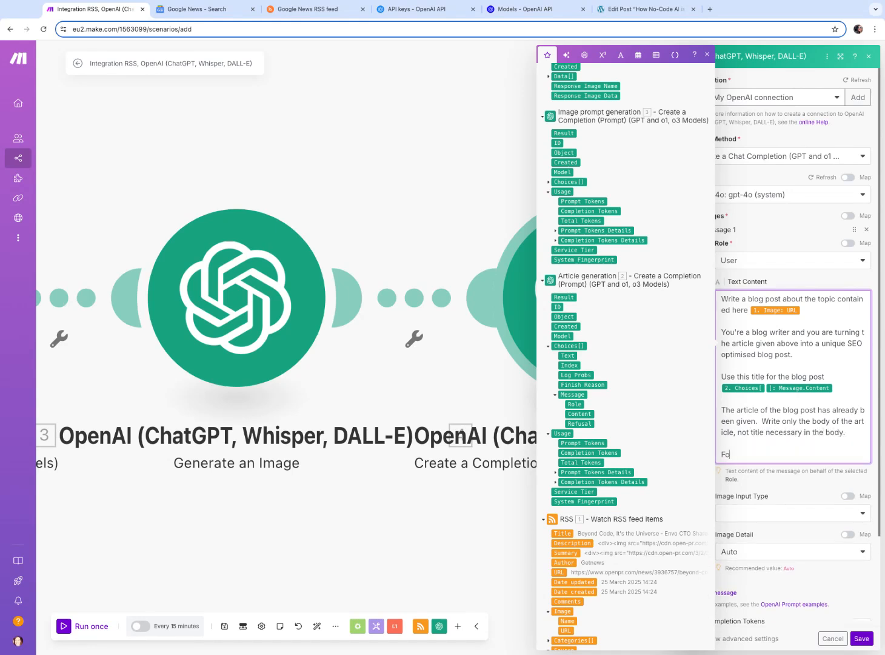
type("rmatting:")
type("H1")
type(", H2, and H")
type("2")
type(" Headers")
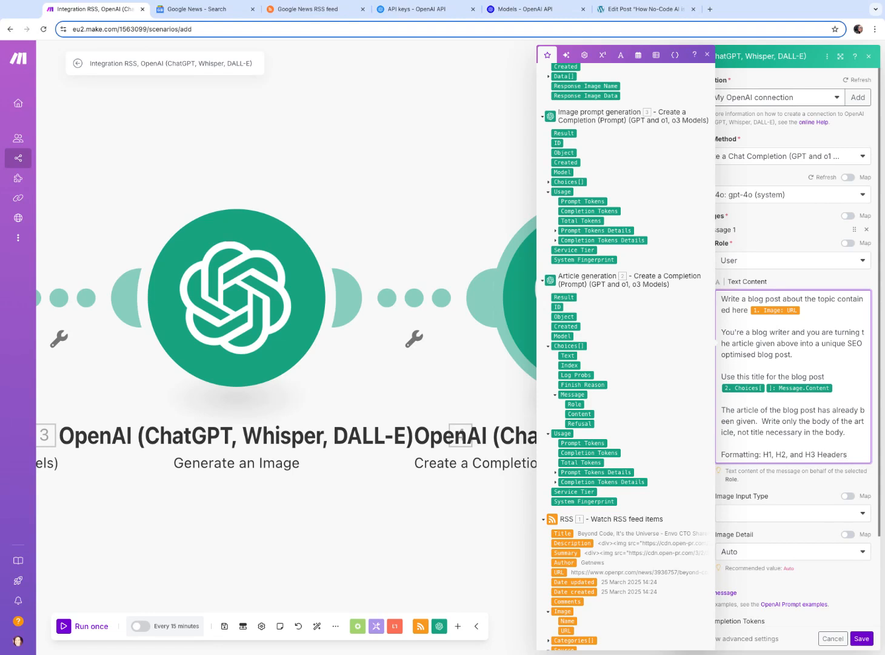
type(".  Use")
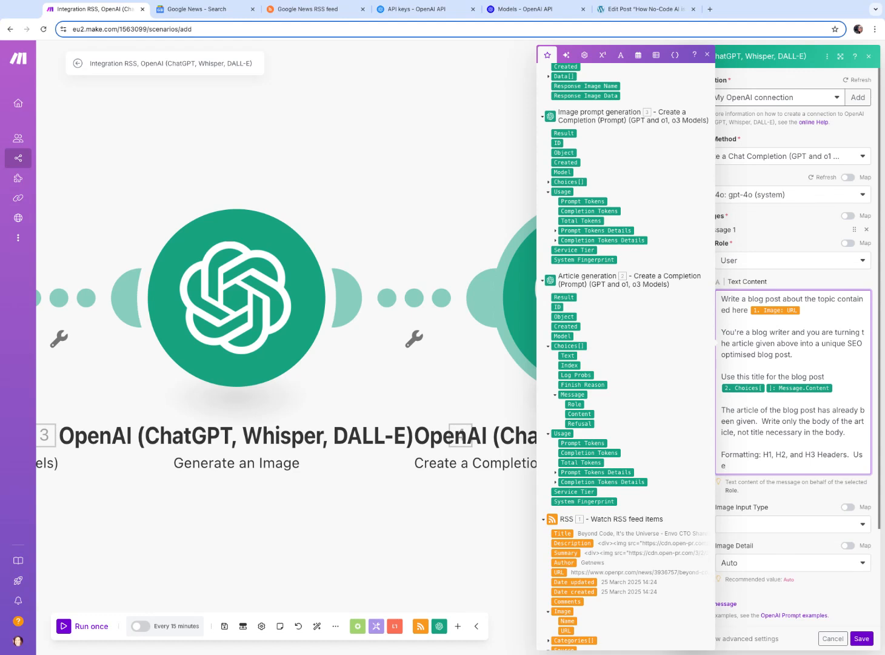
type(" HTLM: You choose what to bold and bullet point.")
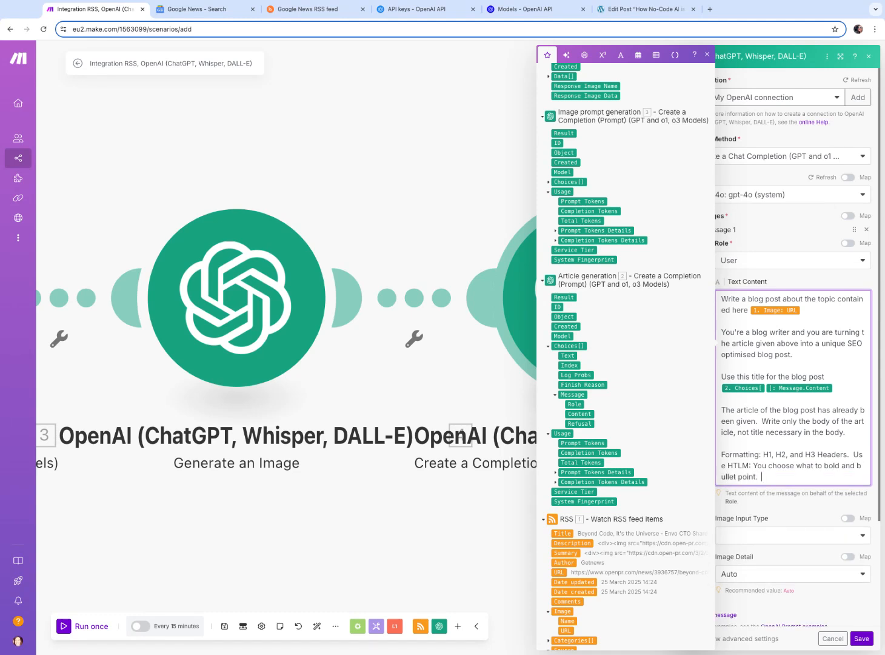
type("  Make sure if you want to bold anything to")
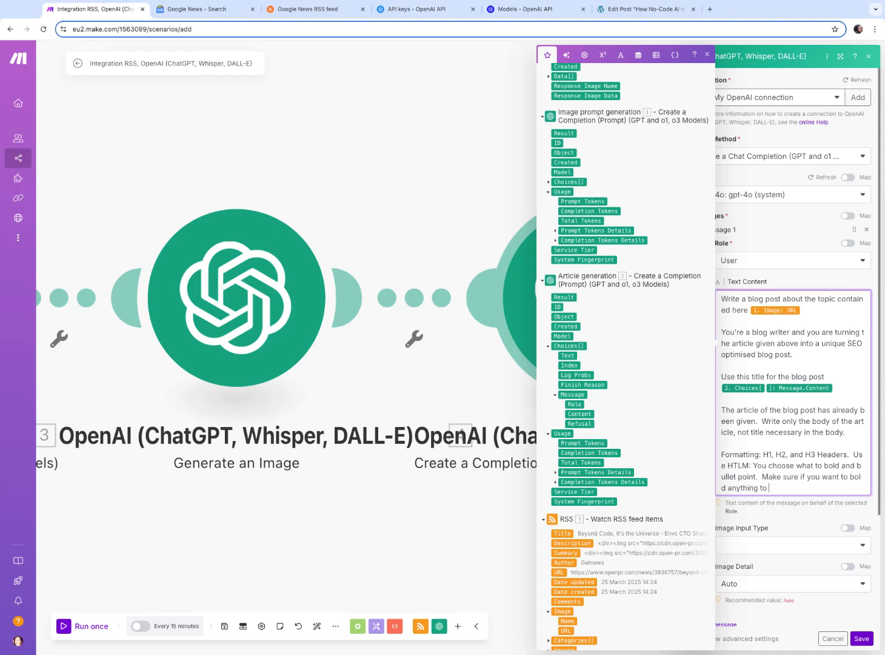
type(" use <b><b? tags and <li></l")
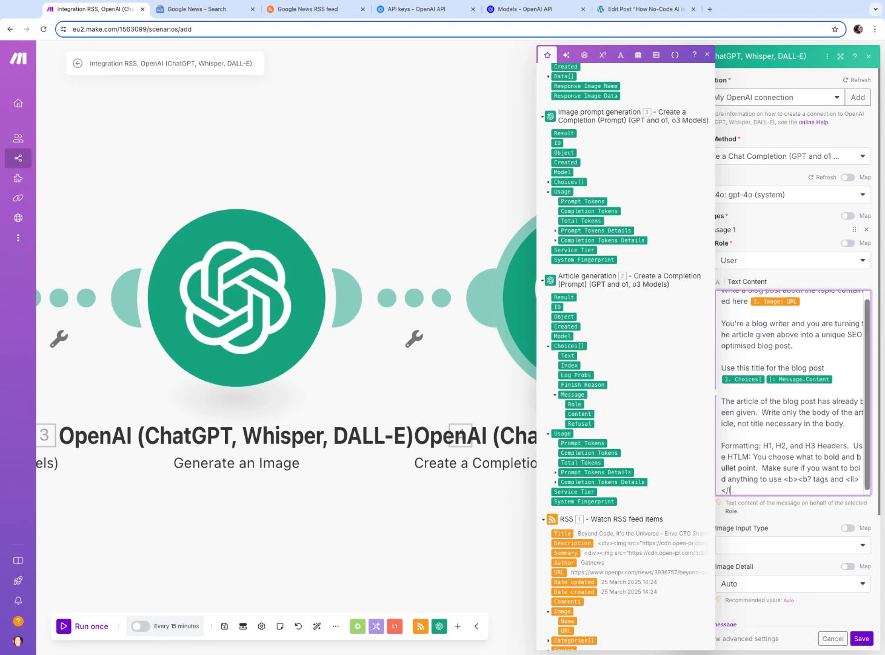
Continue with '. Use HTLM: You choose what to bold and bullet point. Make sure if you want to bold anything to use <b><b? tags and <li></li> for bullet points.'
type("i for bullet points.")
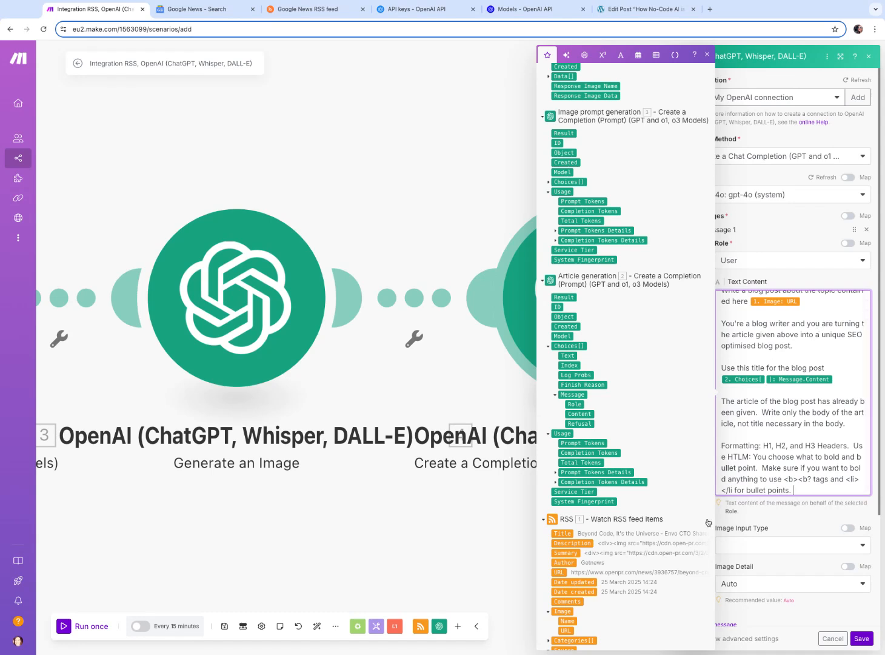
left_click(737, 483)
type(">")
key("End")
Add the final paragraph 'Parameters: this. blog post and it should be 1000 words long.'
scroll(808, 430, "down", 2)
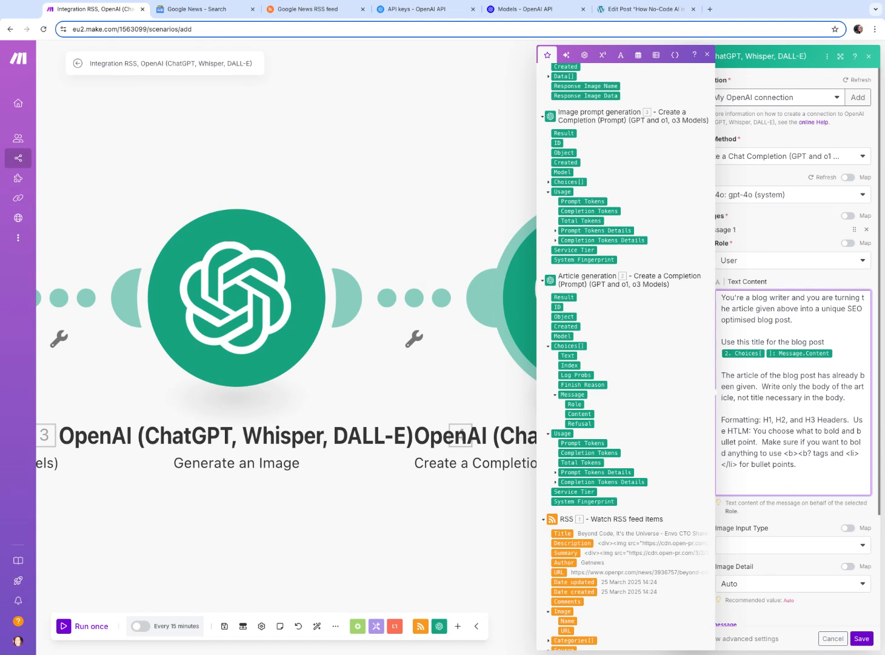
type("Parameters: this. blog post and it should be 1000 words long.")
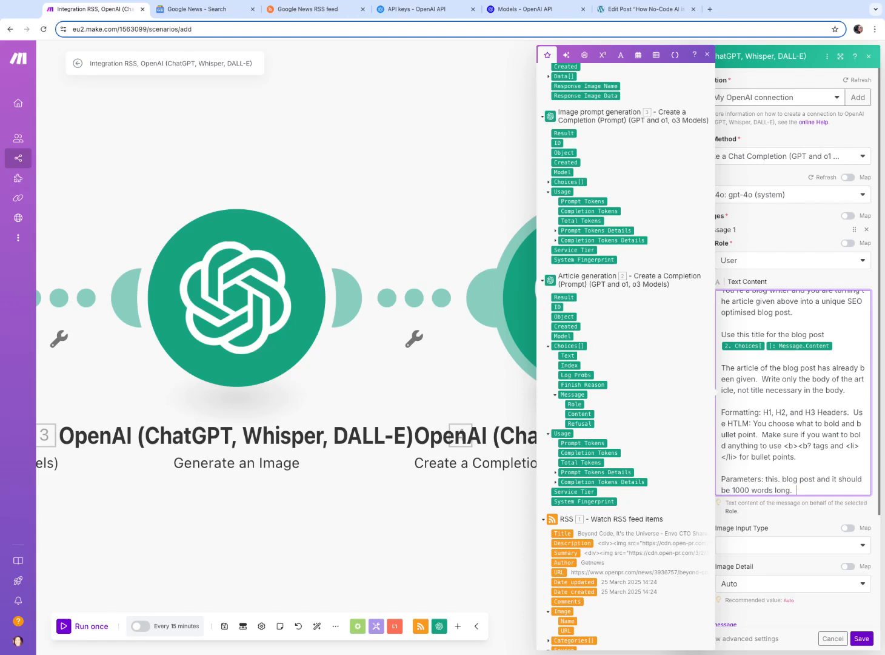
Review the full prompt text and save the blog post completion module
left_click(783, 504)
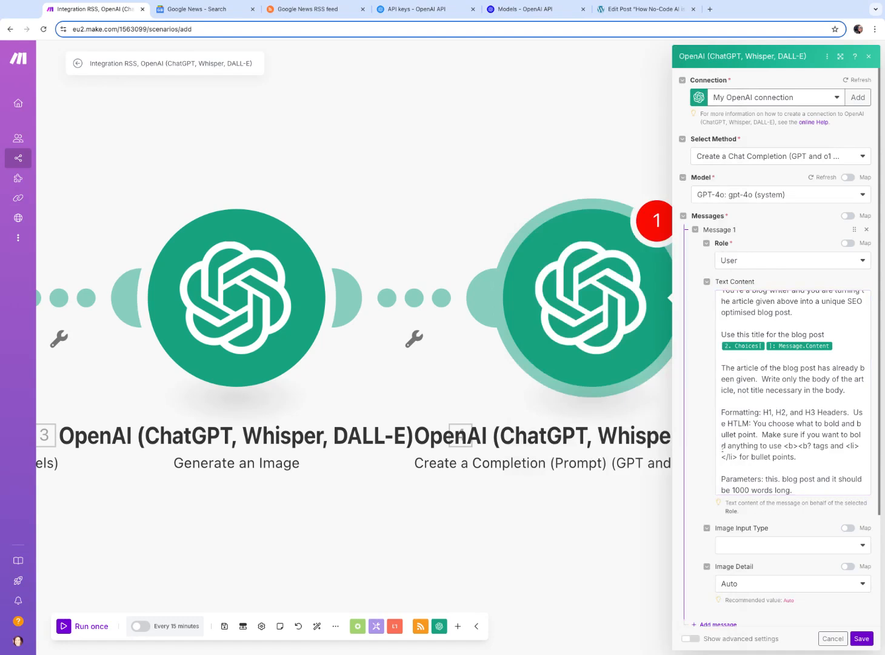
scroll(787, 418, "up", 3)
scroll(788, 400, "down", 3)
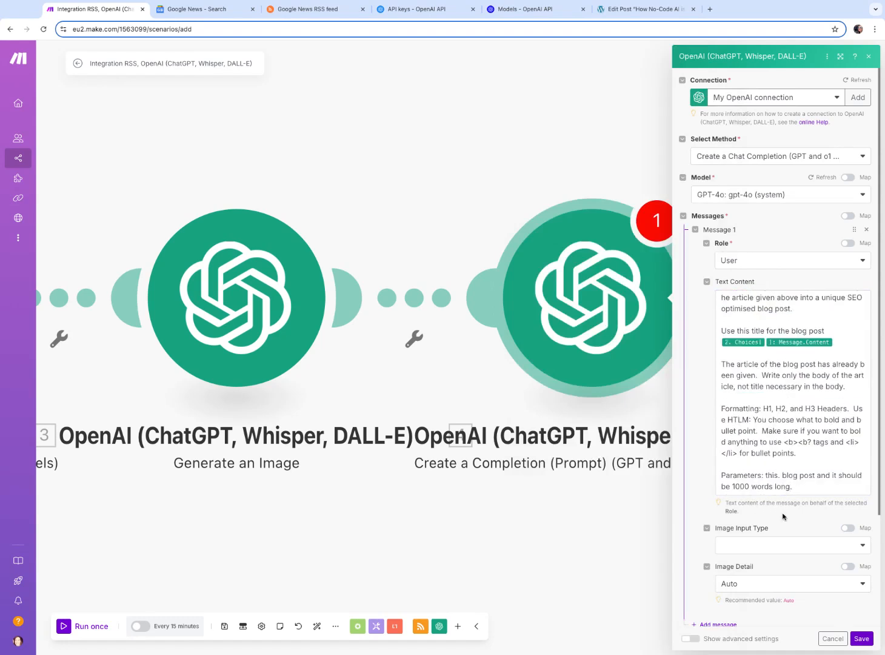
scroll(767, 510, "down", 3)
scroll(770, 366, "up", 5)
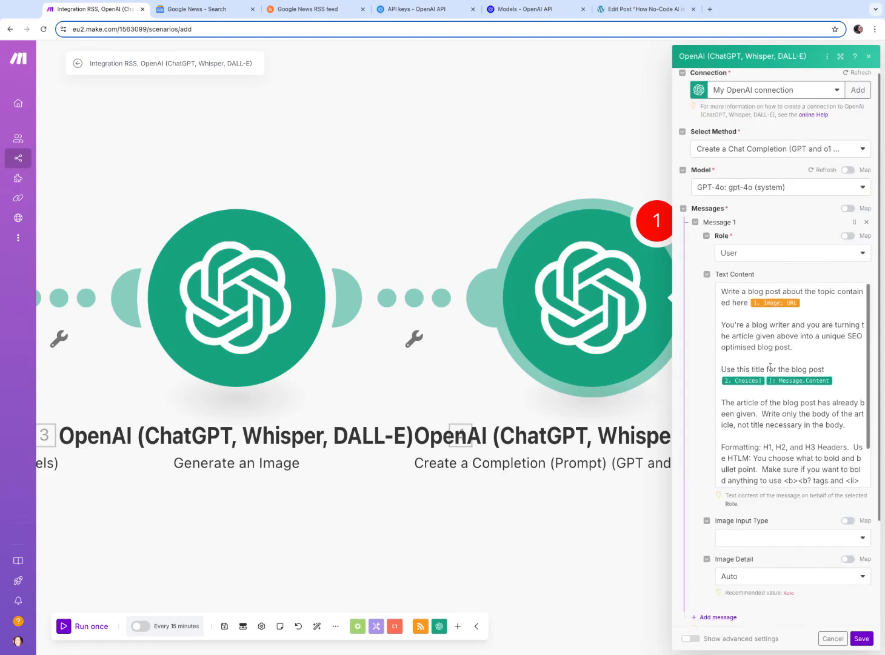
scroll(770, 366, "down", 5)
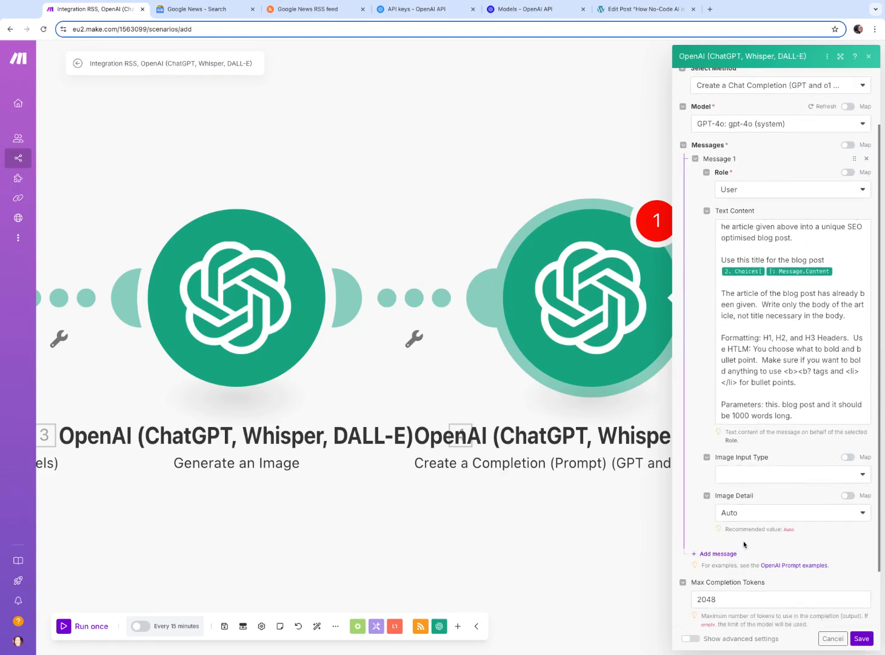
scroll(766, 544, "up", 5)
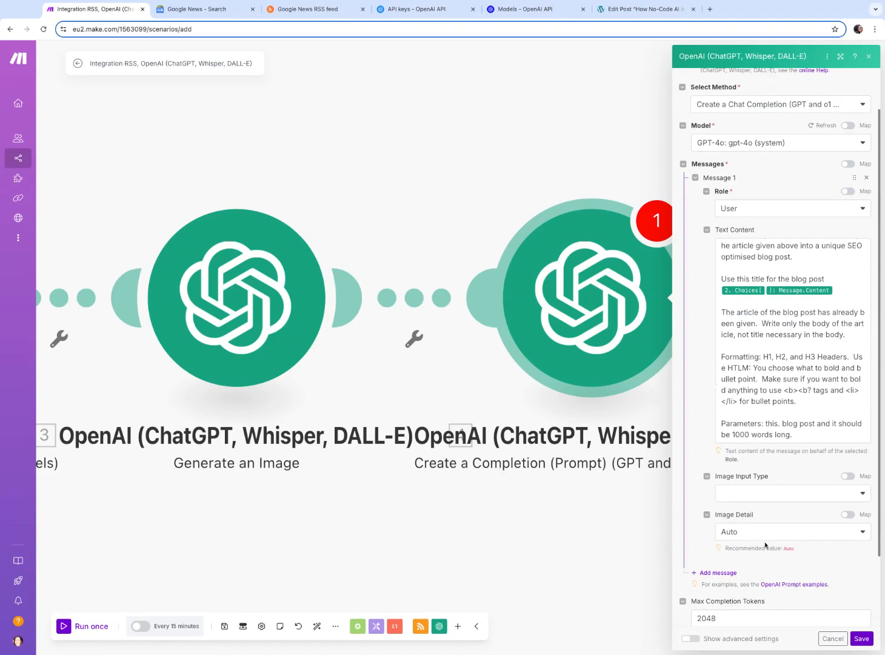
left_click(866, 643)
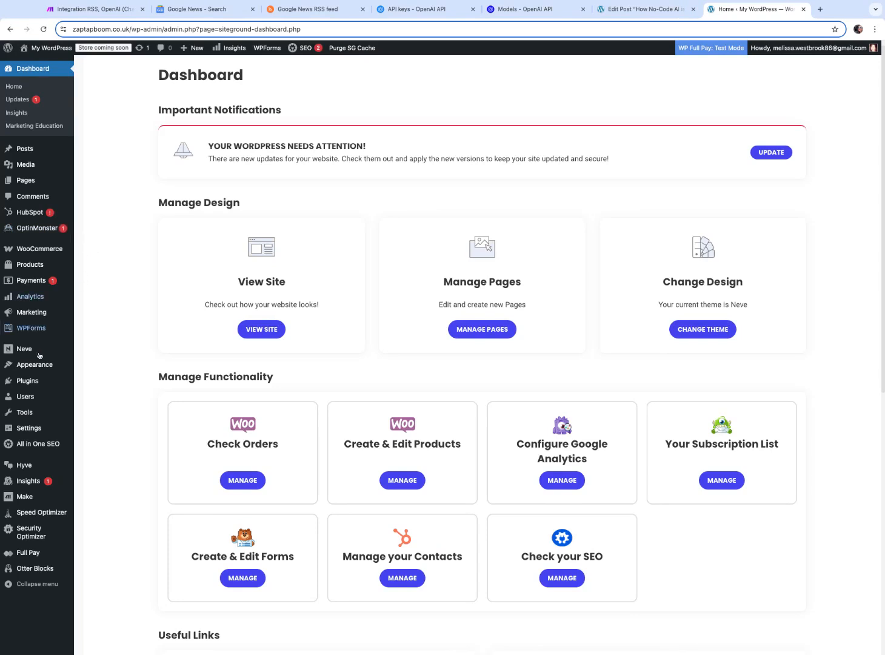
Open the WordPress admin's installed plugins list and browse through the installed plugins
mouse_move(28, 151)
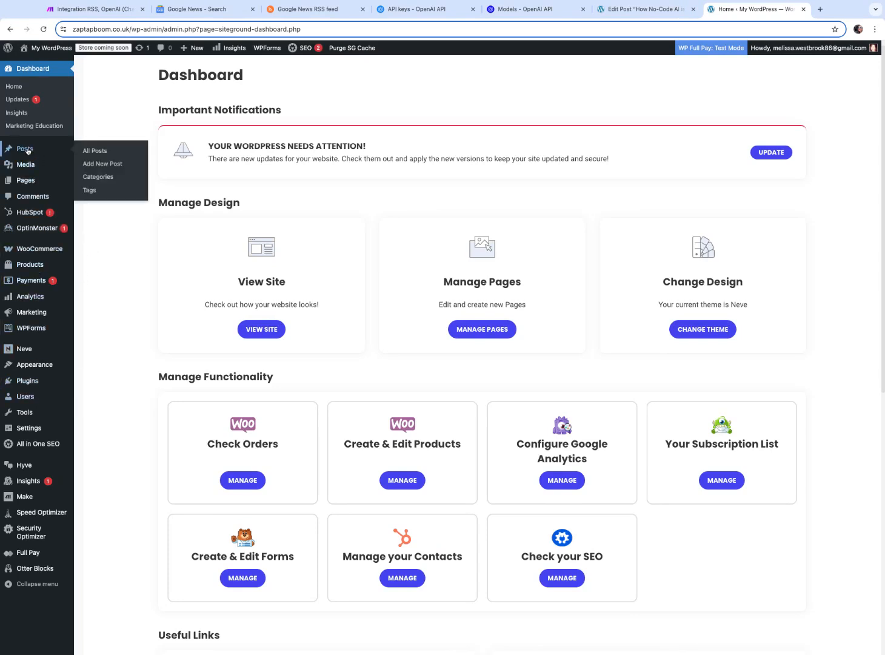
left_click(23, 384)
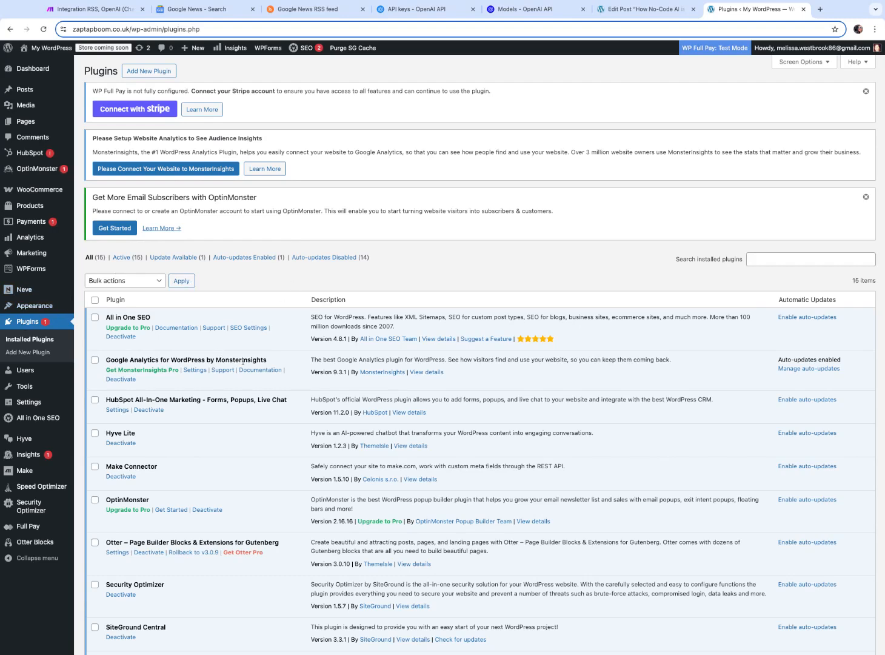
scroll(243, 362, "down", 5)
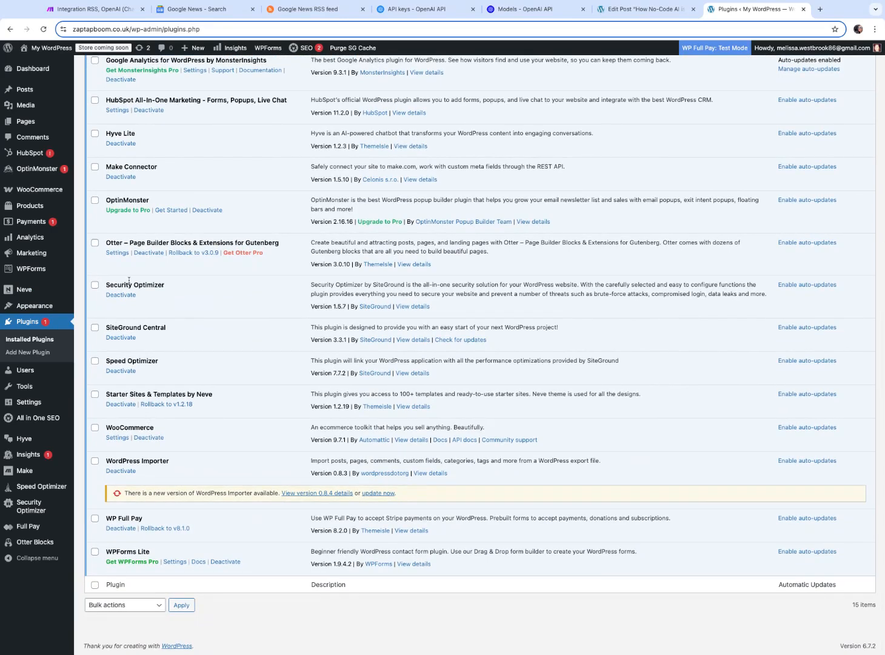
scroll(125, 239, "up", 3)
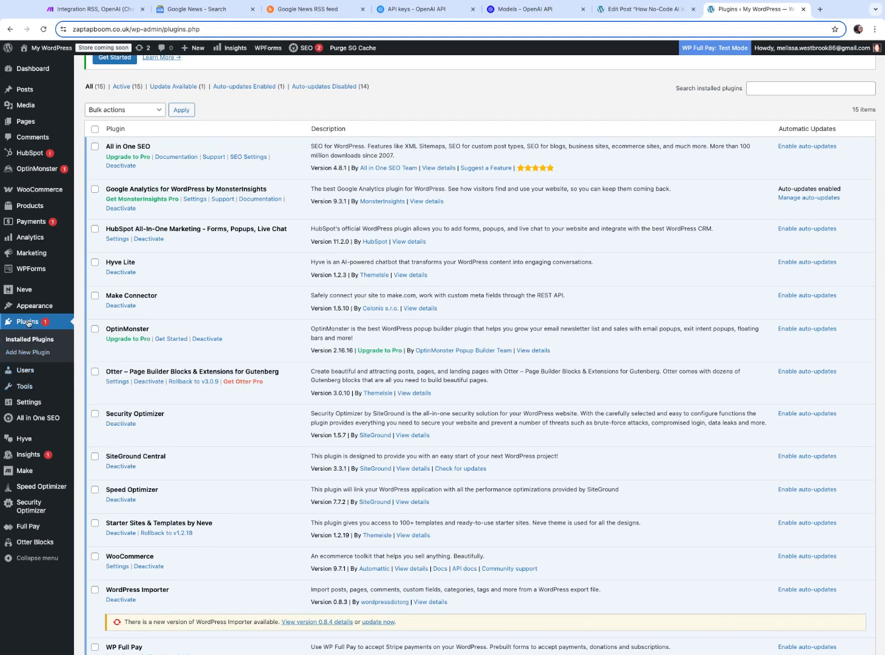
mouse_move(27, 314)
left_click(41, 323)
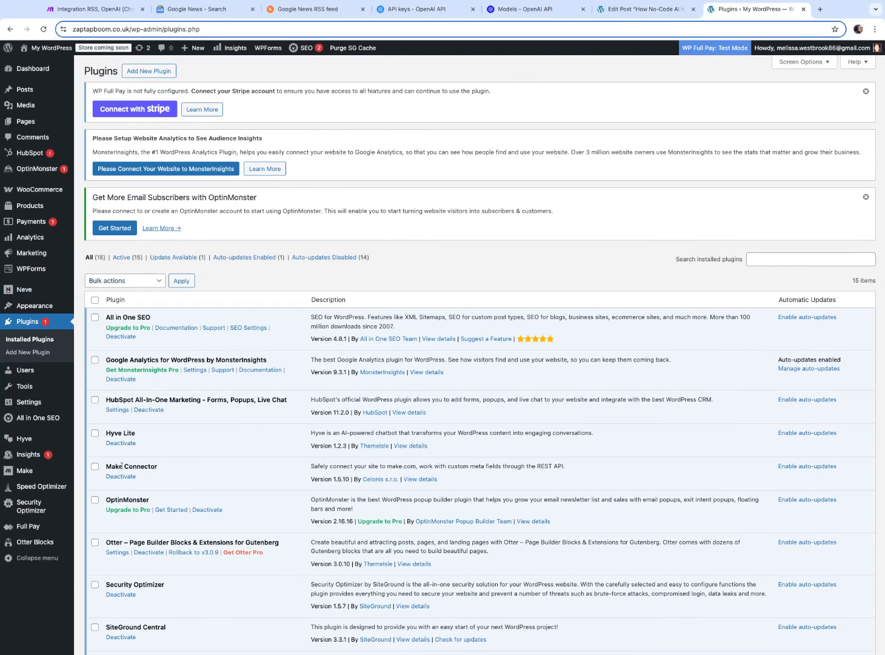
scroll(146, 452, "down", 5)
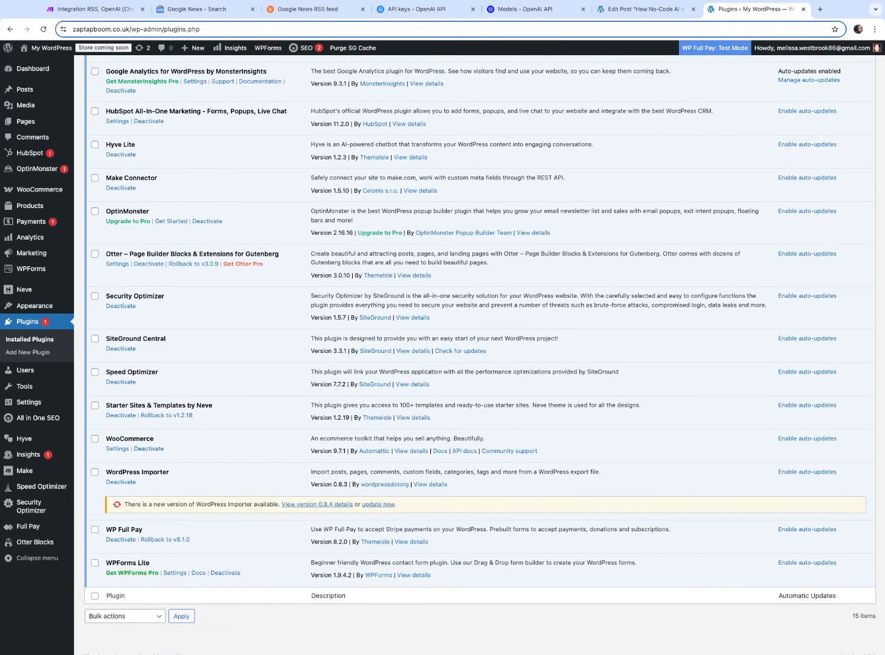
scroll(479, 350, "up", 1)
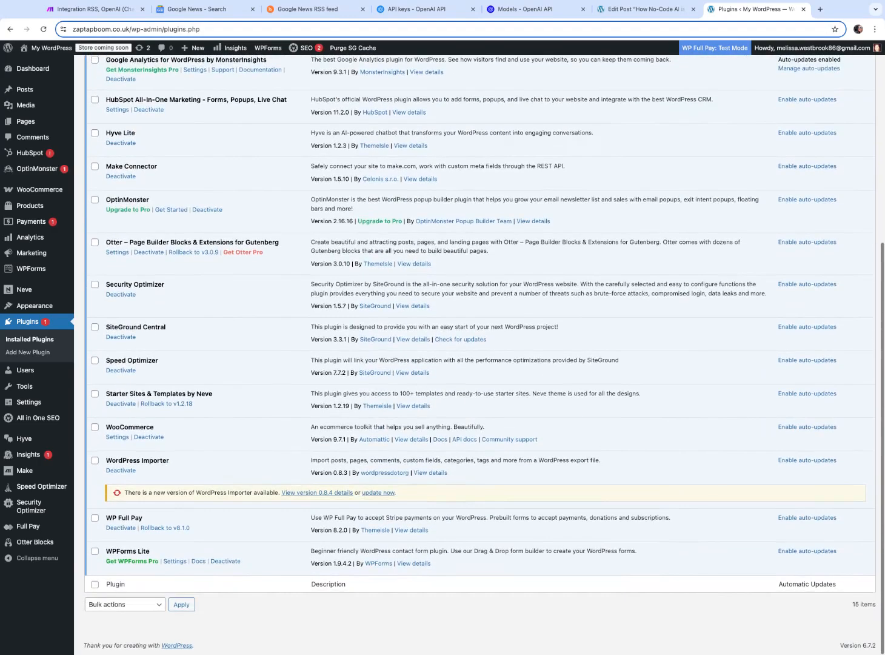
scroll(479, 350, "up", 5)
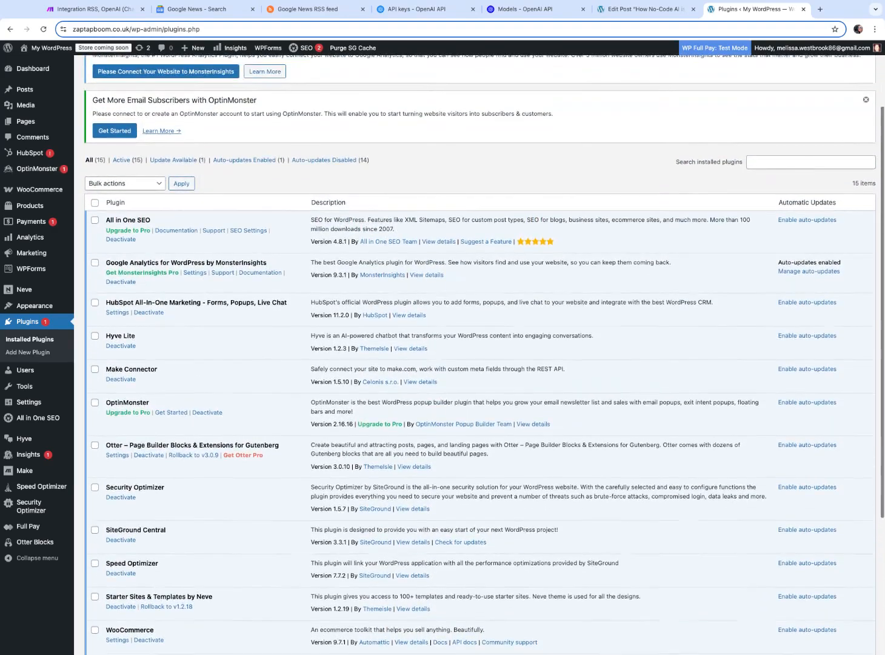
scroll(479, 350, "up", 1)
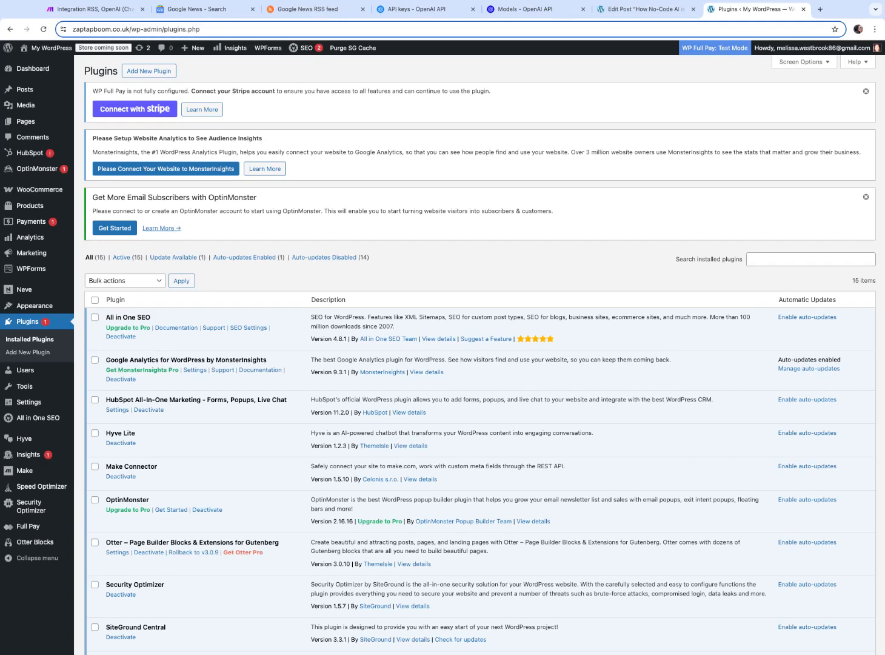
scroll(127, 467, "down", 4)
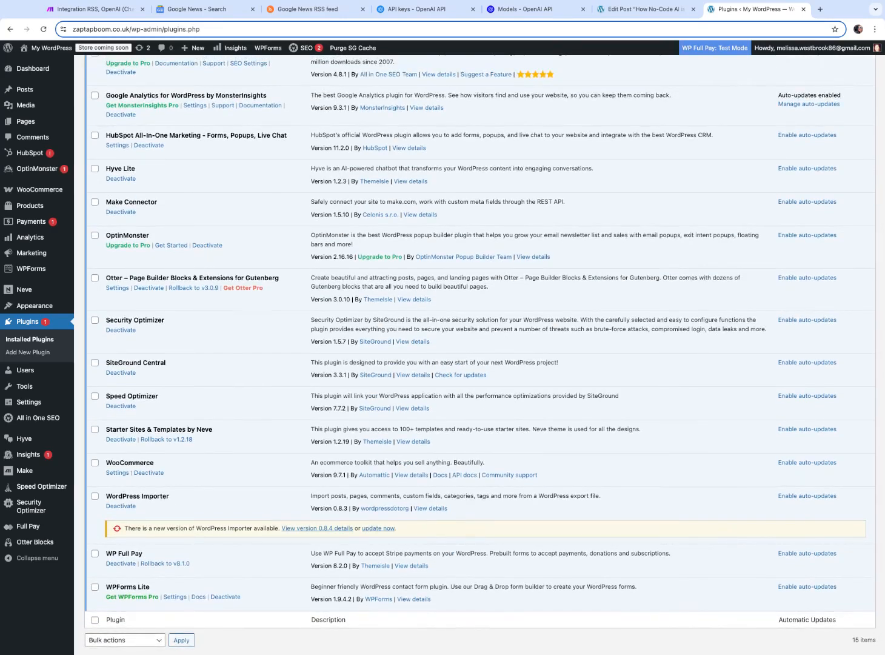
scroll(36, 321, "up", 4)
Open the WordPress posts list, then return to the installed plugins and scroll through them again
mouse_move(37, 64)
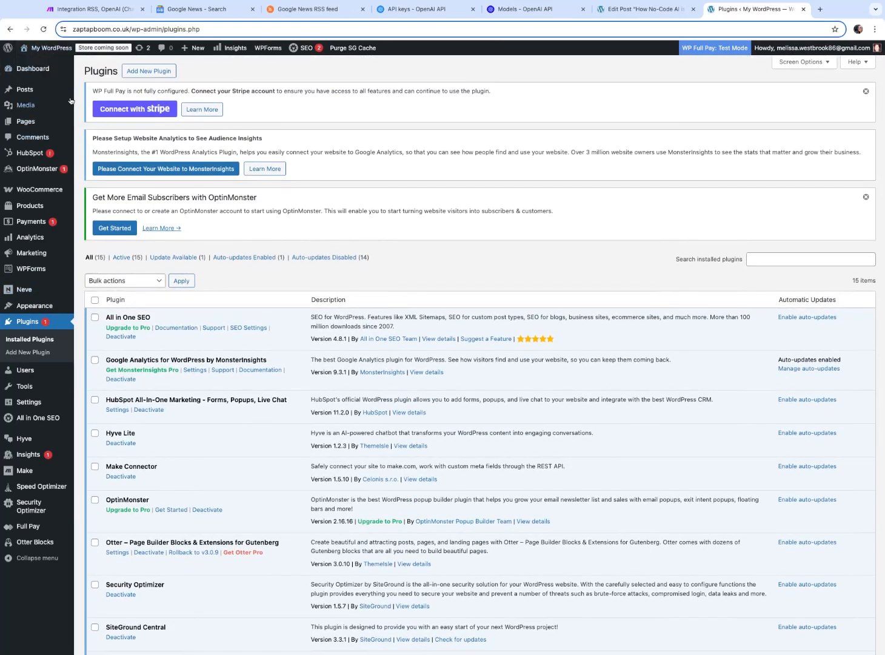
left_click(23, 91)
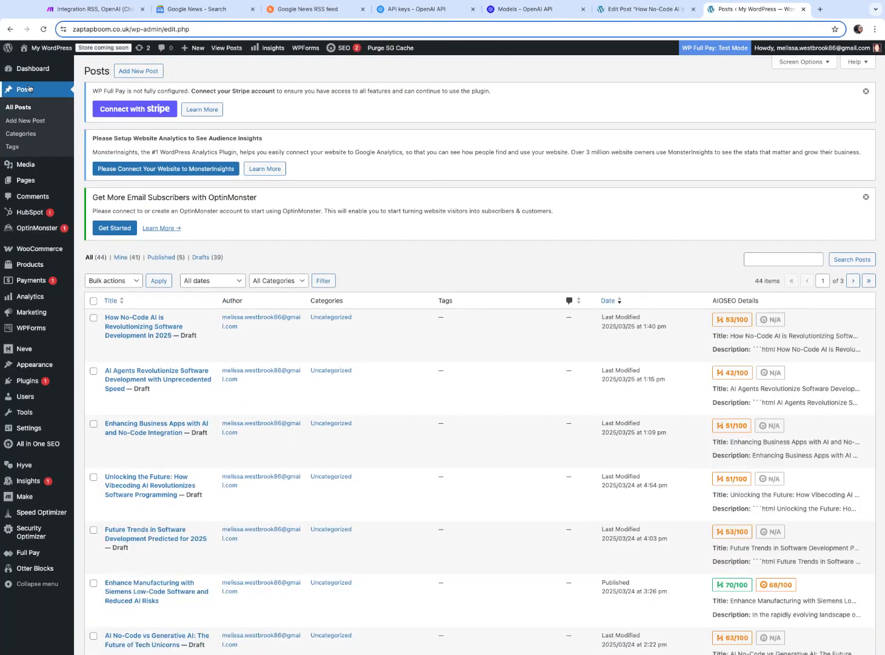
mouse_move(28, 386)
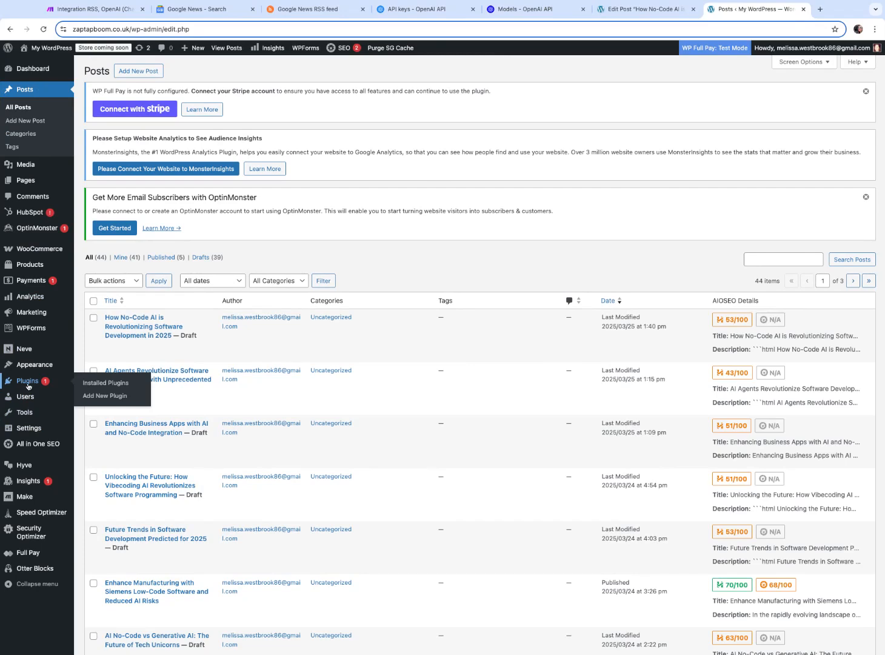
left_click(106, 384)
scroll(33, 364, "down", 5)
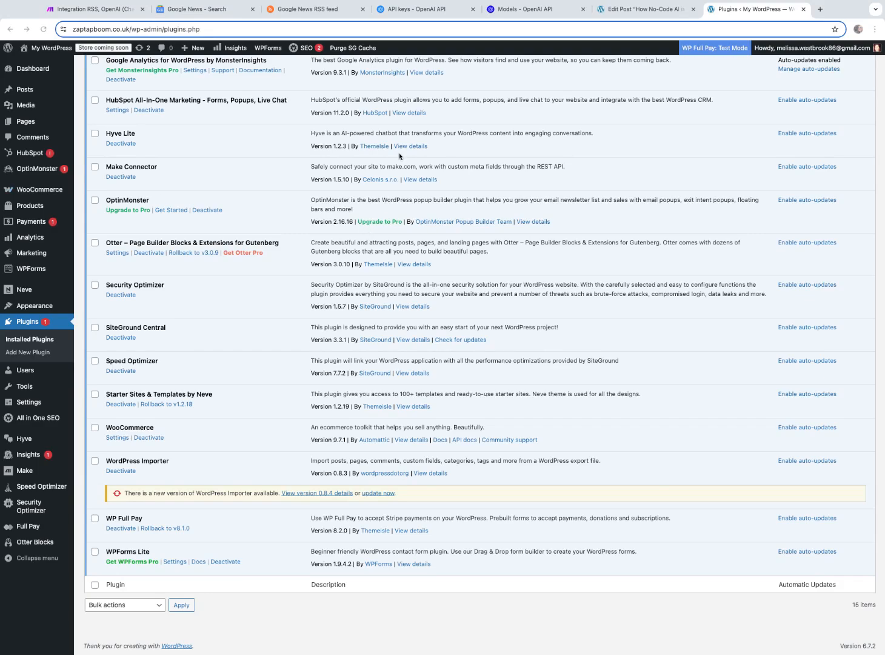
scroll(570, 159, "up", 5)
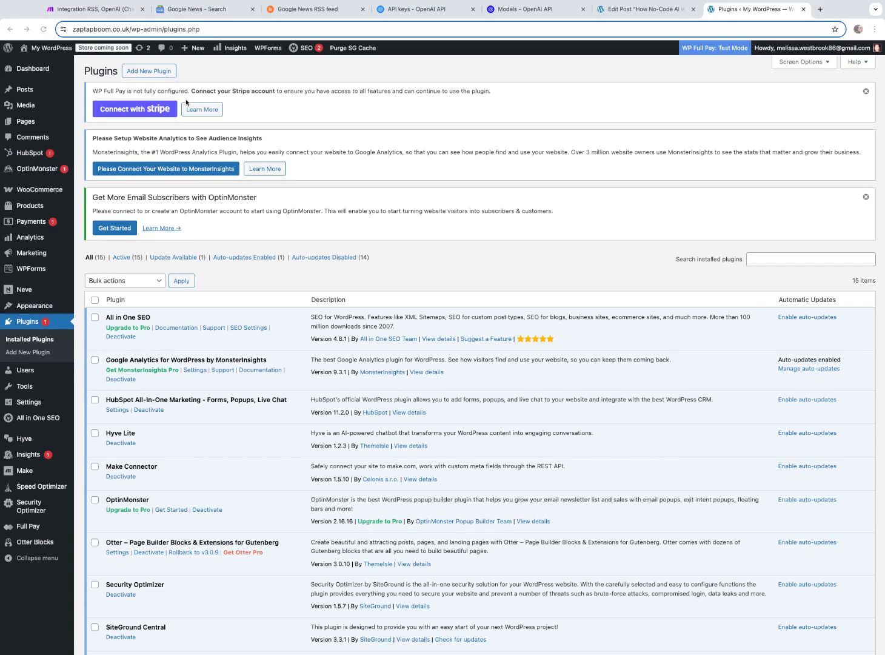
Add a WordPress Create a Media Item module after the last OpenAI completion, keeping the generated image as the file, and save it
left_click(97, 12)
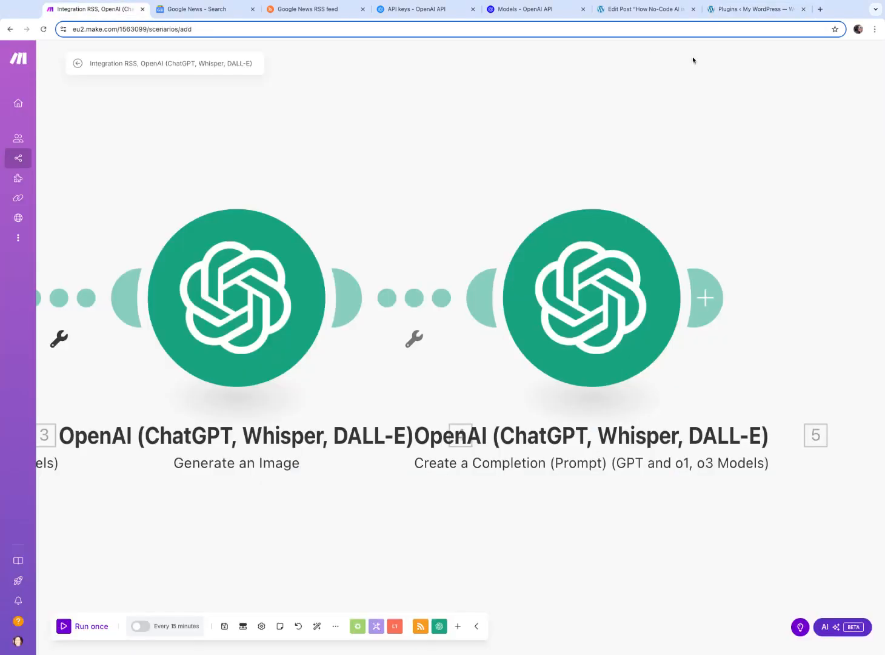
left_click(708, 298)
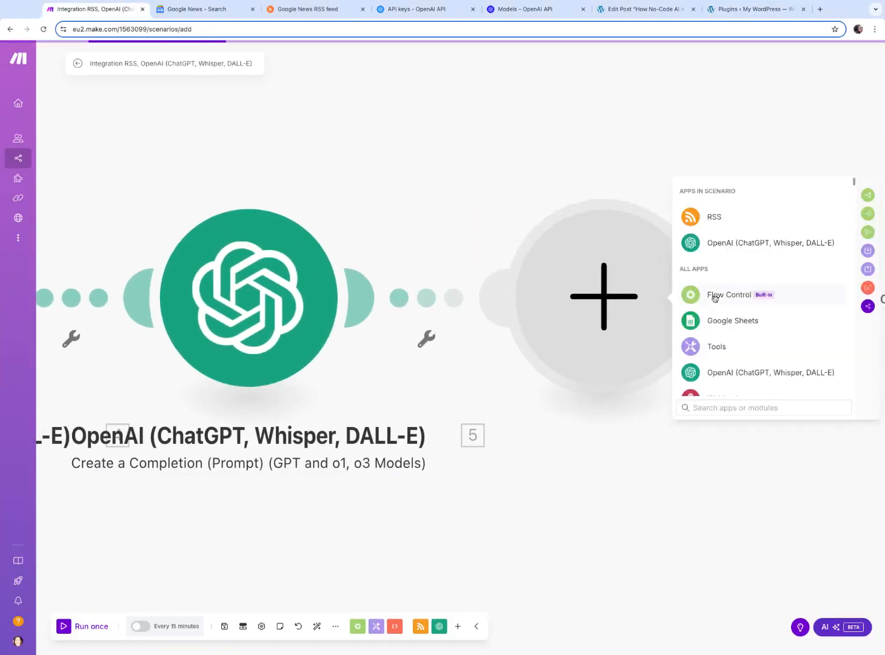
scroll(790, 327, "down", 3)
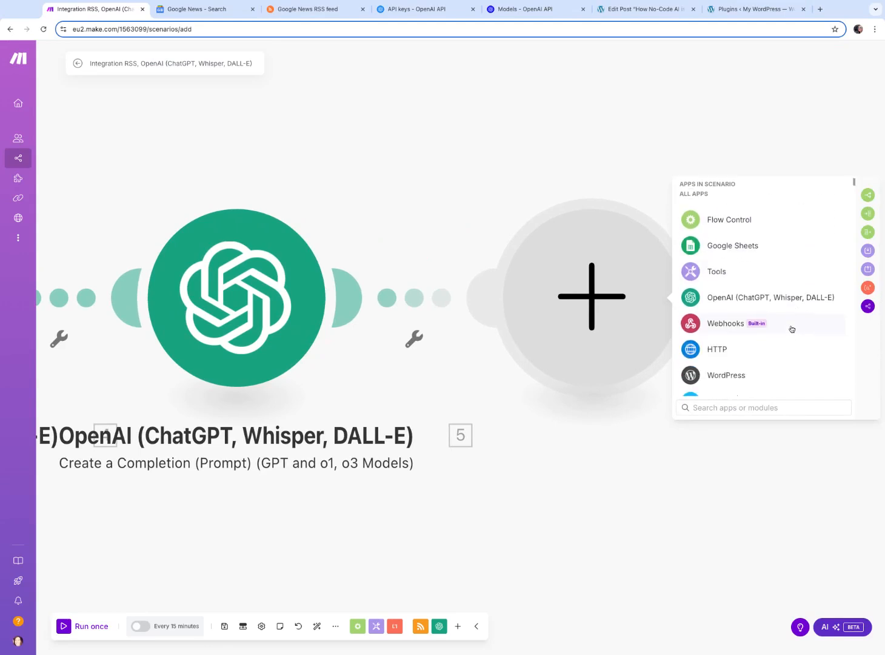
left_click(711, 327)
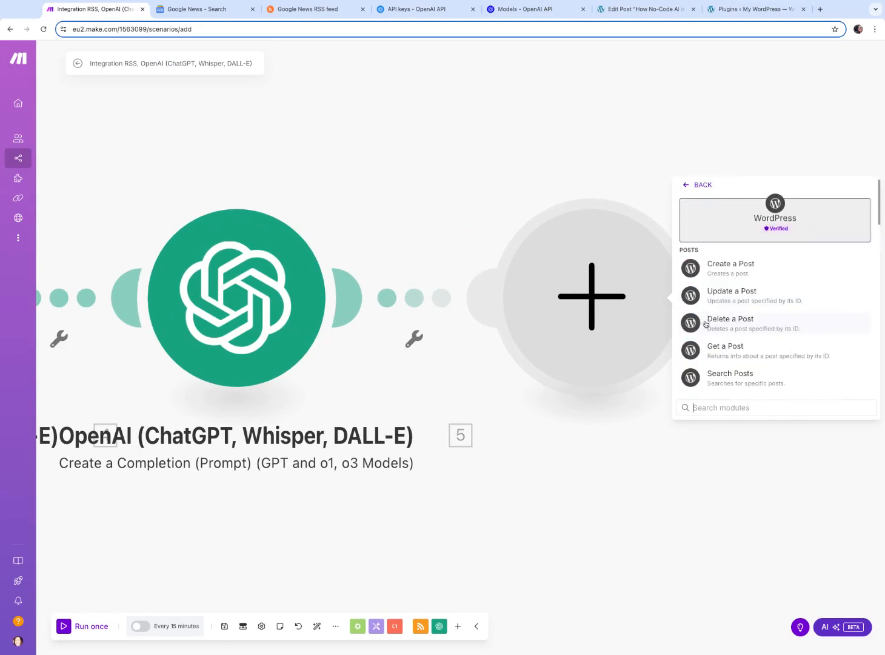
scroll(798, 326, "down", 3)
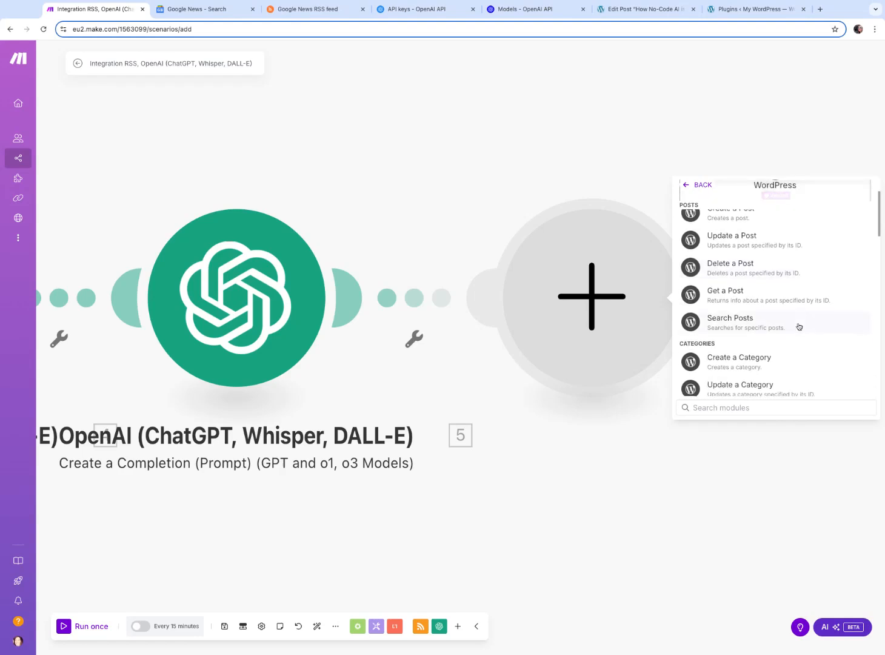
scroll(776, 328, "down", 1)
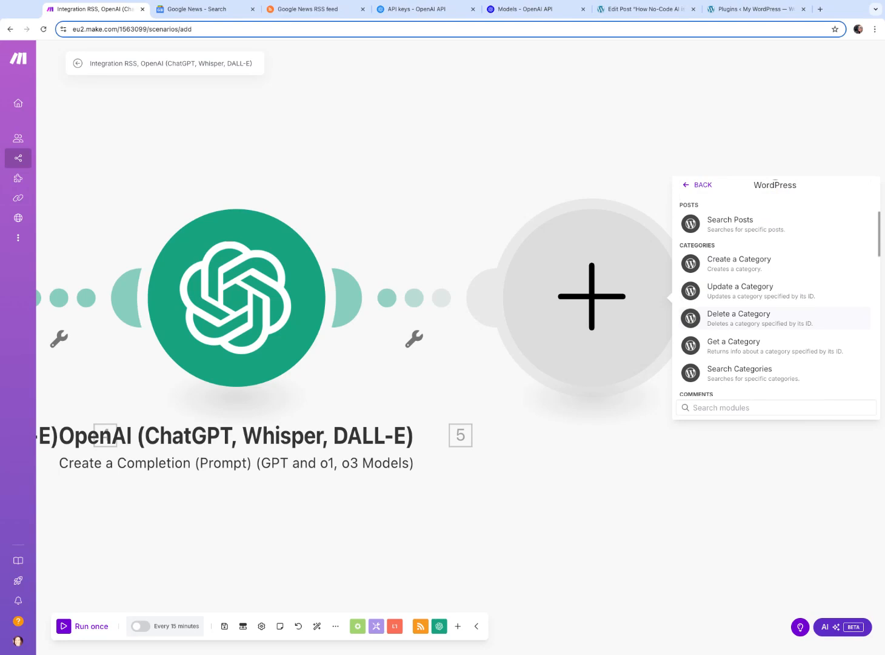
scroll(777, 321, "down", 6)
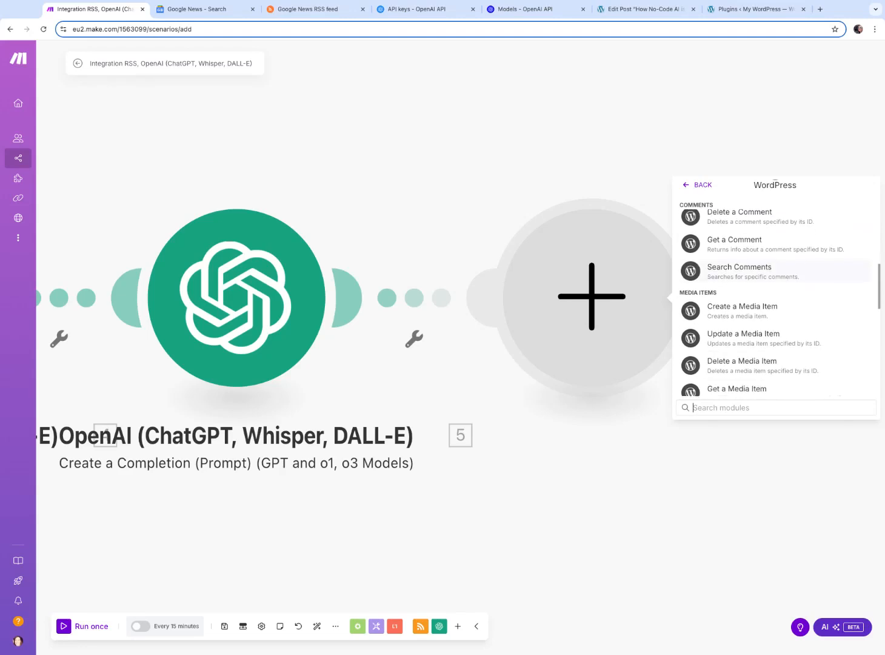
left_click(755, 291)
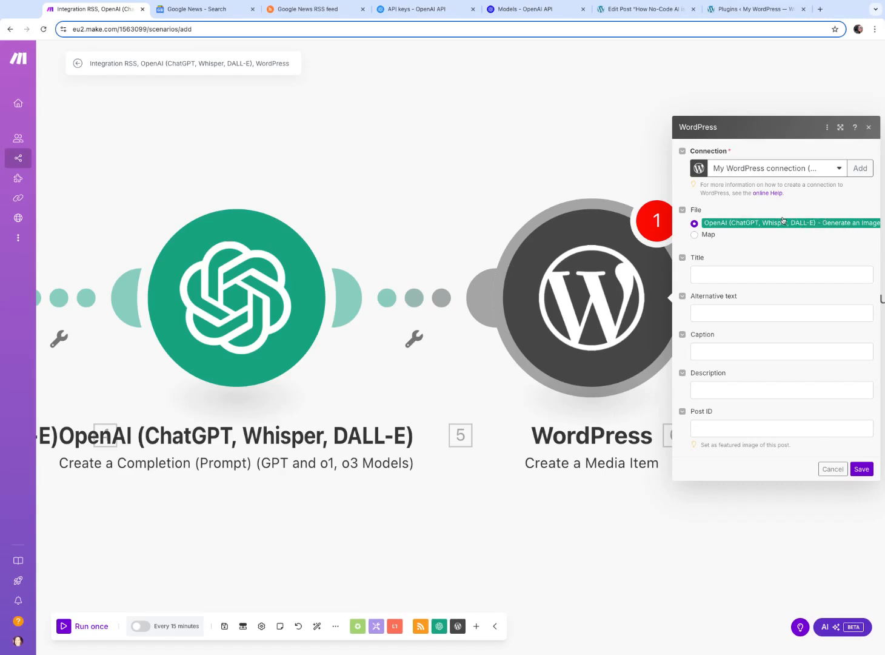
scroll(805, 253, "down", 1)
left_click(866, 471)
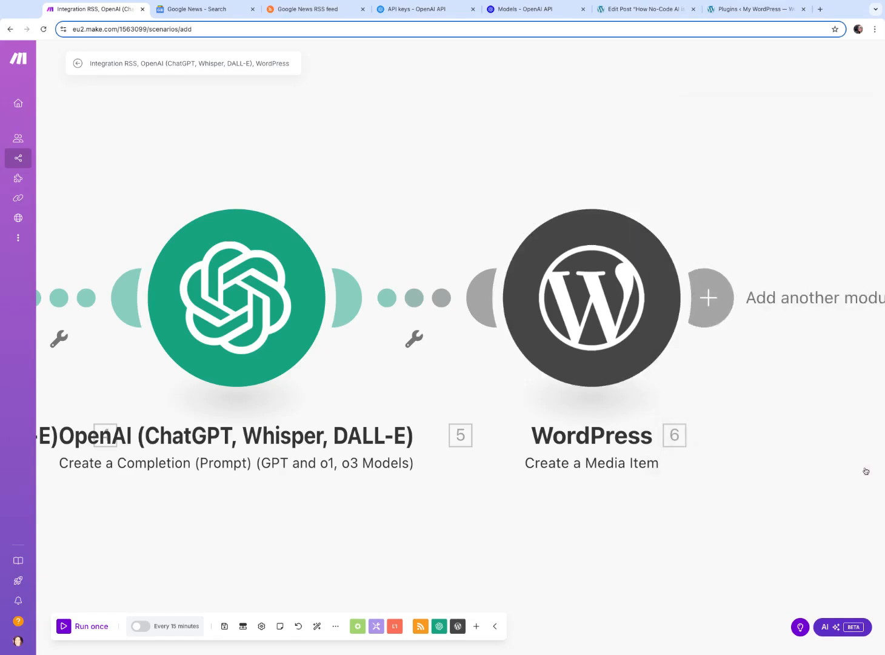
Add a WordPress Create a Post module after the media item module
left_click(709, 297)
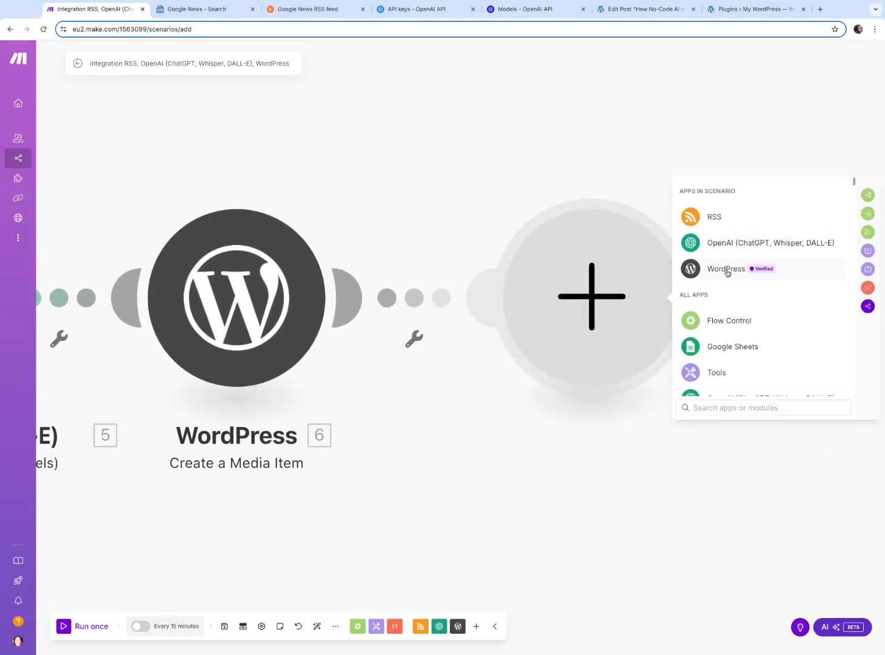
left_click(728, 271)
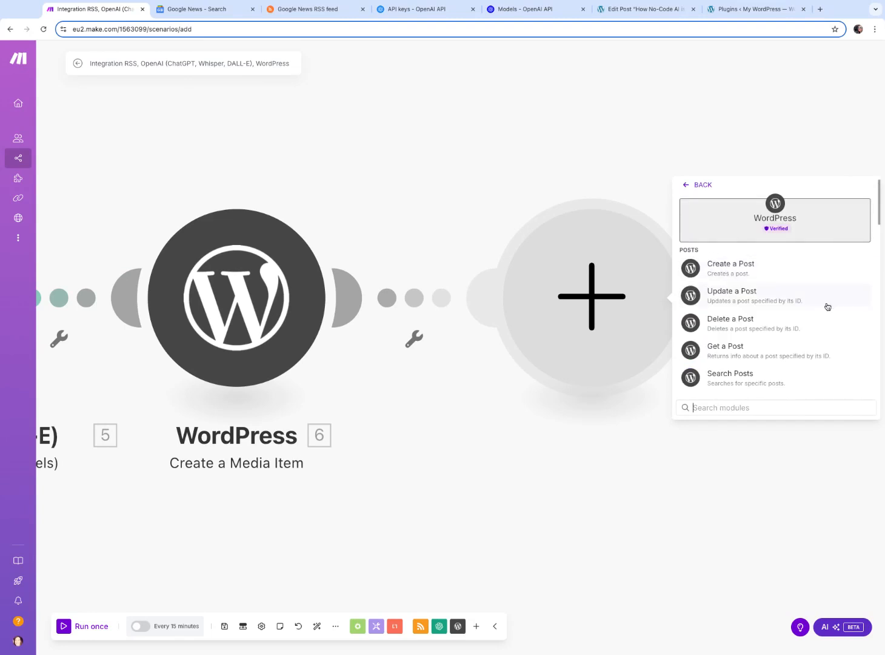
left_click(734, 271)
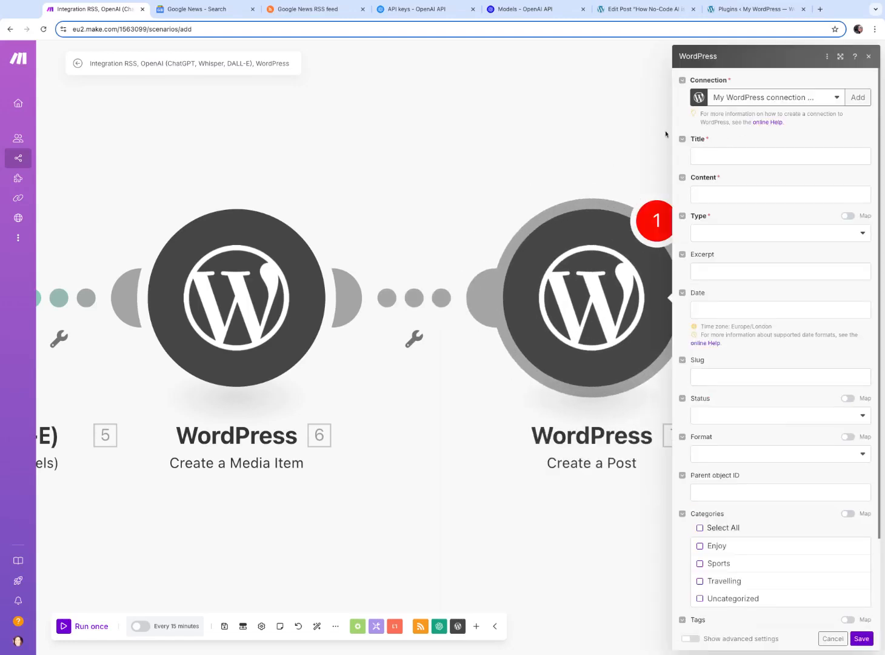
Map the post Title to the Article generation module's Choices[] Message Content
left_click(752, 154)
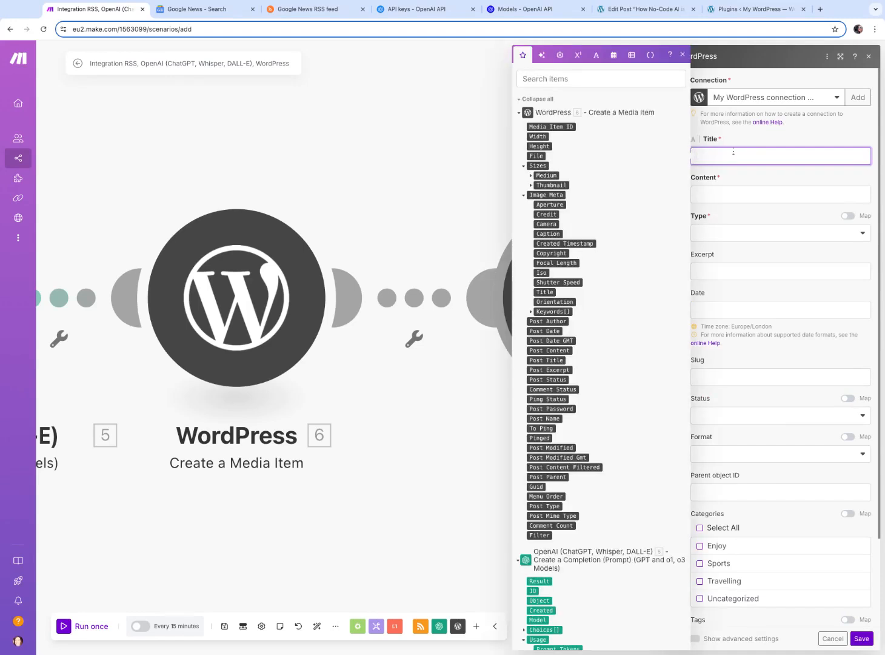
scroll(664, 209, "down", 8)
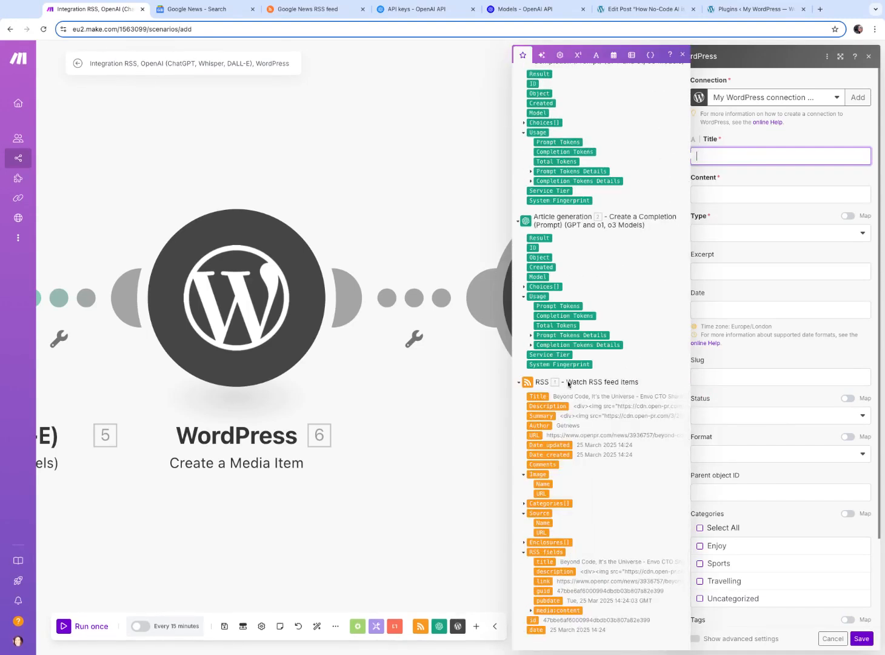
scroll(585, 224, "up", 2)
scroll(581, 222, "up", 10)
scroll(580, 226, "down", 9)
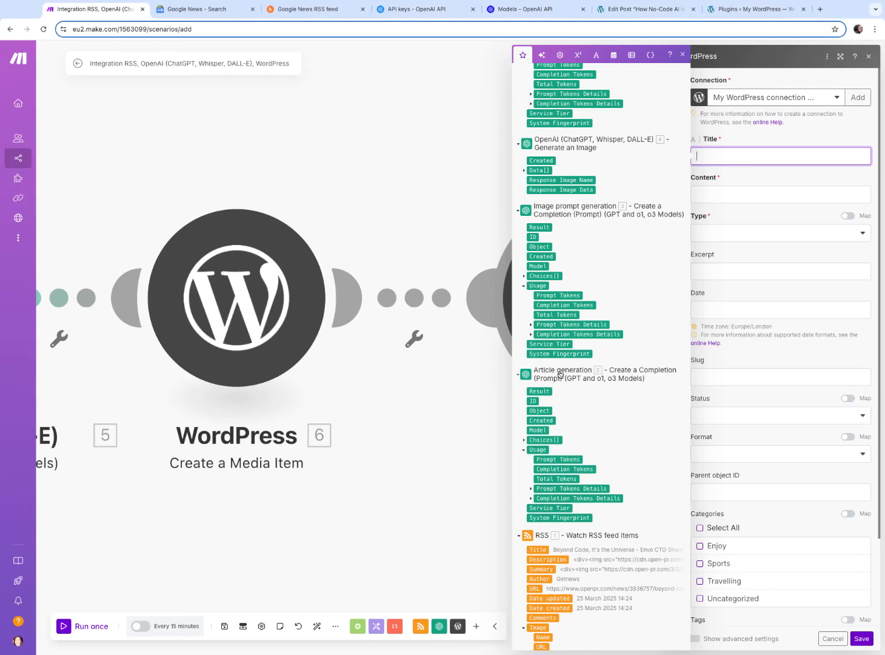
scroll(563, 375, "up", 6)
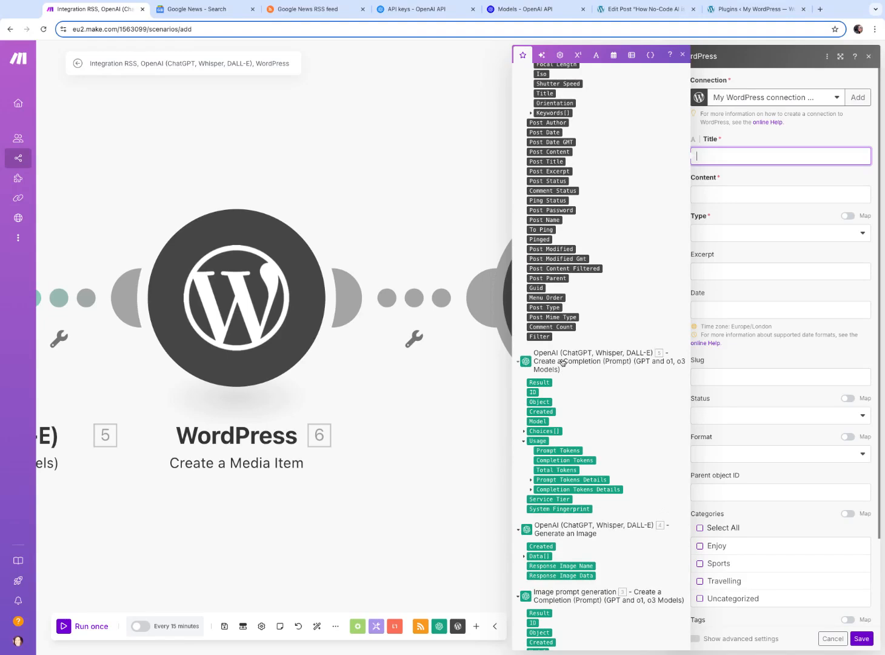
scroll(609, 366, "up", 4)
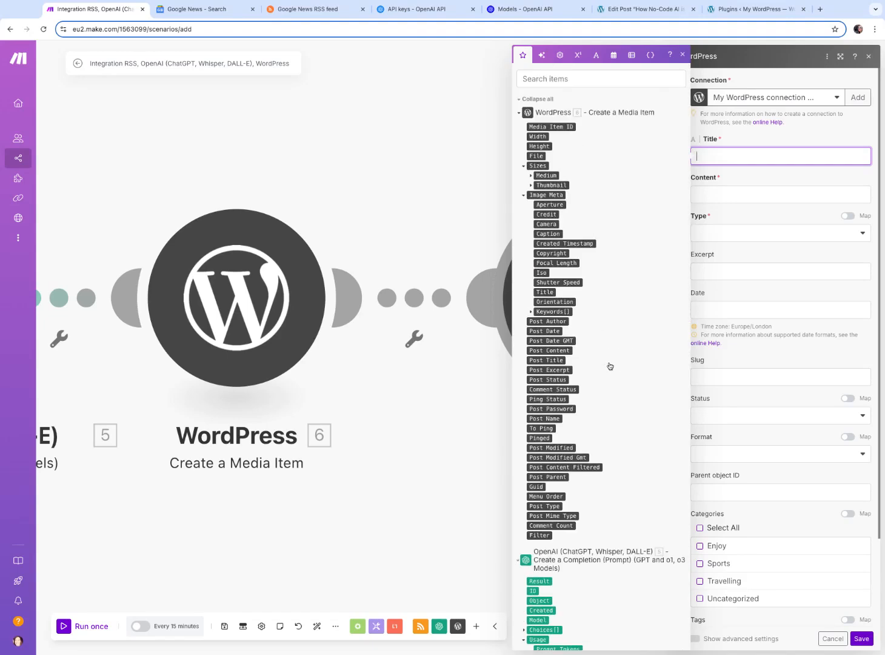
scroll(611, 376, "down", 15)
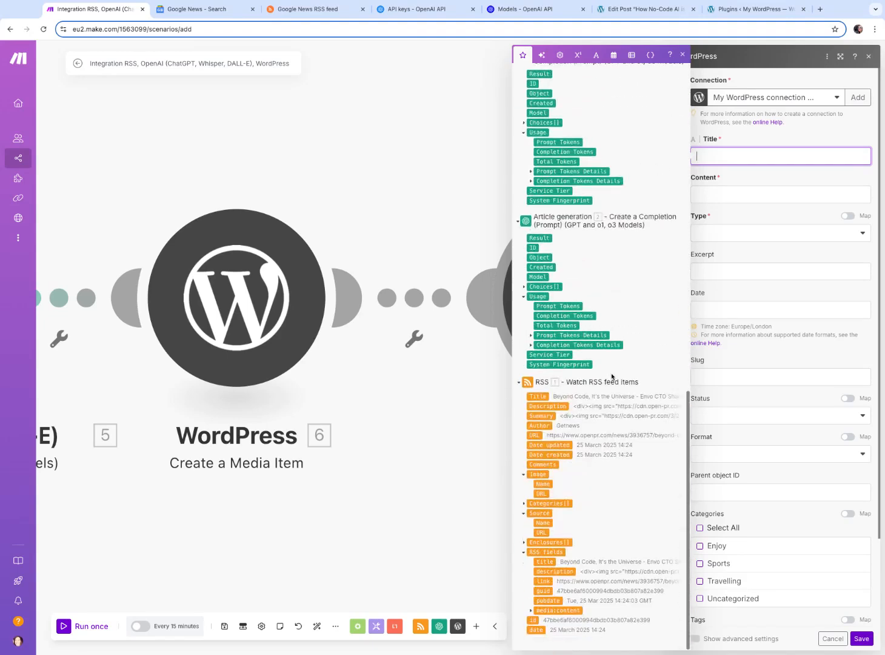
left_click(524, 287)
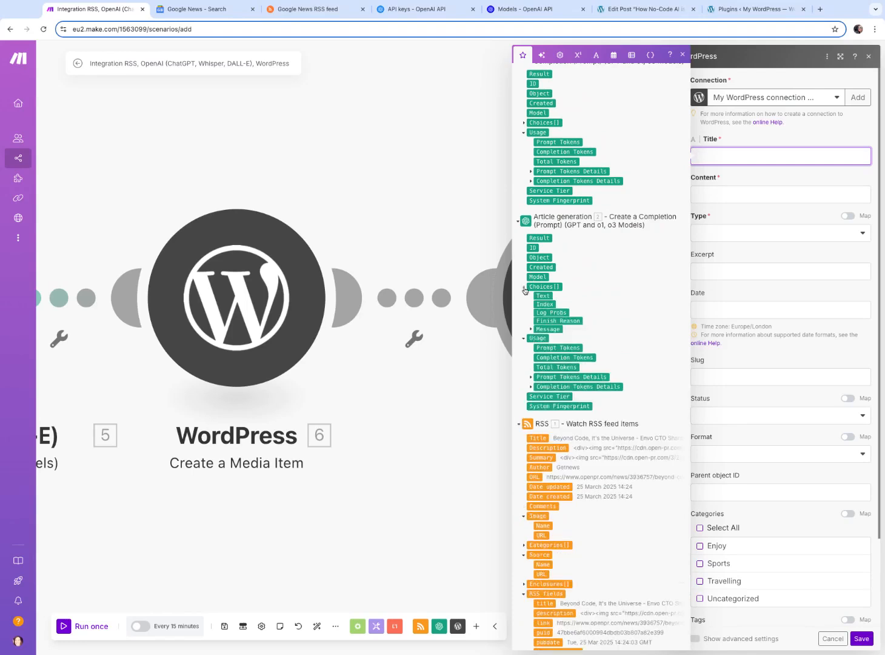
left_click(531, 336)
left_click(558, 355)
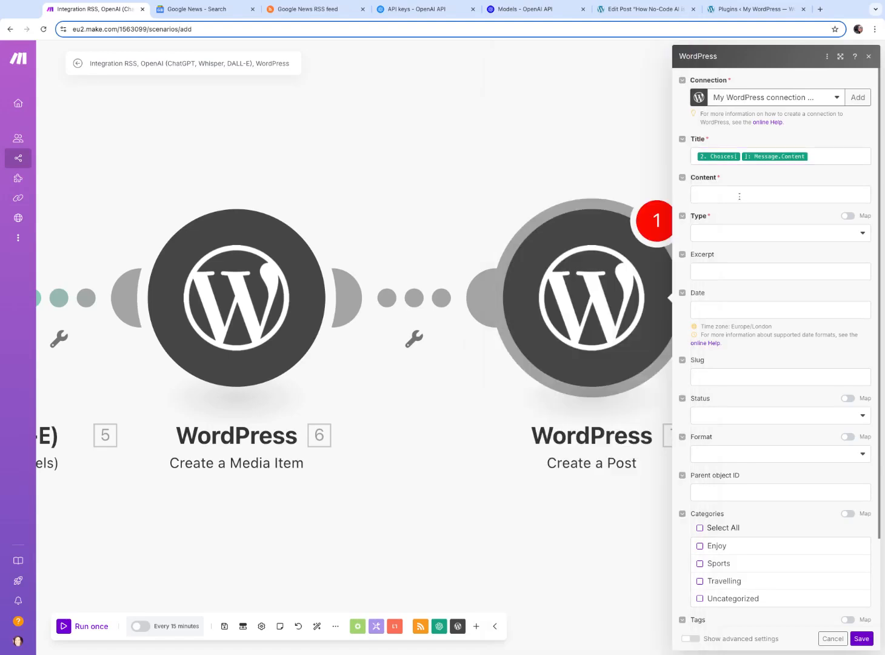
Map the post Content to module 5's Choices[] Message Content
left_click(739, 196)
scroll(617, 238, "down", 2)
scroll(617, 238, "down", 3)
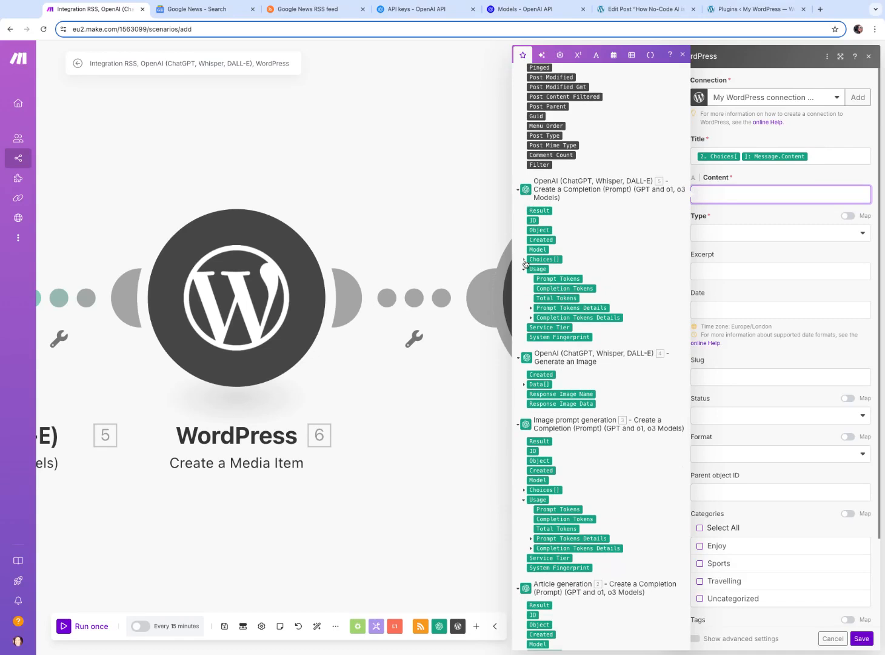
left_click(525, 259)
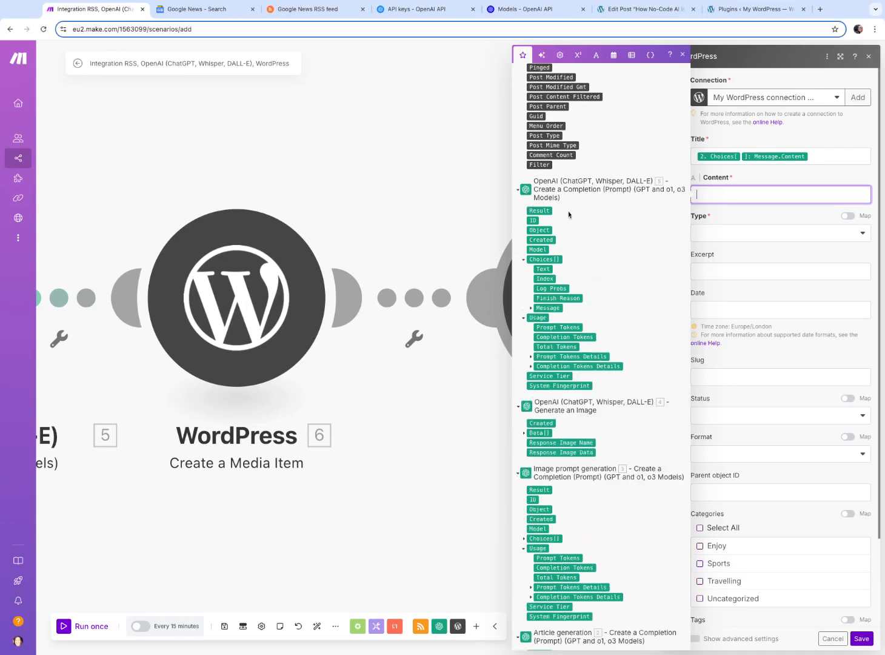
left_click(531, 308)
left_click(555, 327)
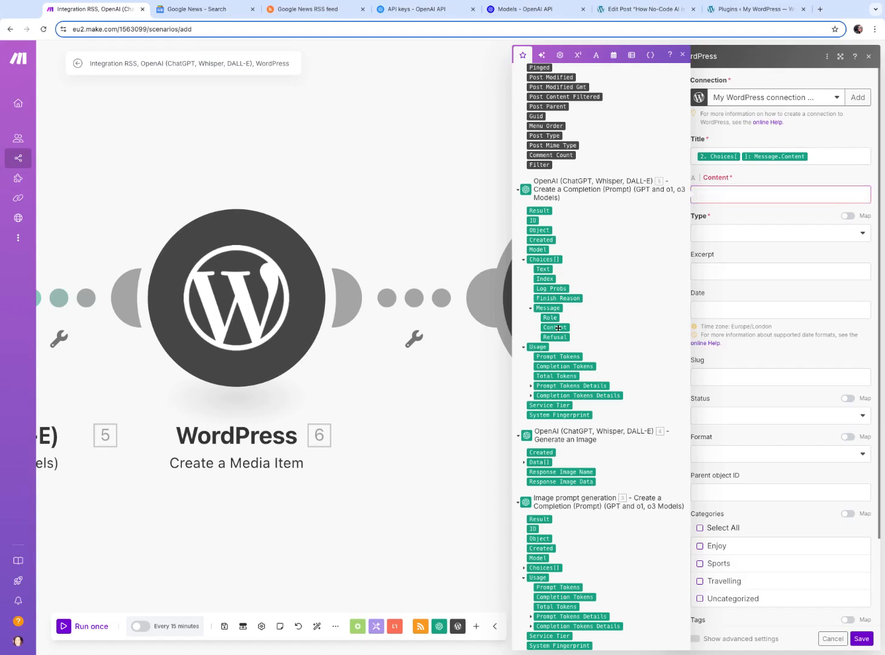
Set the post Type to Posts and save the Create a Post module
left_click(792, 216)
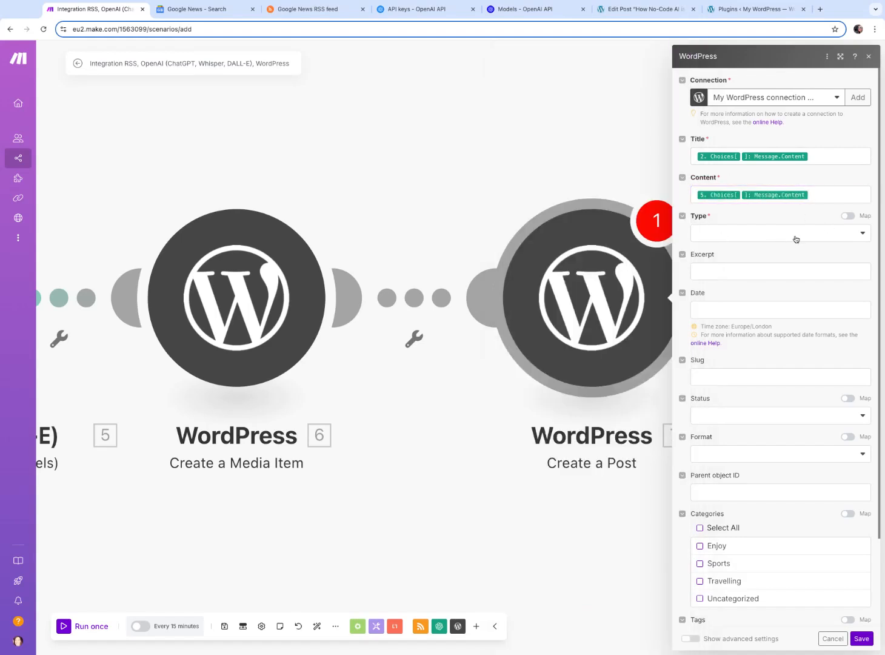
left_click(788, 238)
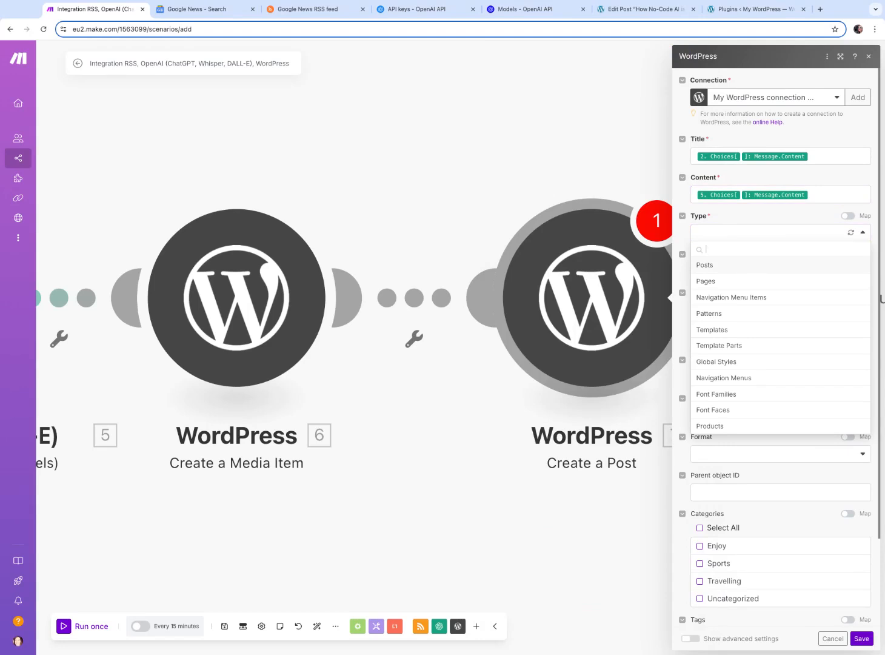
left_click(731, 268)
left_click(814, 252)
scroll(801, 305, "down", 2)
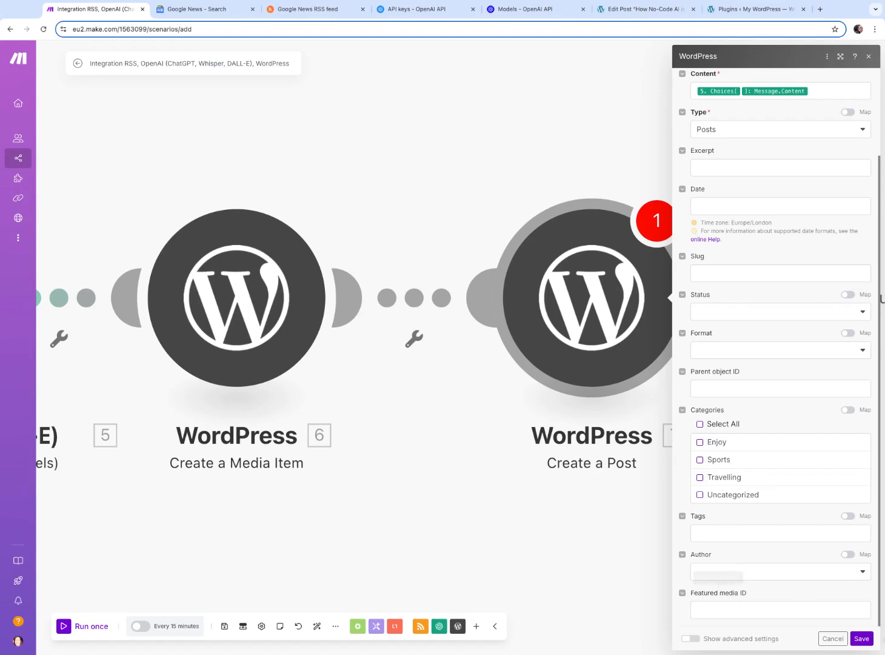
scroll(855, 622, "up", 2)
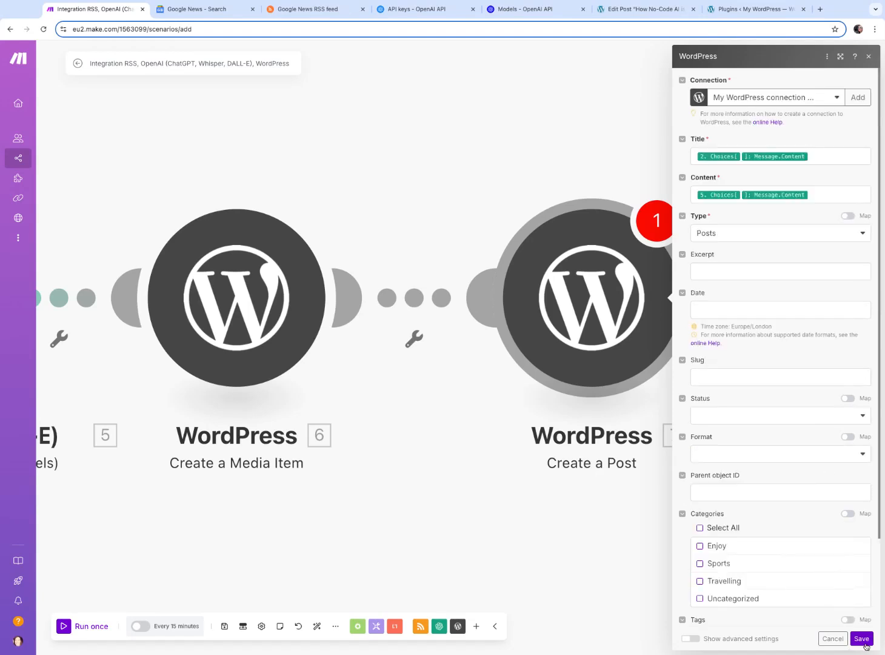
left_click(863, 642)
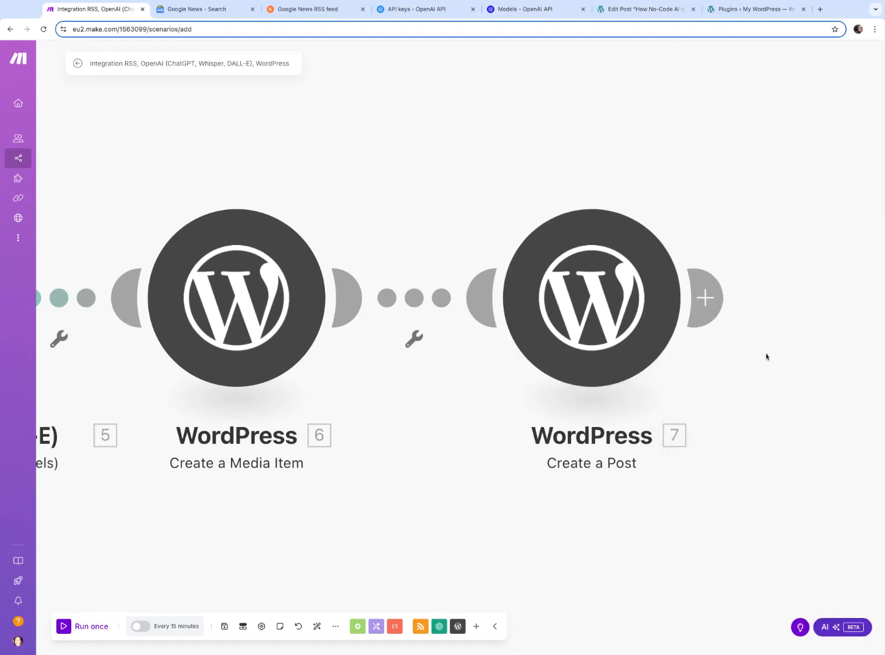
Run the whole scenario once
scroll(673, 382, "left", 10)
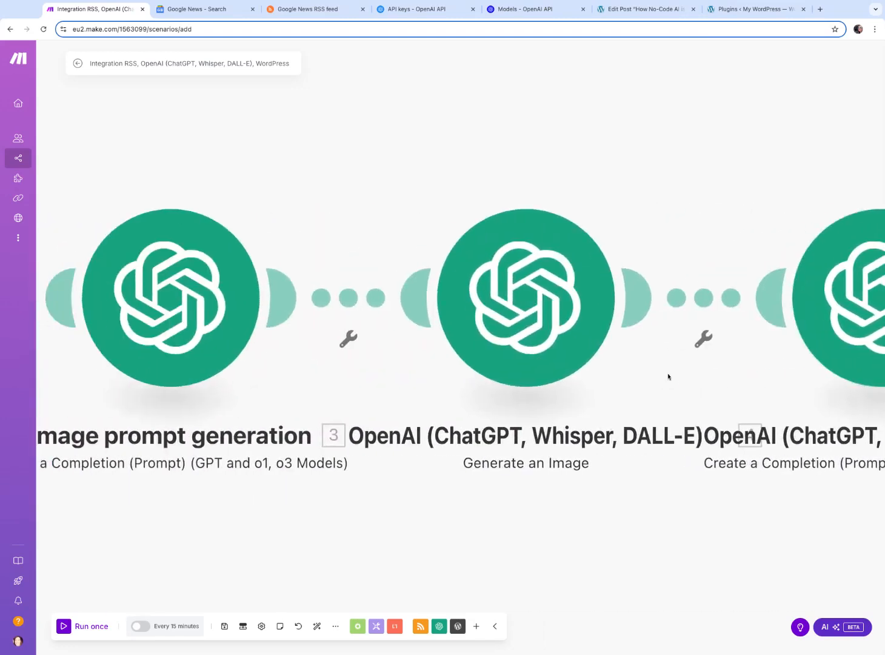
scroll(667, 376, "left", 10)
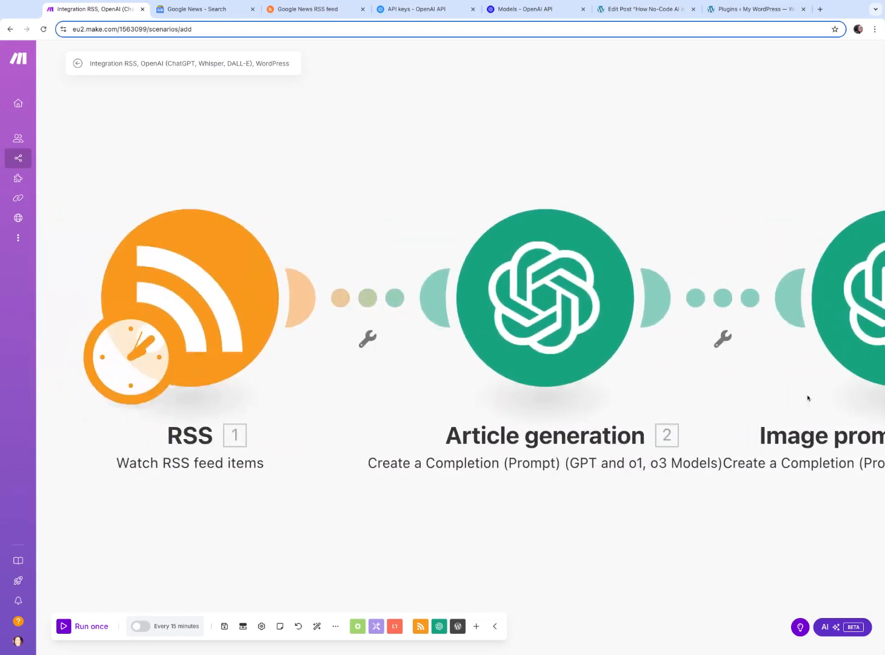
scroll(807, 396, "down", 5)
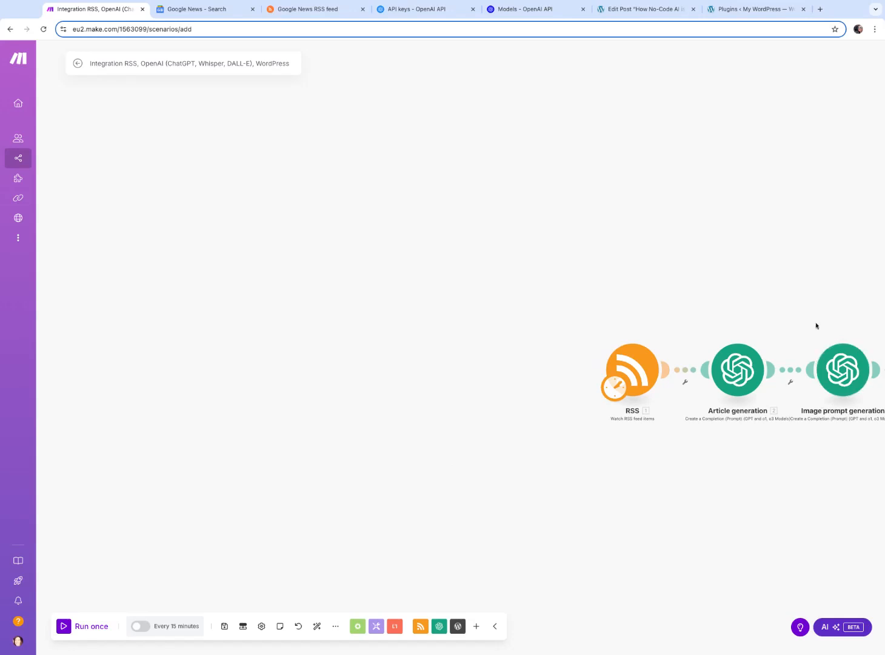
scroll(816, 325, "right", 10)
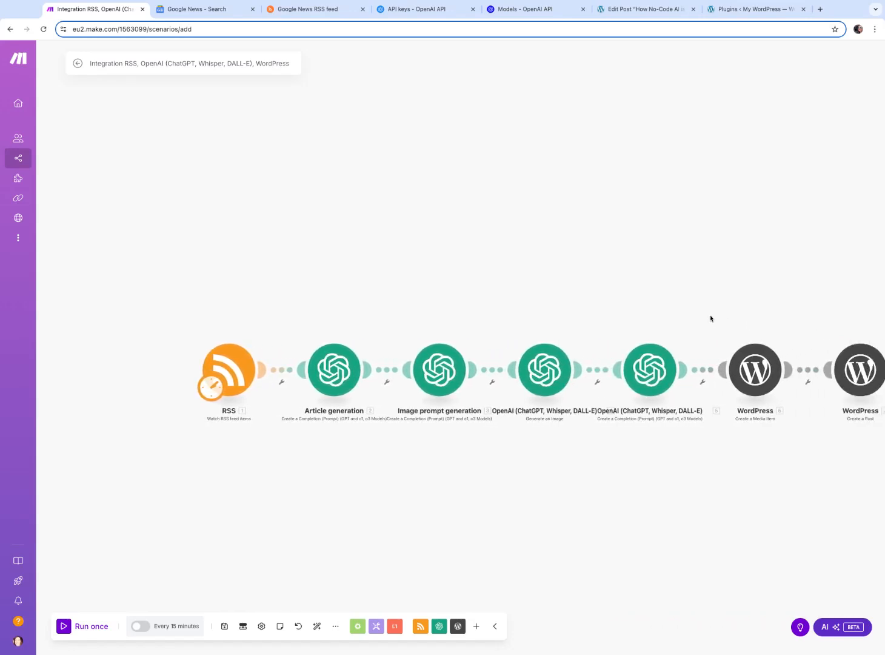
scroll(698, 316, "right", 5)
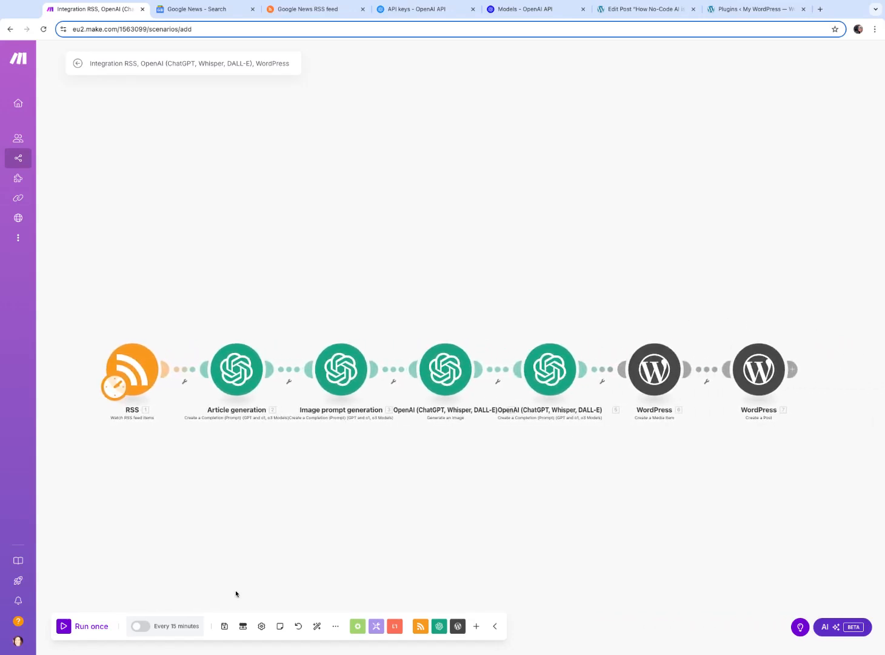
left_click(65, 630)
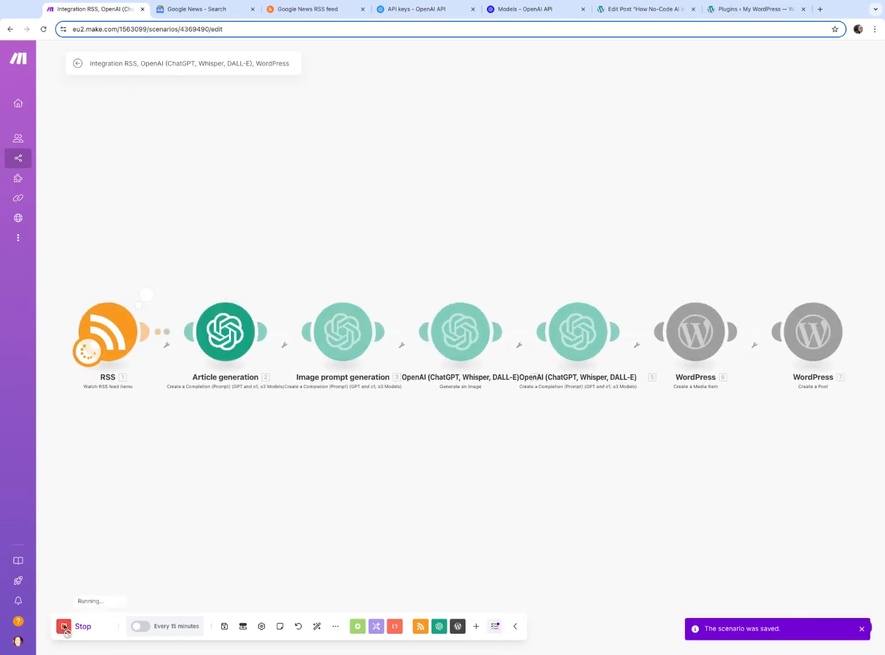
Reload the Google News web3 technology search results, then return to the running scenario
left_click(214, 9)
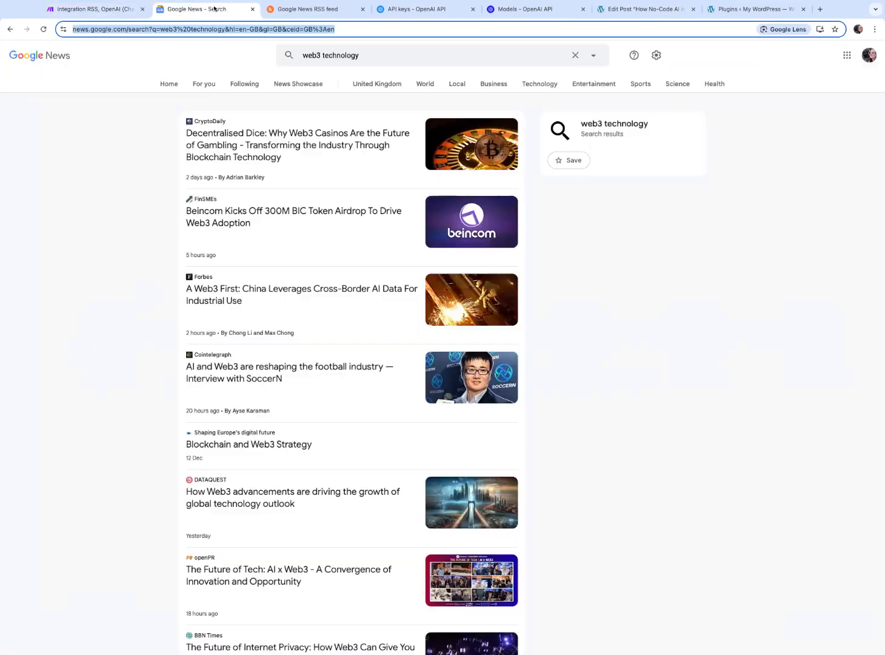
left_click(43, 30)
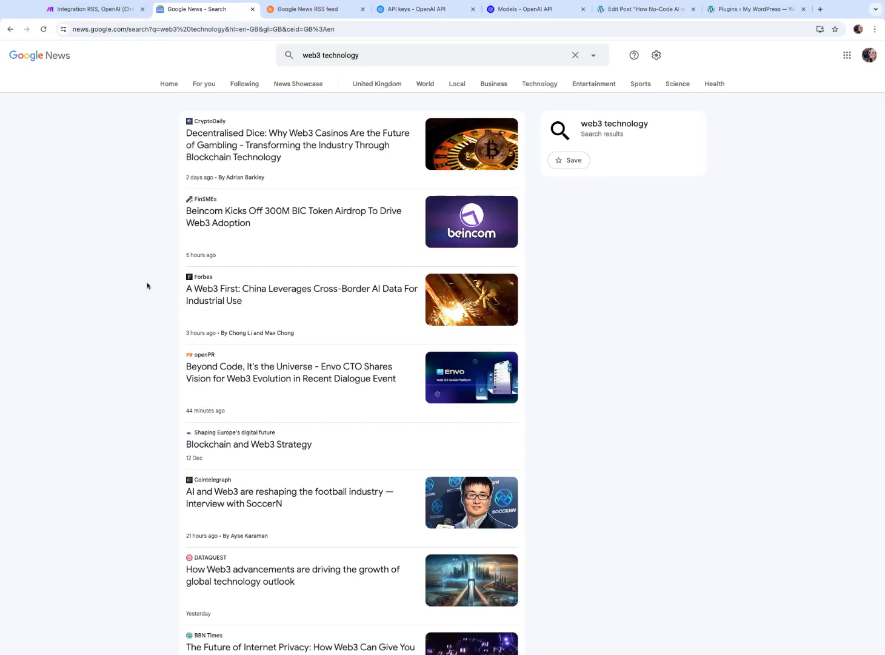
left_click(91, 9)
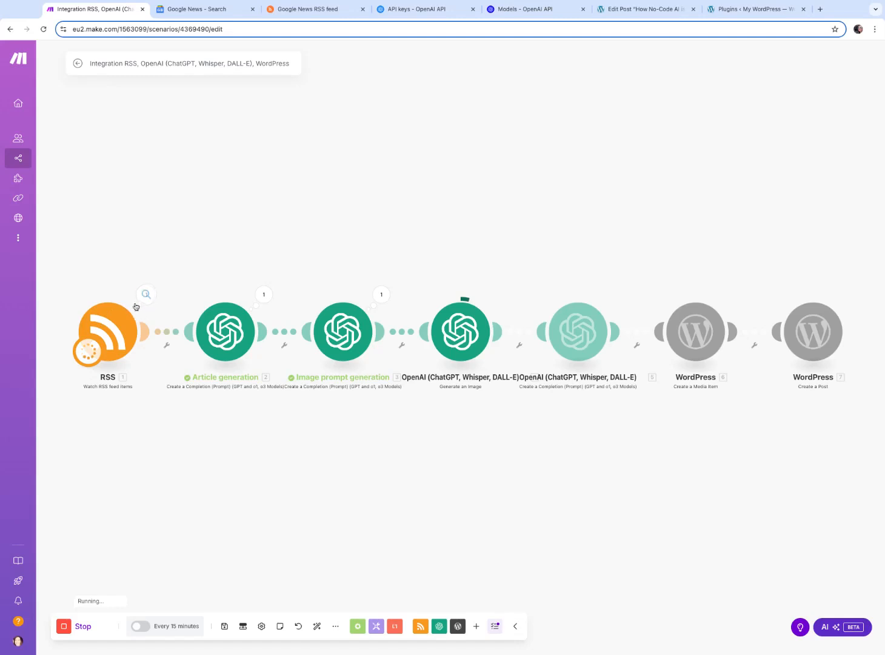
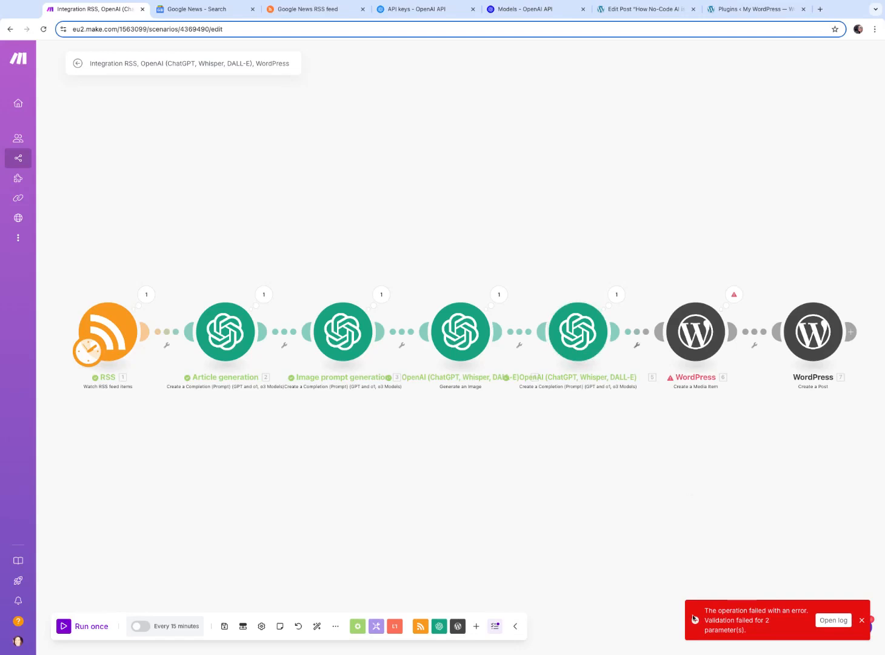
Open the run log and inspect the error details of the Create a Media Item module
double_click(839, 623)
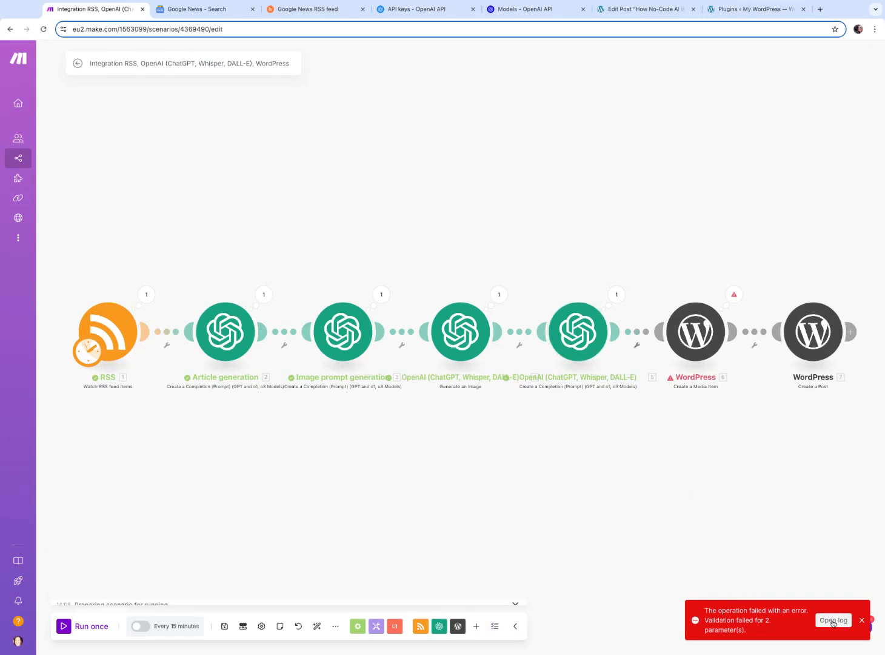
left_click(841, 624)
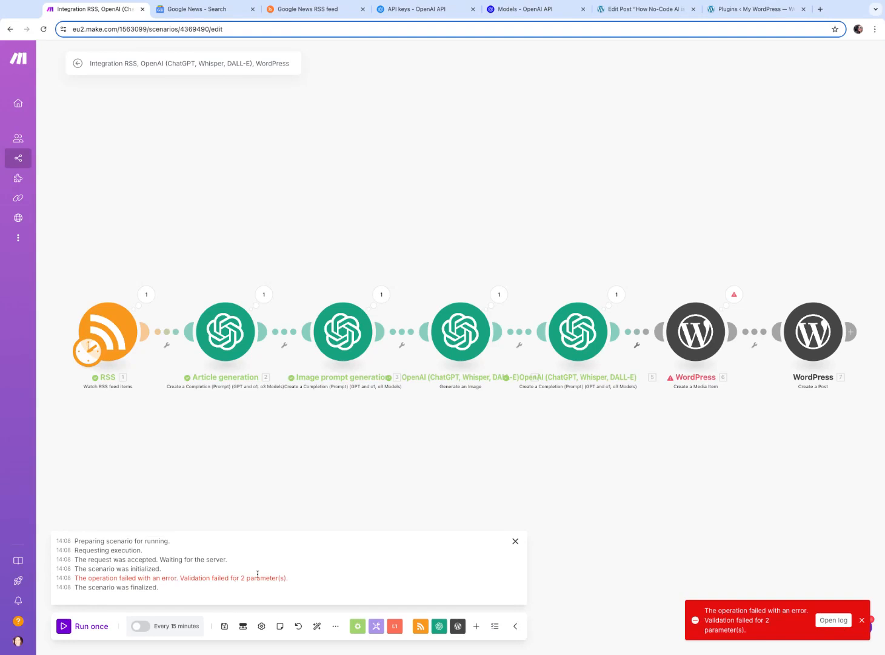
left_click(733, 296)
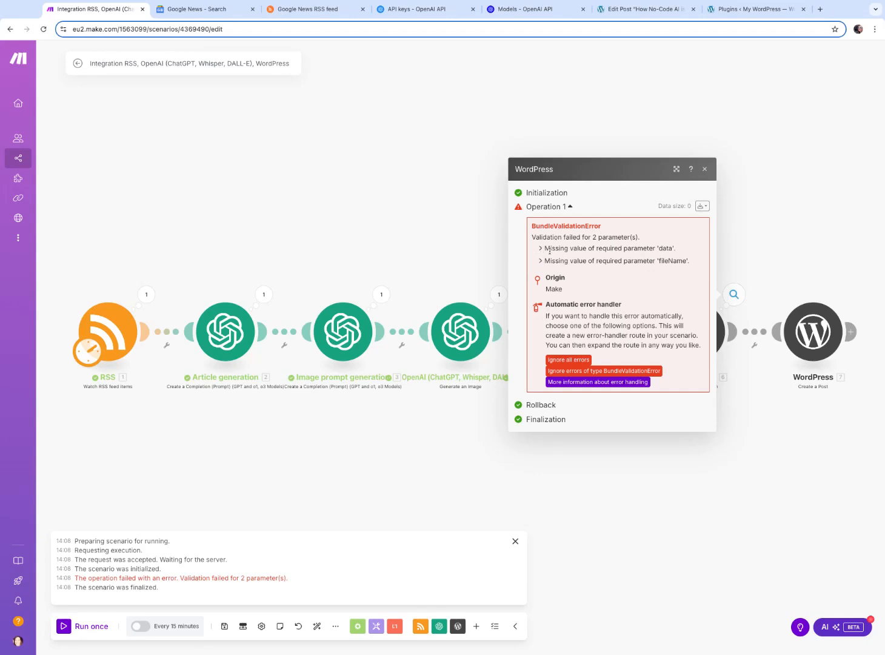
left_click(705, 170)
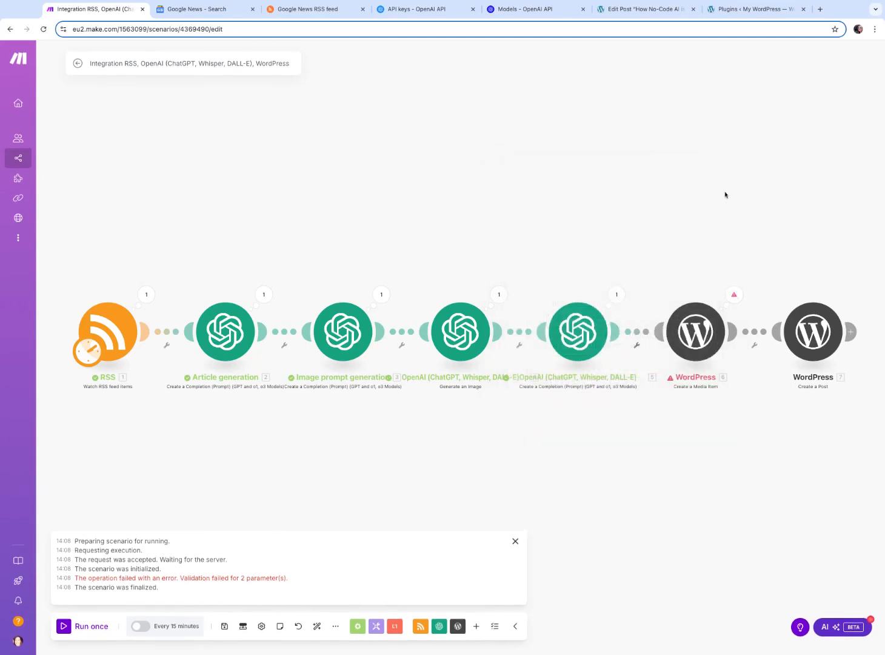
Set the Generate an Image module's Response Format to Image File in advanced settings and save it
left_click(467, 330)
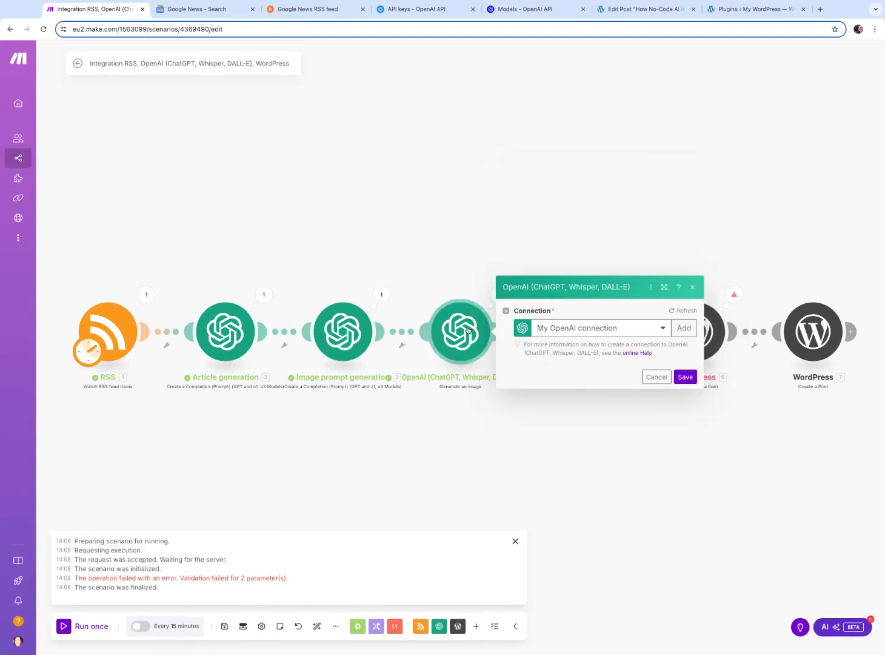
left_click(690, 191)
left_click(460, 349)
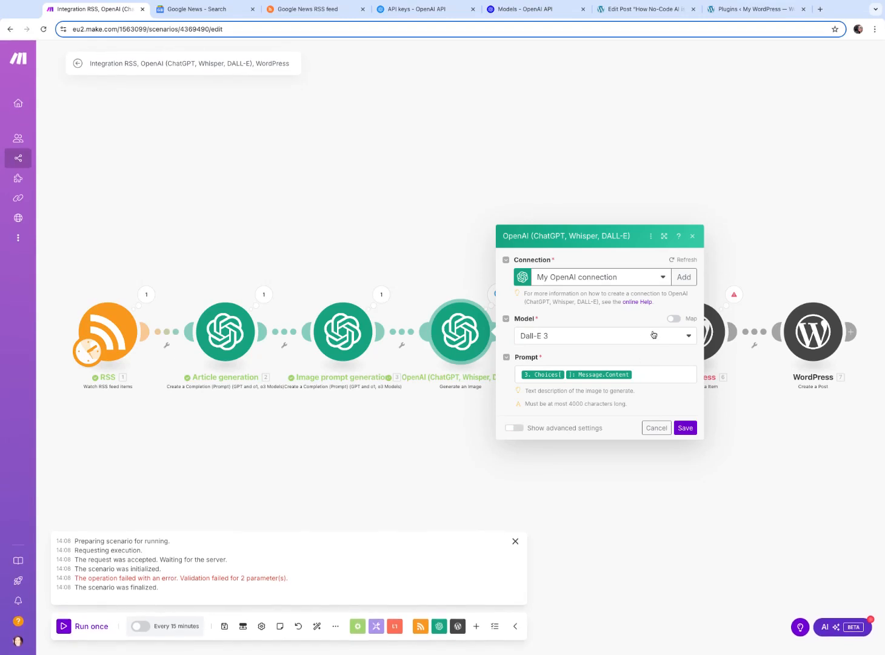
left_click(525, 430)
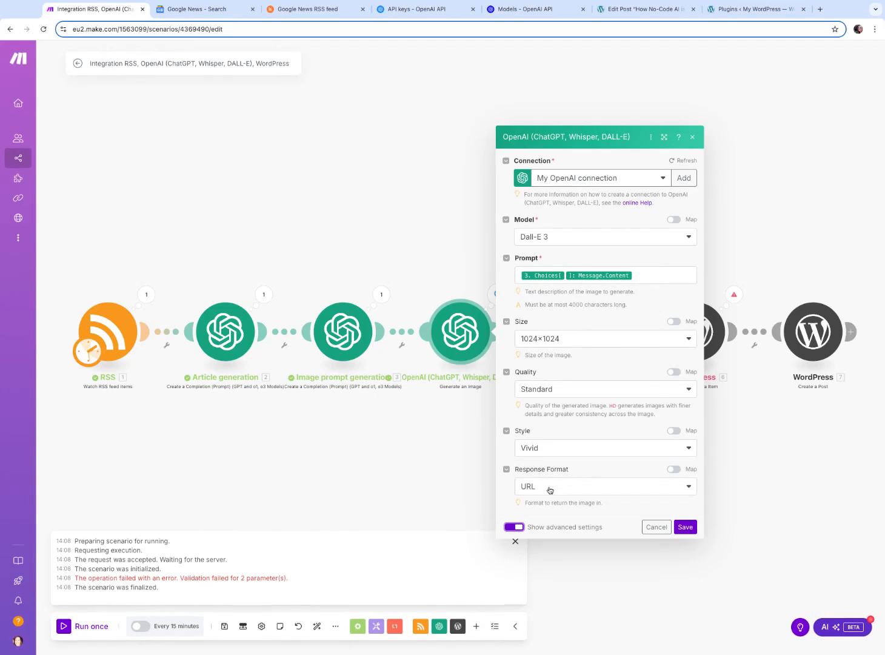
left_click(549, 488)
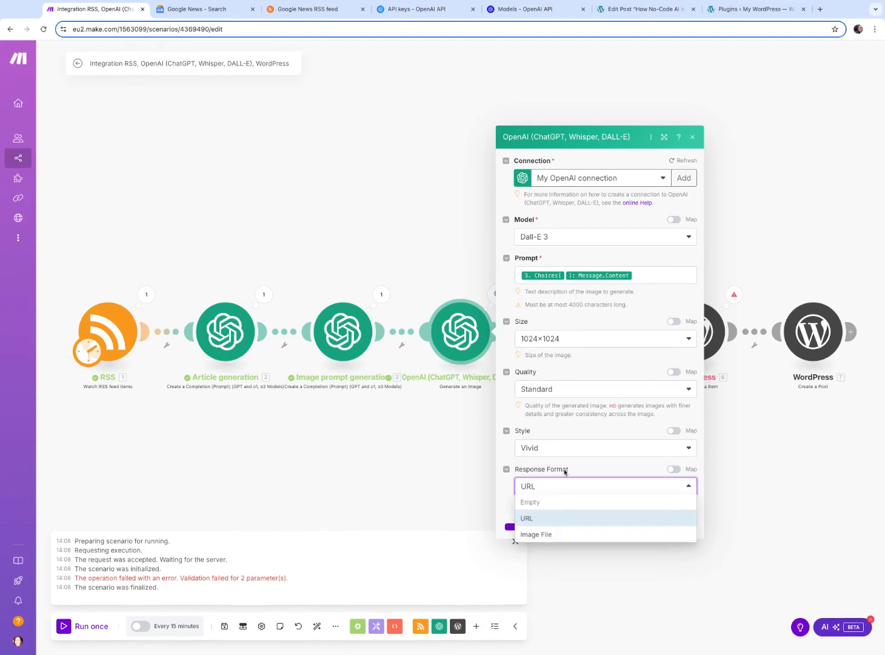
left_click(554, 535)
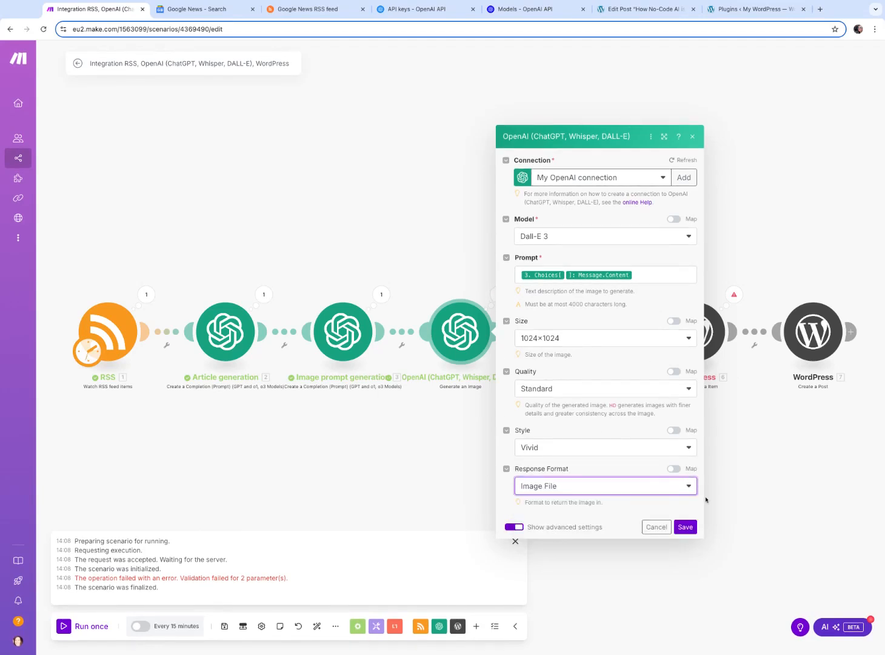
left_click(684, 527)
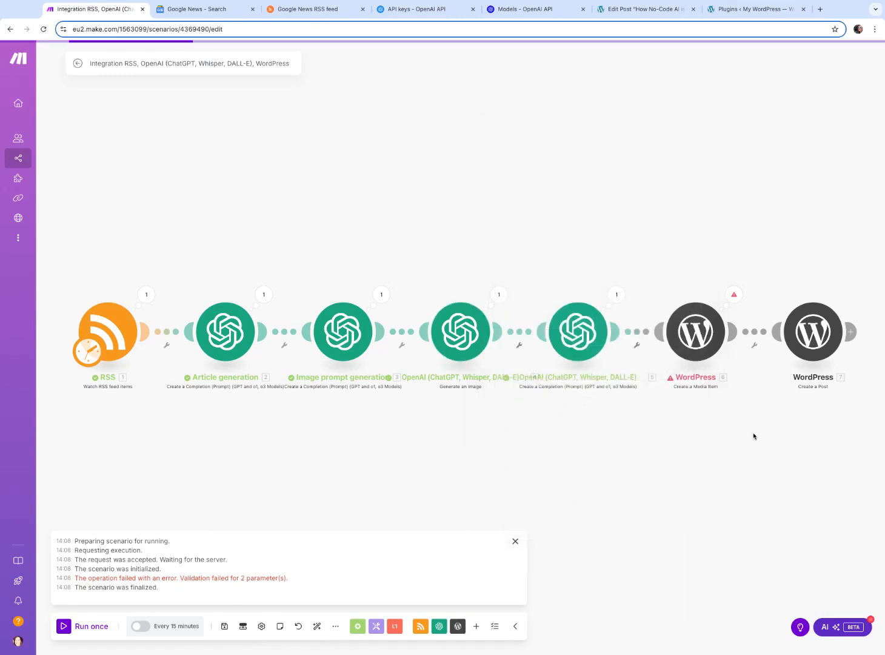
Open the Create a Media Item module, review its File mapping from Generate an Image, and save it
left_click(734, 295)
left_click(704, 169)
left_click(684, 337)
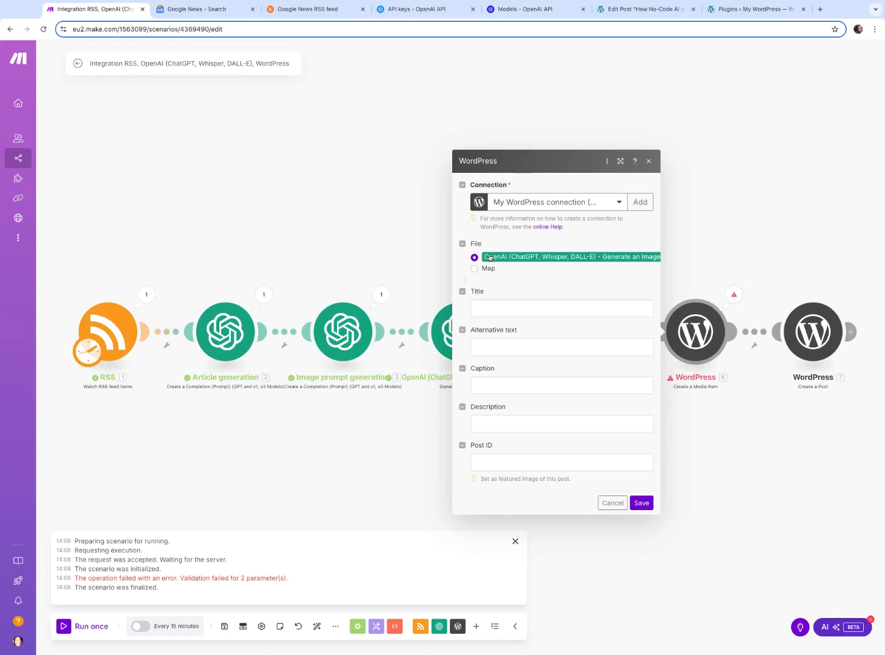
left_click(502, 309)
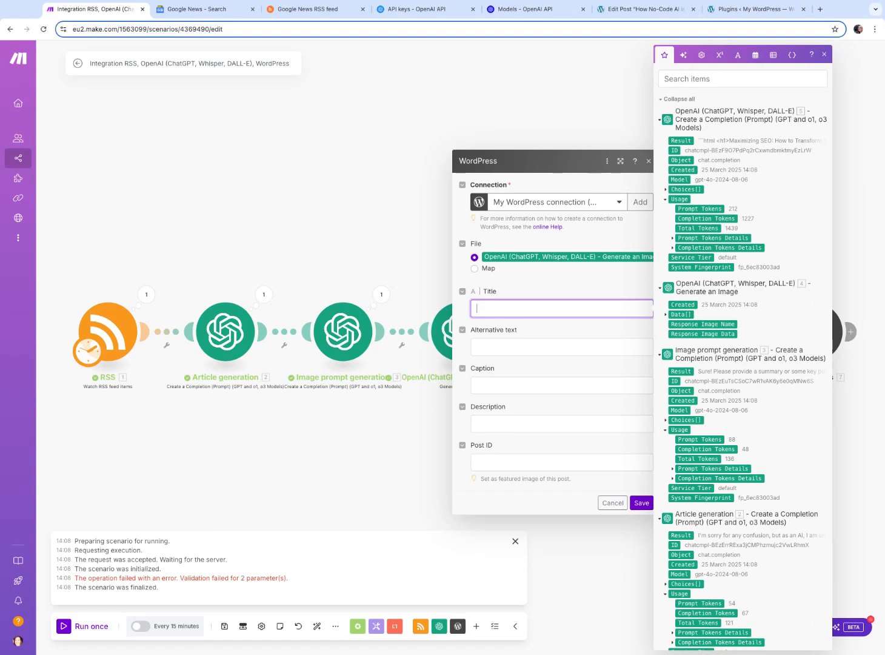
left_click(496, 382)
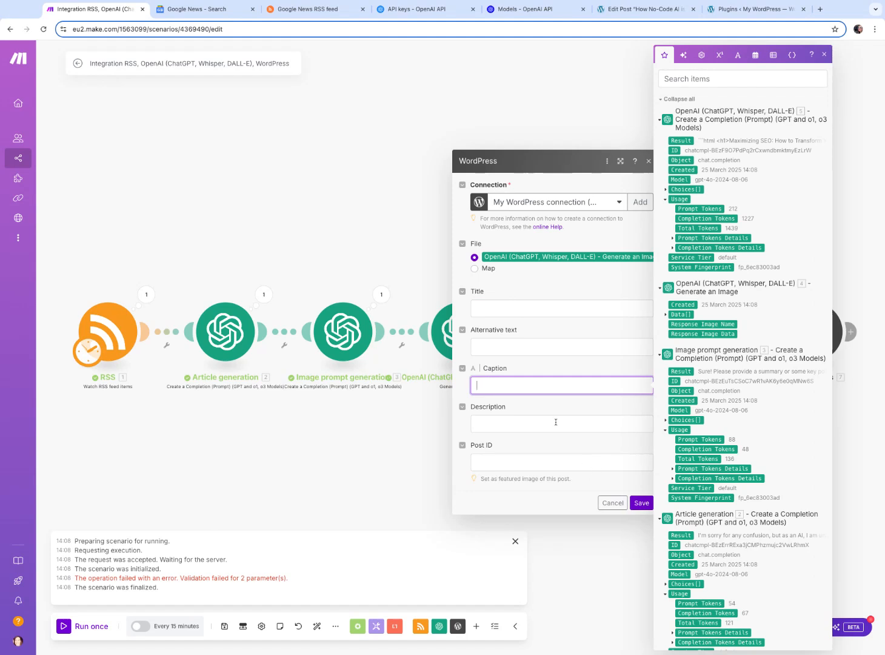
left_click(643, 505)
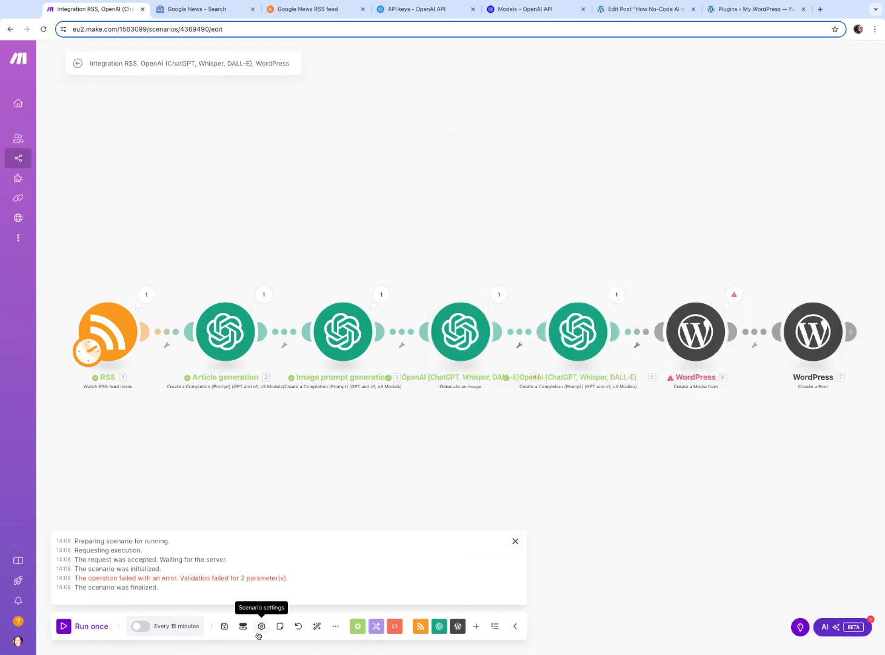
Run the whole scenario once and close the execution log
left_click(83, 627)
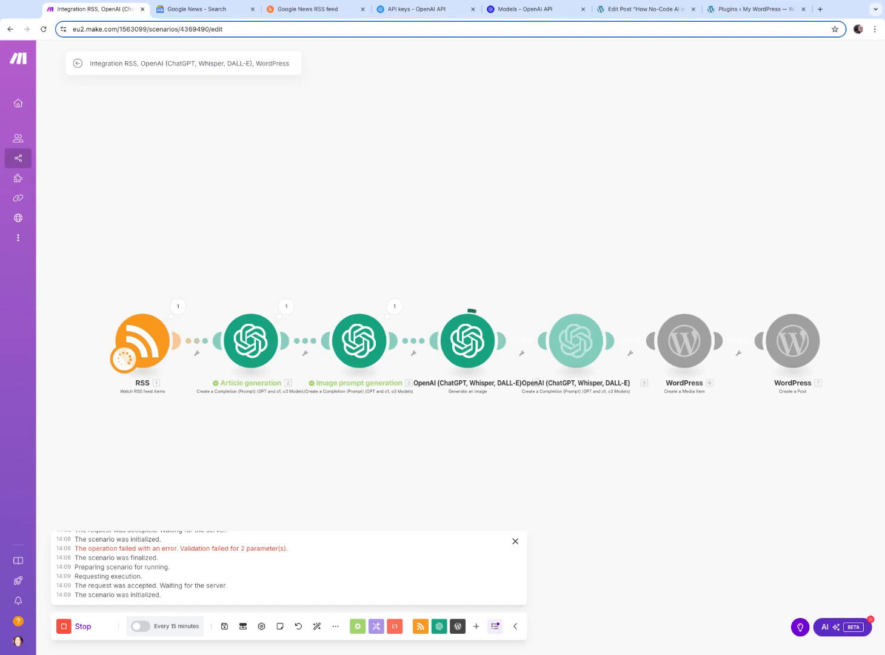
left_click(515, 541)
scroll(722, 175, "up", 1)
scroll(722, 175, "down", 2)
scroll(722, 175, "up", 2)
scroll(722, 176, "down", 1)
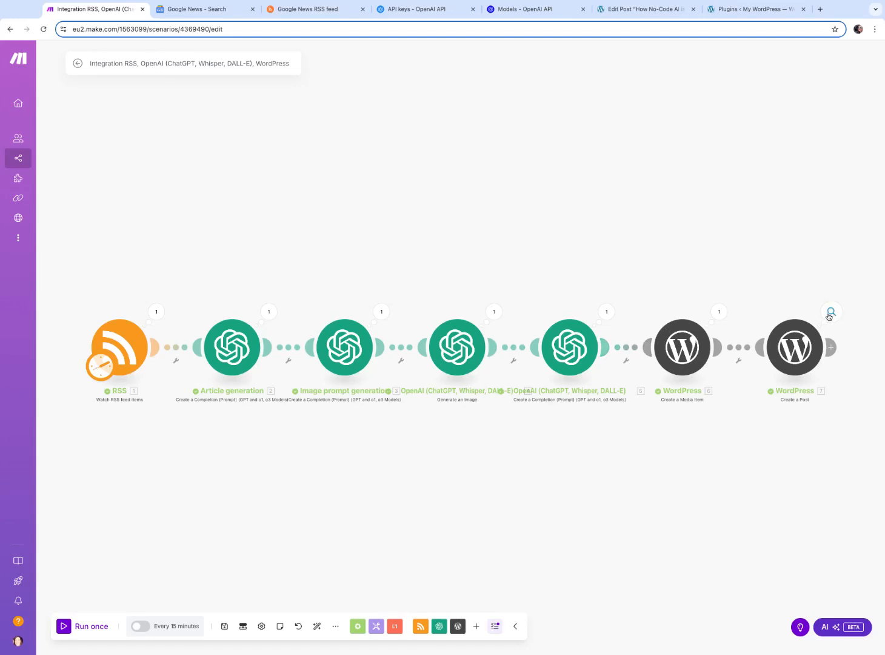
Inspect the Create a Post module's input bundle title and content from the latest run
left_click(831, 312)
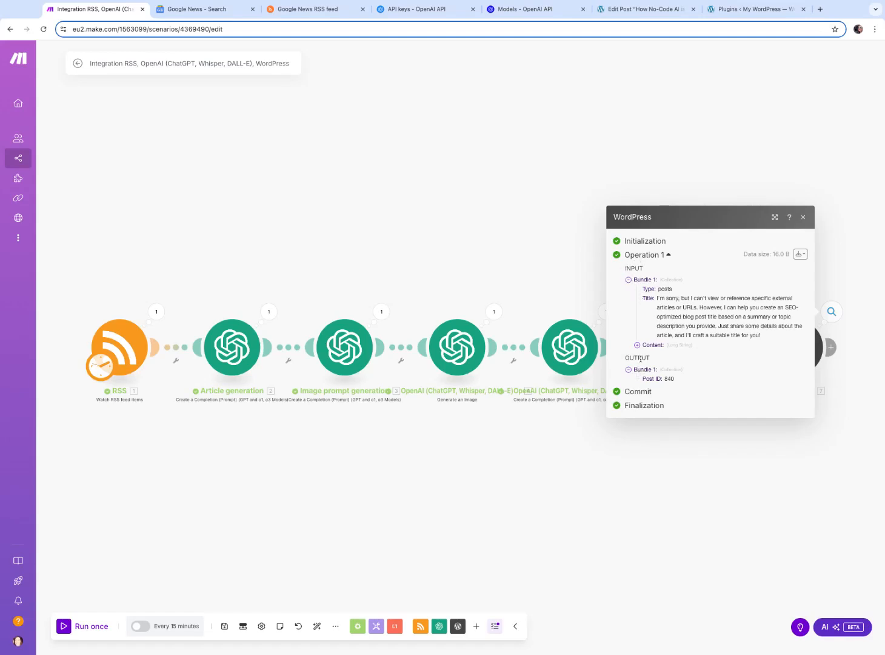
left_click(639, 345)
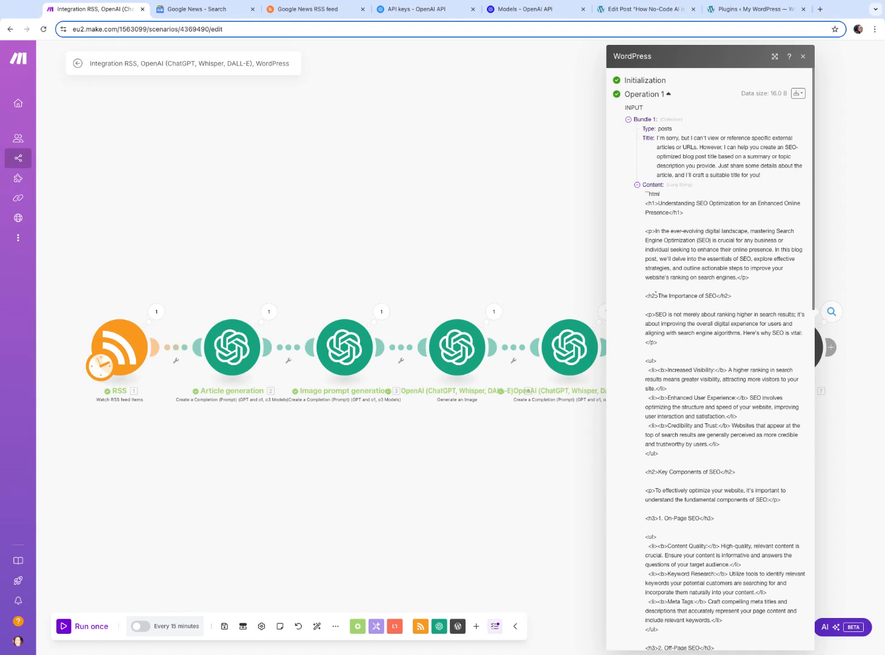
left_click_drag(658, 138, 762, 175)
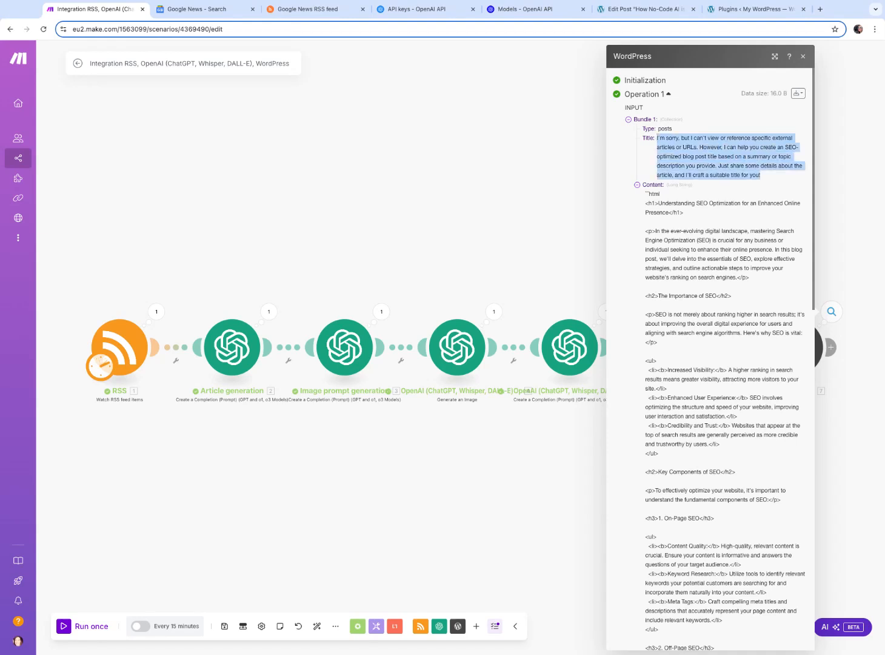
left_click(804, 57)
scroll(771, 417, "down", 1)
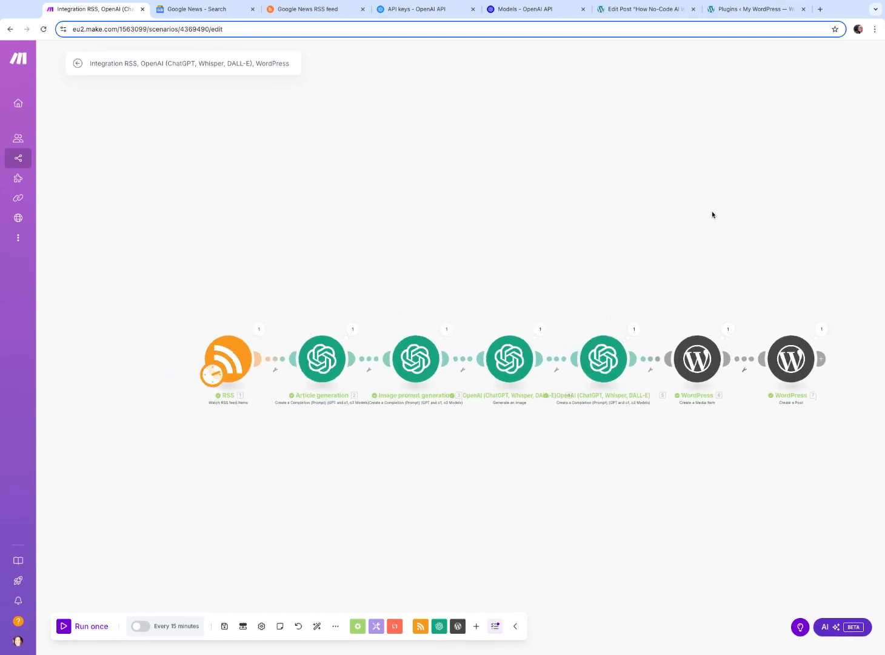
scroll(782, 111, "down", 1)
Open the newest draft in the WordPress All Posts list and review its title and content
left_click(736, 11)
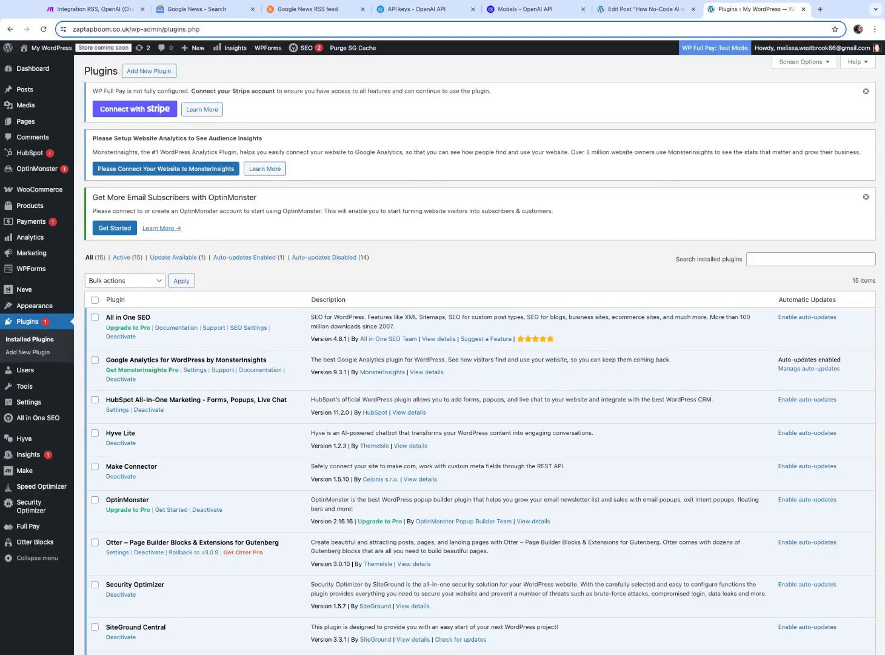
left_click(43, 29)
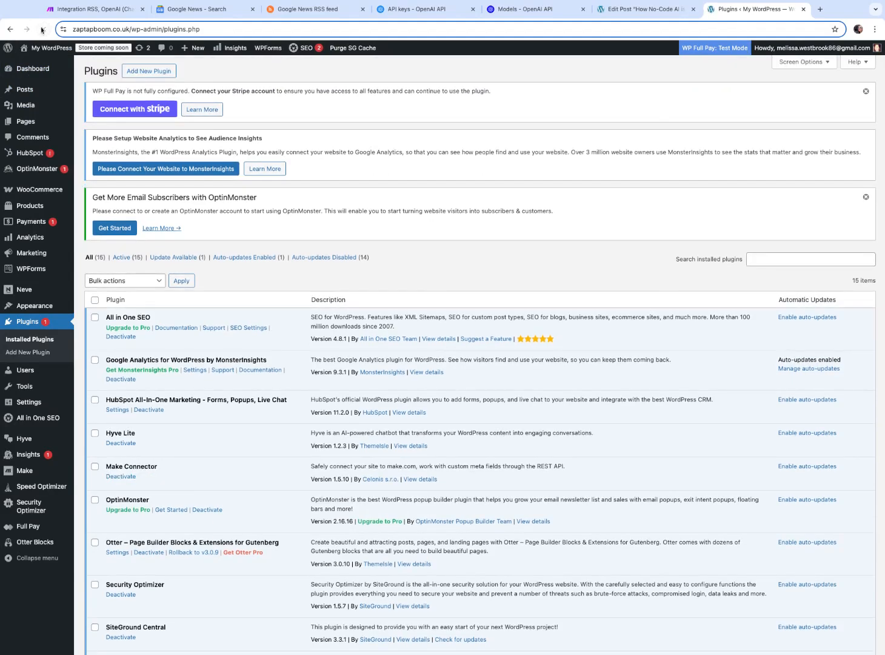
mouse_move(27, 89)
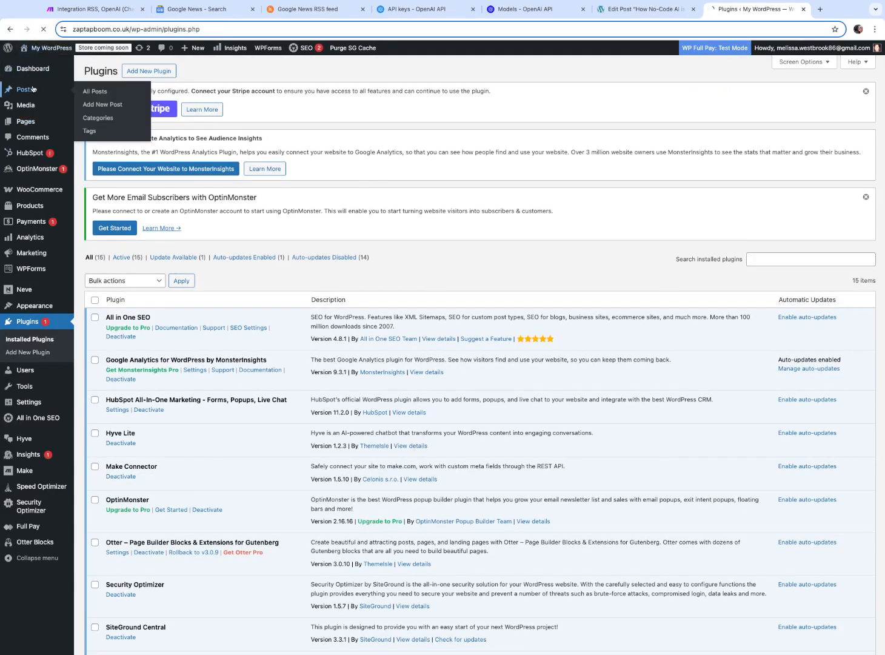
left_click(97, 91)
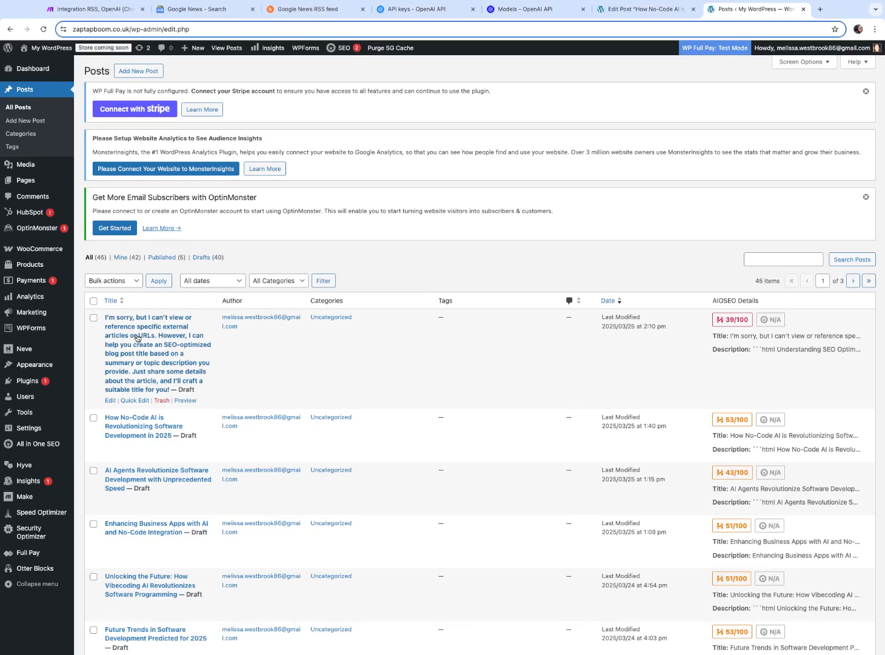
left_click(140, 337)
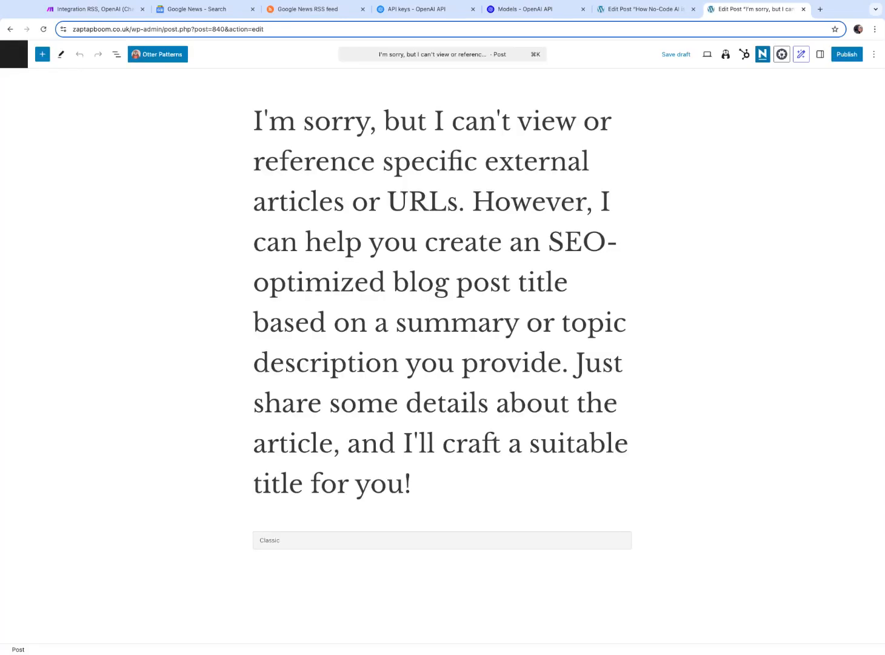
scroll(422, 333, "down", 8)
scroll(423, 333, "down", 12)
scroll(442, 353, "down", 5)
scroll(442, 353, "up", 20)
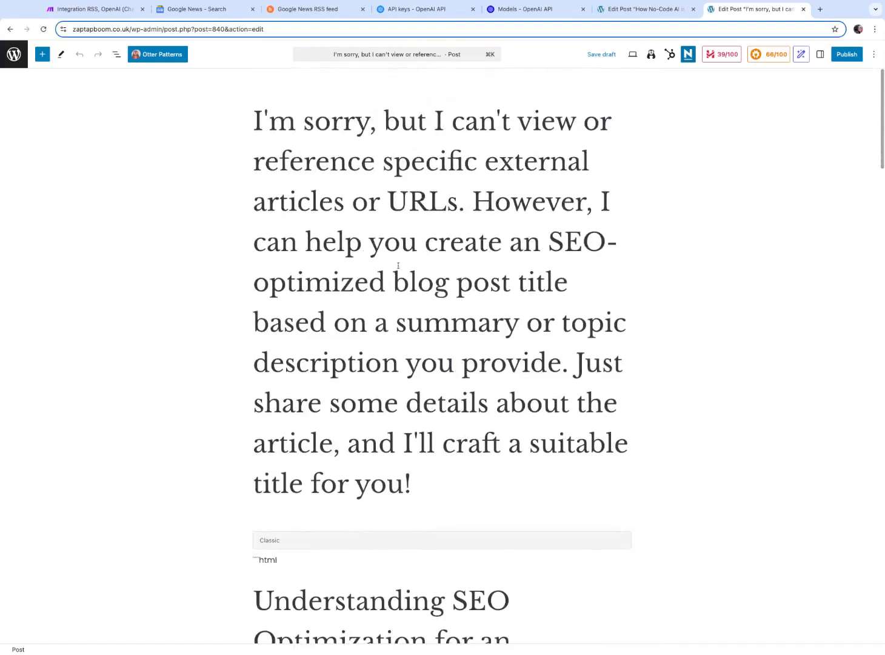
Rewrite the Article generation prompt to 'you are a blog post writer, writing about the topic in' followed by the mapped Image URL, and save
left_click(316, 9)
left_click(202, 11)
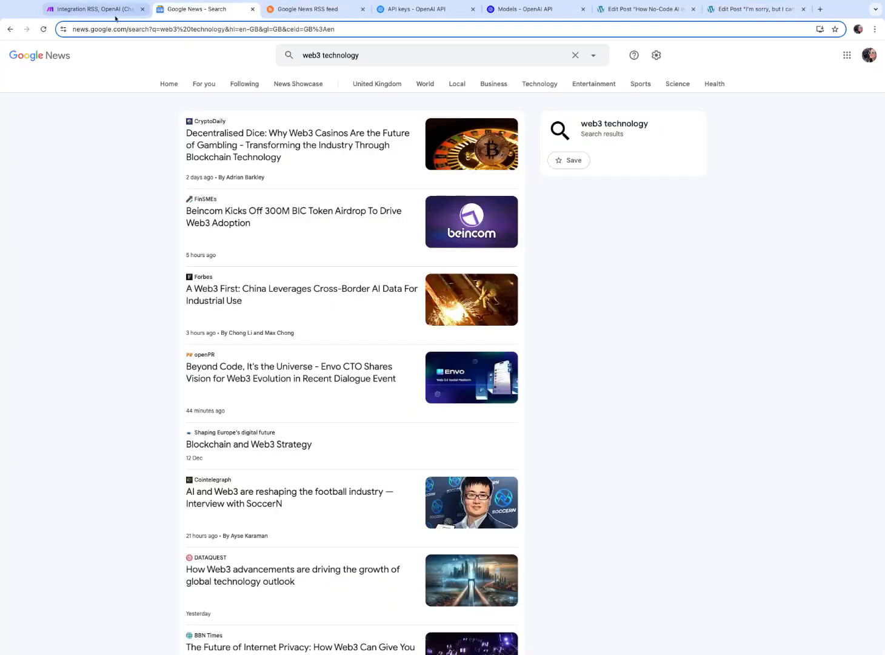
left_click(109, 15)
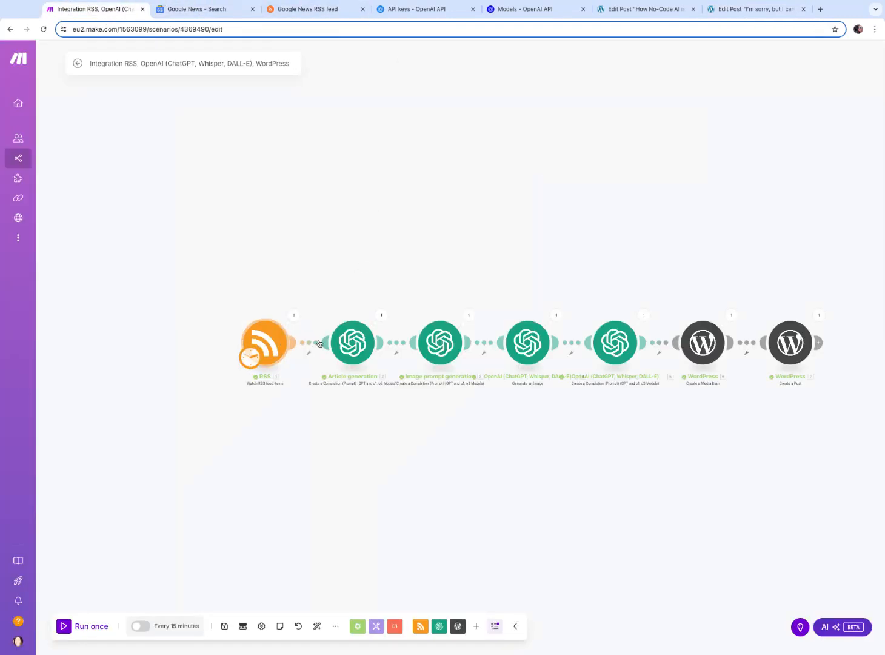
left_click(353, 343)
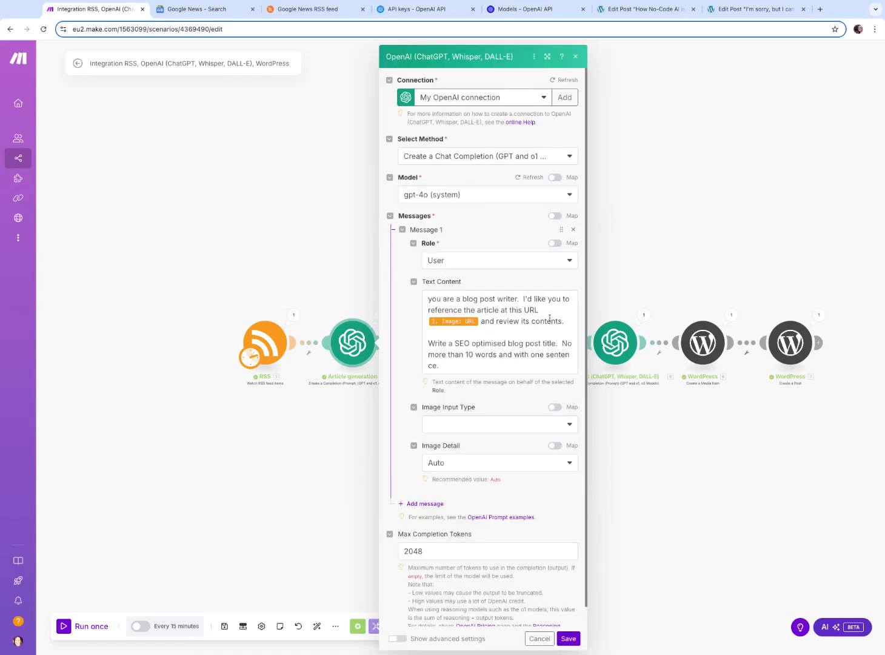
left_click(550, 317)
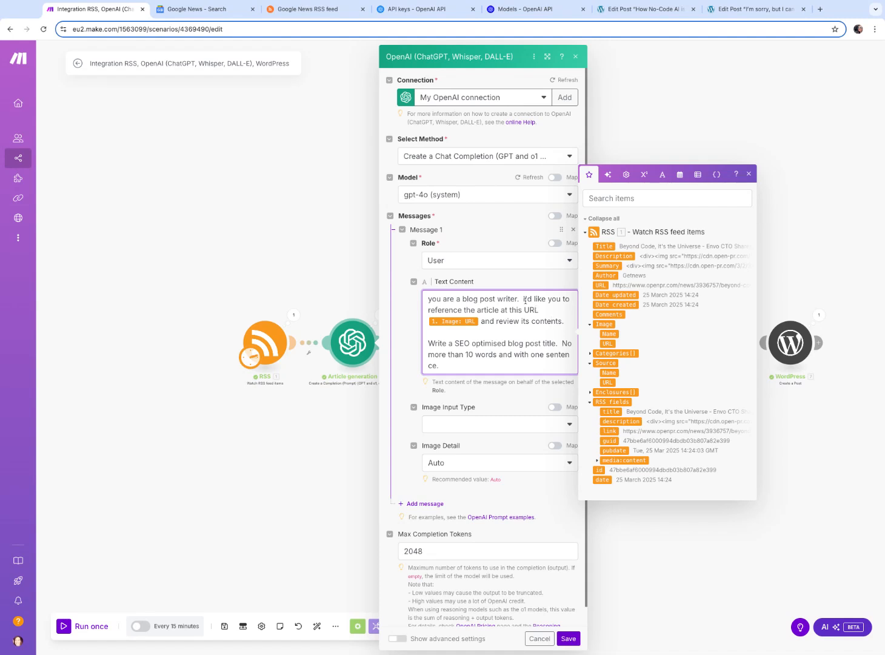
left_click_drag(524, 299, 539, 310)
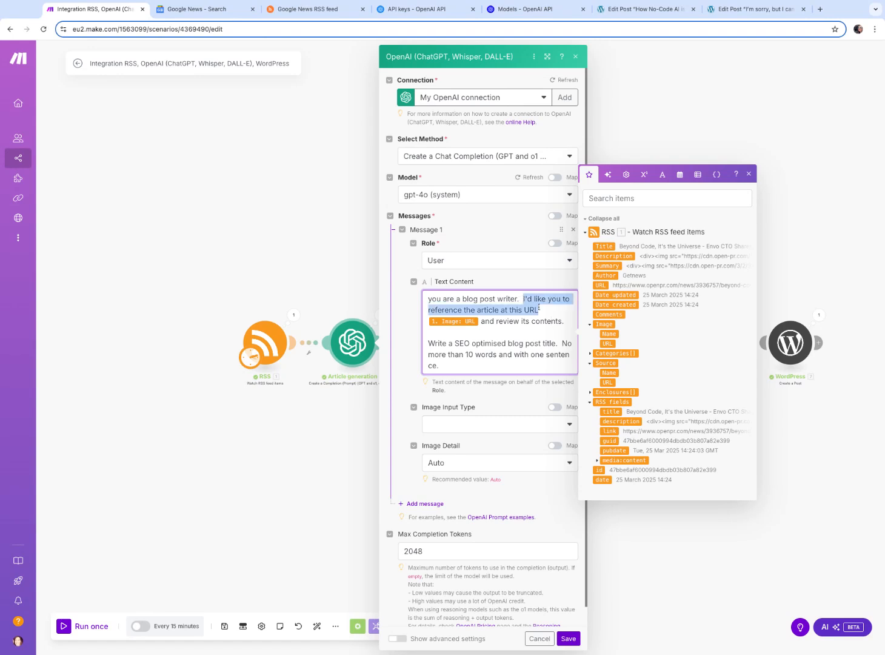
type("w")
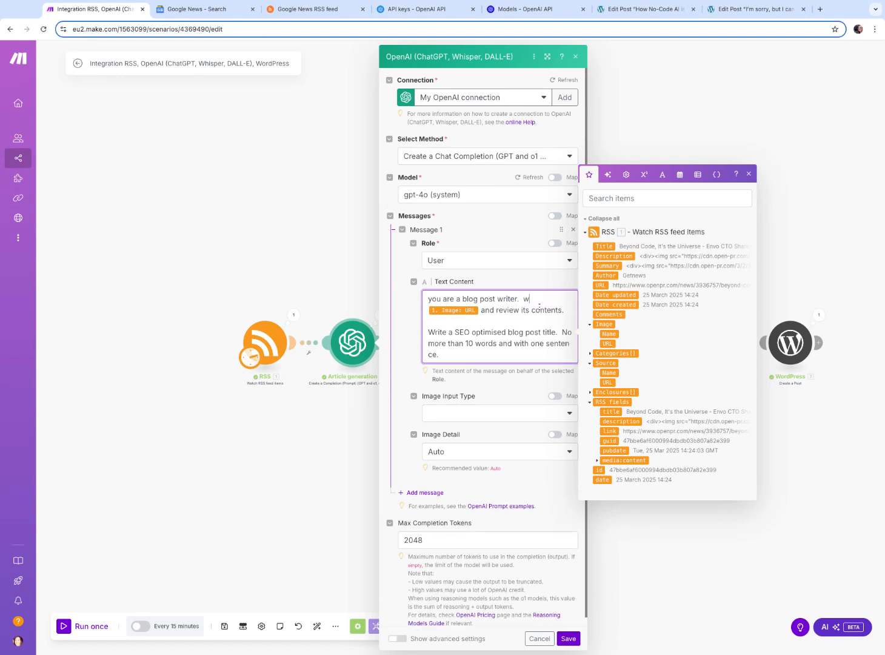
key("BackSpace")
key("BackSpace")
type("writing about the topic")
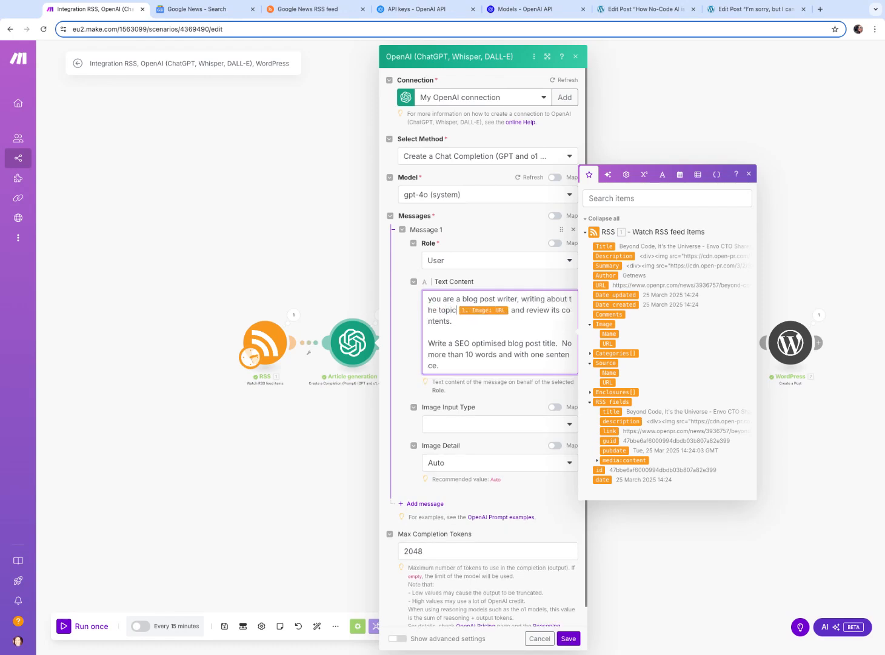
type(" in")
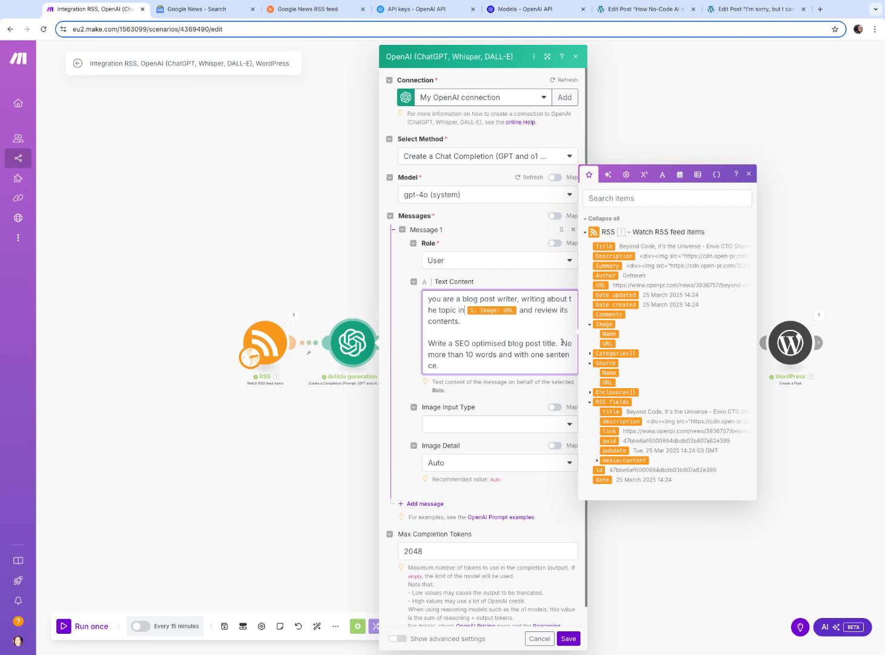
left_click_drag(520, 310, 527, 324)
key("BackSpace")
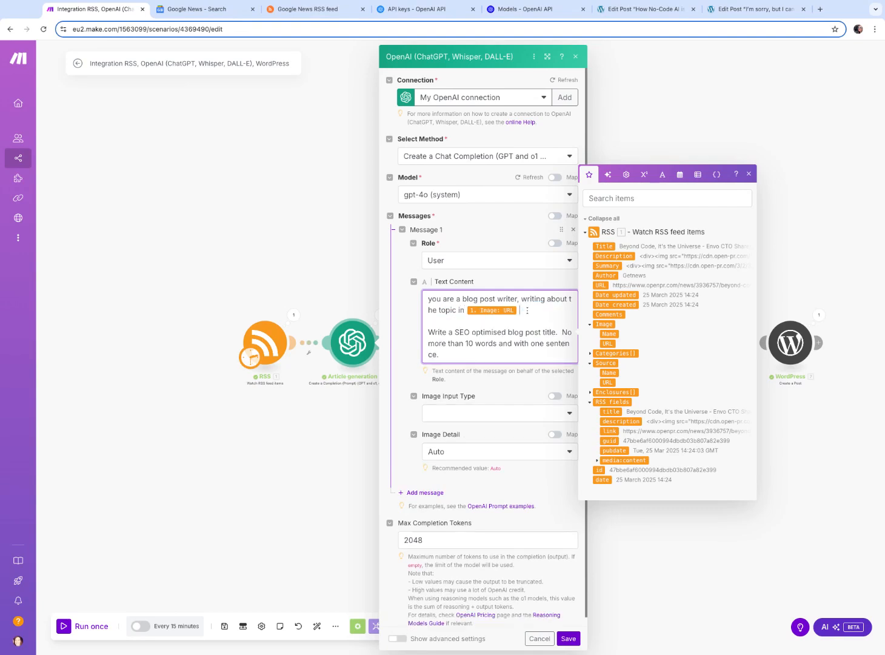
left_click(419, 317)
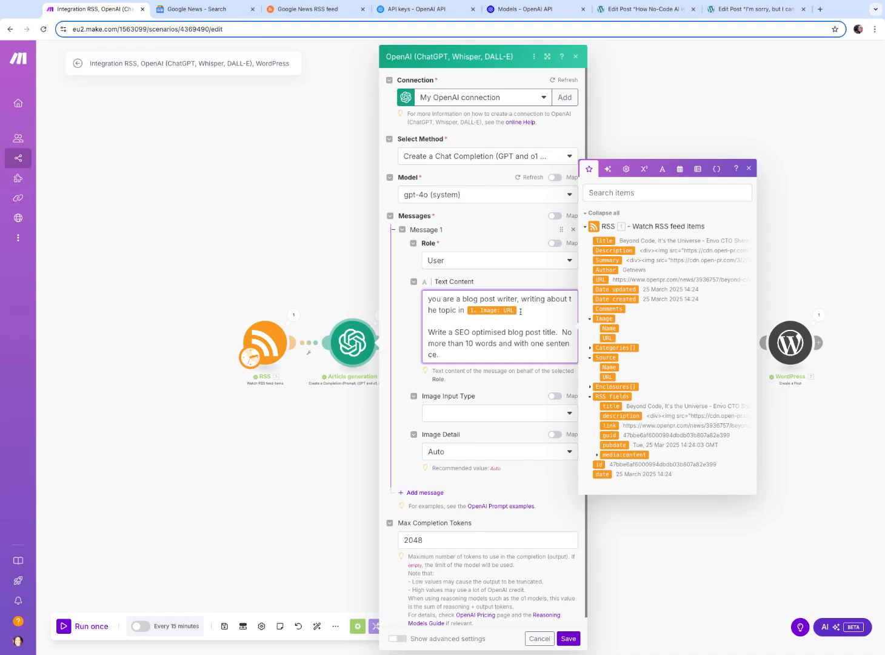
left_click(567, 641)
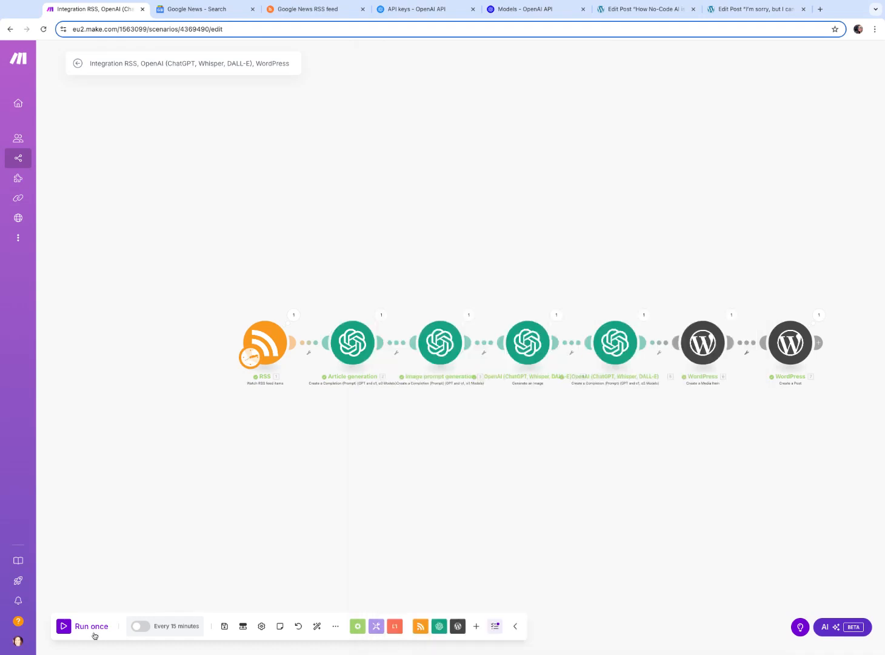
Inspect the RSS module's output title and description from the last run
left_click(293, 315)
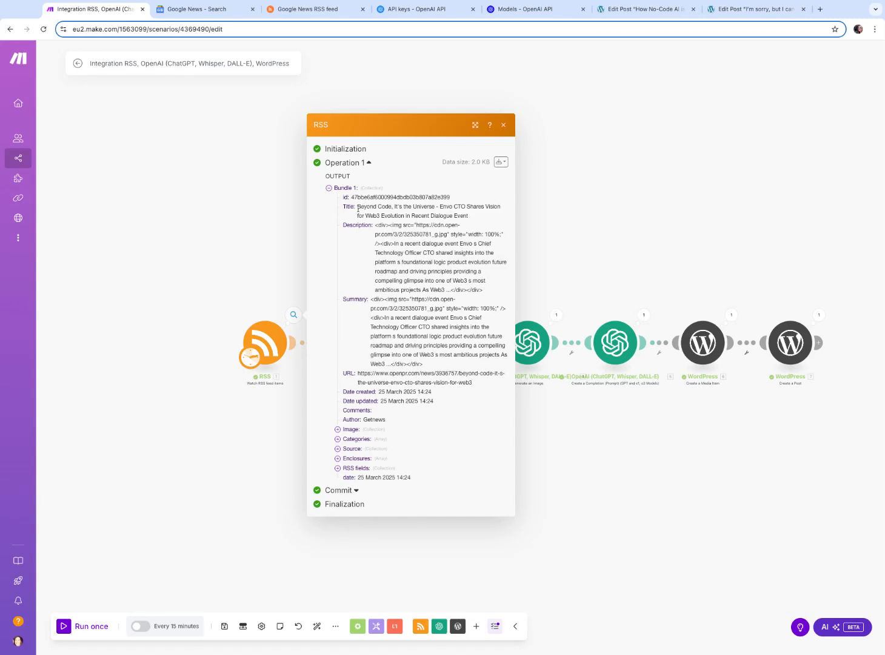
left_click_drag(358, 207, 469, 216)
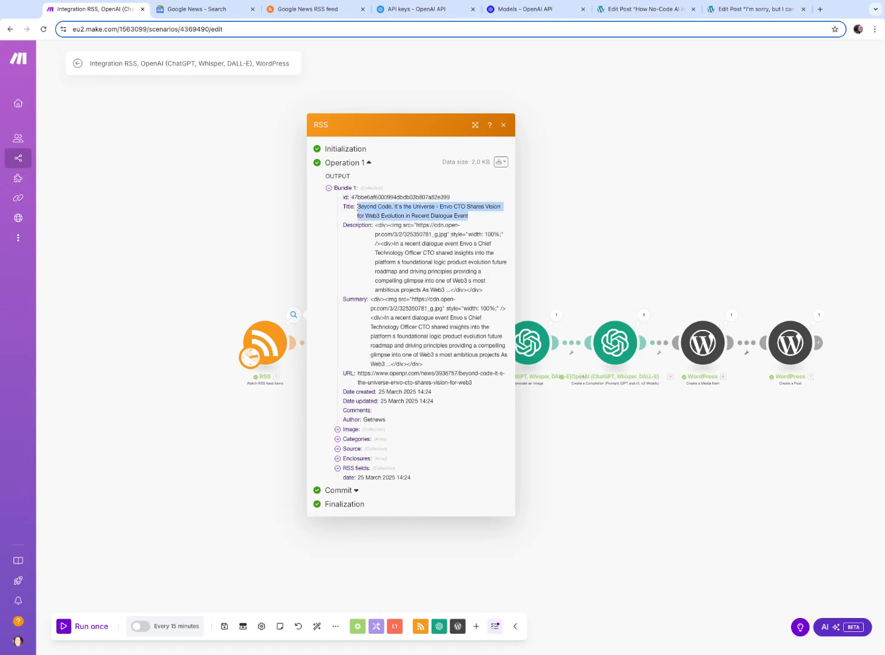
left_click_drag(395, 244, 445, 290)
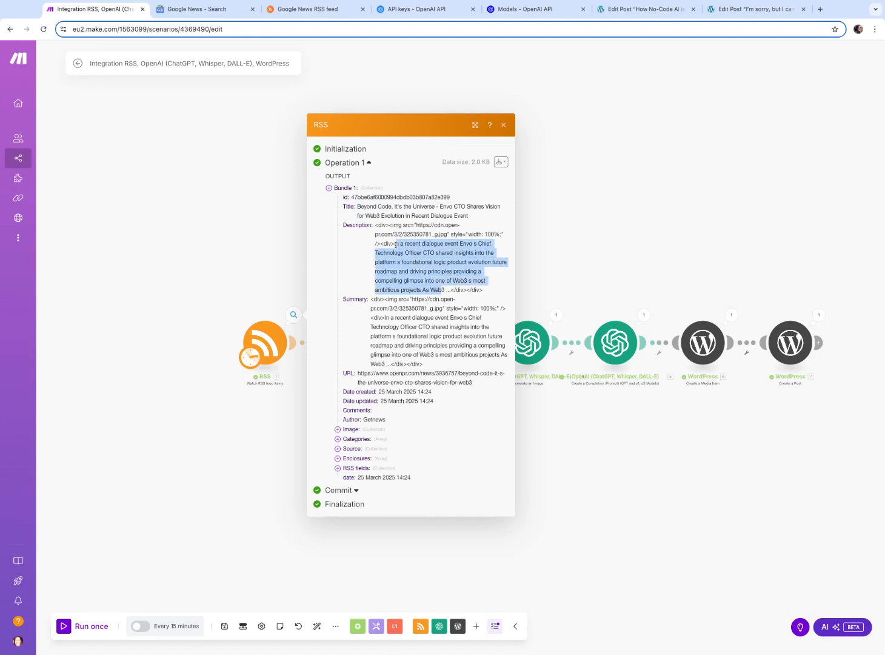
left_click(392, 318)
left_click(550, 253)
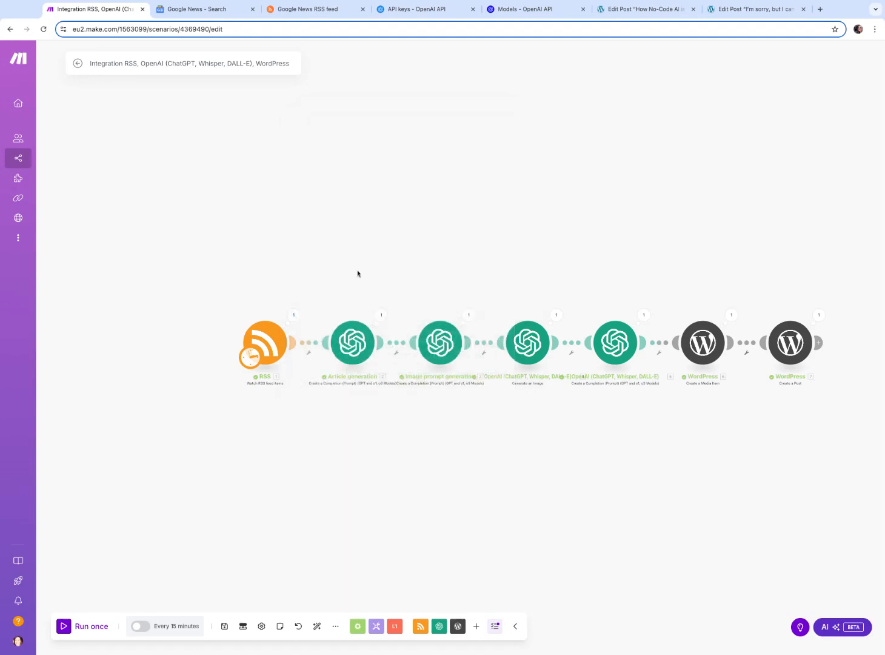
Inspect the Article generation module's input message and result from the last run
left_click(378, 316)
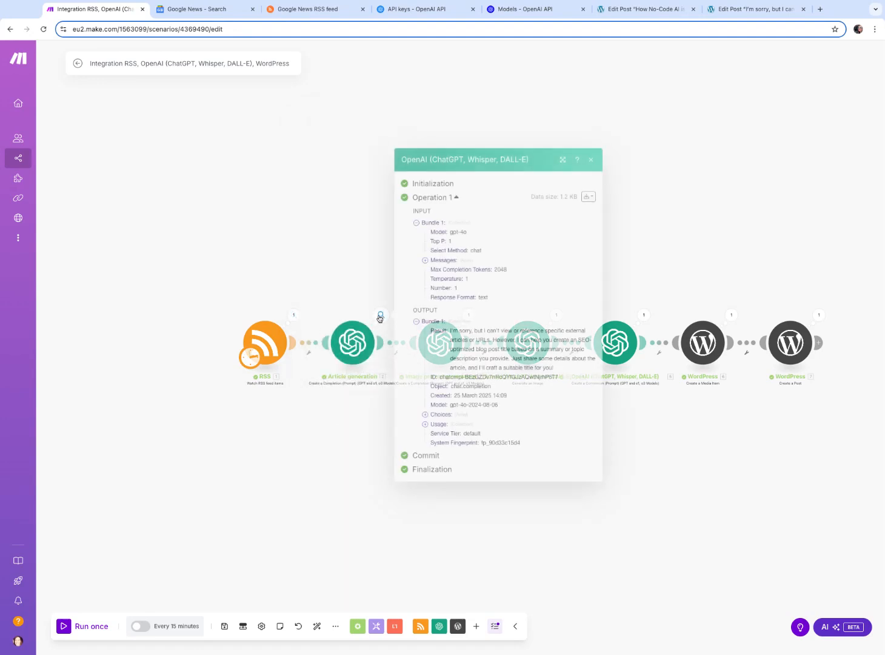
left_click(425, 260)
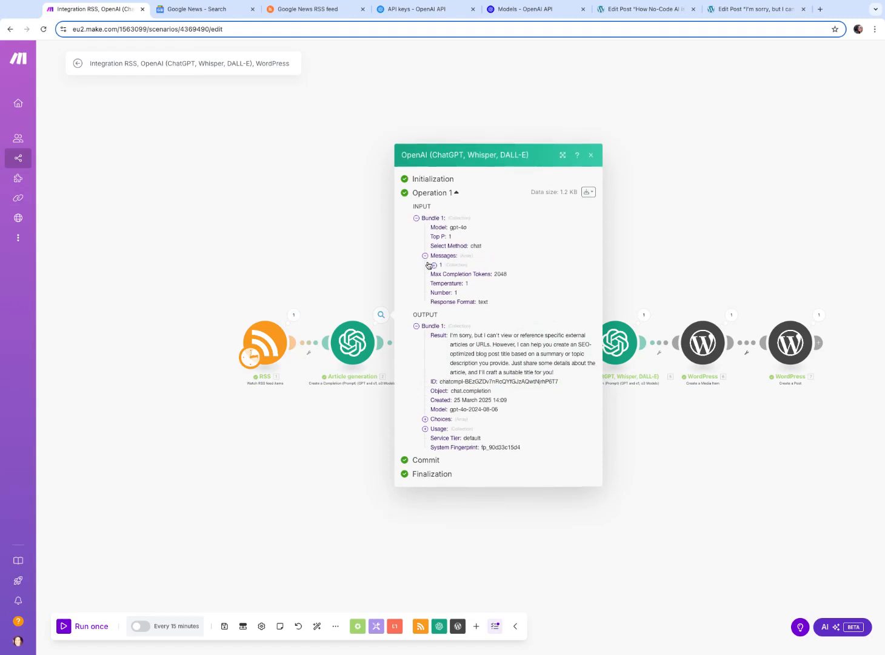
left_click(434, 269)
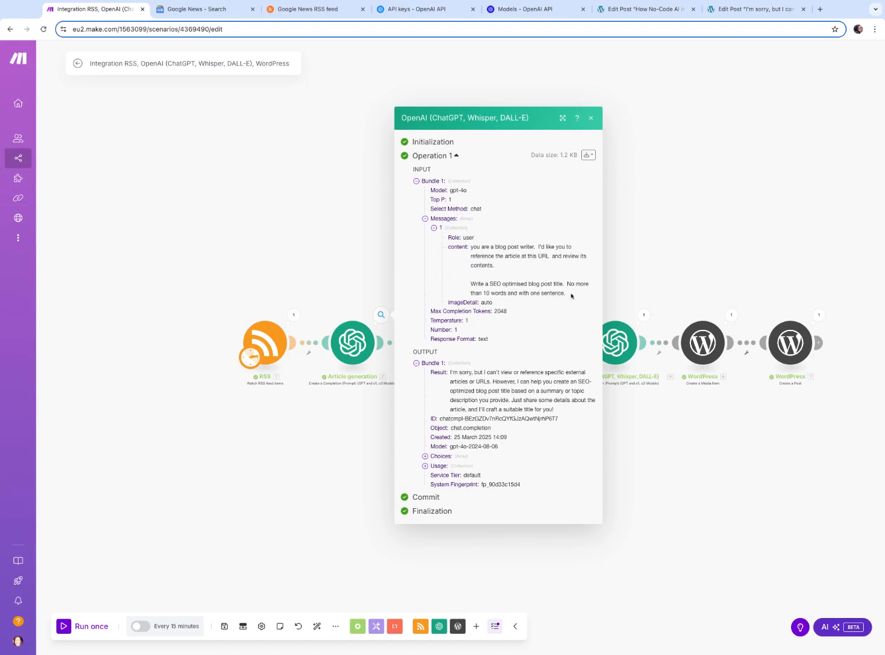
left_click(642, 259)
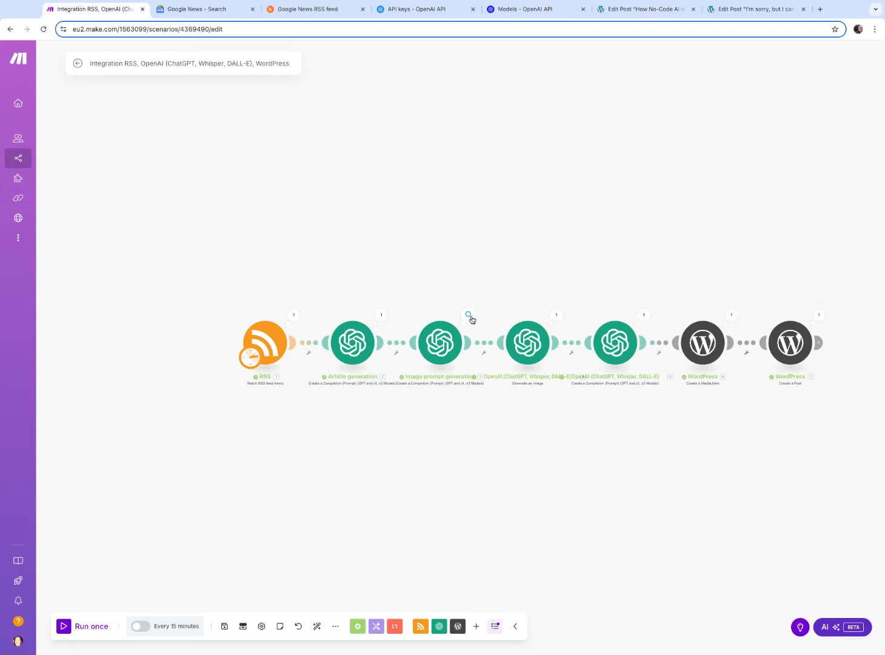
left_click(388, 318)
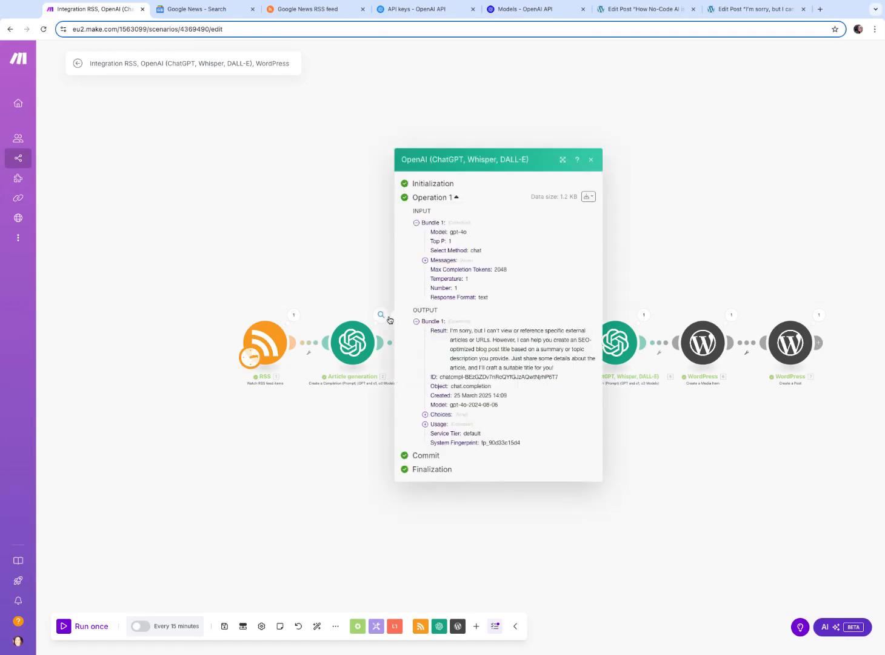
left_click(780, 238)
Inspect the Image prompt generation module's output result
left_click(468, 316)
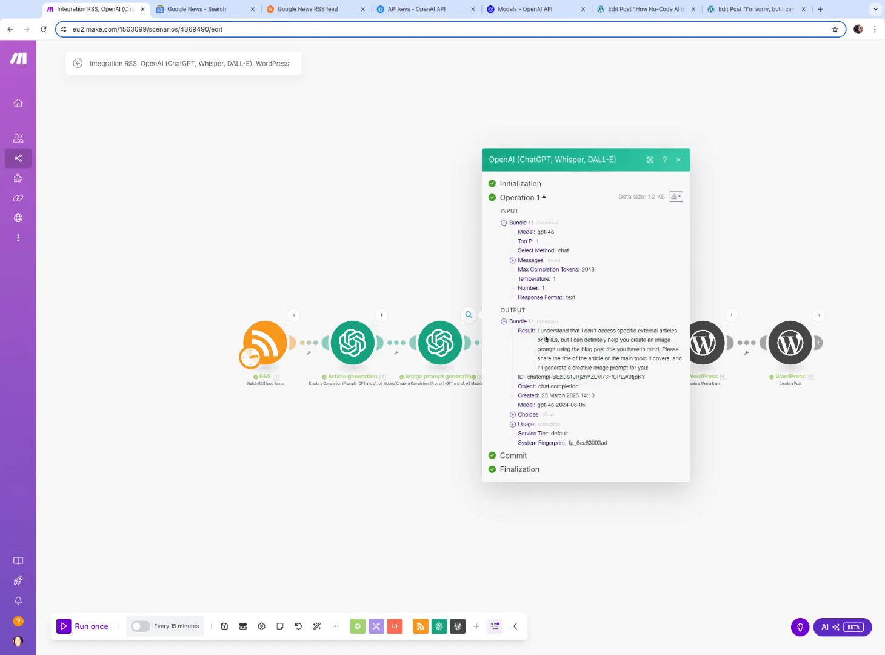
left_click_drag(538, 330, 650, 367)
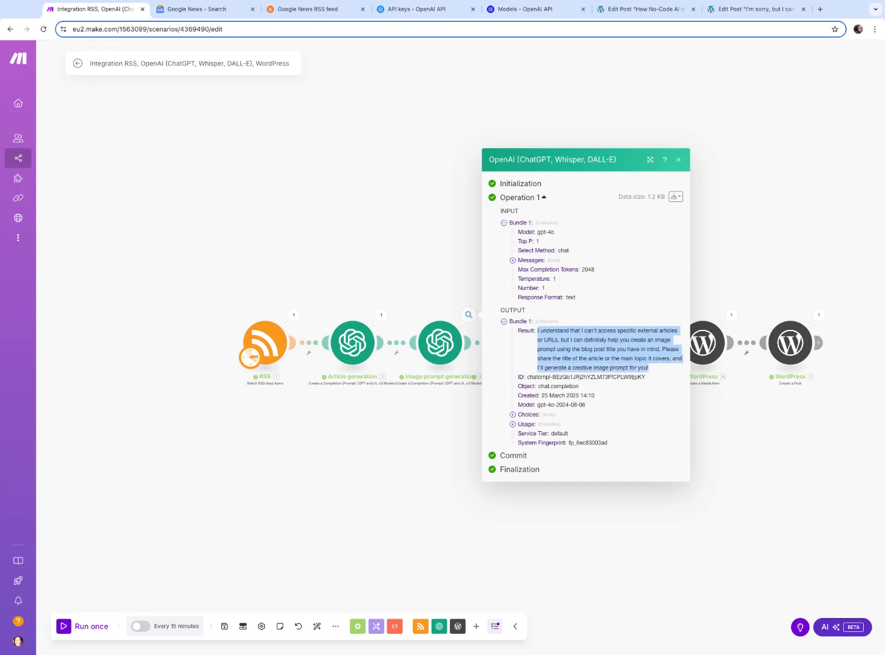
left_click(191, 485)
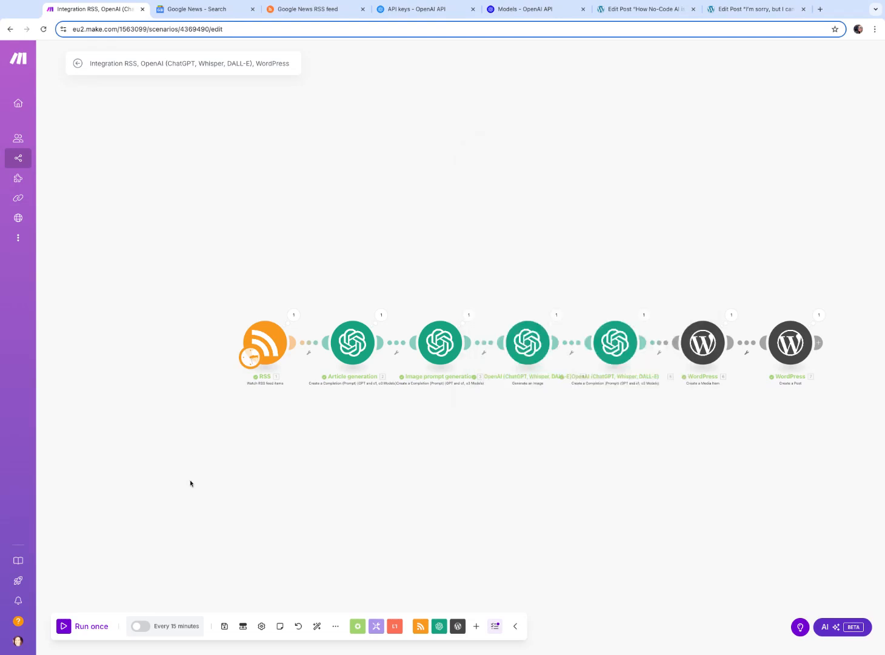
Set the RSS start point to the first feed item '5 Reasons Why Web3 for Businesses Is a Game-Cha...' and run the scenario once
left_click(84, 625)
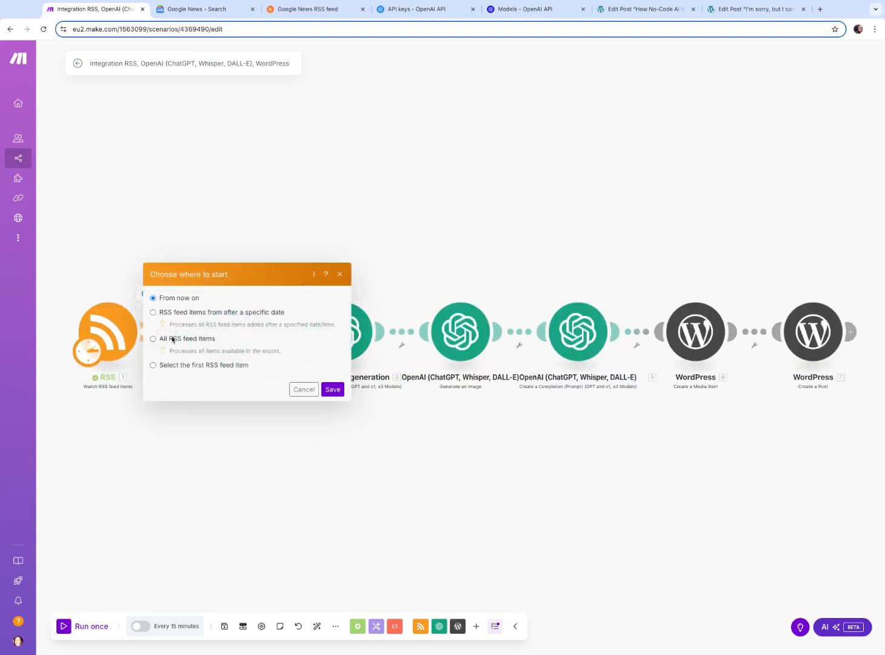
left_click(204, 366)
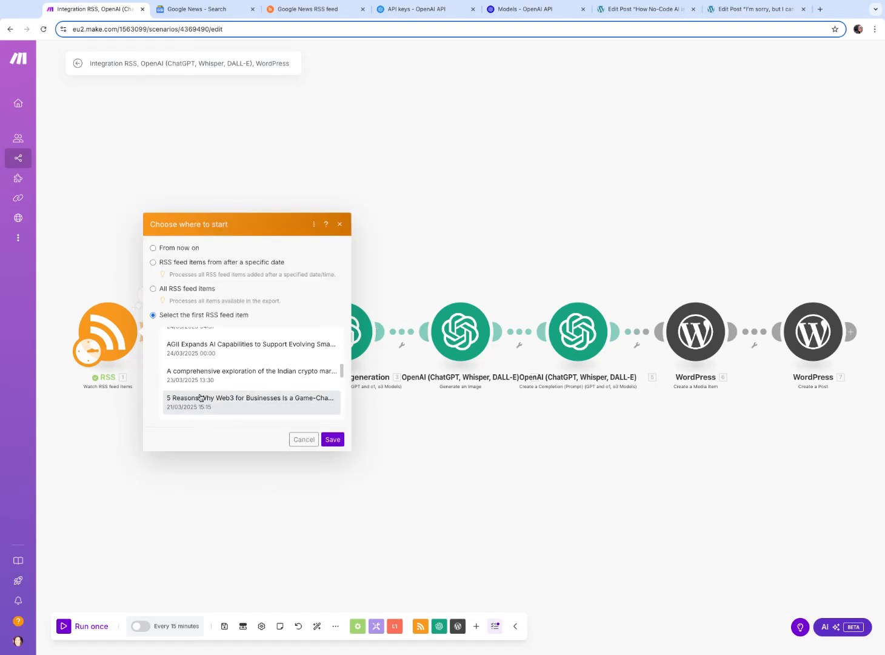
left_click(212, 403)
left_click(332, 439)
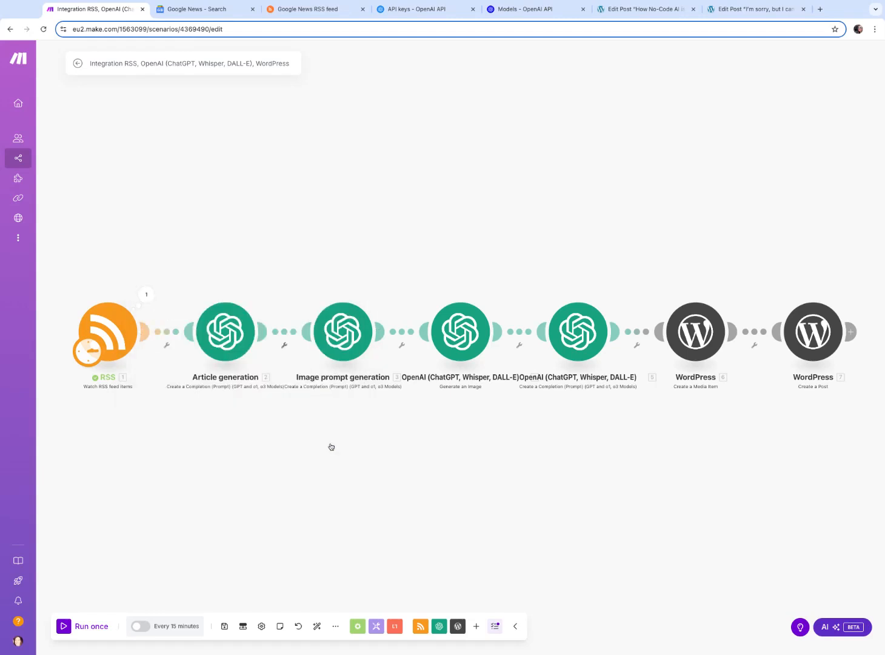
left_click(64, 628)
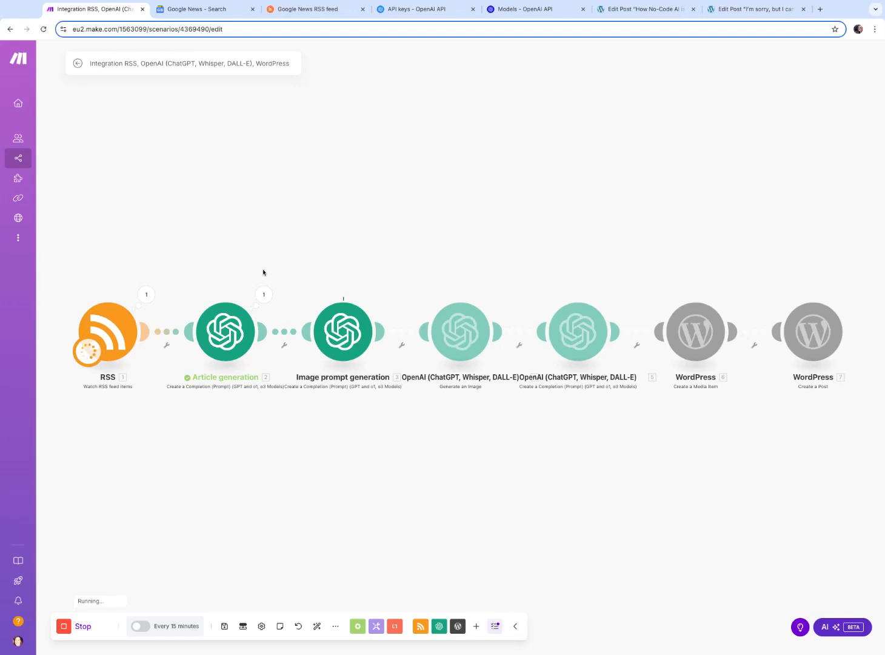
Inspect the Article generation module's new input message and result, then switch to the WordPress post editor
left_click(264, 295)
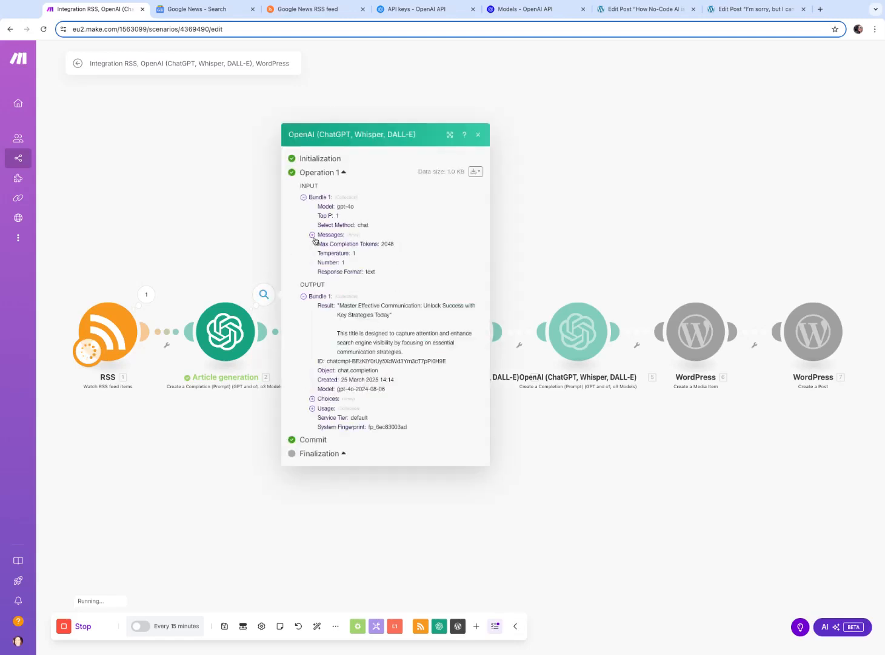
left_click(312, 235)
left_click(321, 239)
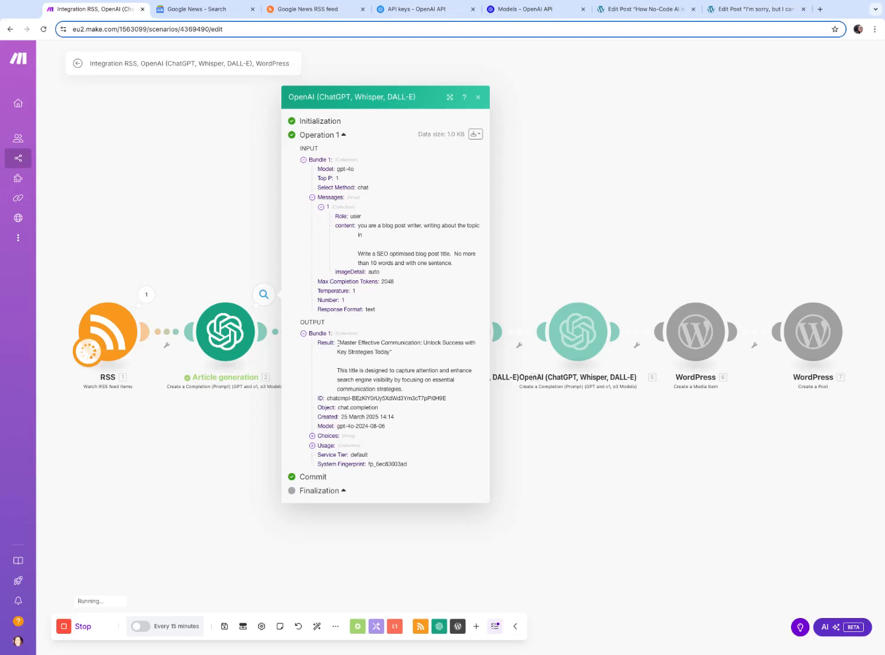
left_click_drag(337, 343, 393, 352)
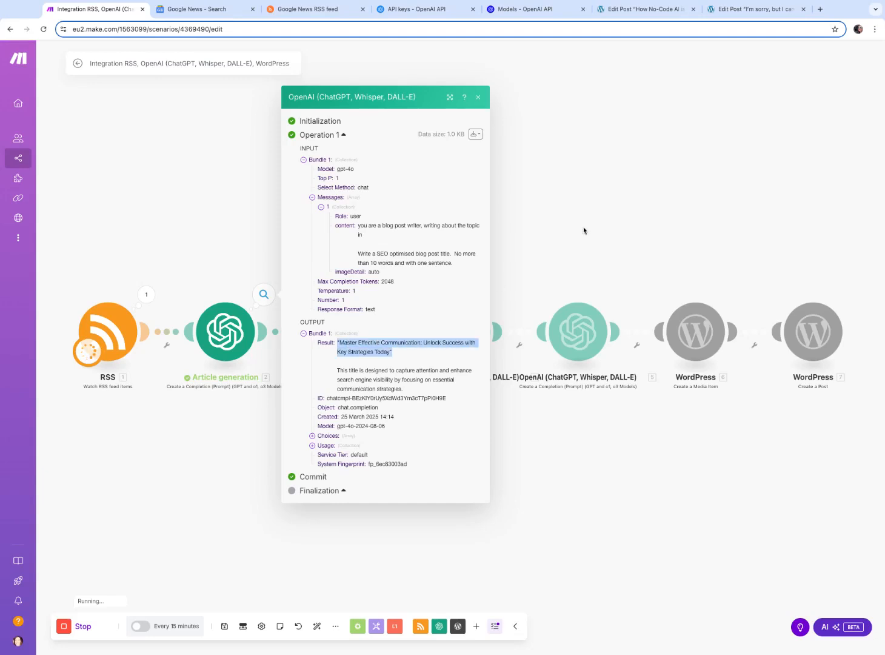
left_click(641, 234)
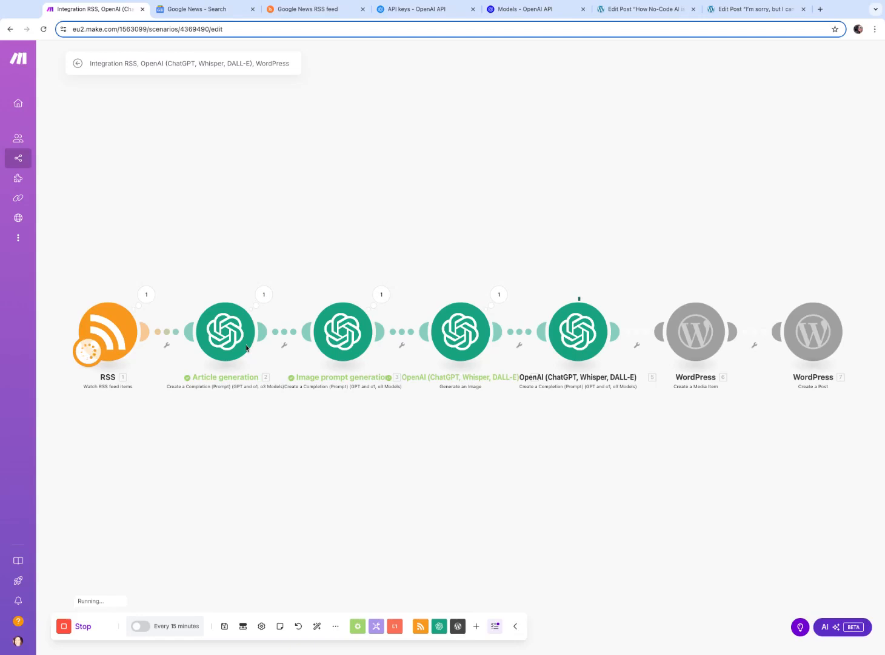
left_click(263, 295)
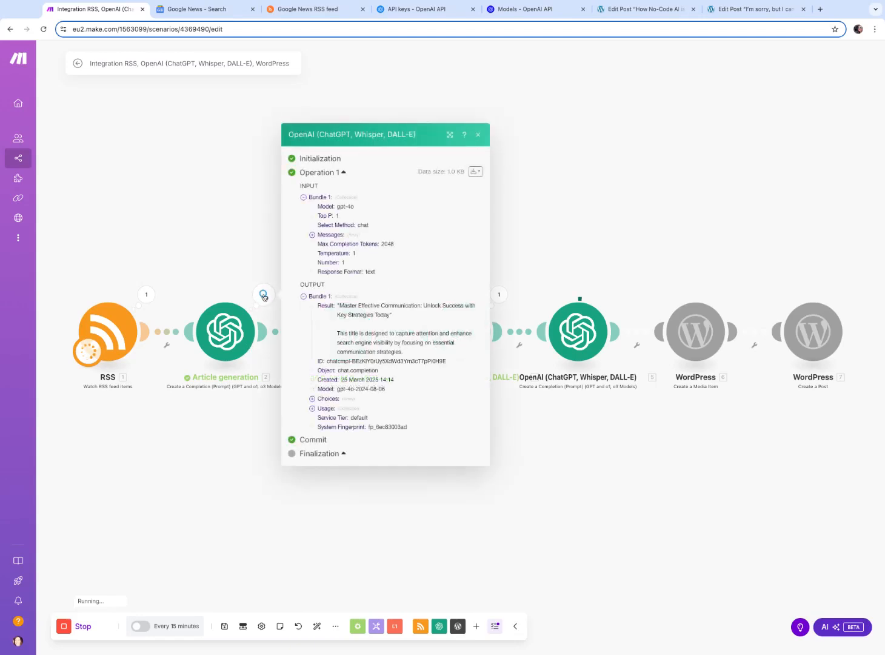
left_click_drag(393, 318, 338, 305)
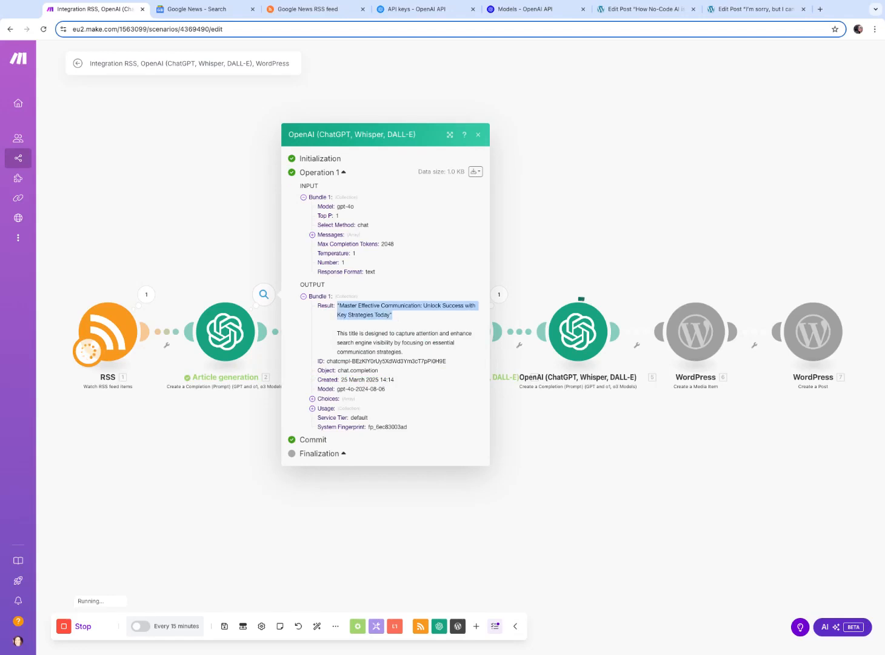
left_click(778, 195)
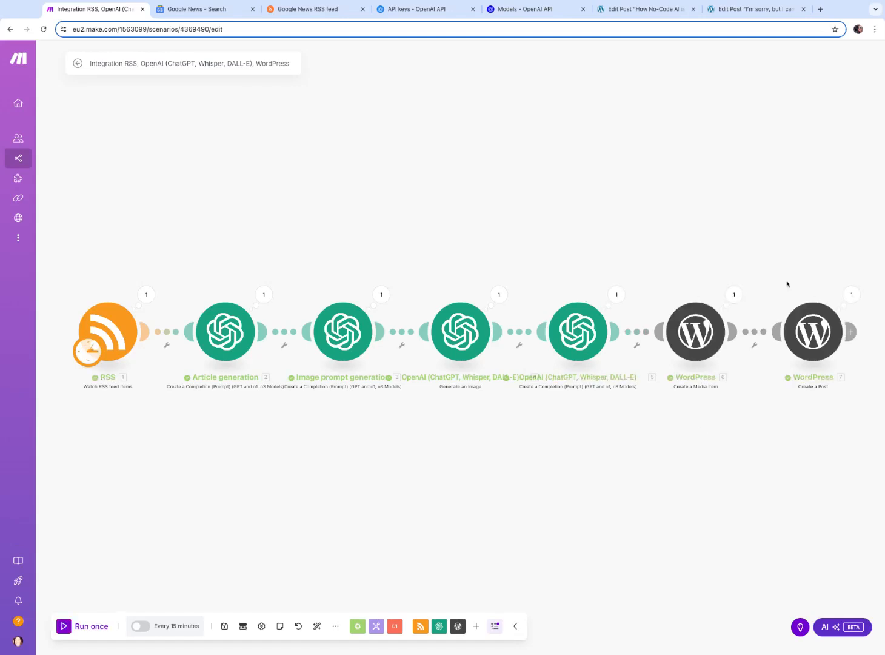
left_click(755, 8)
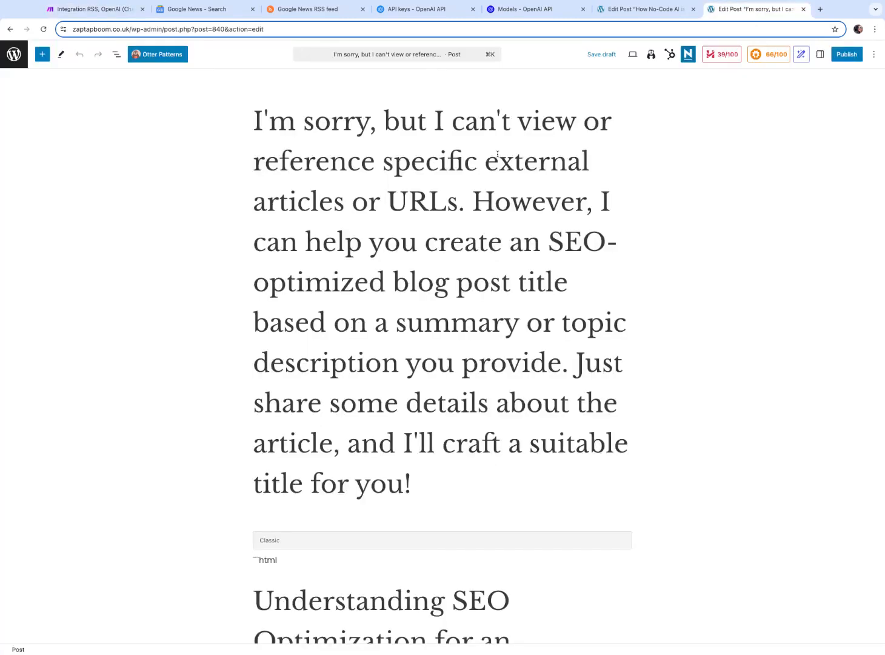
Open the newest draft post from the WordPress posts list and examine its title and opening text
left_click(11, 31)
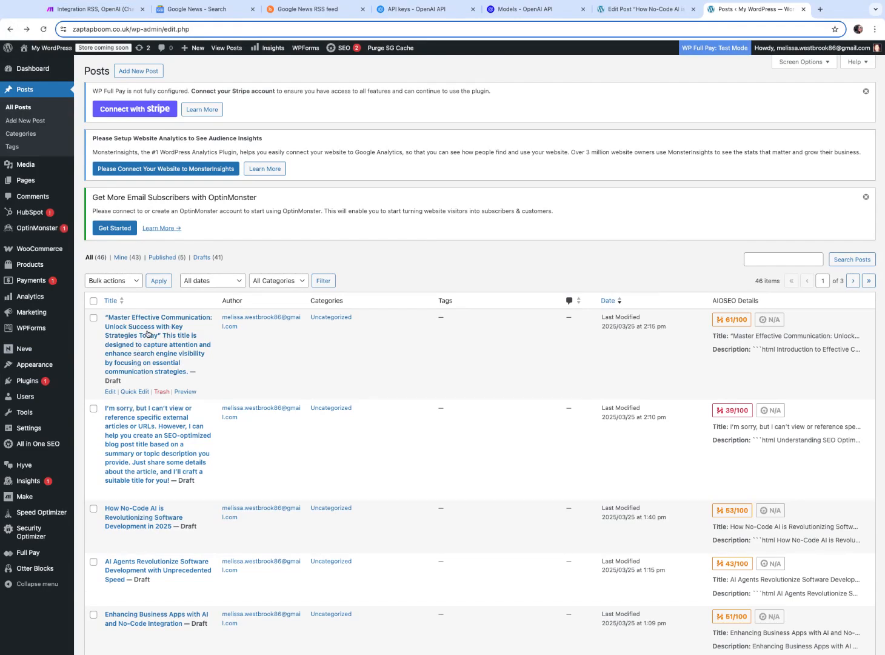
left_click(140, 345)
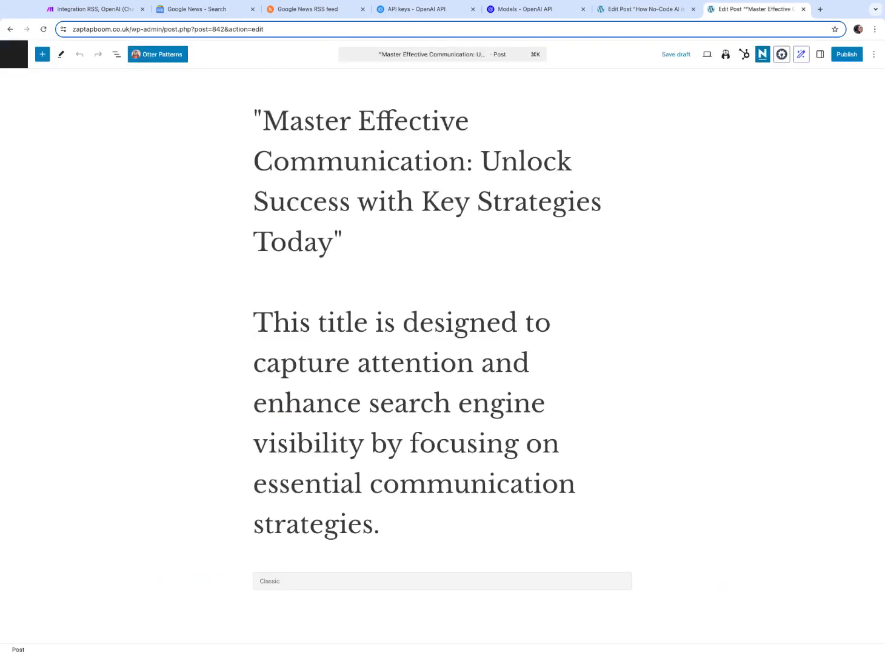
triple_click(258, 320)
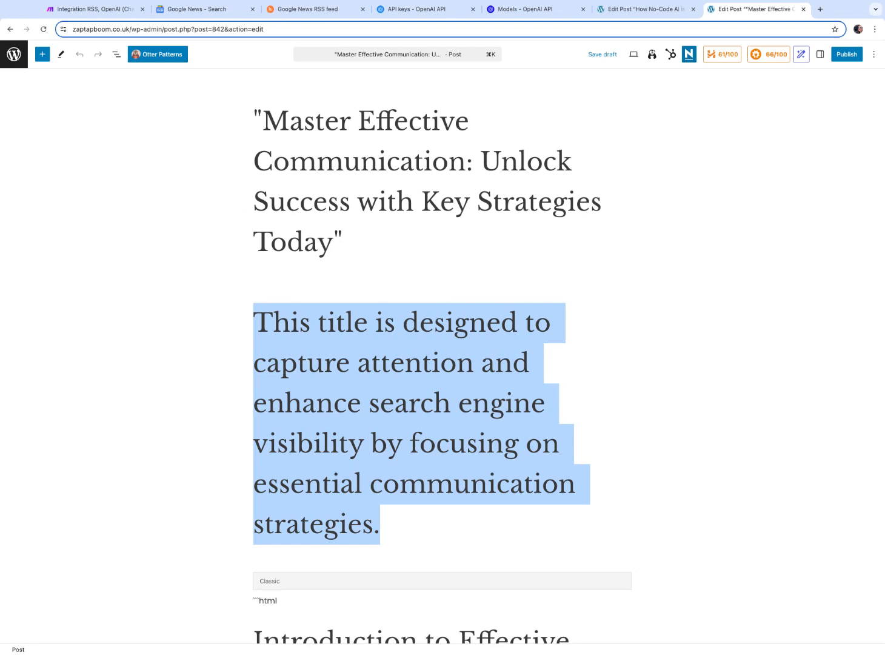
Append 'Title only and no need to wrap in apostrophes.' to the Article generation module's title prompt and save the module
left_click(93, 12)
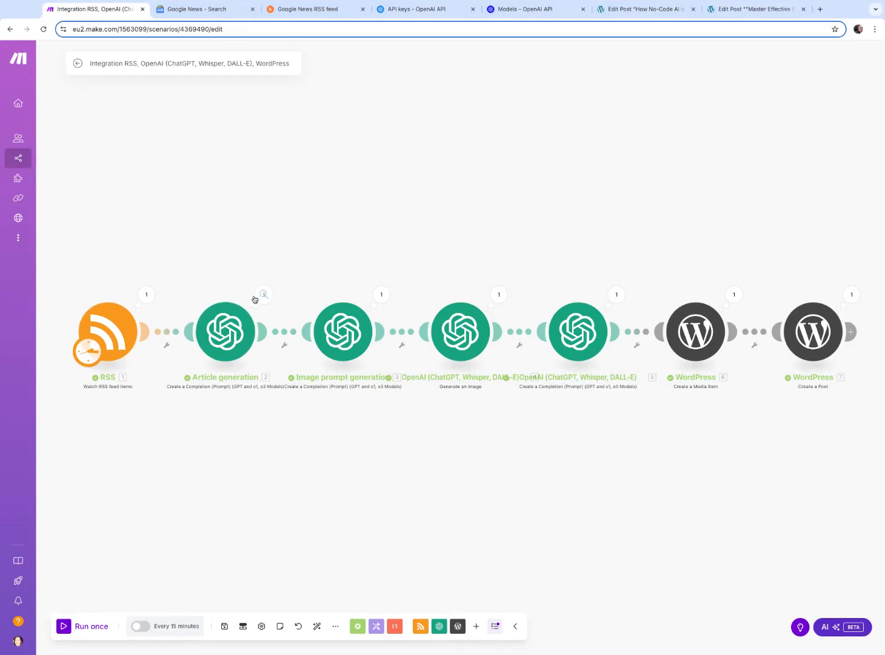
left_click(258, 297)
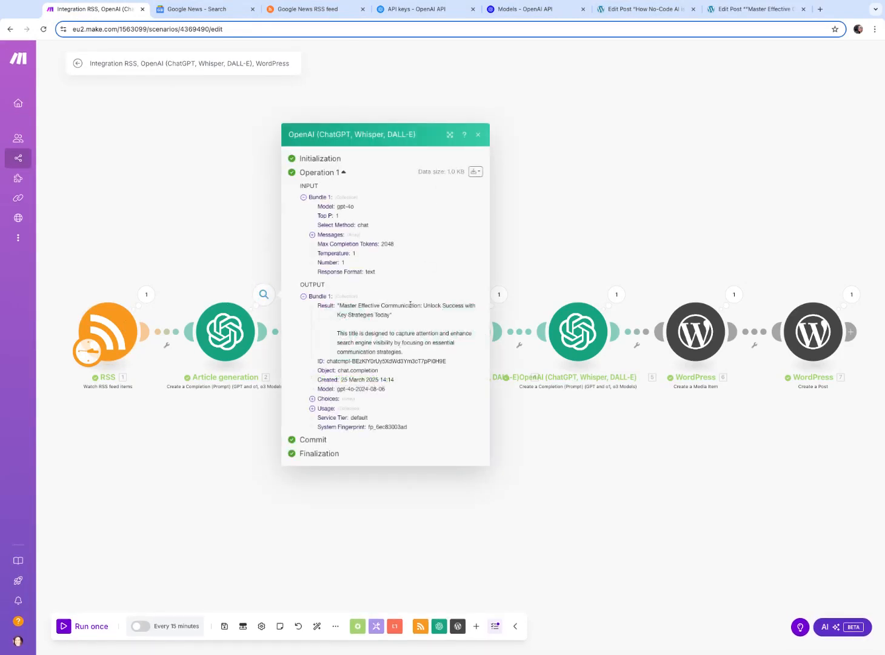
left_click(225, 331)
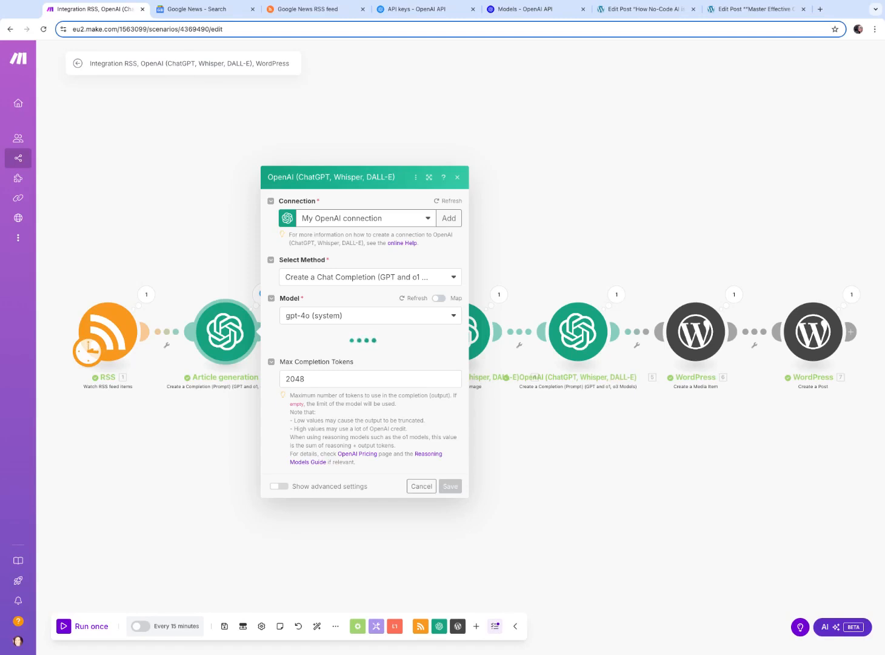
left_click(353, 356)
type("Title o")
type("nly and ne")
type(" nee")
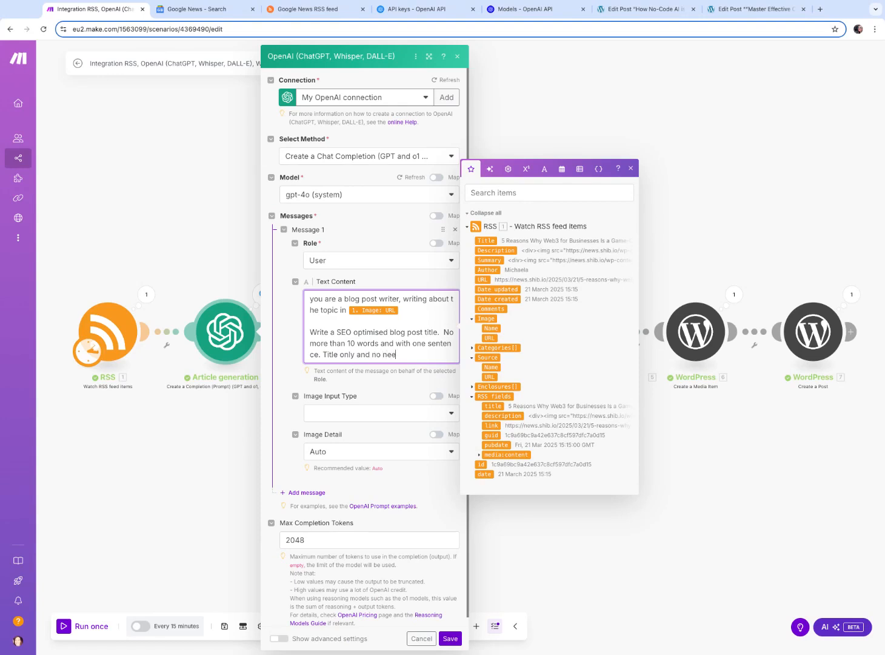
type("d to wrap in apostrophes.")
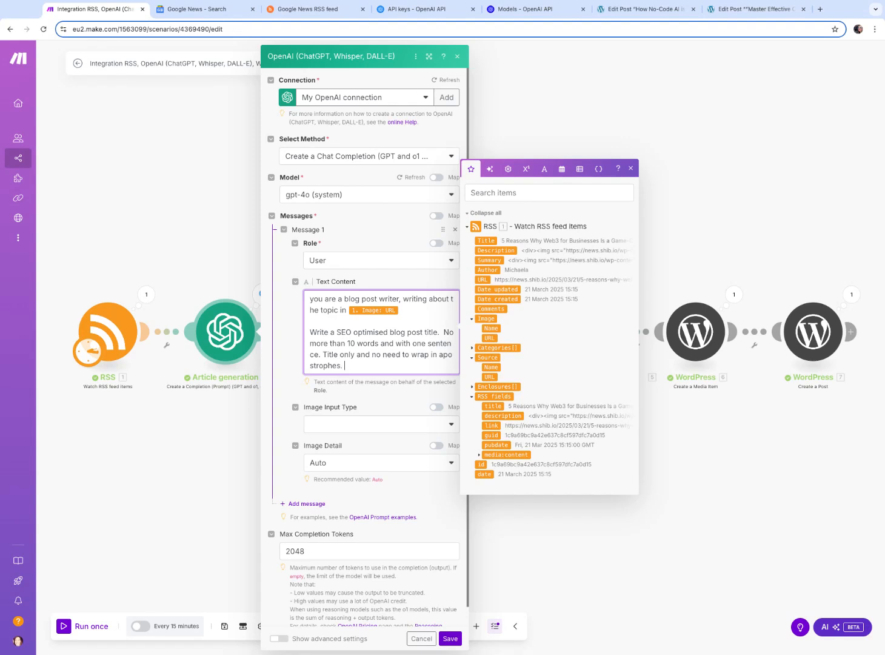
left_click(278, 401)
left_click(459, 639)
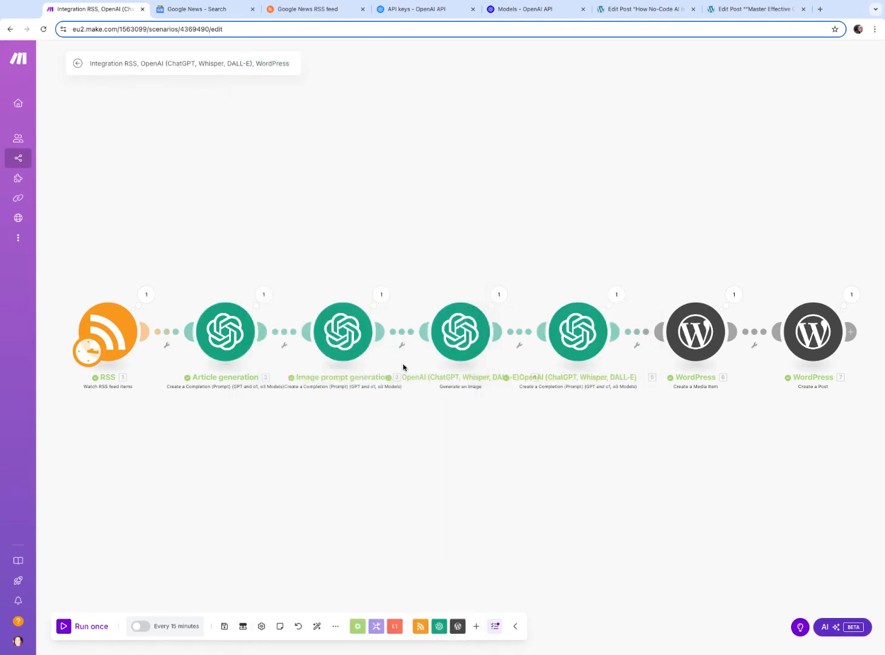
left_click(765, 9)
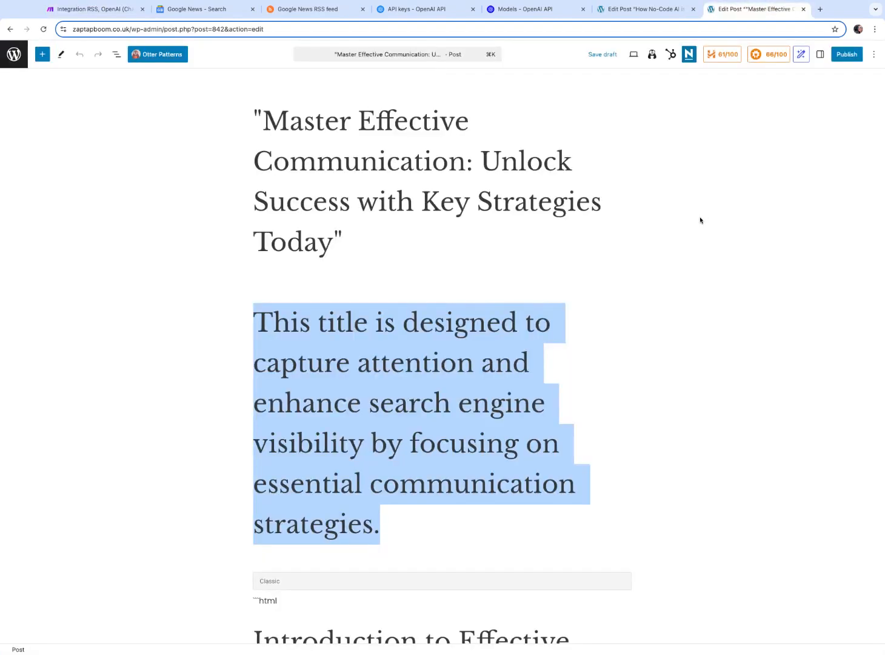
scroll(704, 215, "down", 5)
scroll(704, 214, "up", 5)
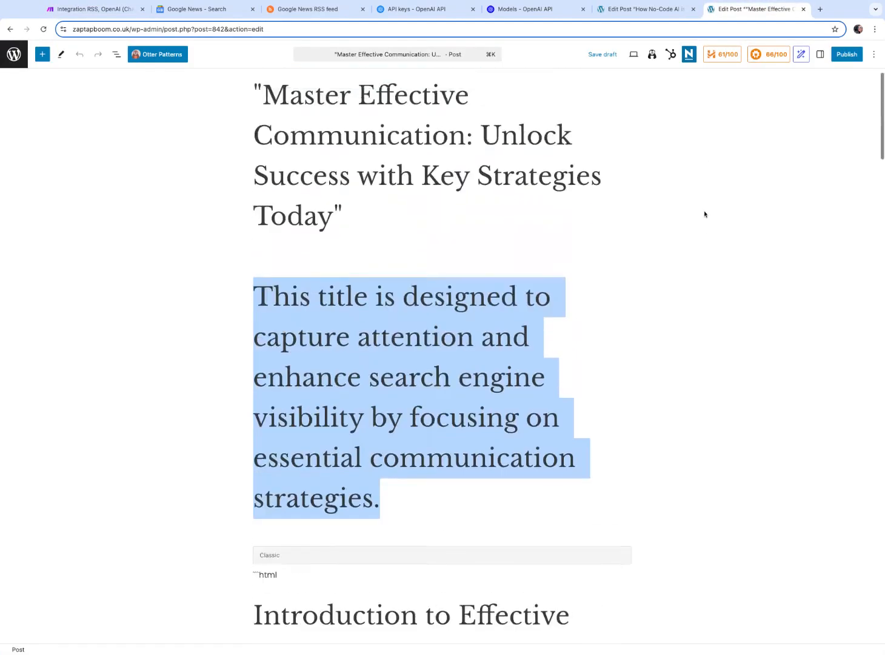
left_click(43, 30)
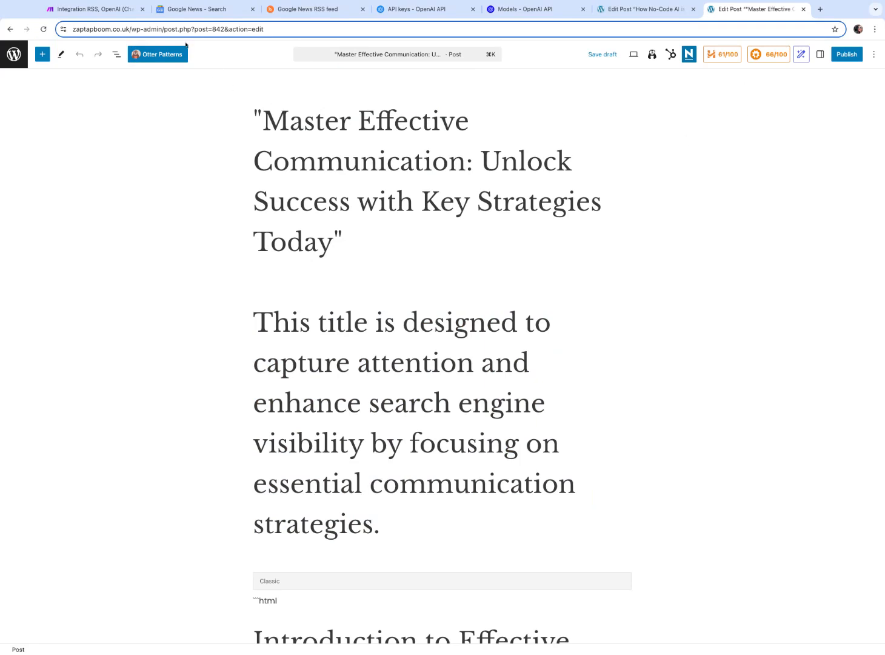
left_click(109, 9)
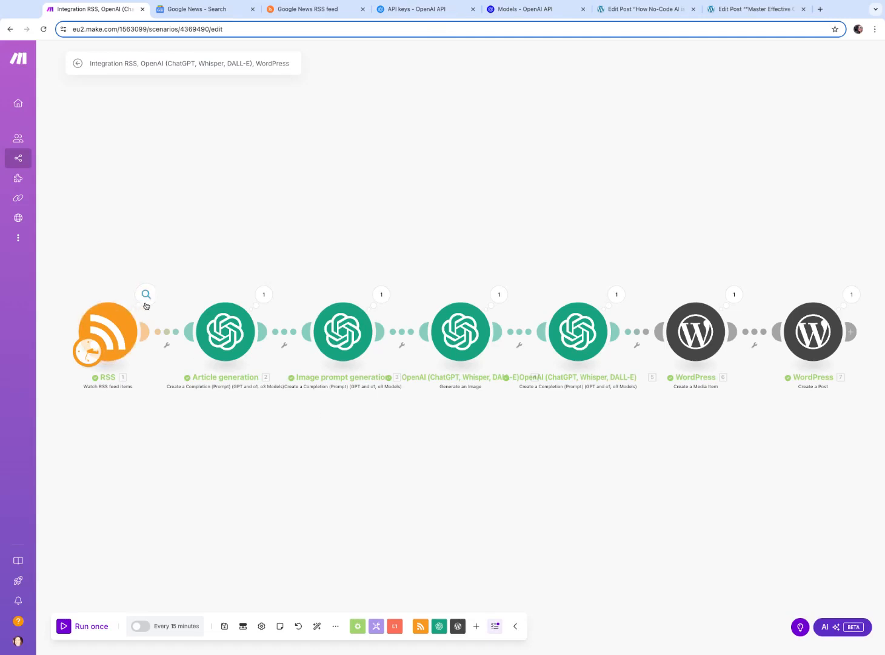
Run the scenario once
left_click(263, 294)
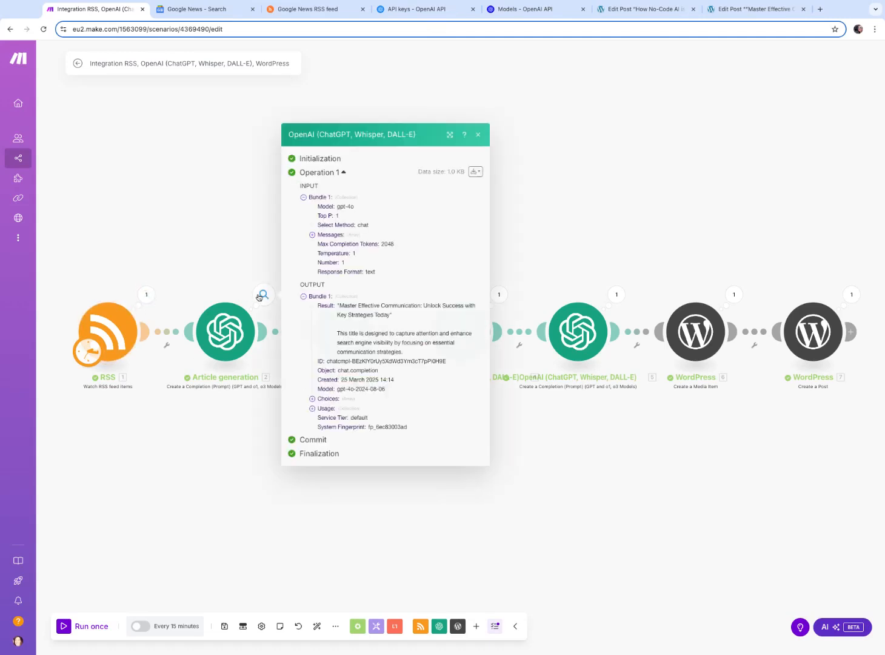
left_click(182, 269)
left_click(82, 625)
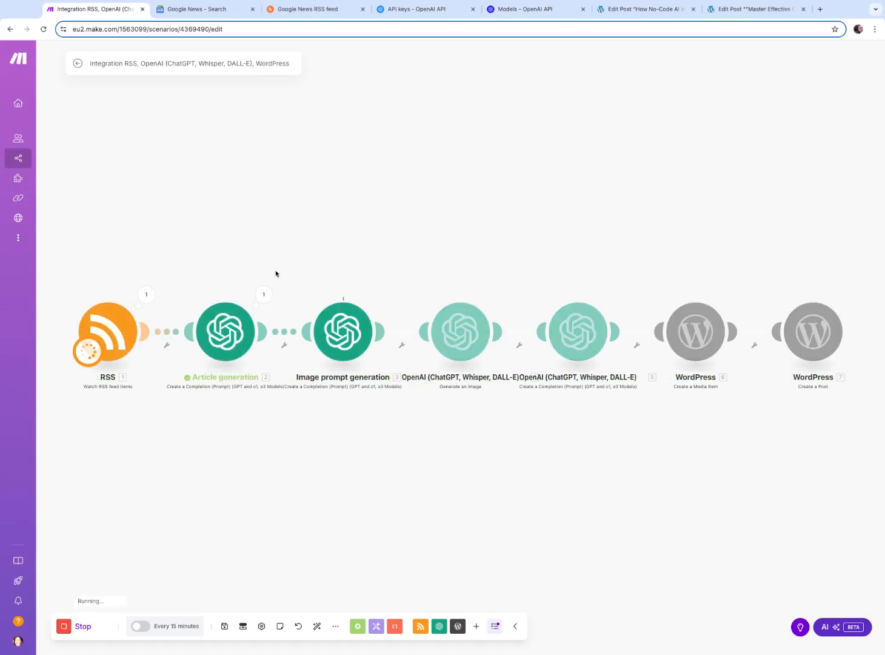
Inspect the Article generation module's new input message and its result choices
left_click(263, 295)
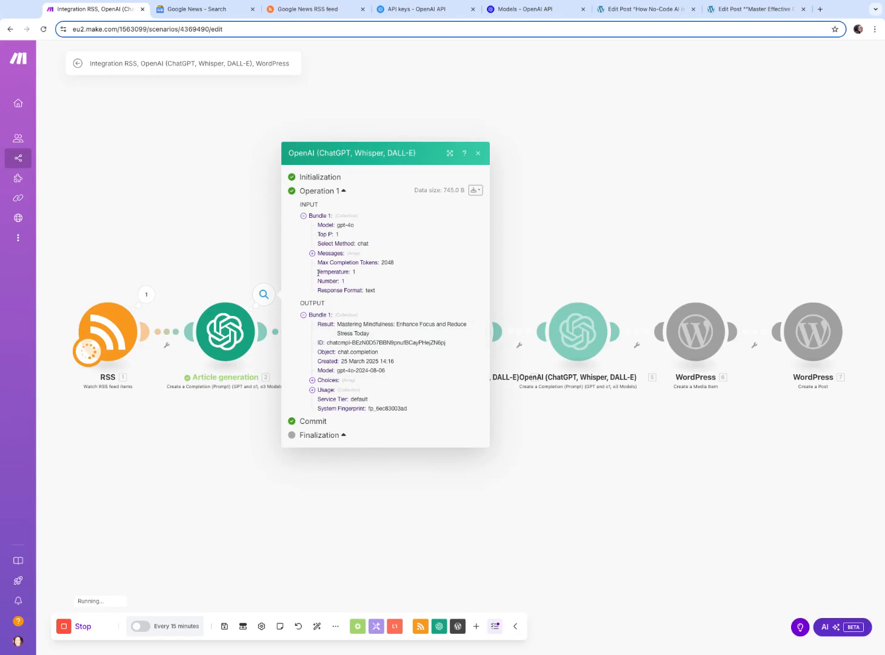
left_click(313, 253)
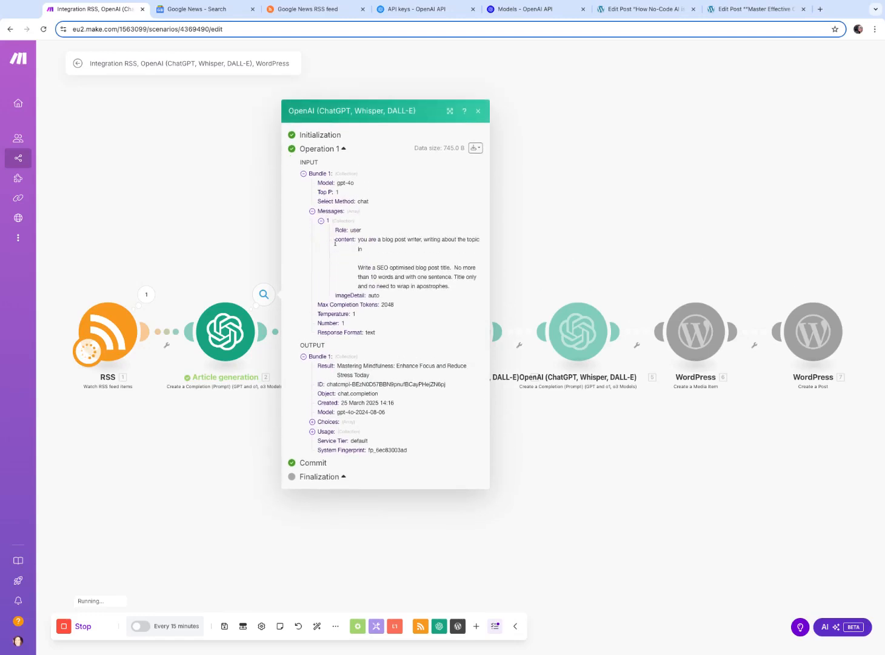
left_click(312, 422)
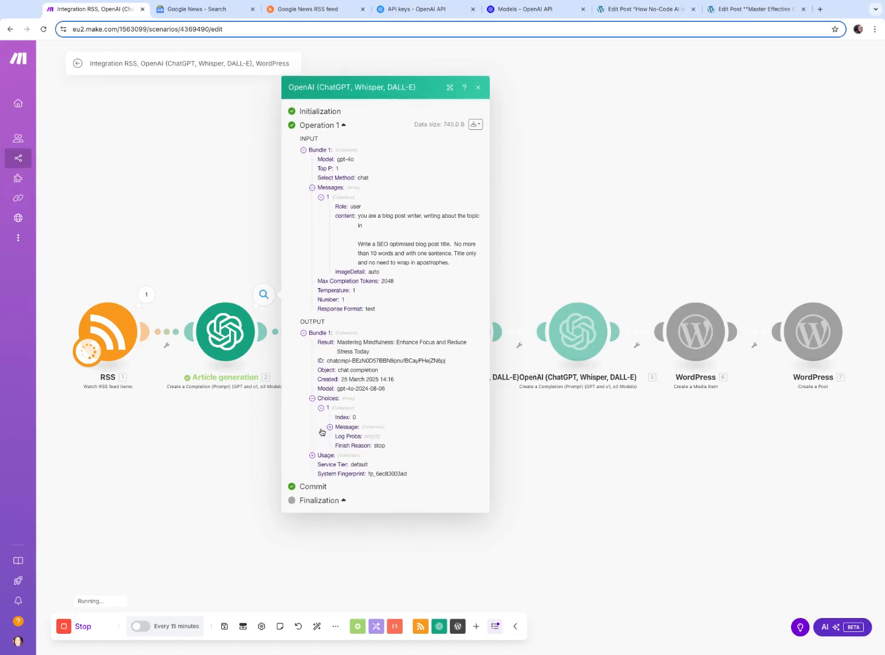
left_click(329, 427)
left_click_drag(443, 437, 368, 423)
left_click(673, 175)
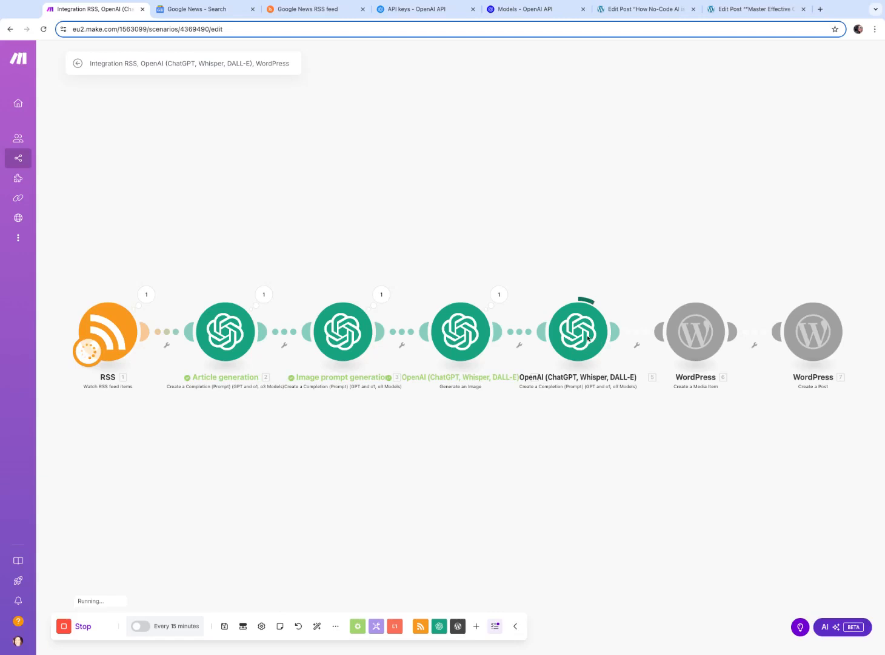
Inspect the image generation module's input prompt and output image data
scroll(589, 337, "up", 1)
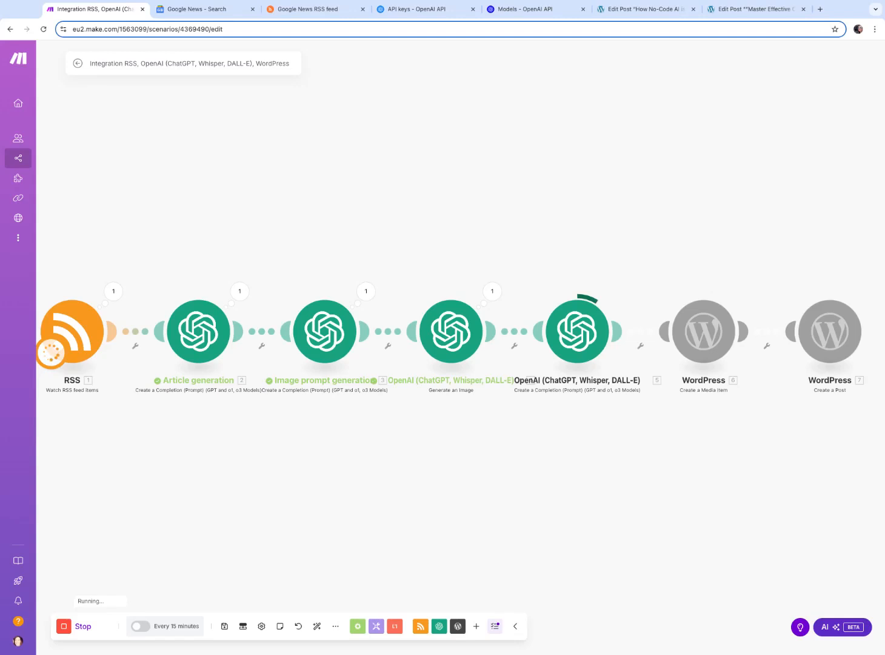
left_click(492, 291)
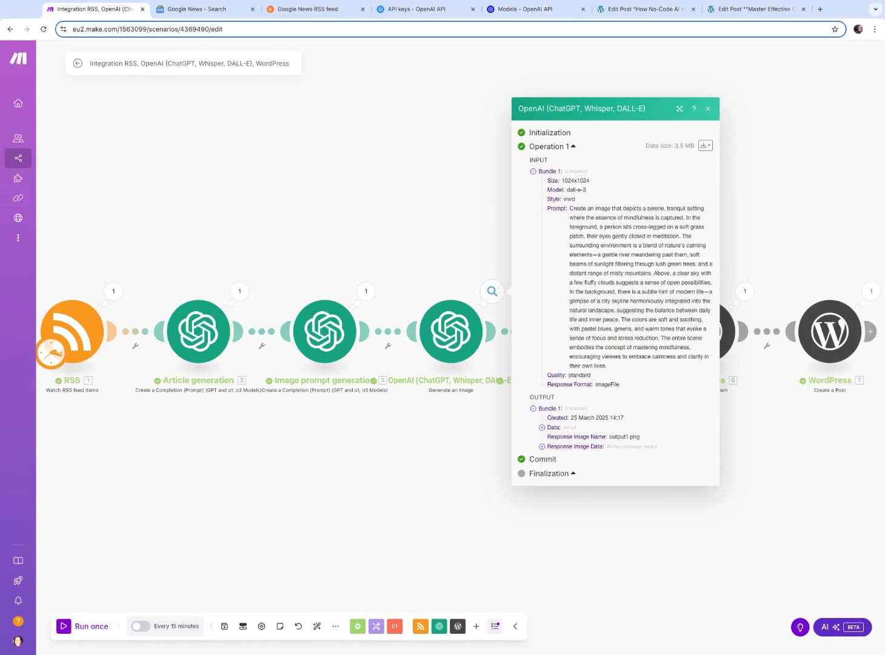
left_click(543, 428)
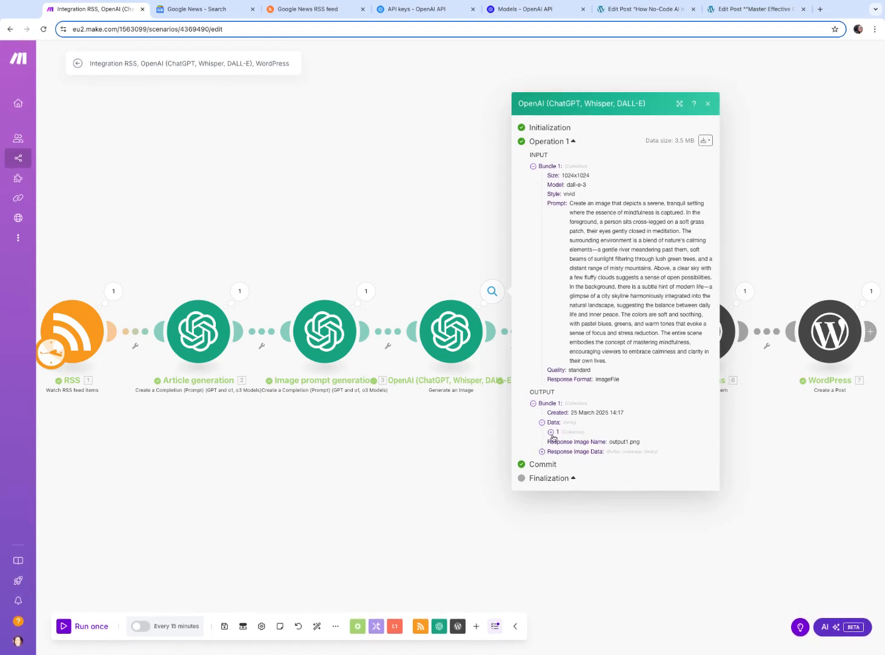
left_click(542, 428)
left_click(560, 442)
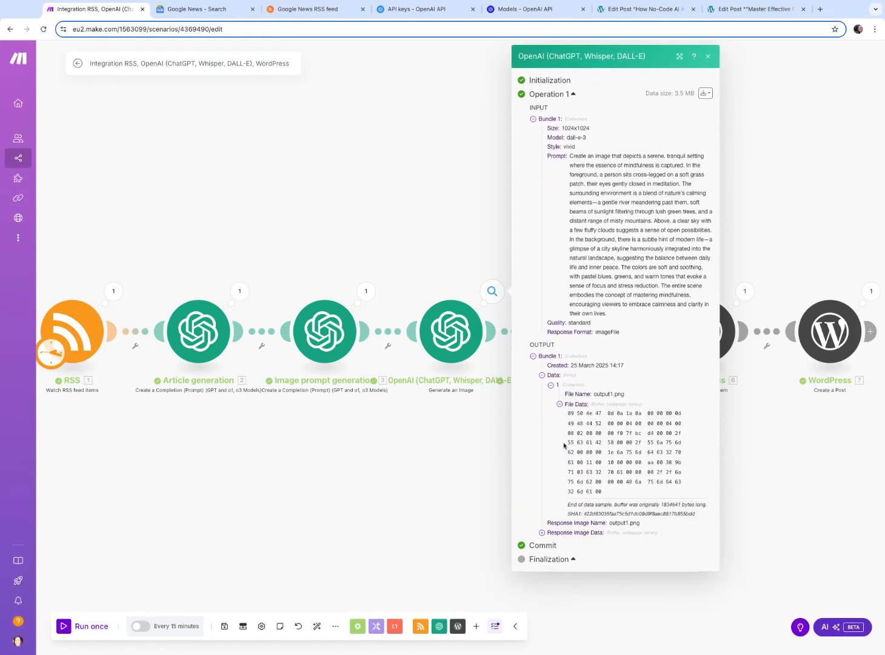
mouse_move(614, 394)
left_mouse_down()
mouse_move(631, 394)
mouse_move(580, 395)
left_mouse_up()
left_click(767, 200)
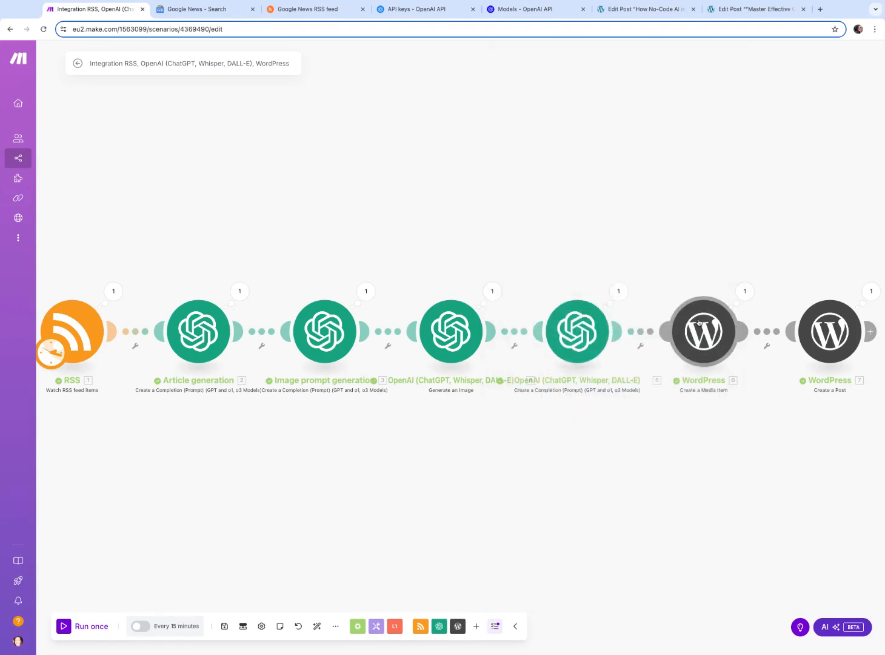
Inspect the WordPress Create a Media Item output and select its Guid URL
left_click(745, 292)
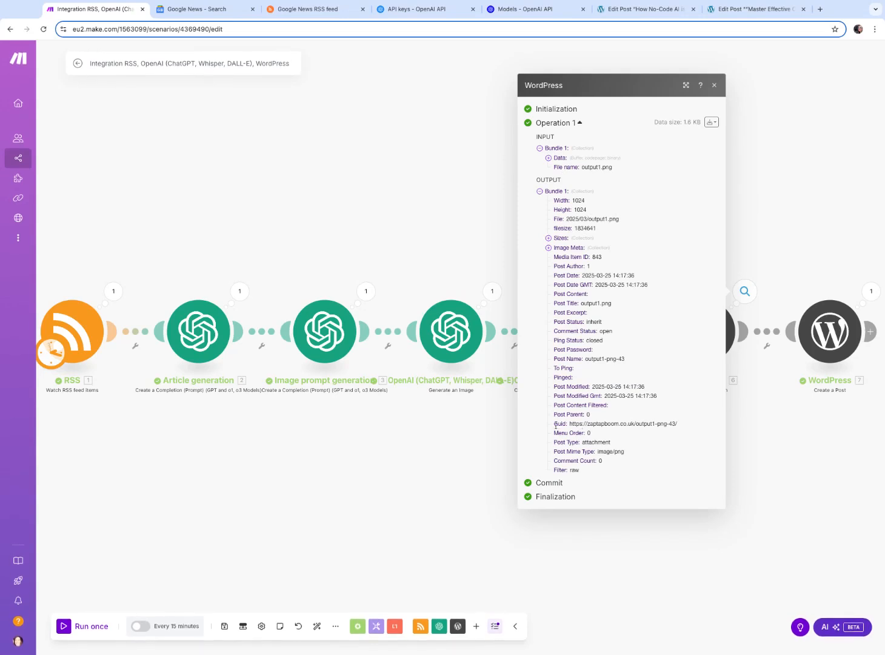
left_click_drag(569, 423, 677, 424)
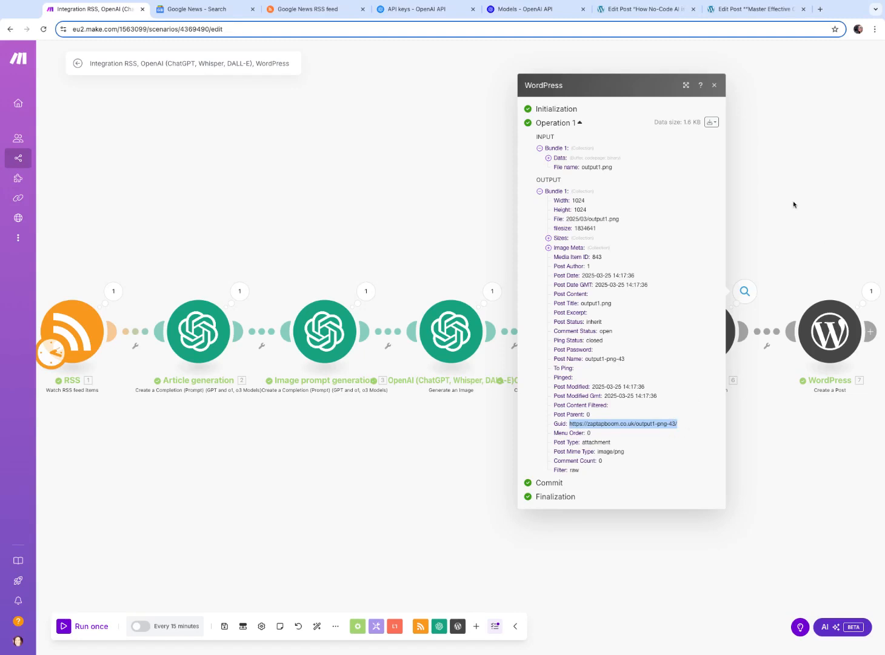
left_click(856, 210)
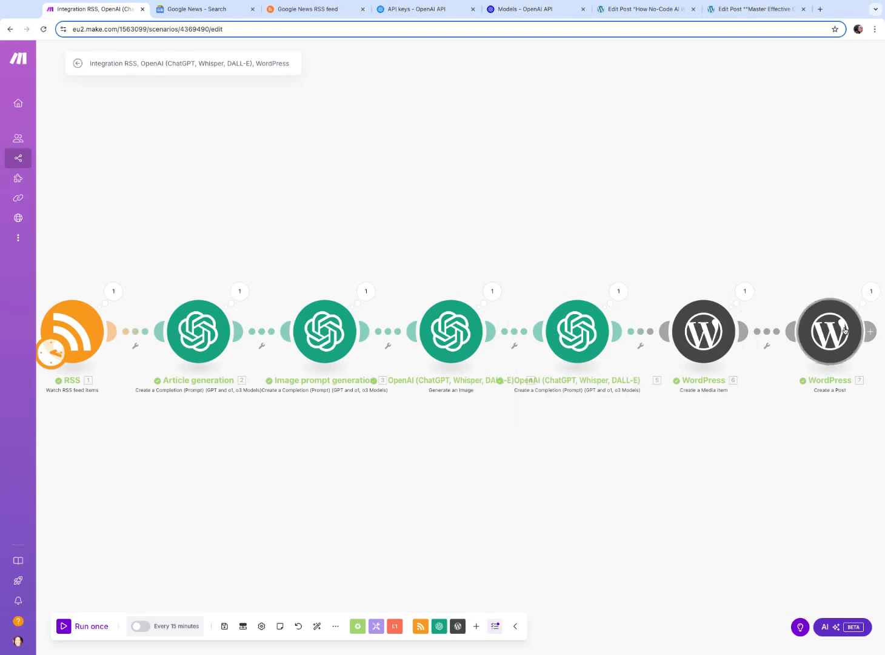
left_click(874, 297)
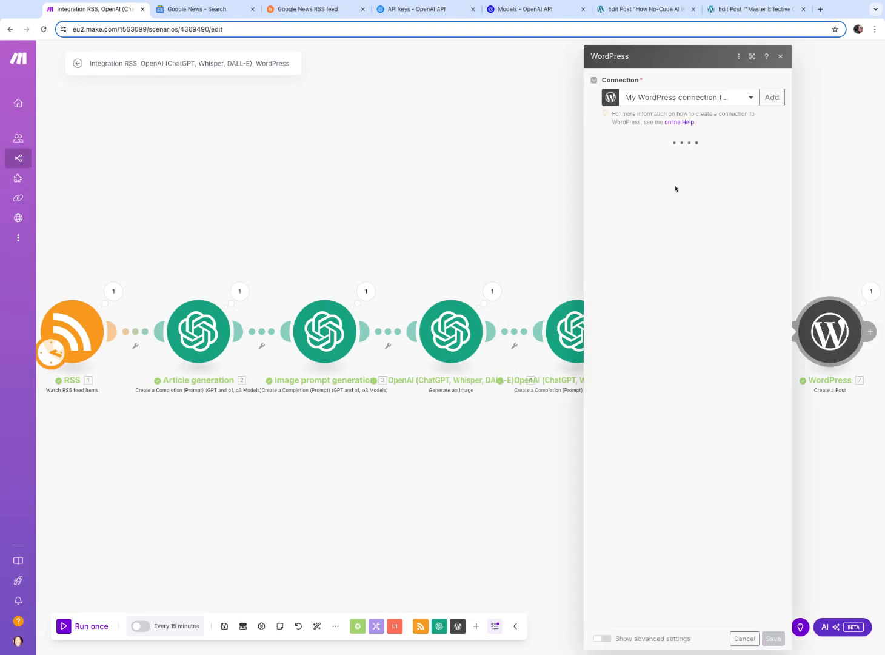
left_click(740, 195)
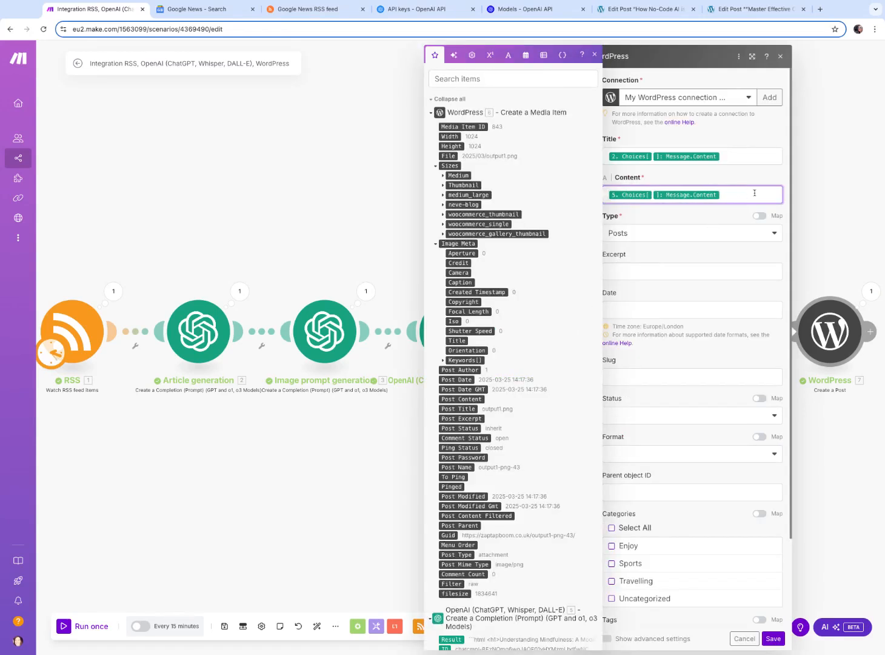
left_click(780, 55)
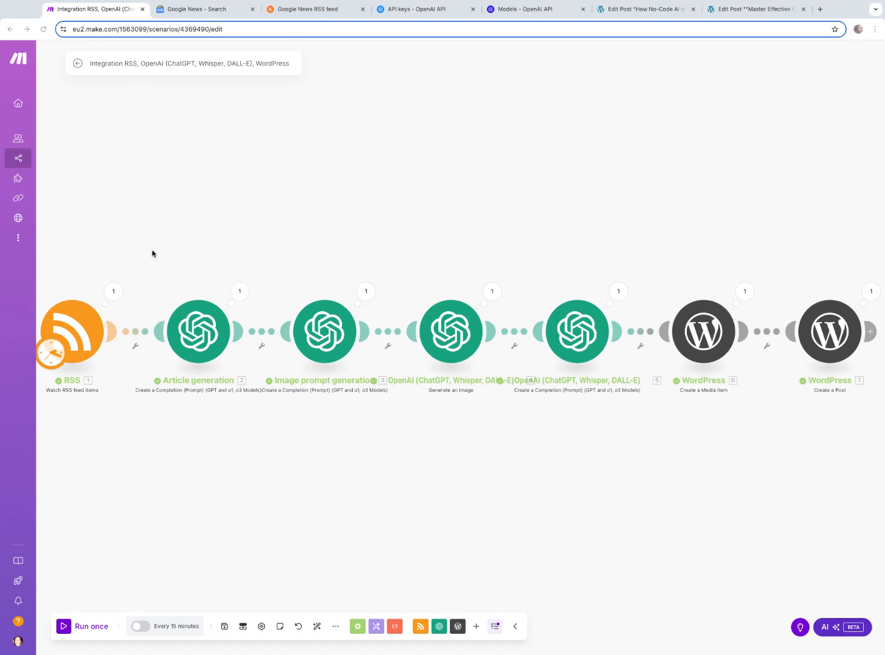
In the Create a Post module's Content, prepend a centered figure with class wp-block-image-size-large and an img whose src maps the media item's Guid
left_click(830, 331)
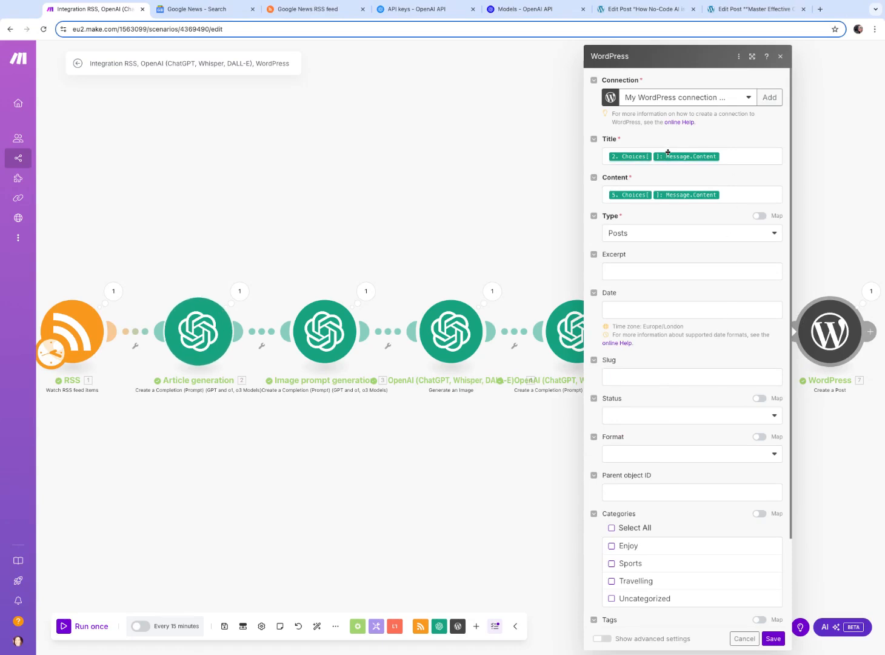
left_click(763, 201)
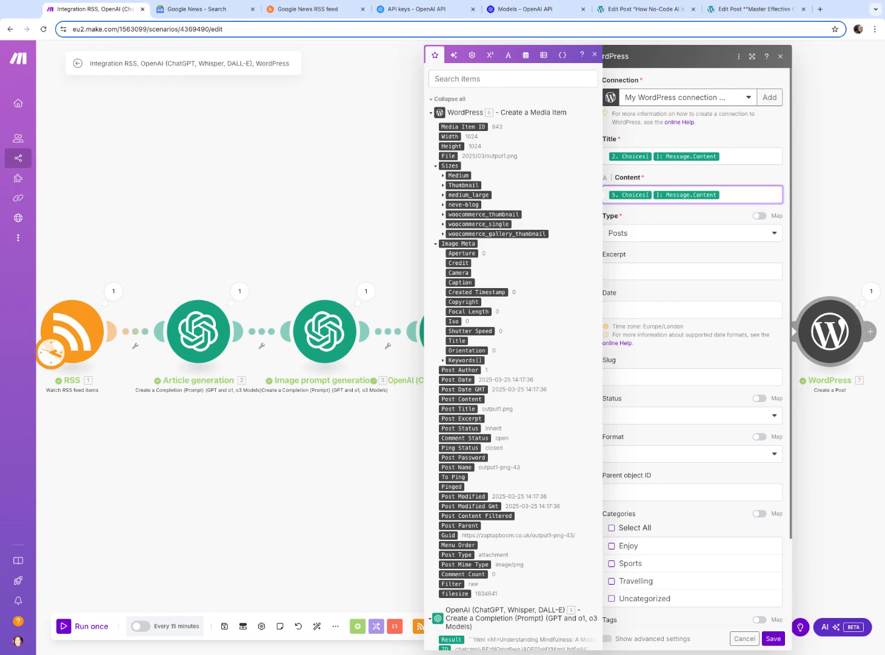
type("<center>figureclass=")
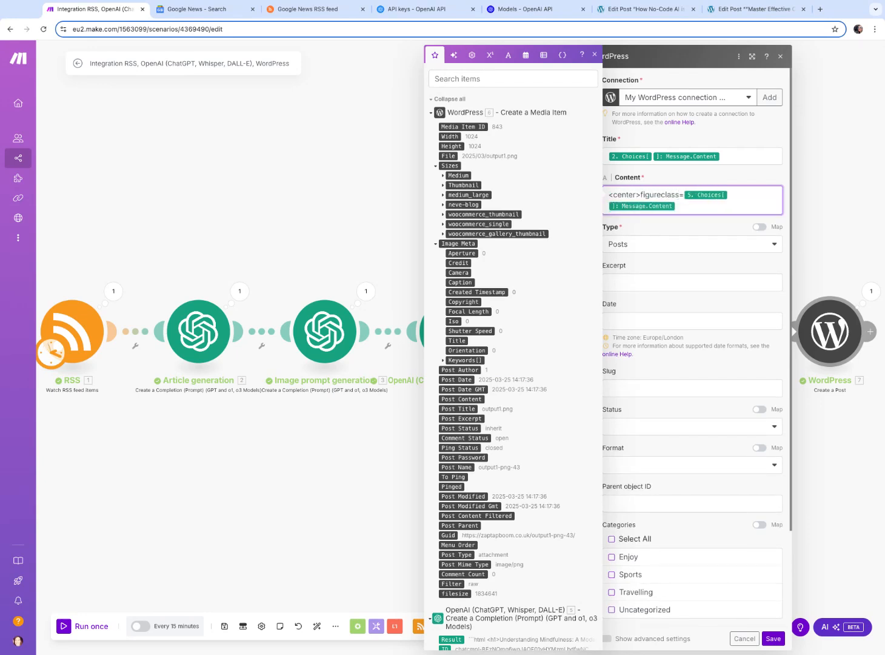
type("w")
type("'wp=block-image-")
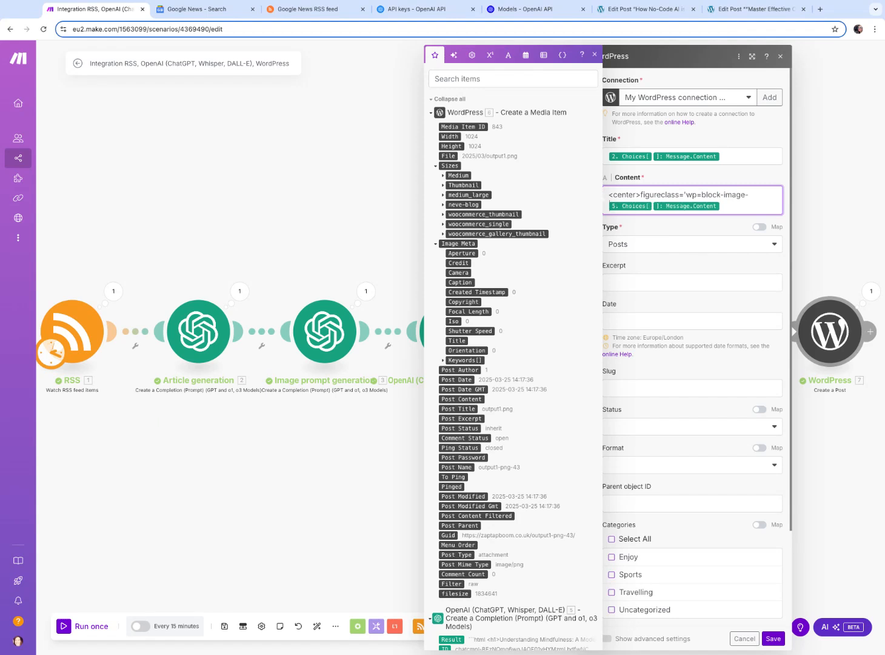
type("size-large\"")
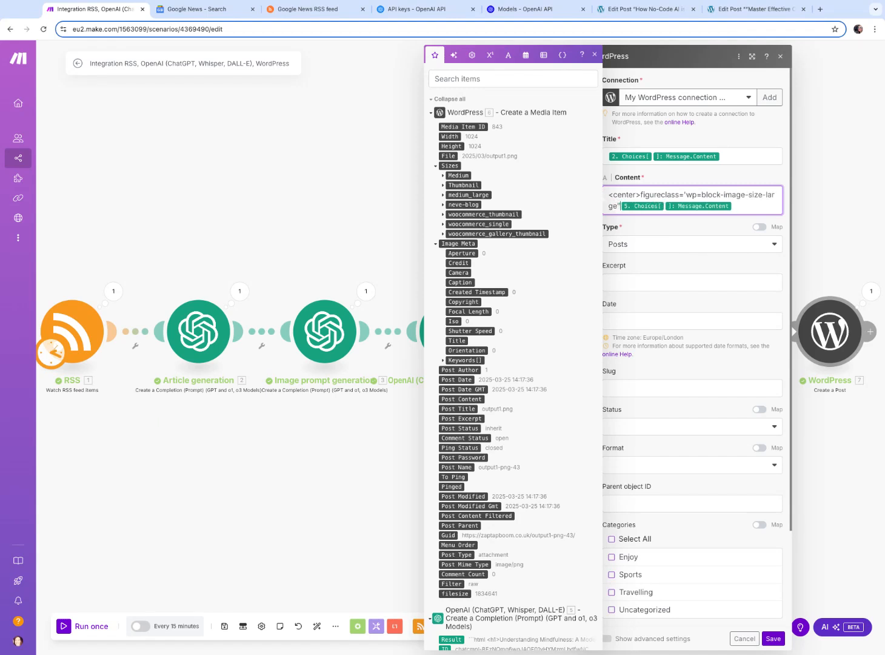
type("><img src=\"")
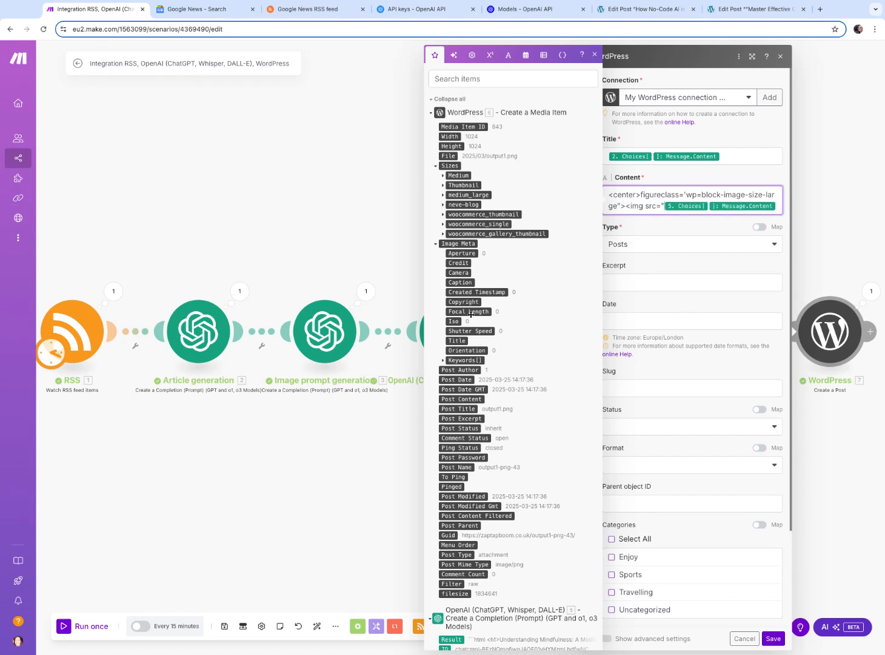
scroll(453, 303, "down", 1)
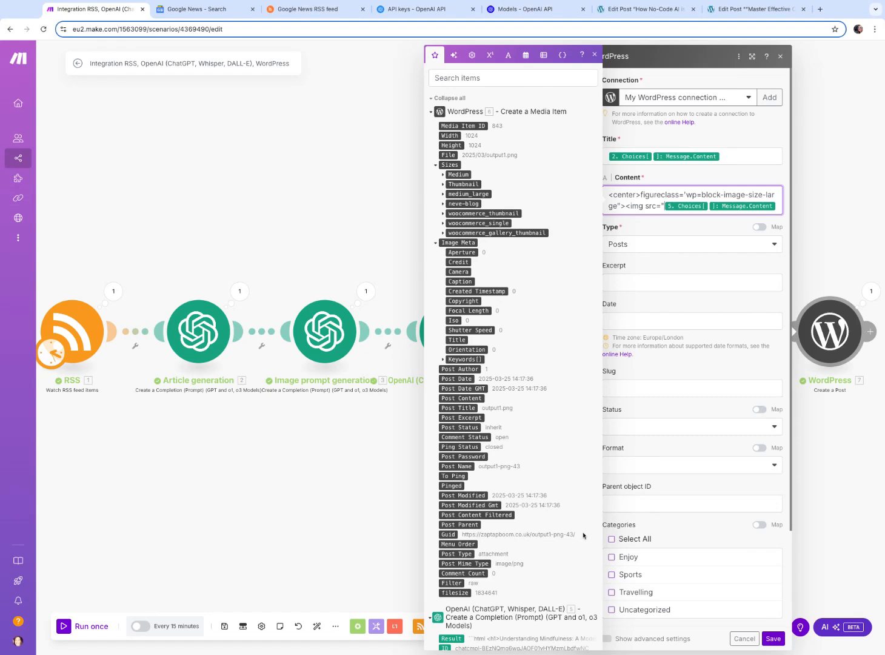
left_click(448, 535)
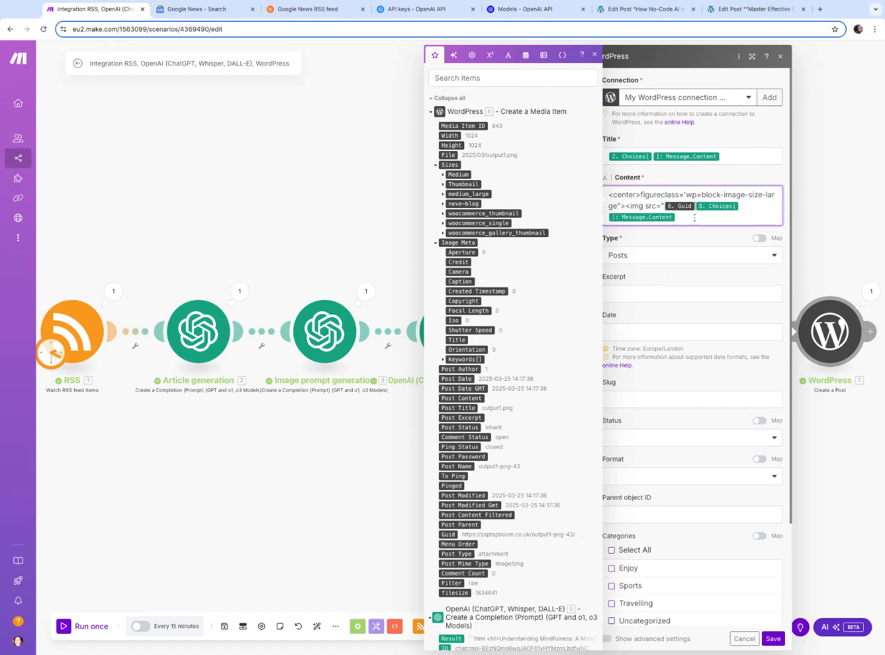
Finish the image tag with alt and style width:650px;height:auto, close the figure and center tags, add two line breaks, and save
type("\" alt=")
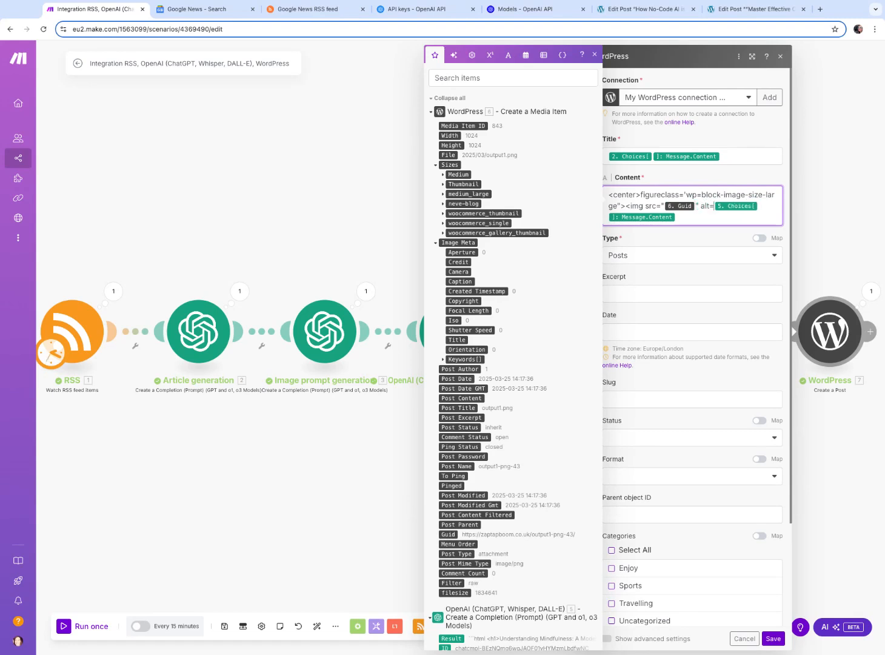
type("\"")
type("style=width:650px;")
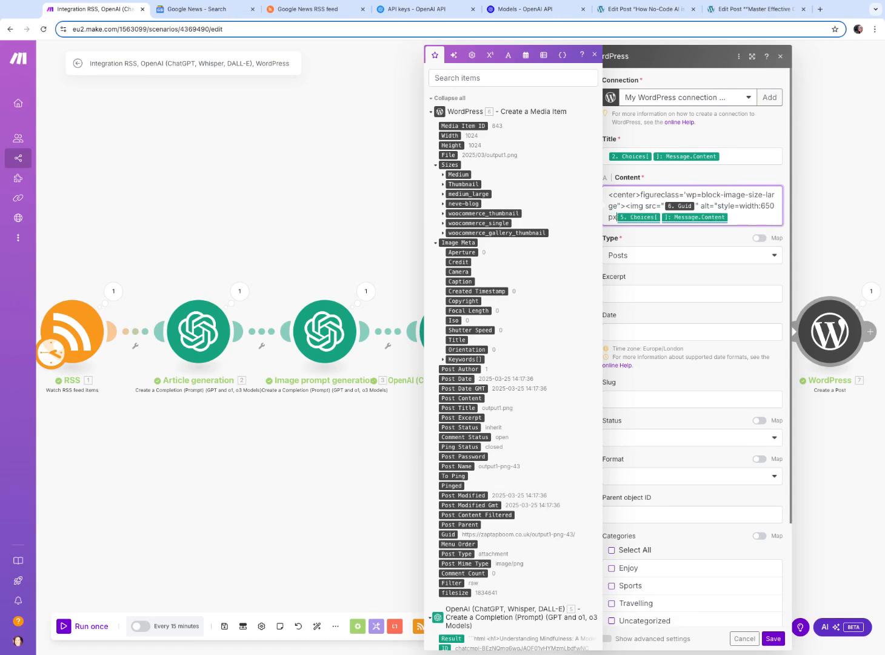
type("height:a")
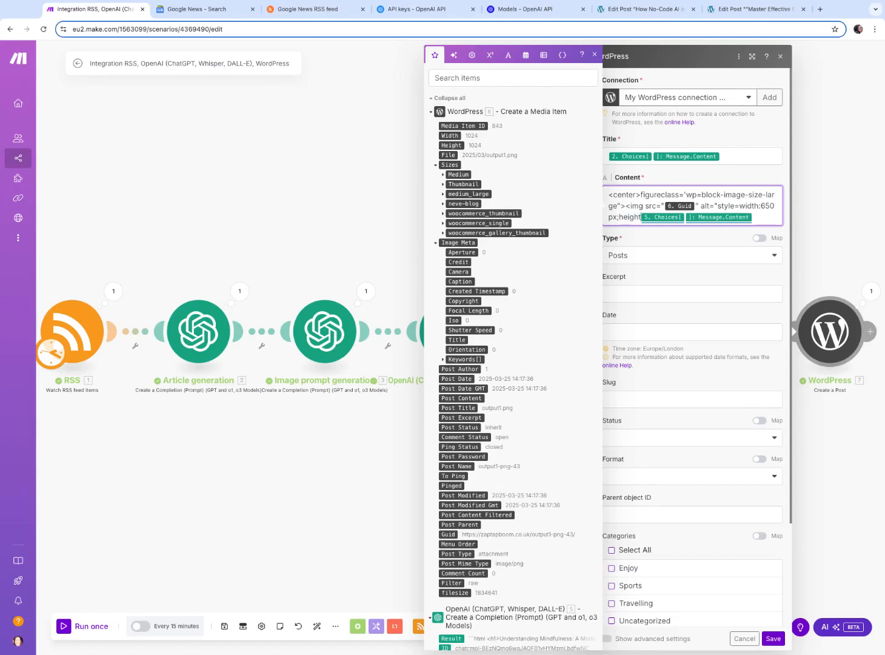
type("uto")
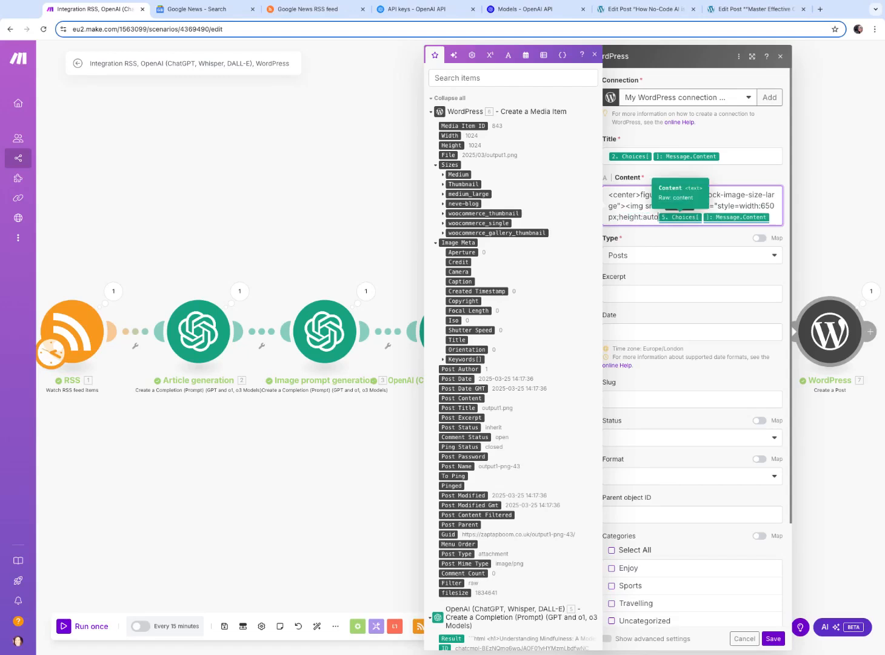
type("\"/")
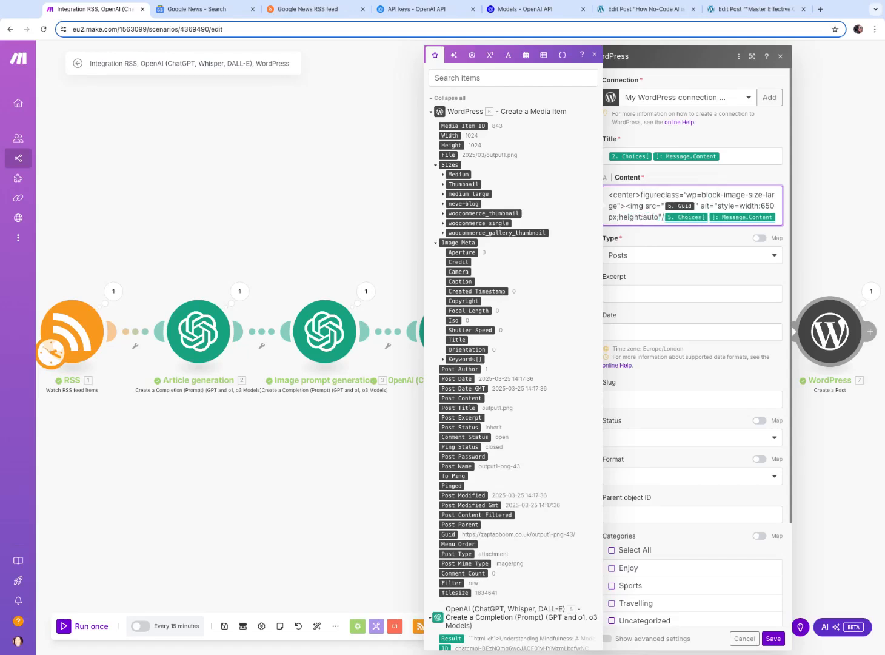
type(">")
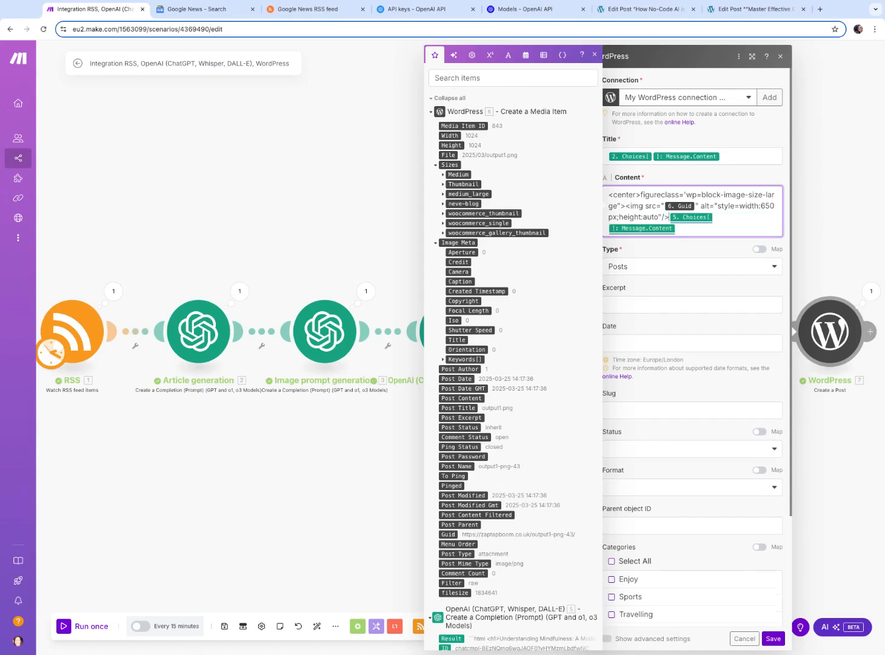
type("</figure>")
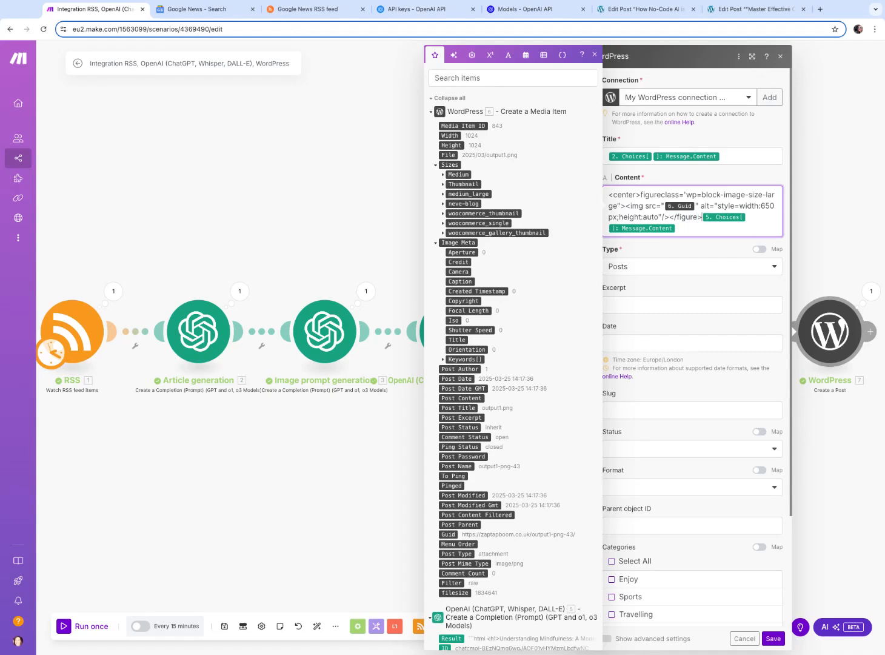
type("<c")
key("BackSpace")
type("/center>")
key("Return")
key("Return")
left_click(662, 264)
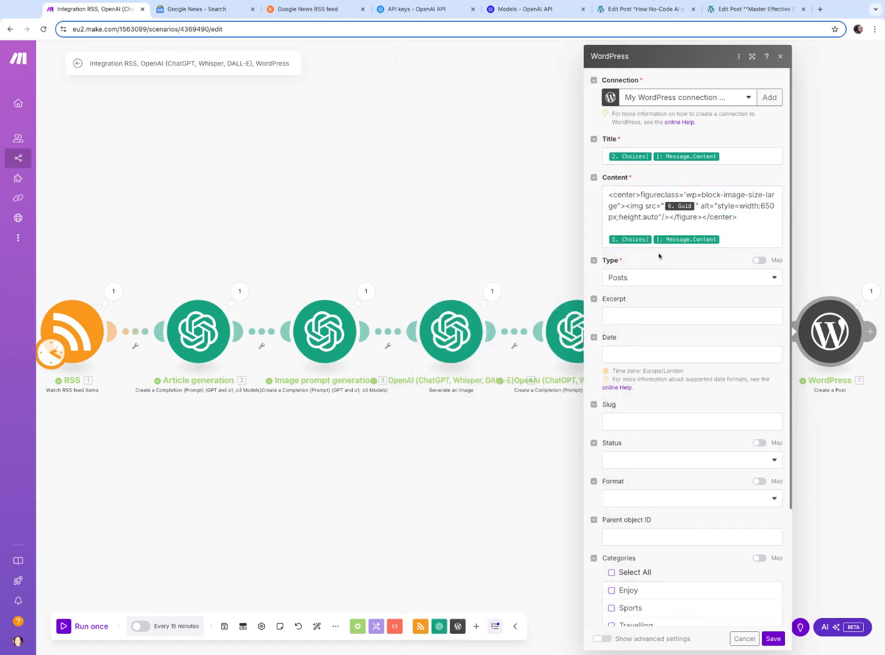
scroll(713, 567, "down", 1)
scroll(714, 567, "down", 2)
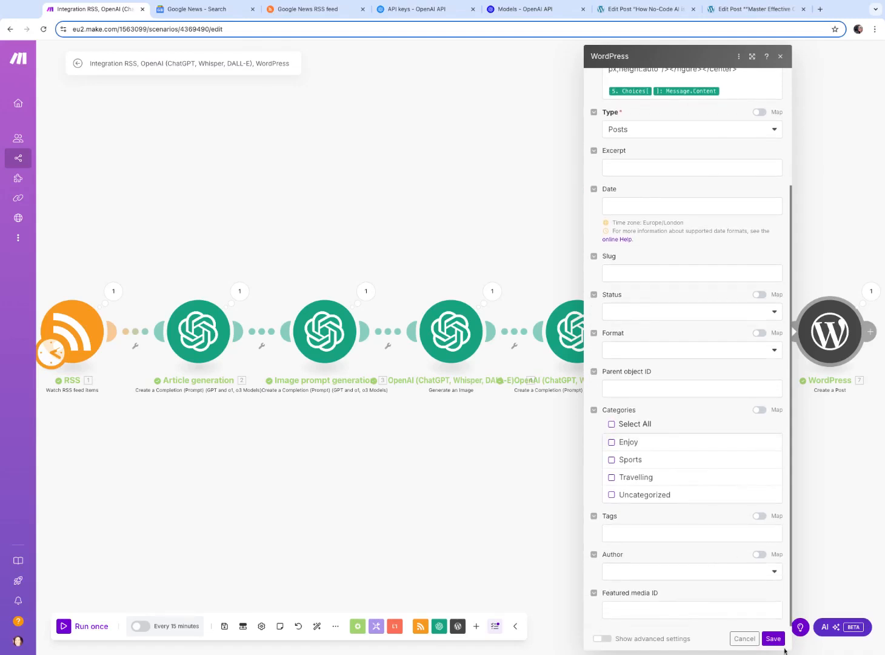
left_click(773, 638)
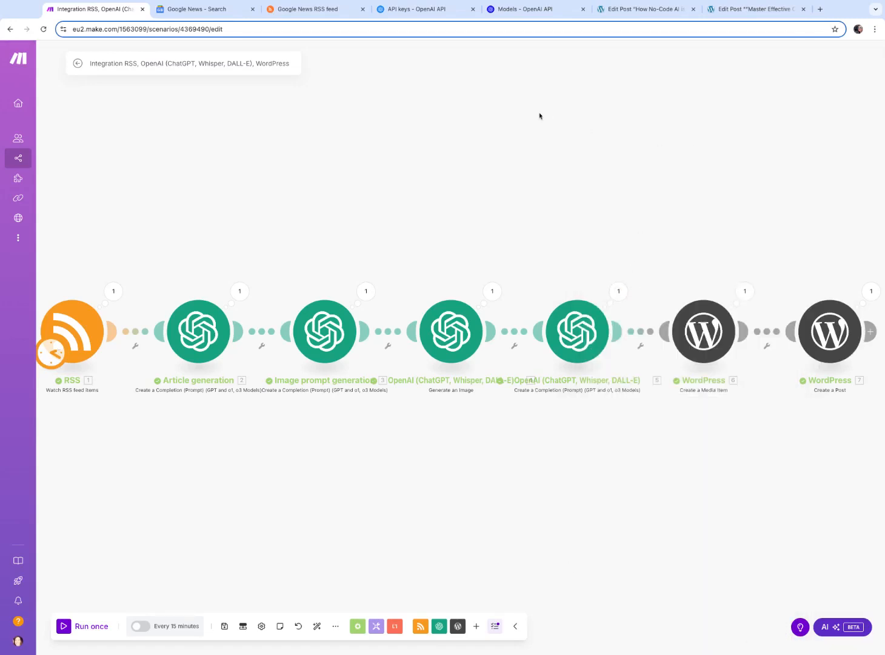
Reload the scenario editor and run the scenario once
left_click(43, 29)
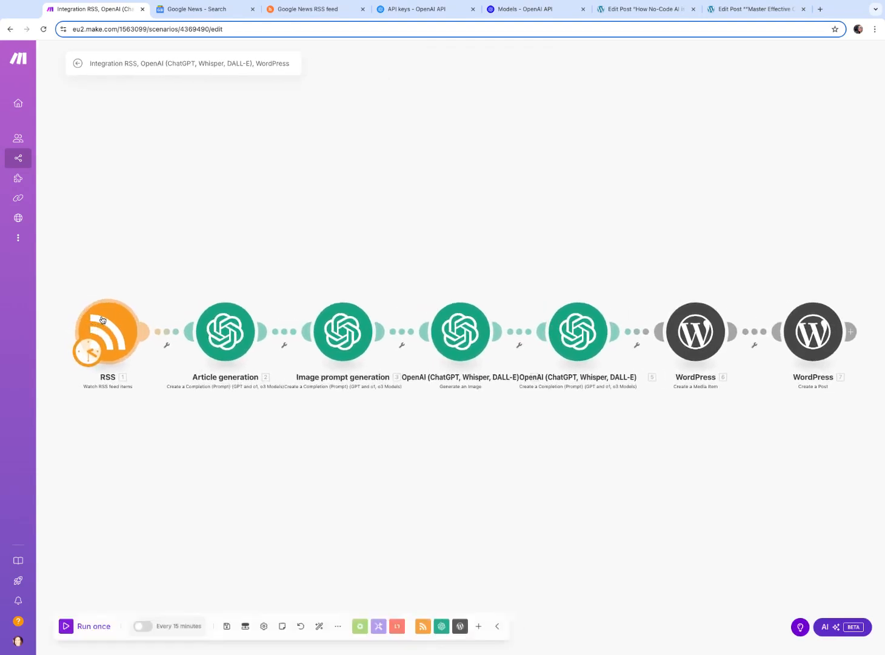
left_click(73, 627)
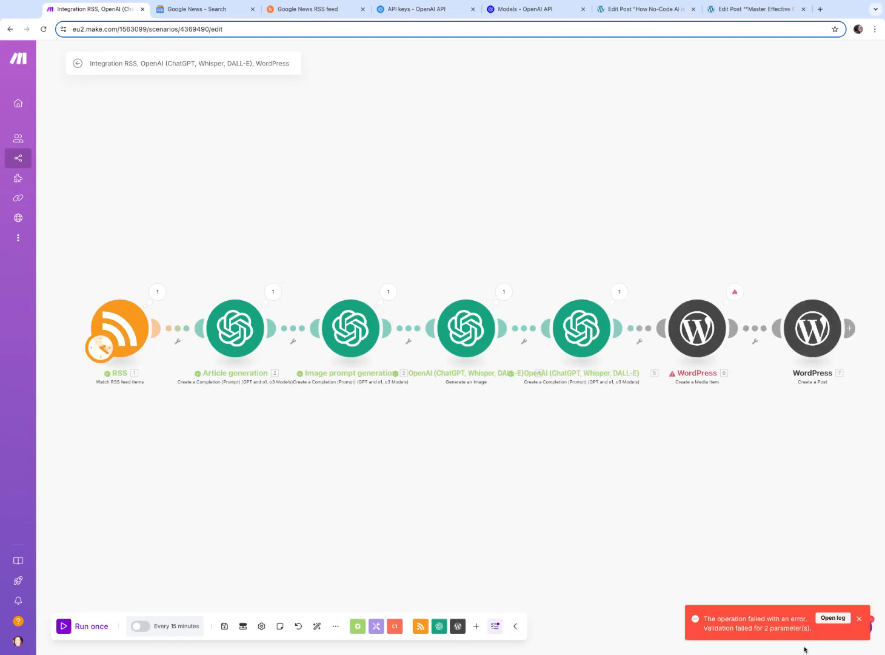
Inspect the execution log and the Create a Media Item module's error details and settings
left_click(831, 618)
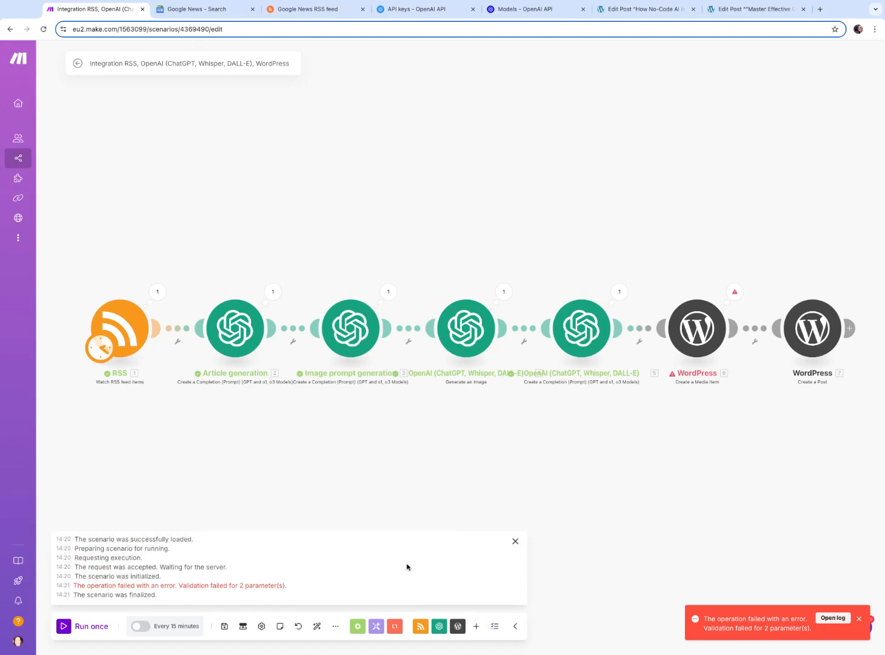
left_click(735, 292)
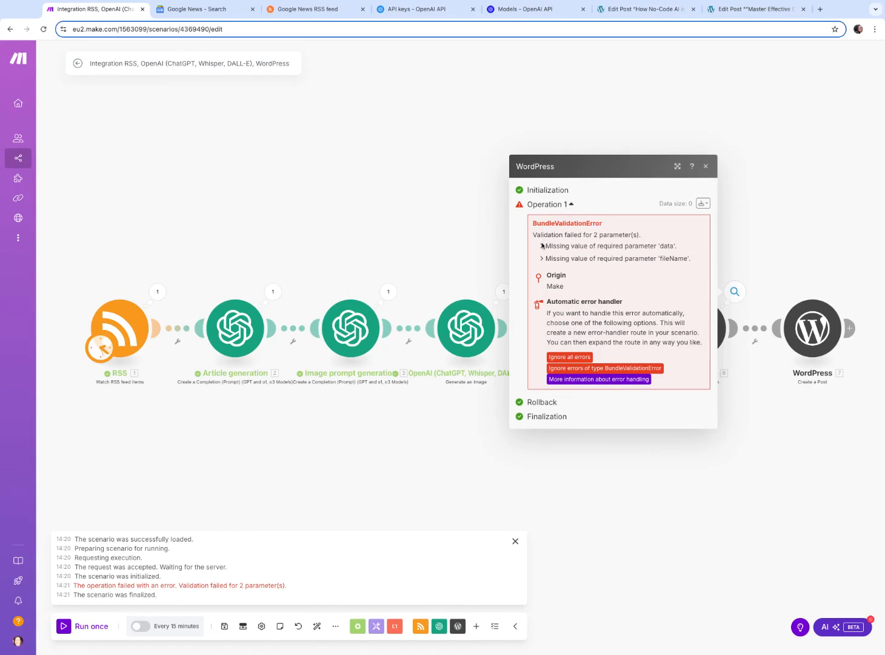
left_click(774, 173)
left_click(714, 310)
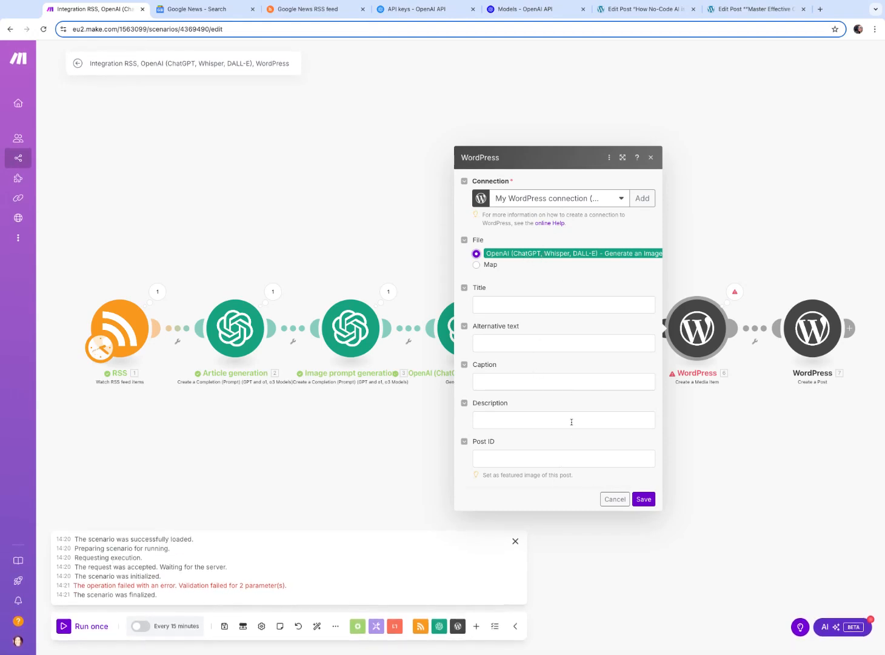
scroll(431, 289, "down", 1)
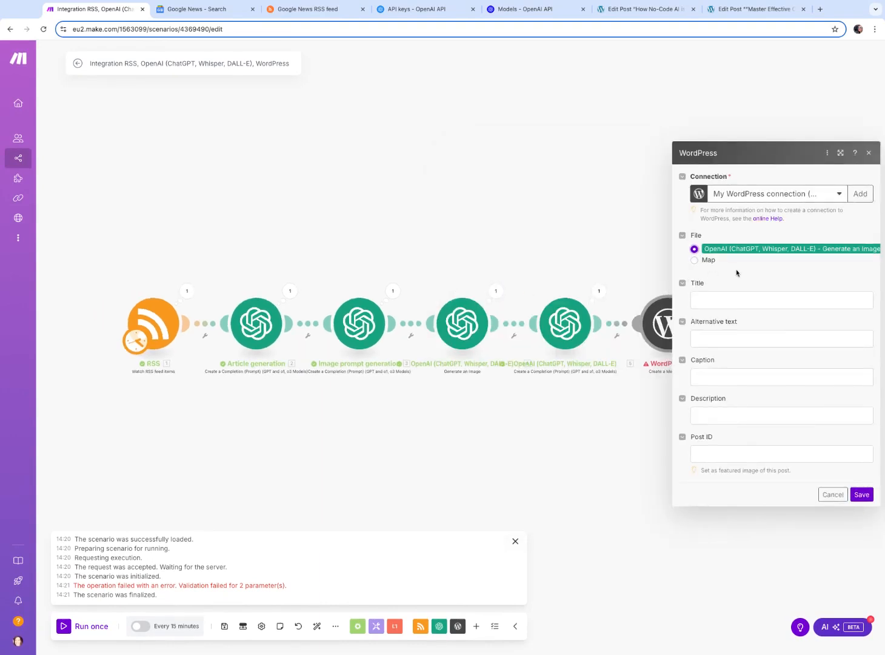
Inspect the fifth OpenAI module's input message content from the run
left_click(599, 291)
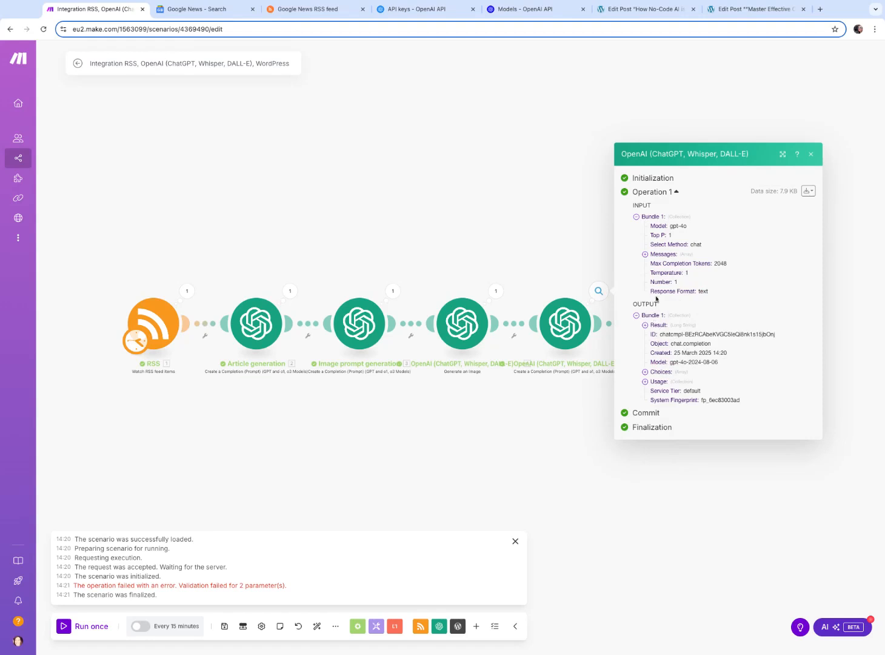
left_click(645, 254)
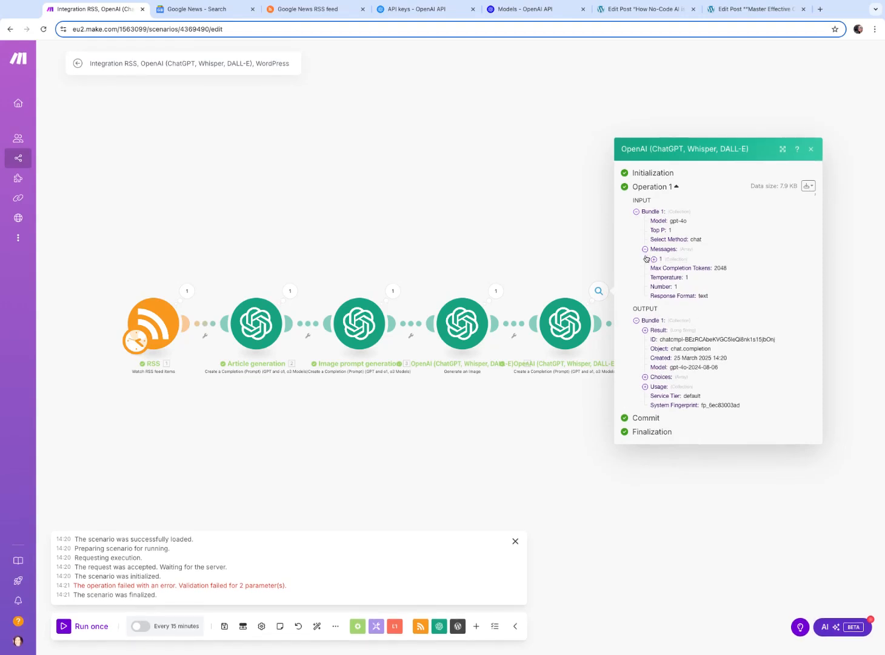
left_click(654, 259)
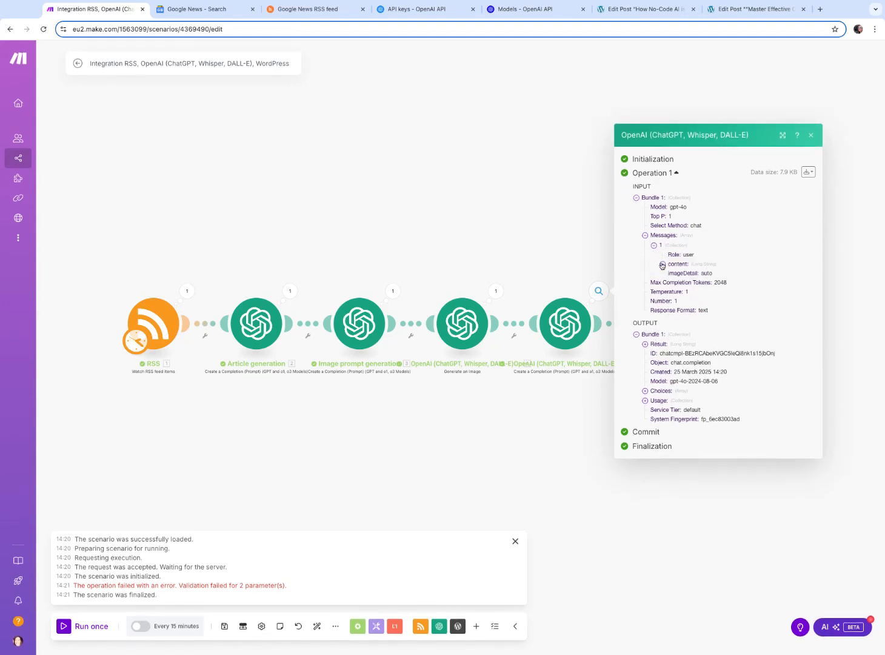
left_click(663, 266)
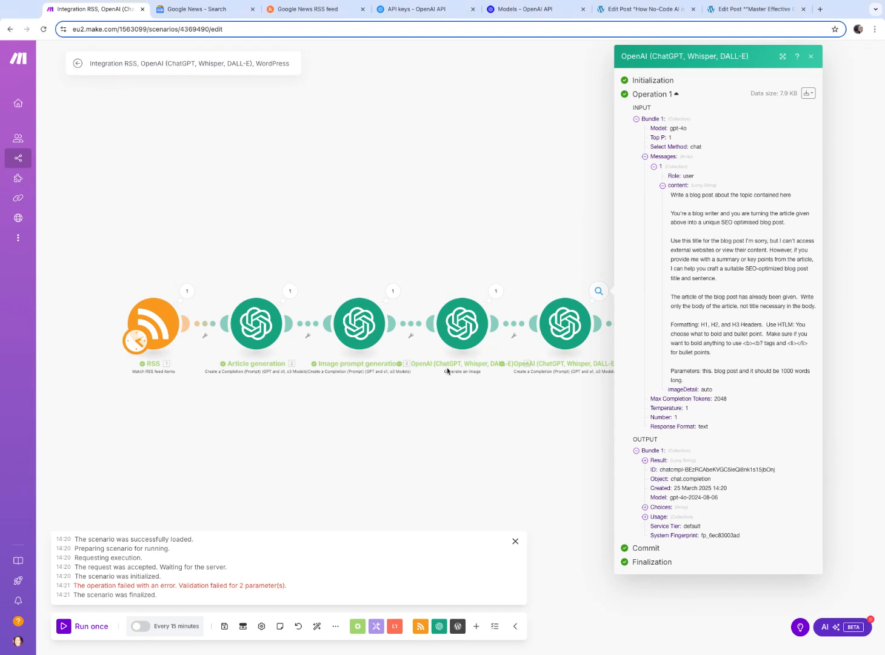
Review the image generation module's run data, then open its settings and show the advanced settings
left_click(464, 337)
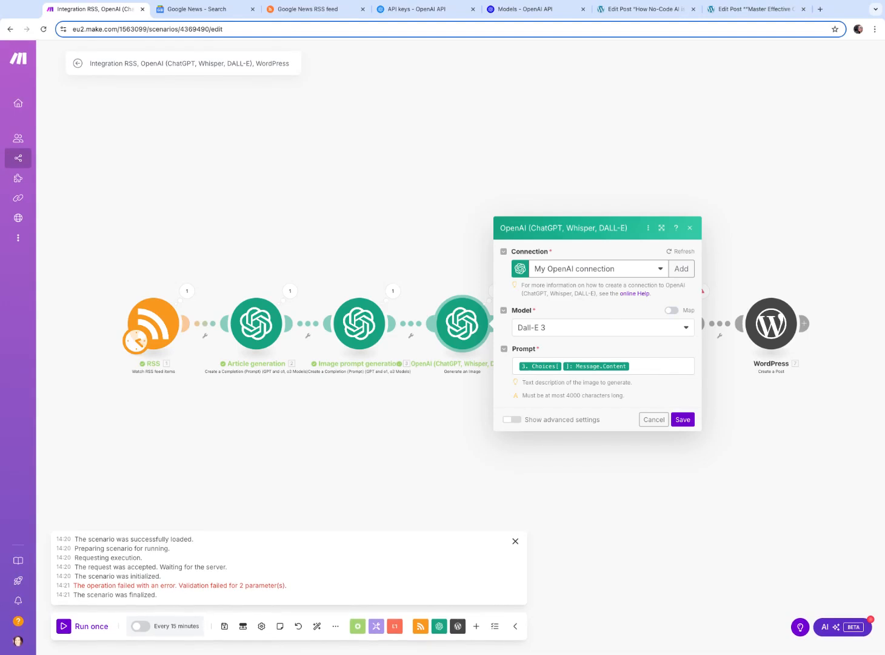
left_click(597, 156)
left_click(498, 291)
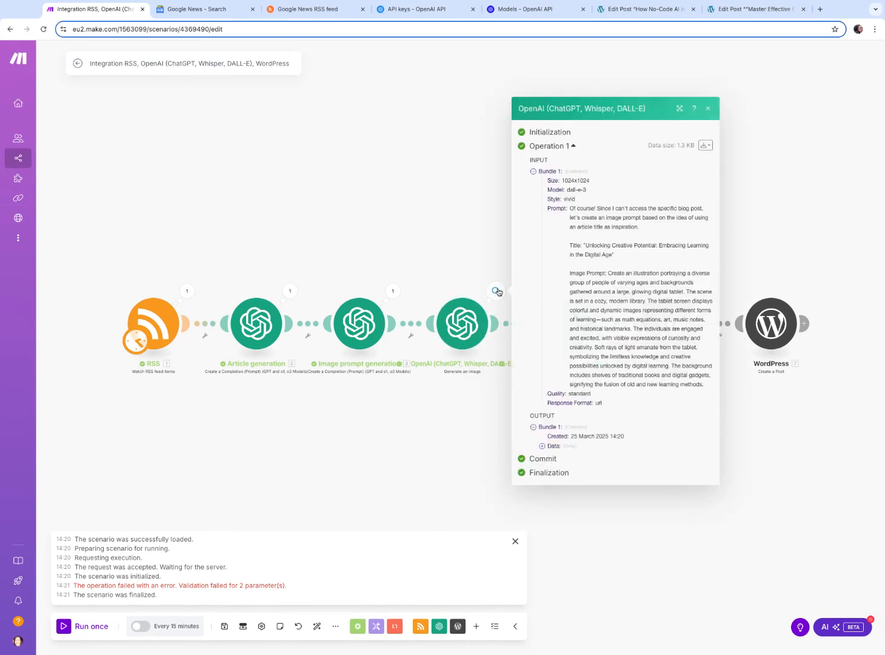
left_click(804, 206)
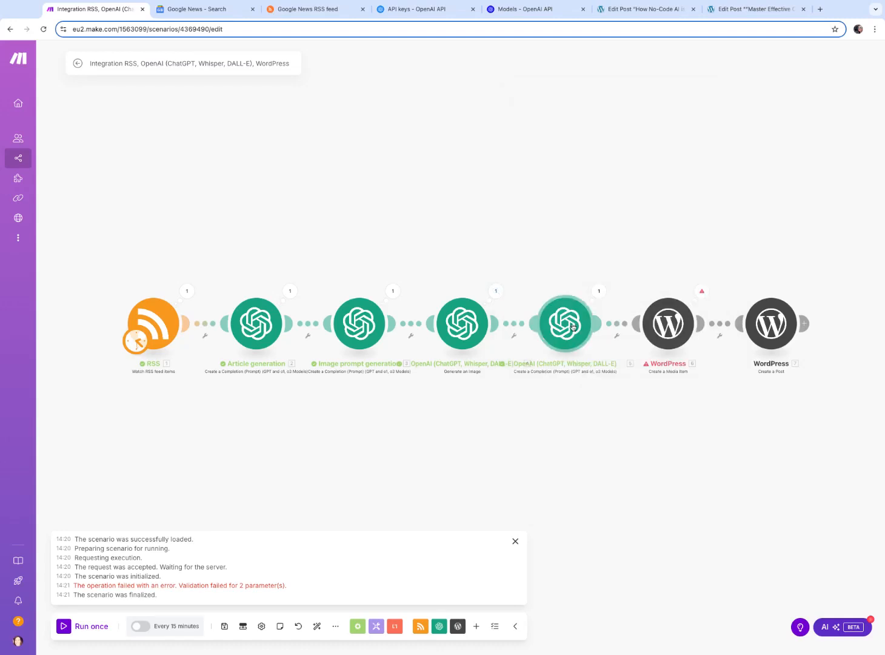
left_click(496, 292)
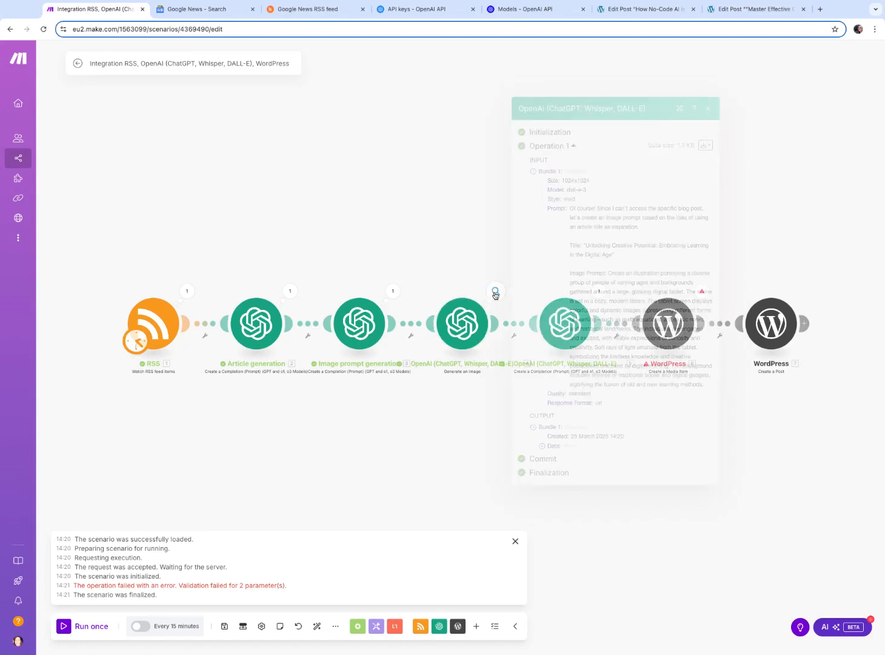
left_click(471, 323)
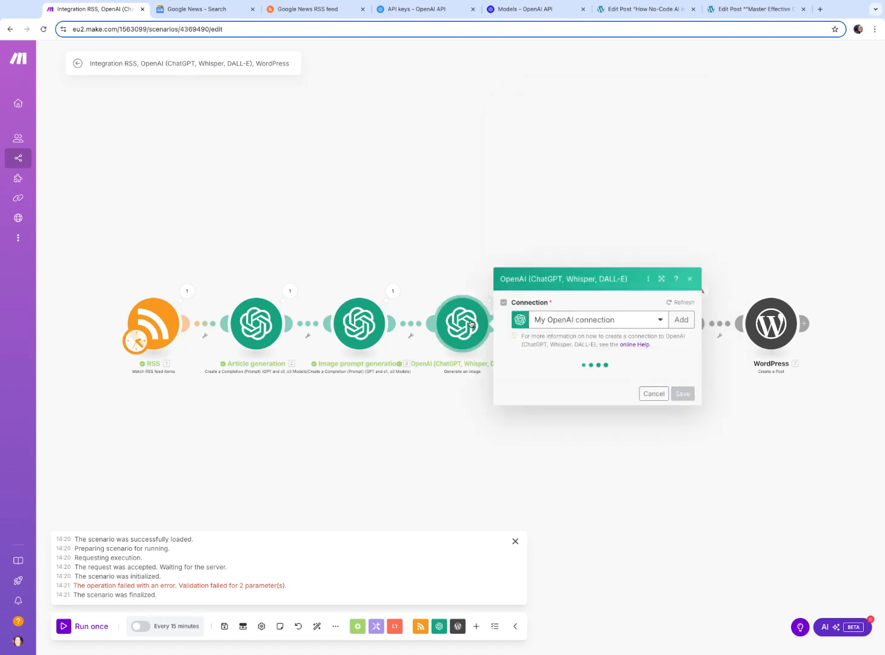
left_click(516, 541)
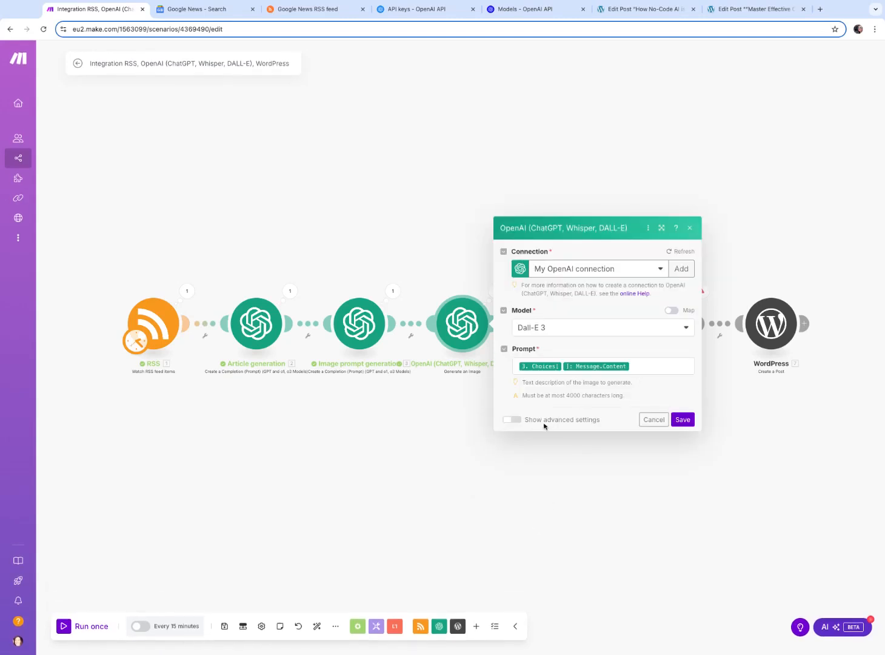
left_click(519, 424)
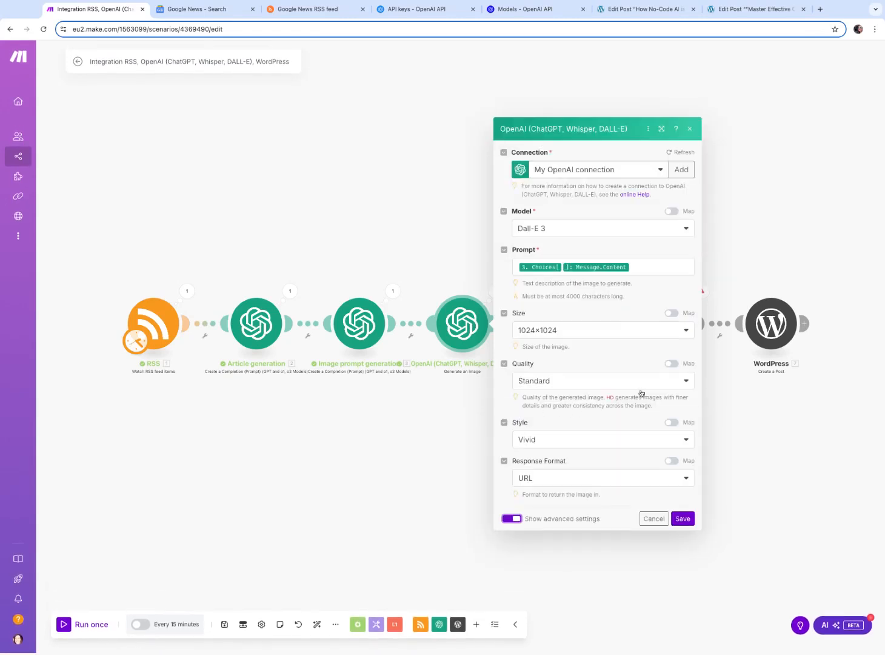
Set the image generation module's response format to Image File and save the module
left_click(544, 483)
left_click(533, 526)
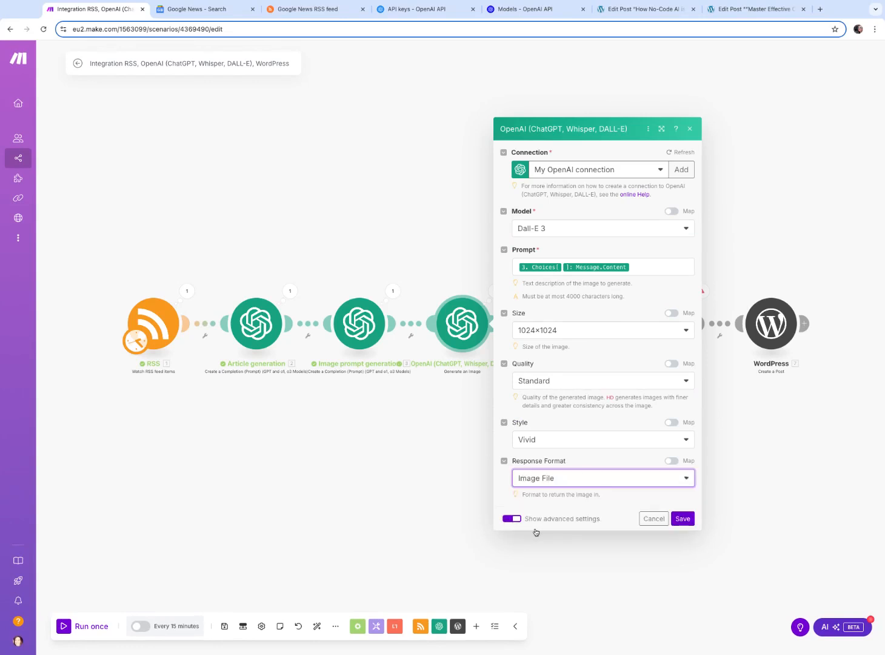
left_click(683, 518)
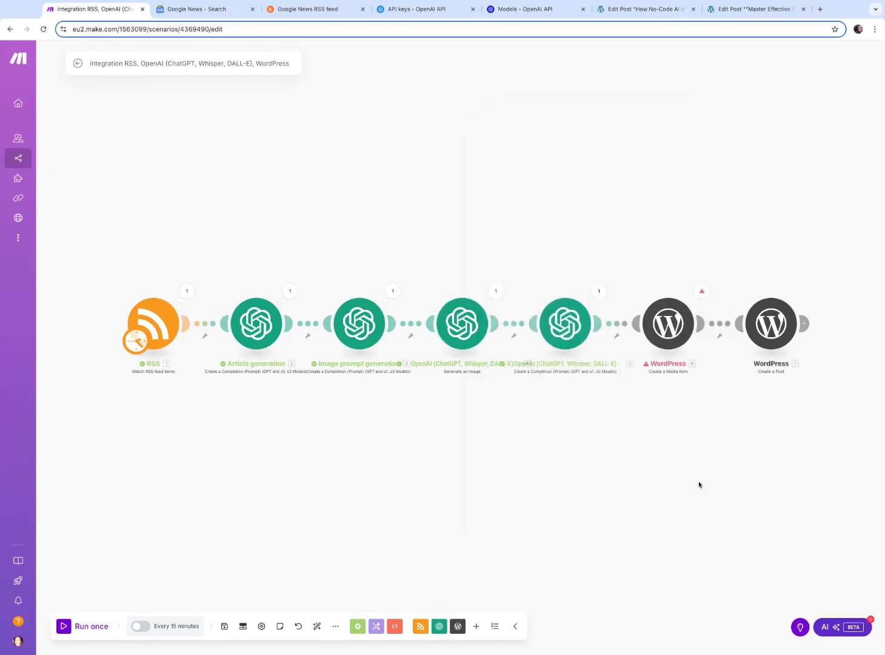
Run the scenario once and open the execution log
left_click(76, 633)
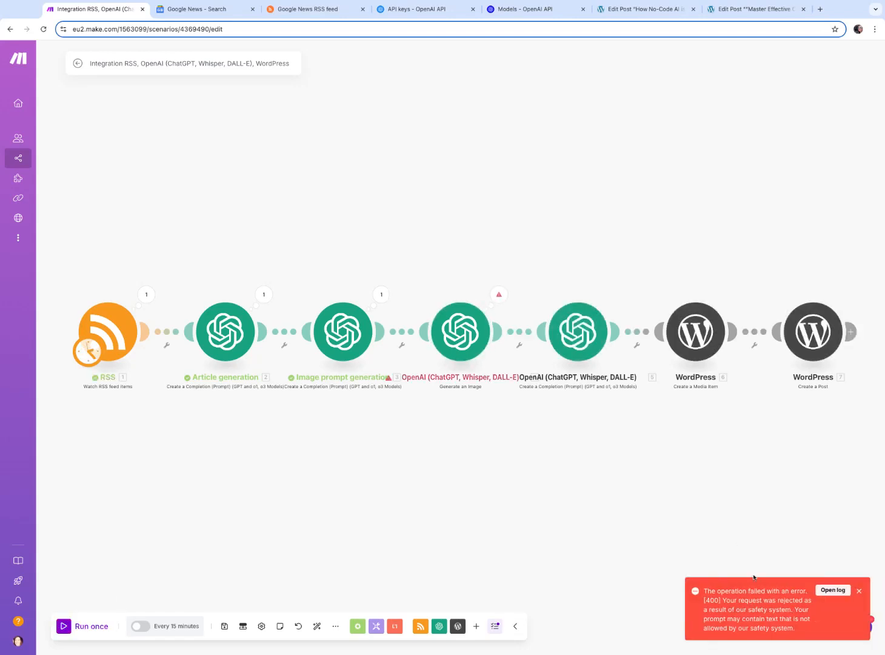
left_click(833, 592)
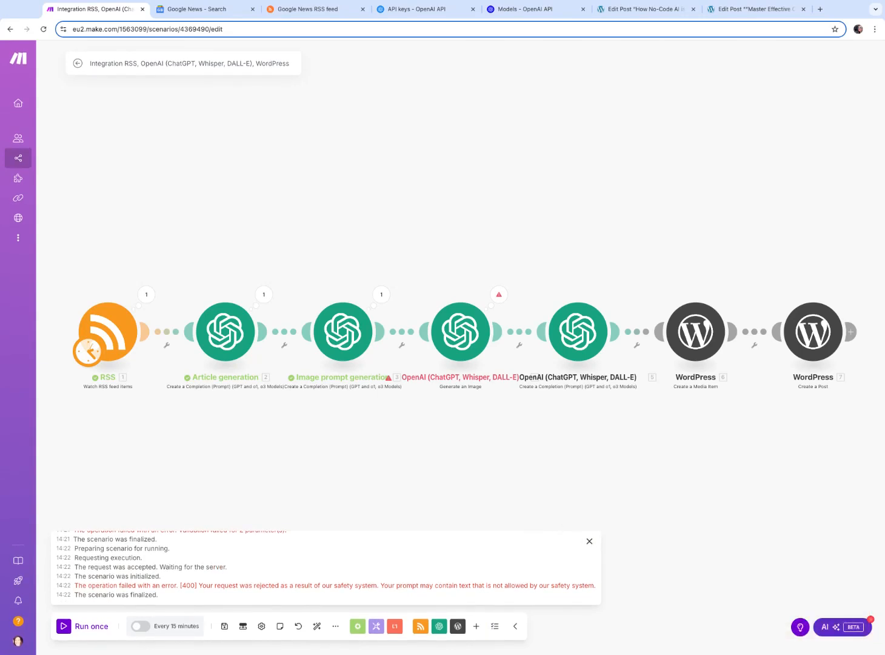
left_click(590, 541)
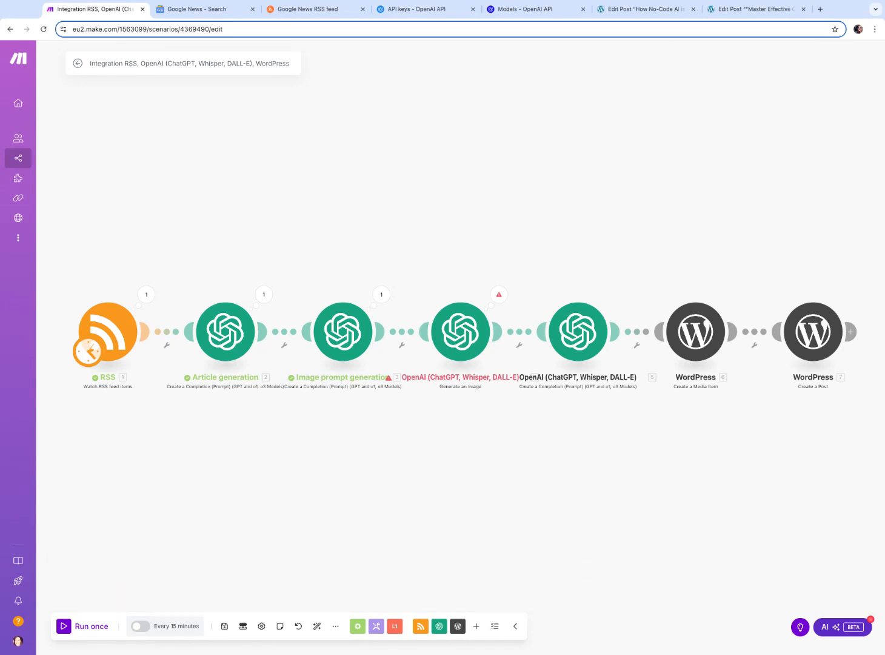
Inspect the image prompt generation module's input message from the run
left_click(381, 297)
left_click(430, 248)
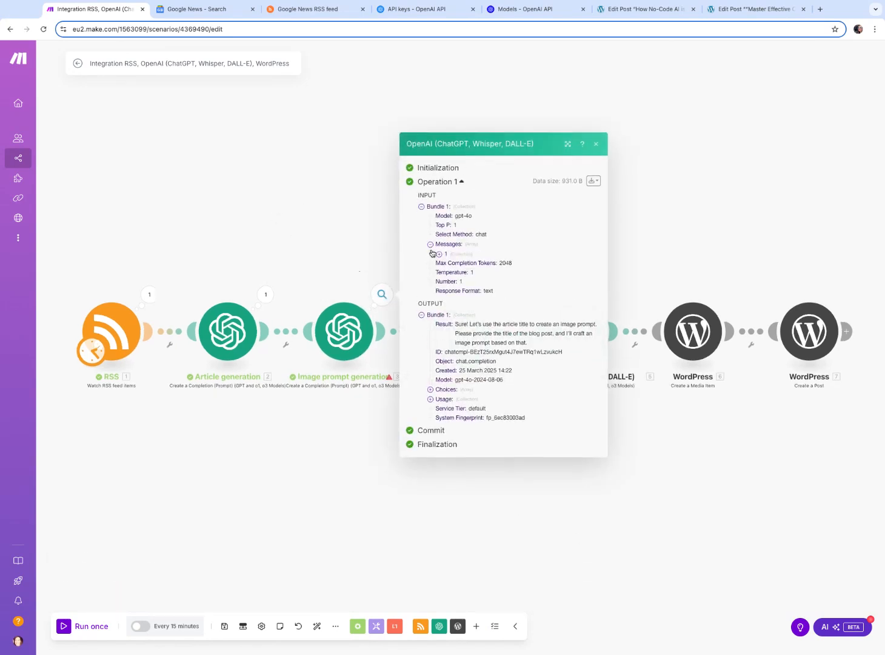
left_click(446, 256)
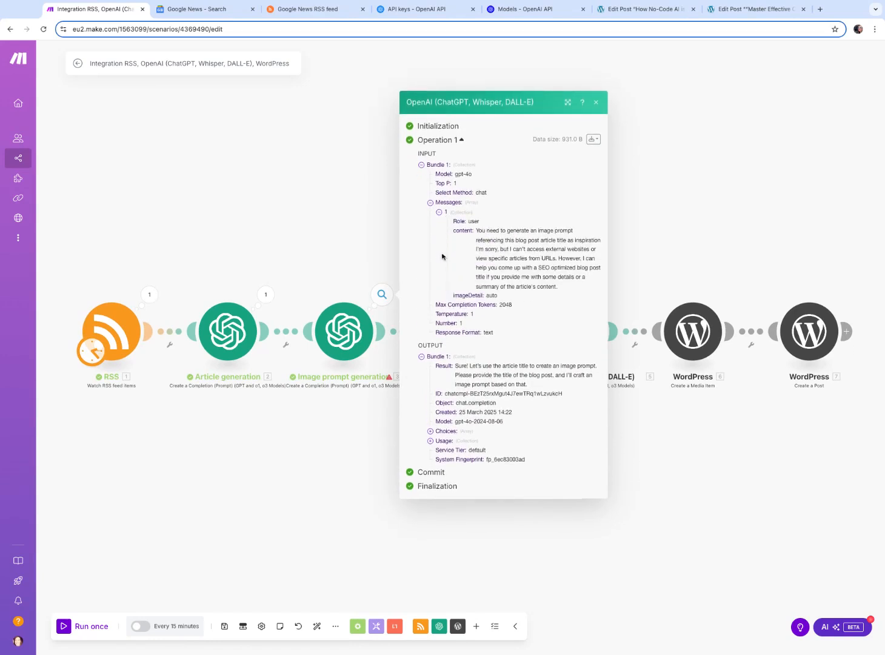
Re-map the article generation's Choices Message Content into the image prompt generation module's text content and save
left_click(352, 328)
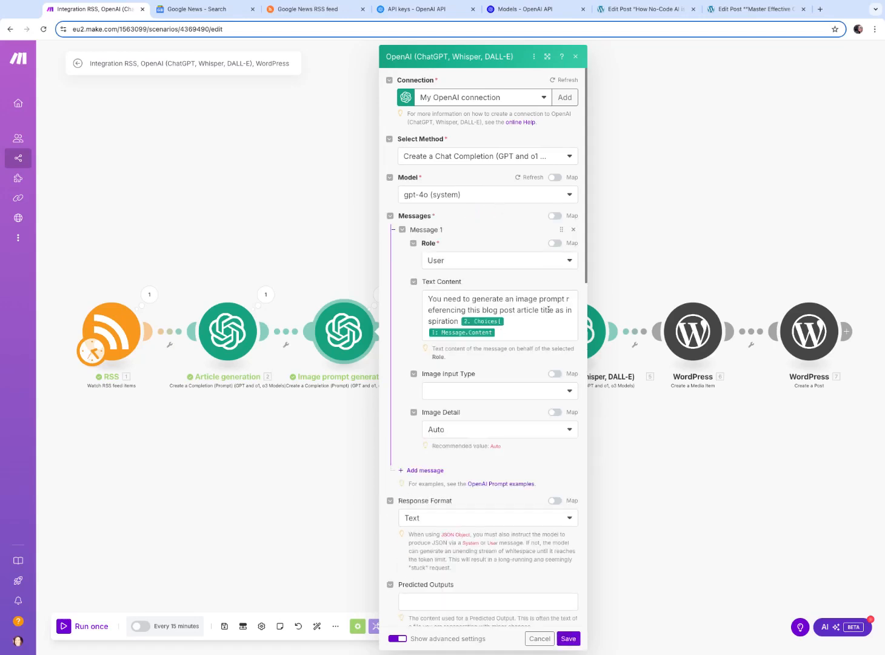
left_click(549, 310)
scroll(548, 314, "down", 1)
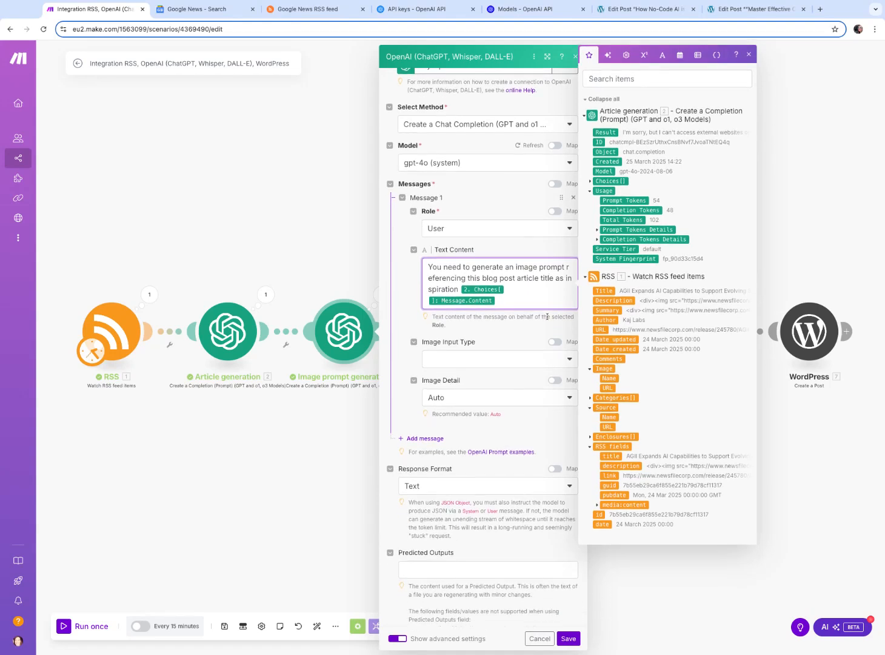
scroll(548, 314, "up", 1)
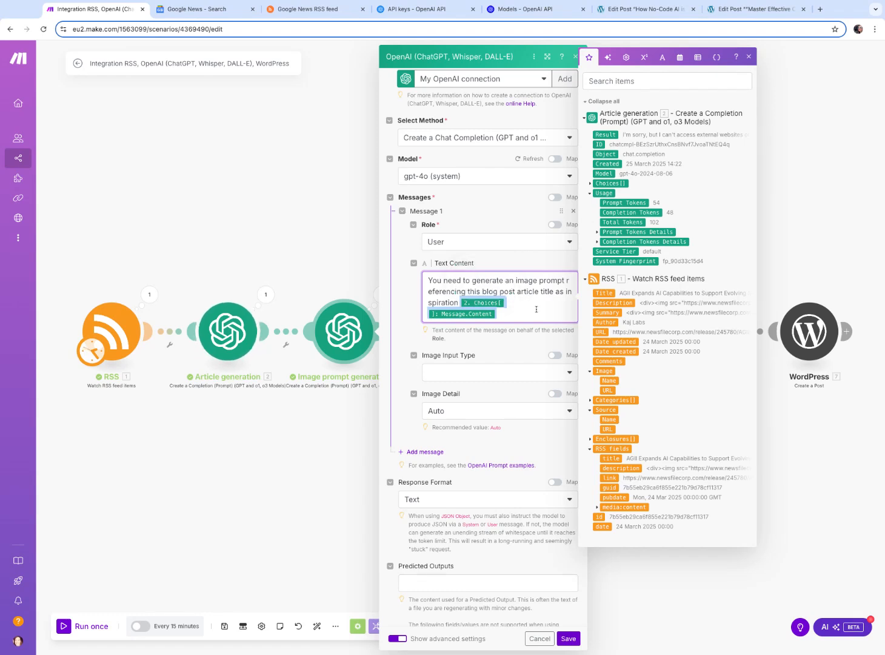
key("BackSpace")
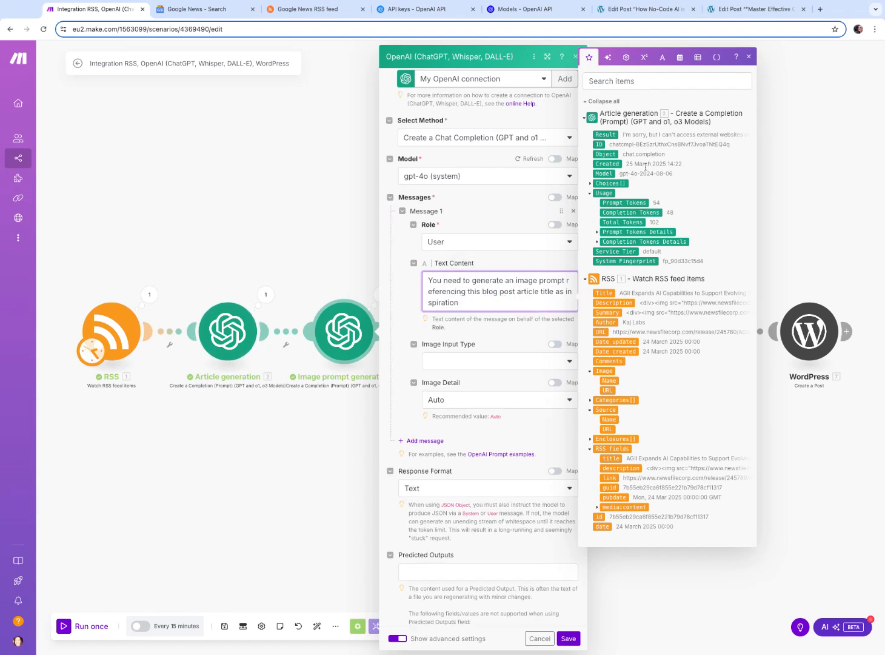
left_click(592, 184)
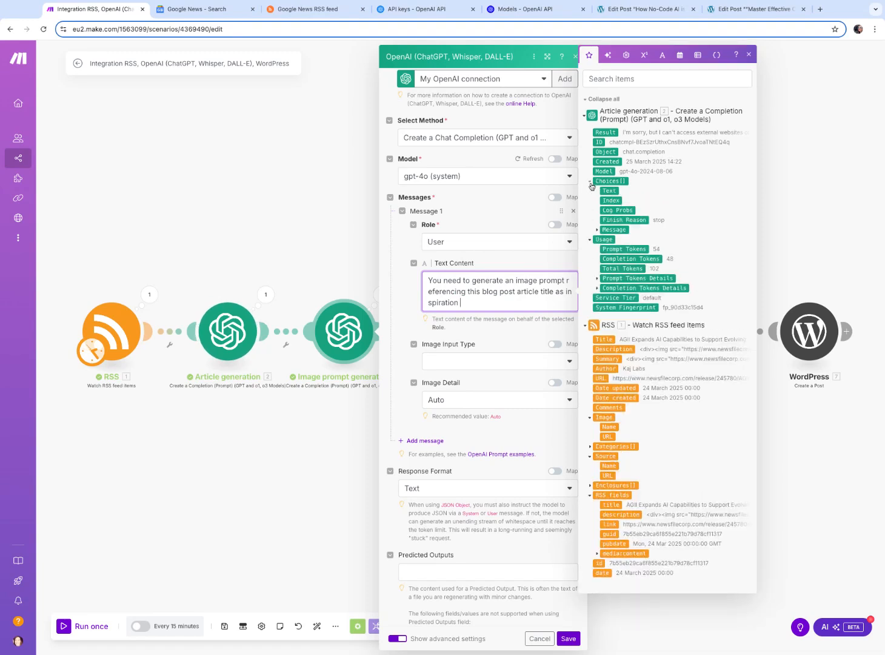
left_click(598, 230)
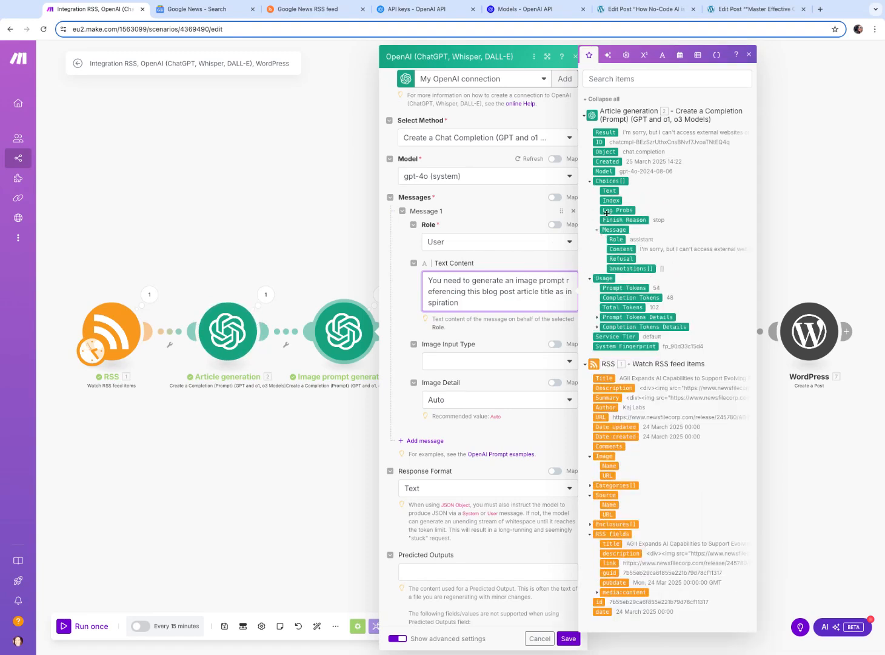
left_click(624, 250)
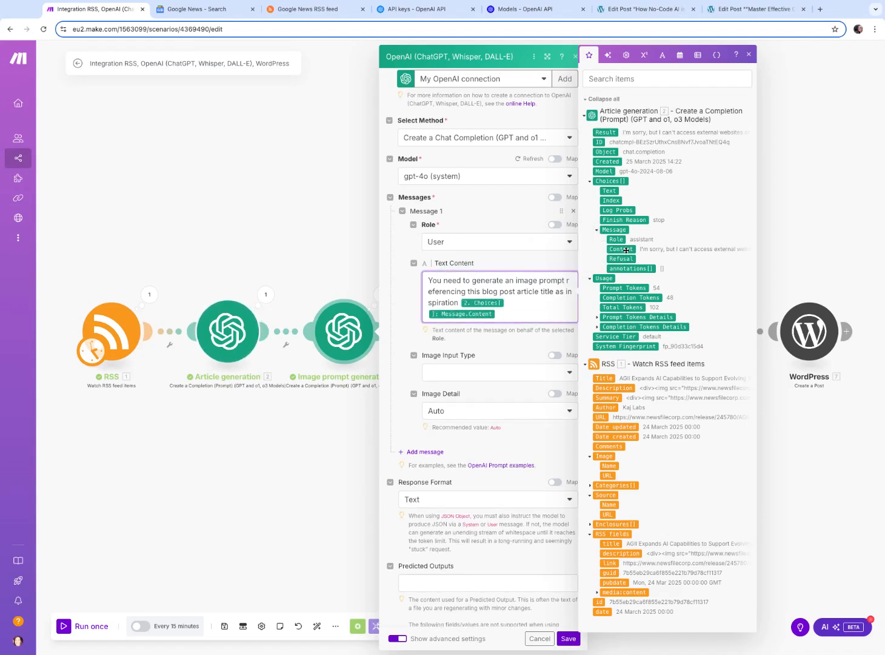
left_click(626, 250)
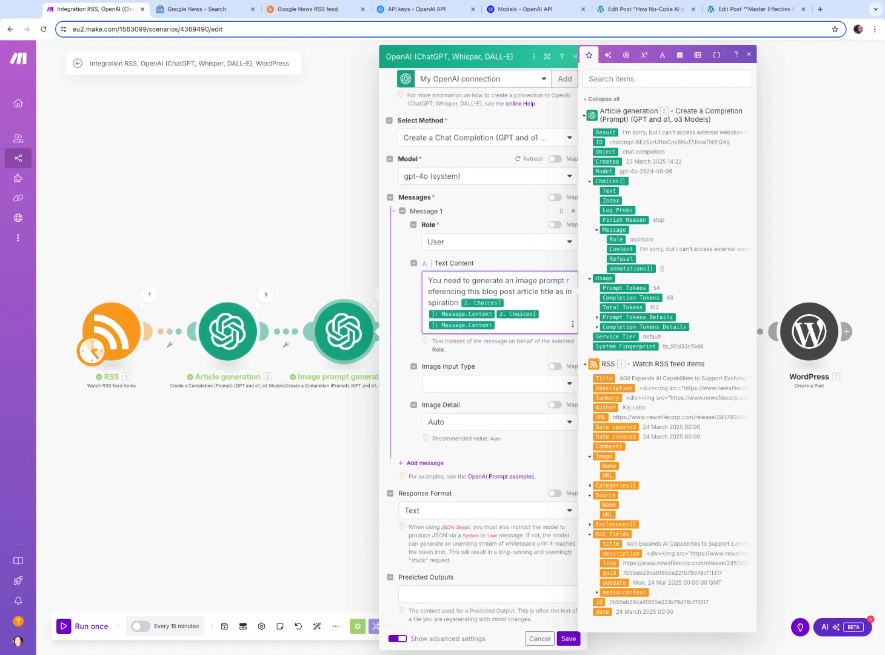
key("BackSpace")
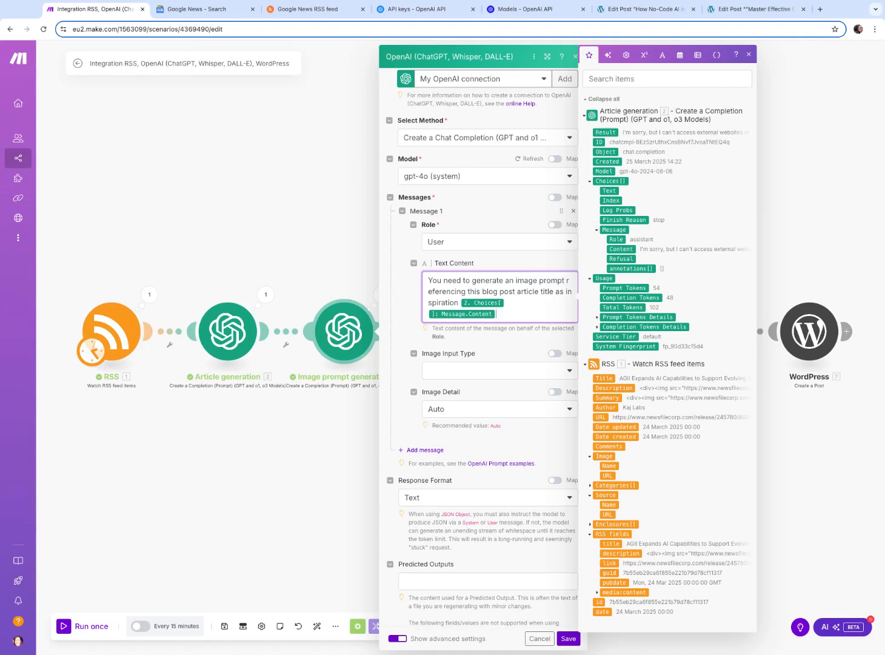
left_click(531, 356)
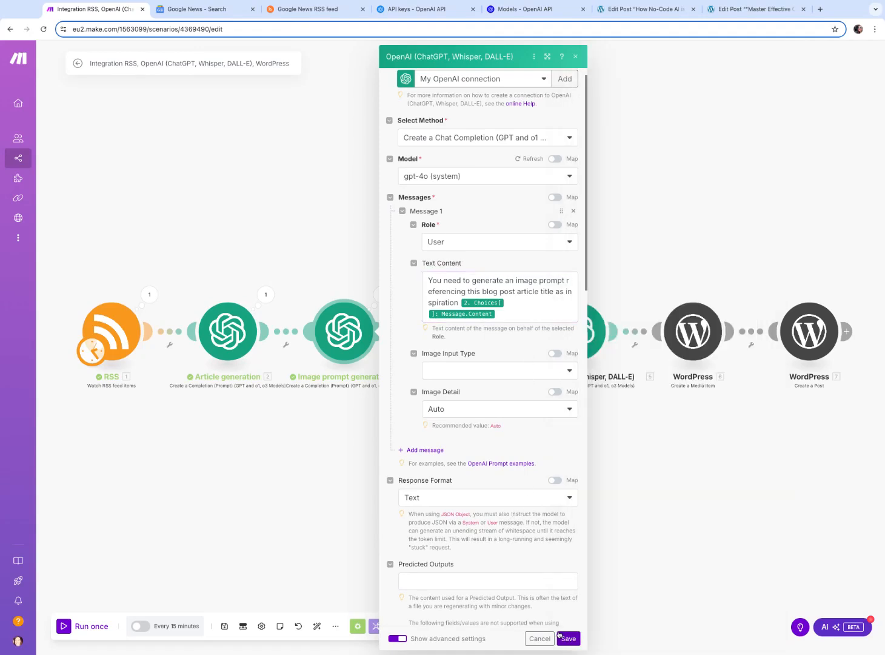
left_click(568, 639)
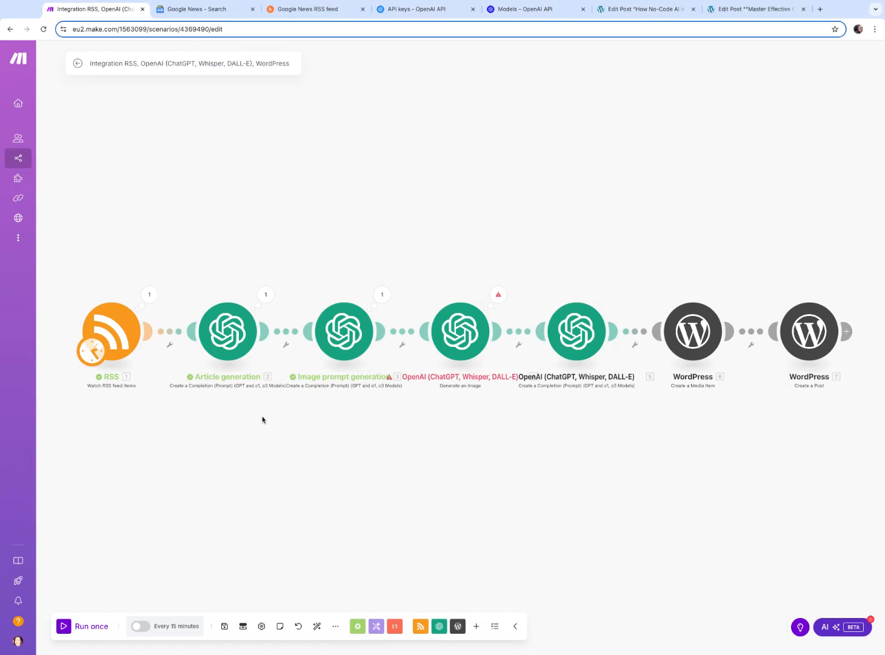
Inspect the RSS and Article generation modules' run outputs
left_click(149, 295)
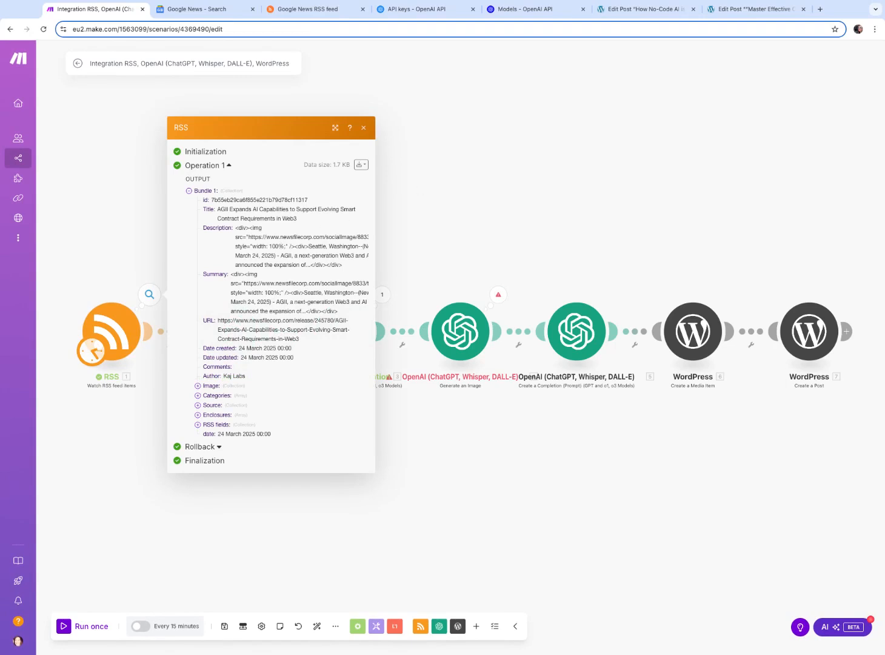
left_click(270, 298)
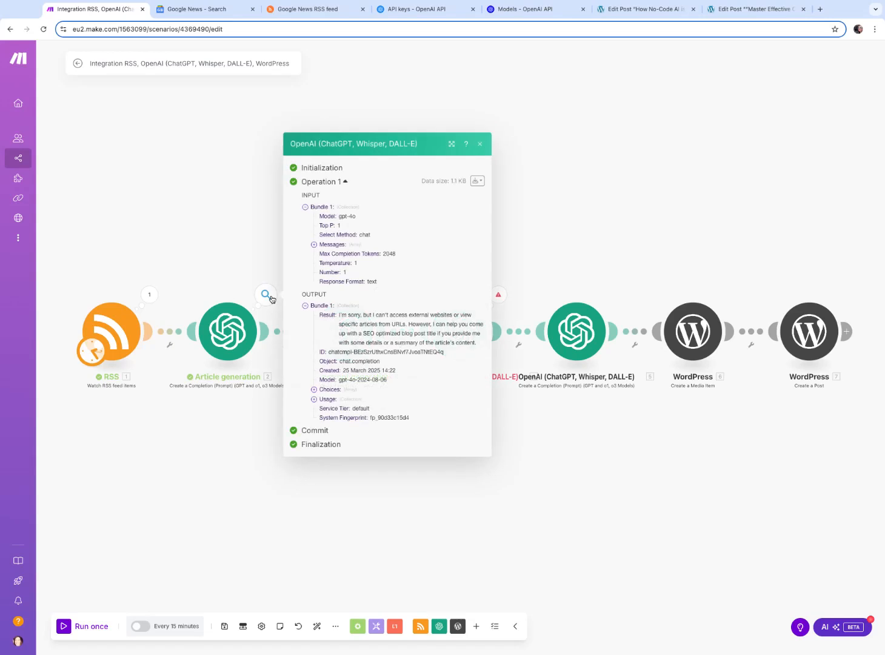
Rewrite the Article generation prompt to begin 'You are a blog post writer, referencing the news article at this' followed by the RSS URL
left_click(236, 333)
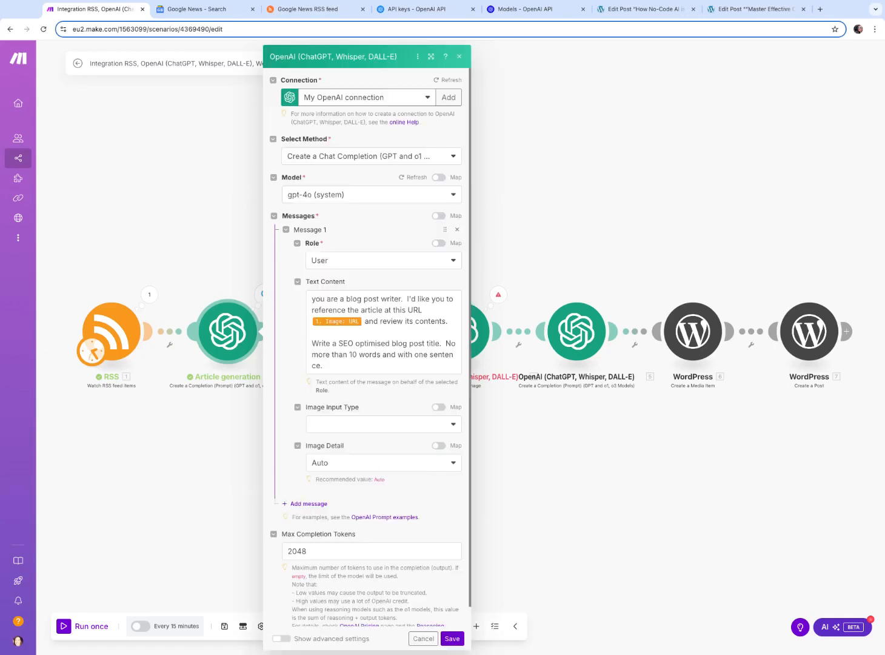
left_click(391, 331)
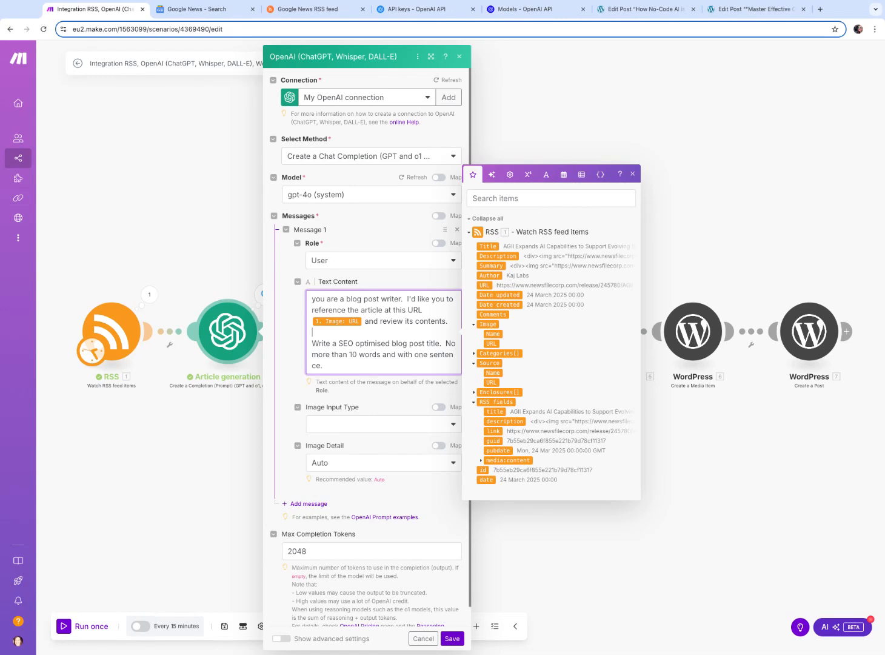
key("super+Tab")
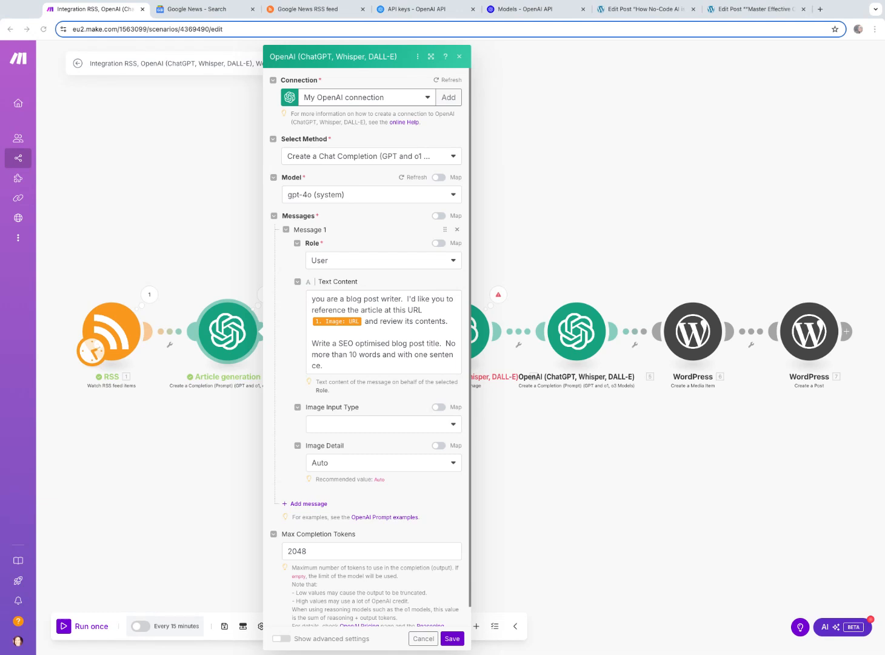
left_click(427, 310)
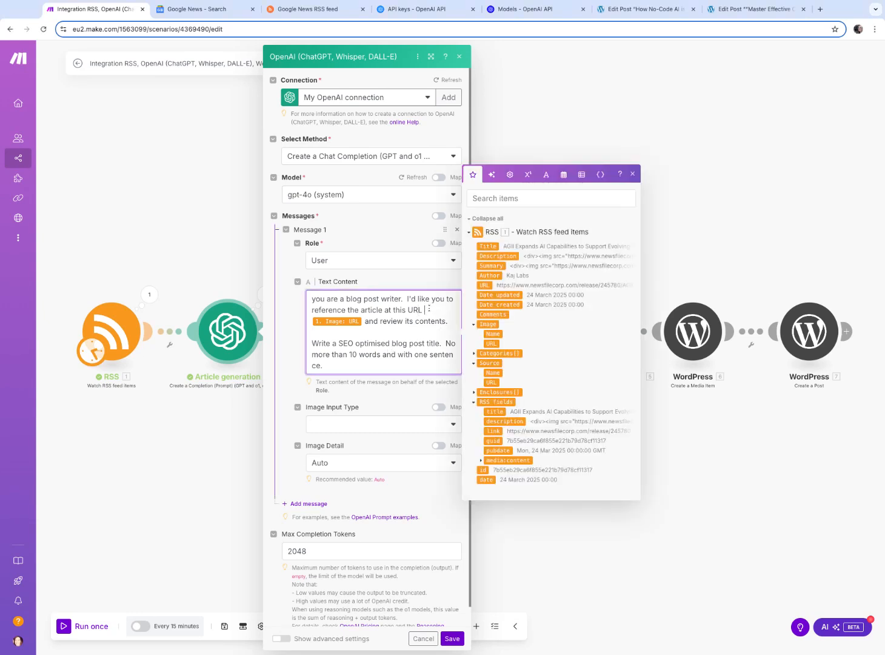
left_click(314, 299)
key("shift+Down")
key("shift+Down")
key("shift+Down")
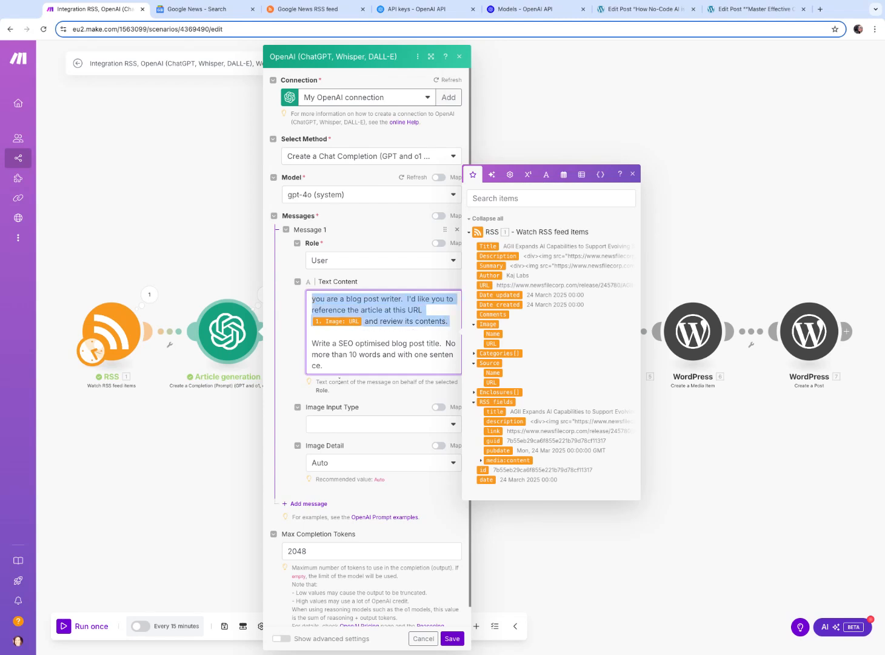
left_click(332, 368, "shift")
type("You a")
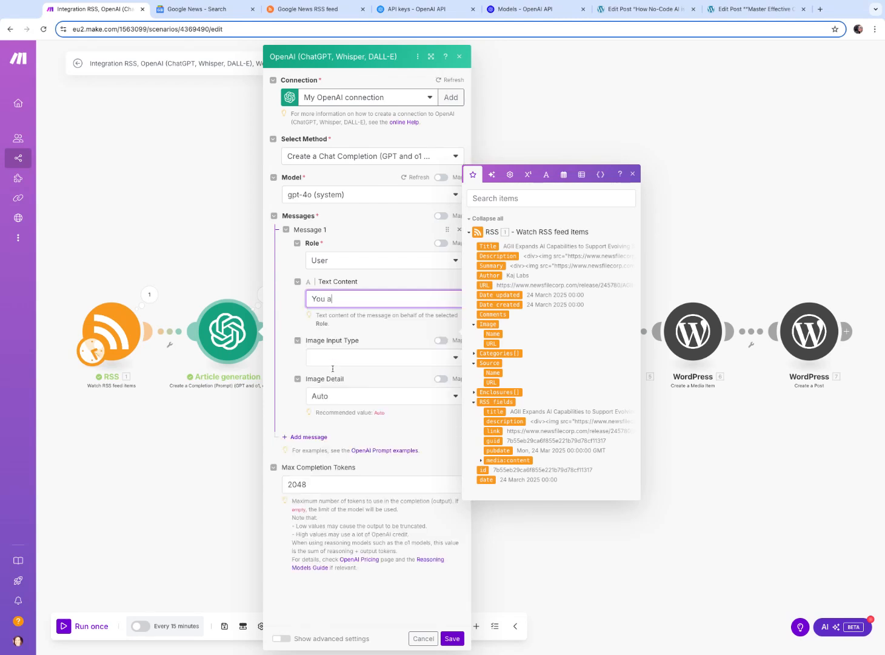
type("re a blog post writer, referenicing")
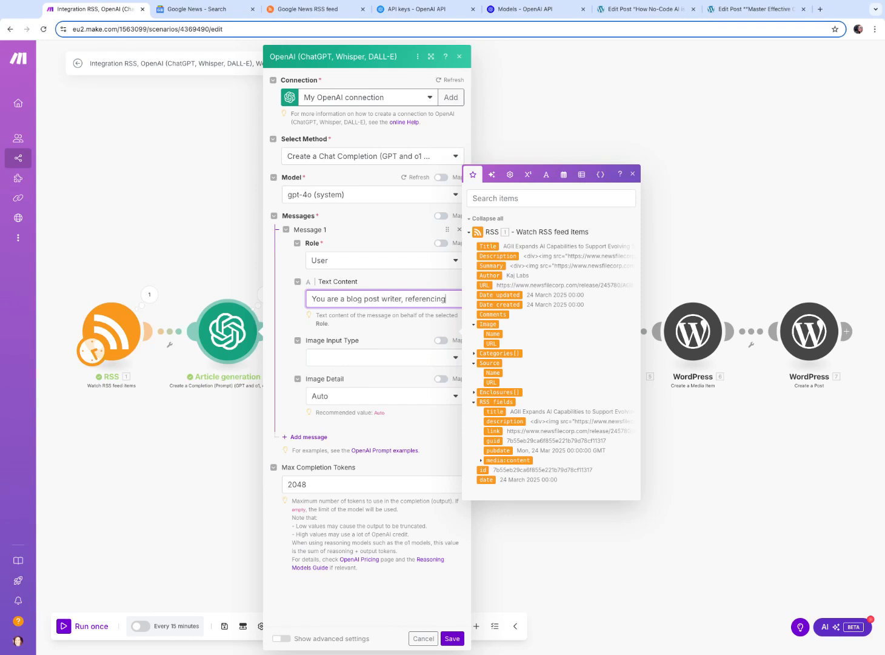
type(" the news article at this")
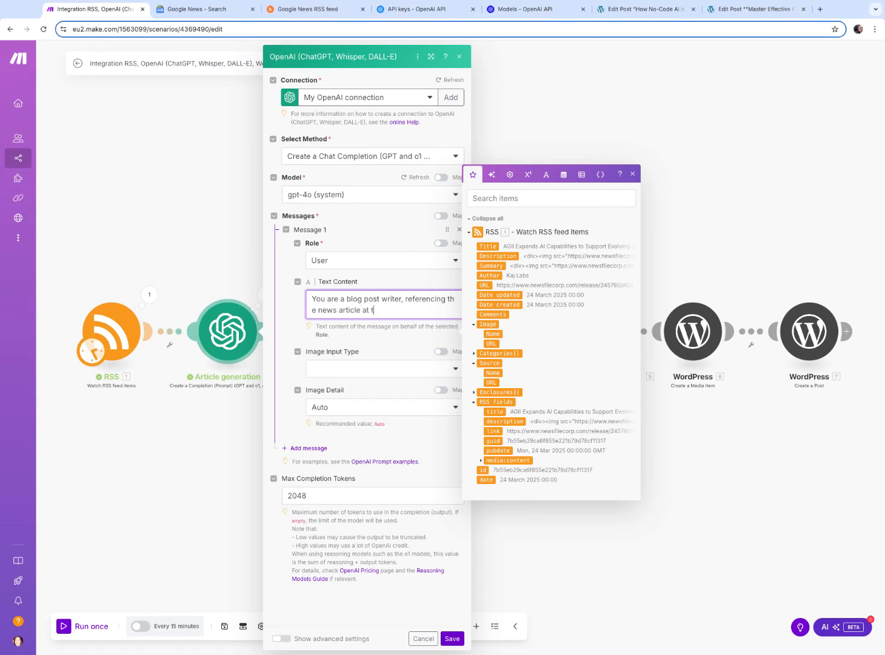
left_click(486, 285)
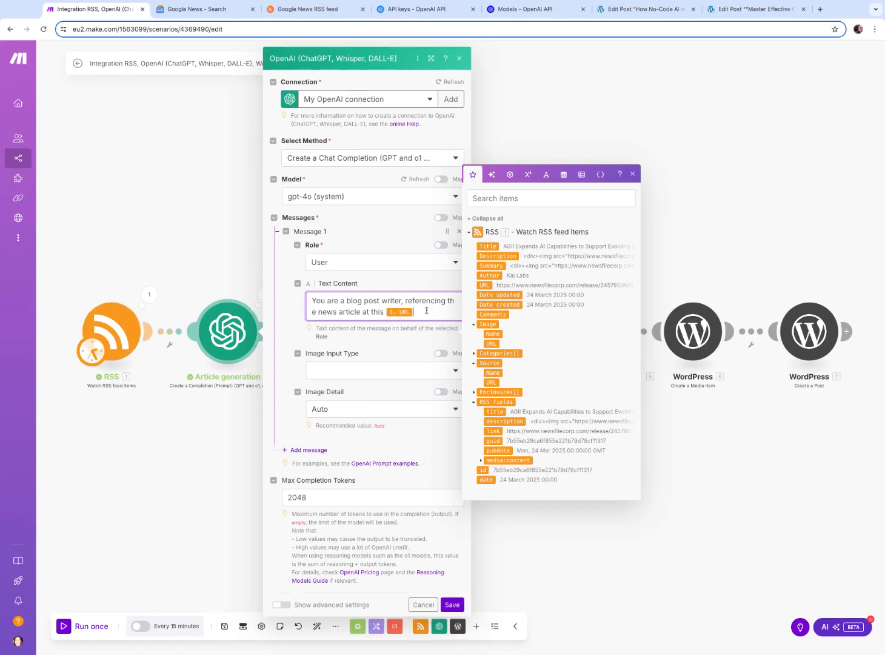
Append '. Review the contents of the article and write an SE optimised blog title. Do NOT write title in apostrophes. Article title only.' and save
type(". Review the contents o")
key("BackSpace")
key("BackSpace")
type("s of the arti")
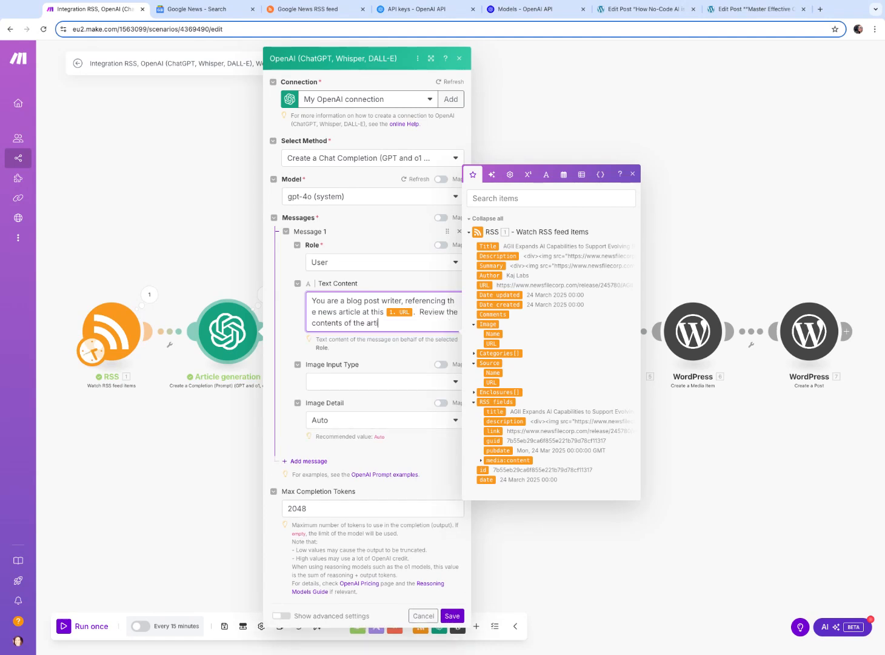
type("cle and write an SE optimised b")
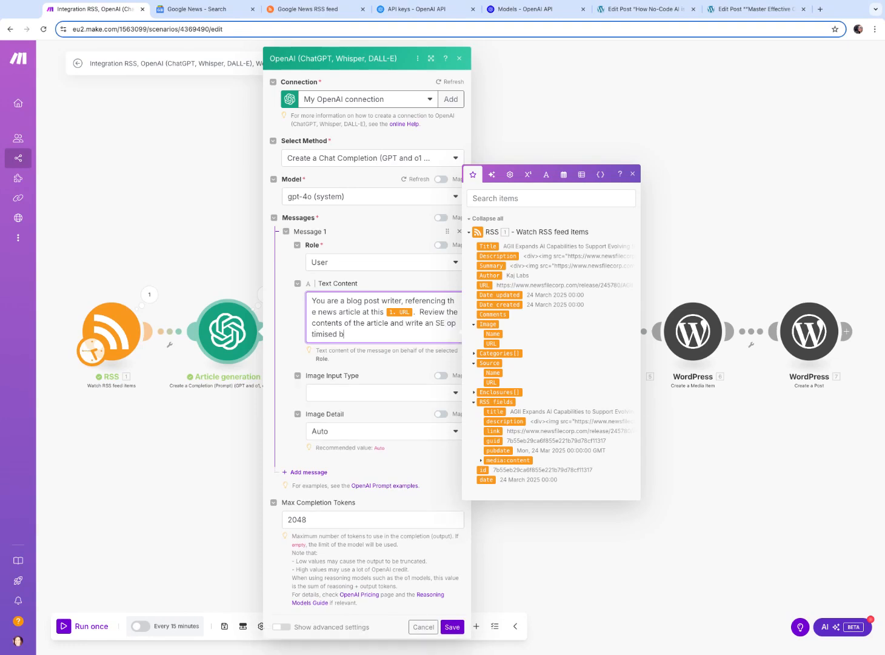
type("log title. Do NOT write title in apostrophes")
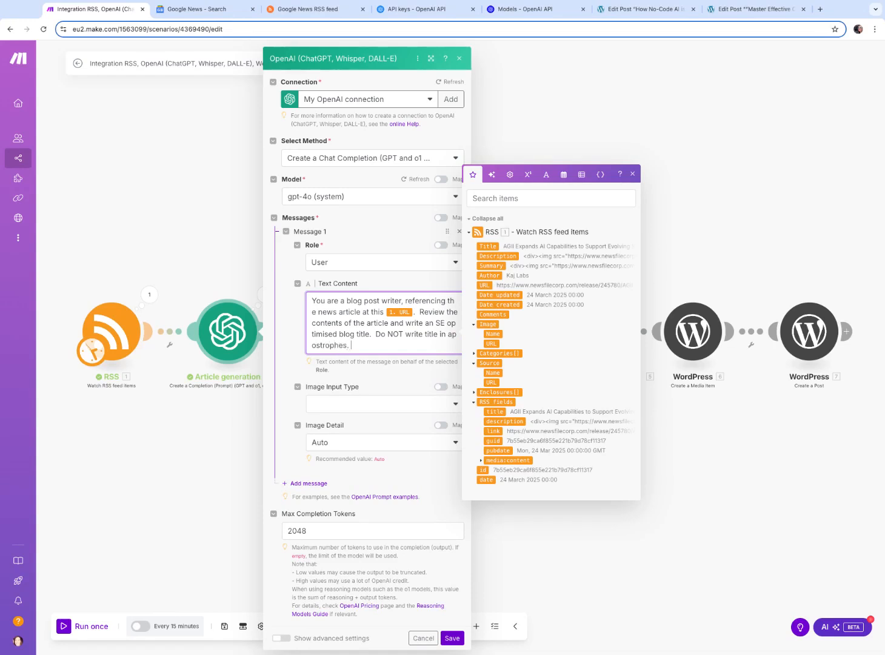
type(". Article")
type("title only.")
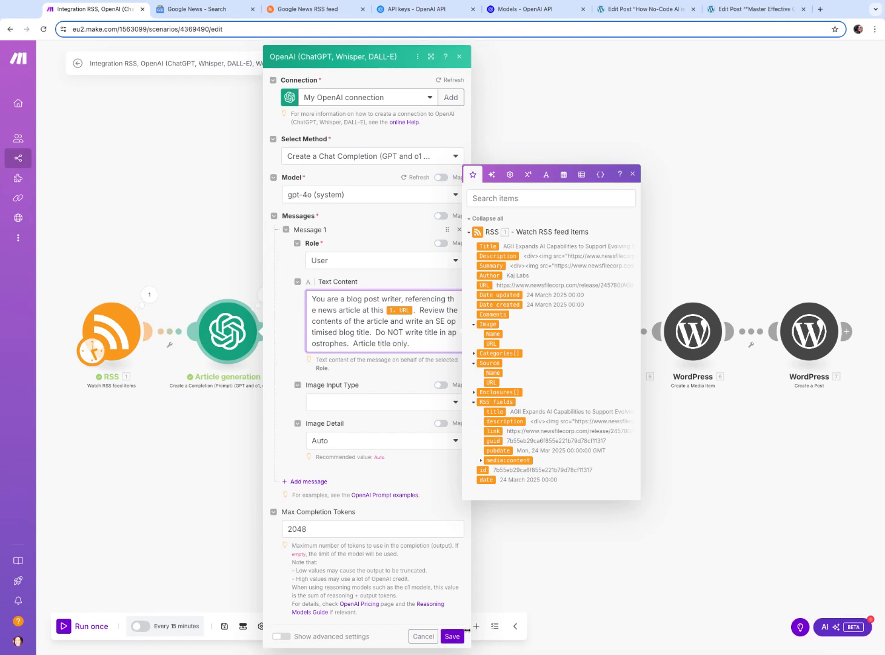
left_click(452, 636)
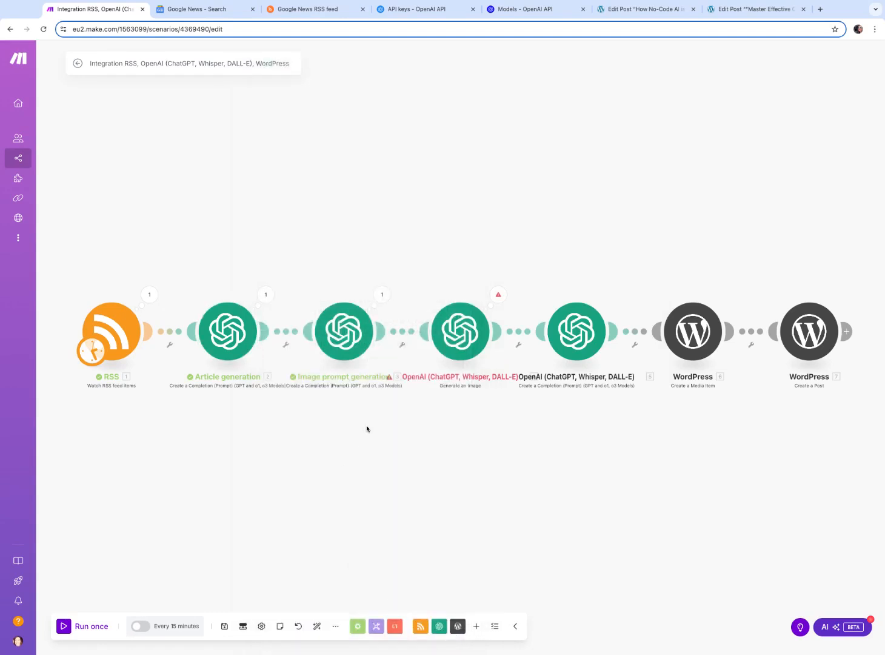
Run the scenario once
left_click(63, 628)
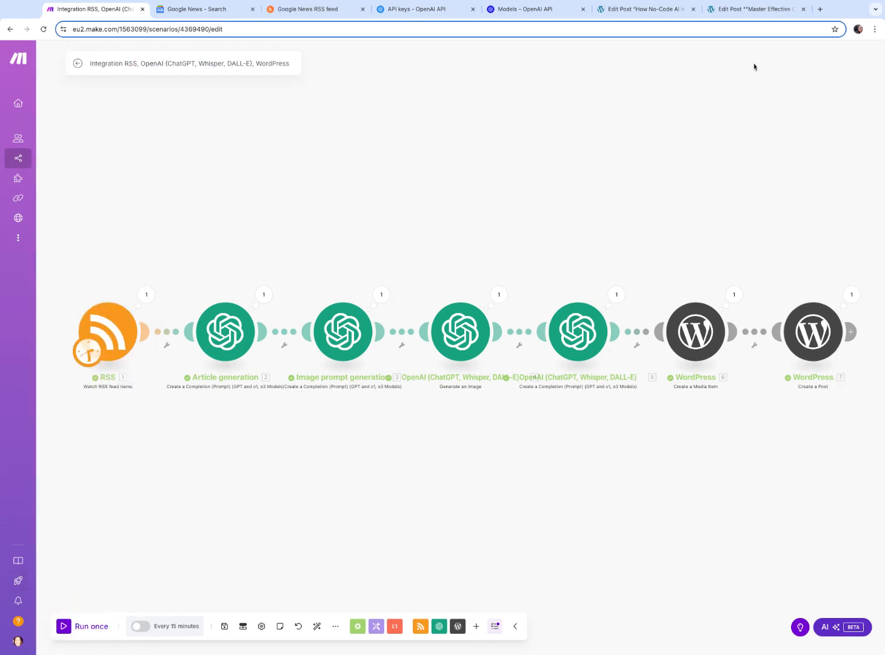
Open the newest draft post in WordPress to review the generated title and article
left_click(760, 14)
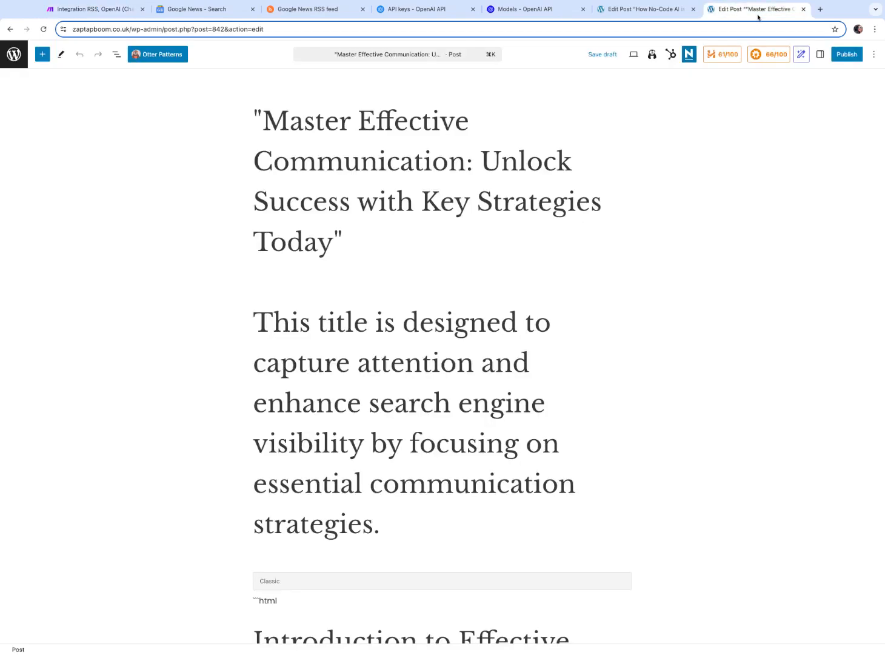
left_click(14, 54)
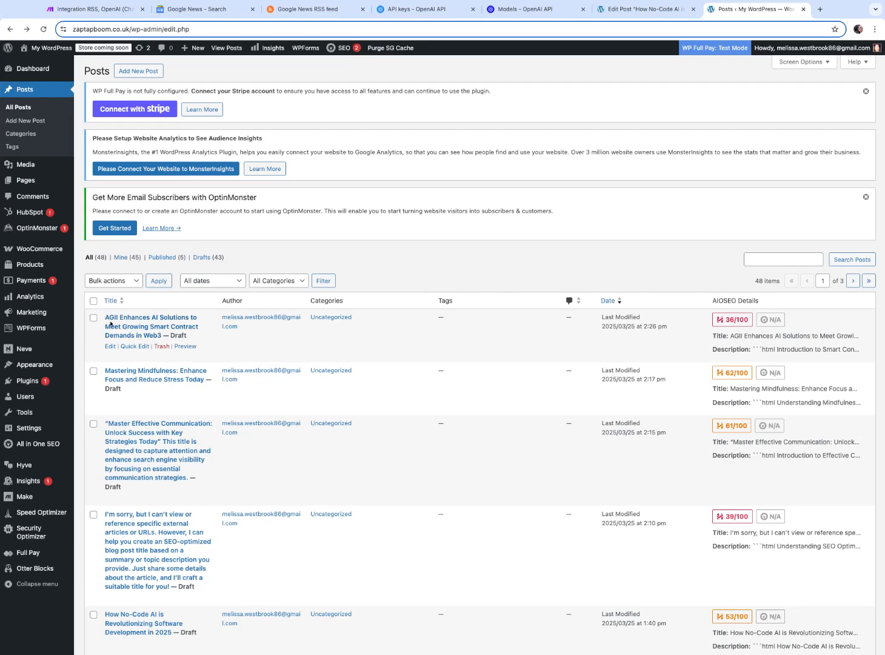
left_click(155, 328)
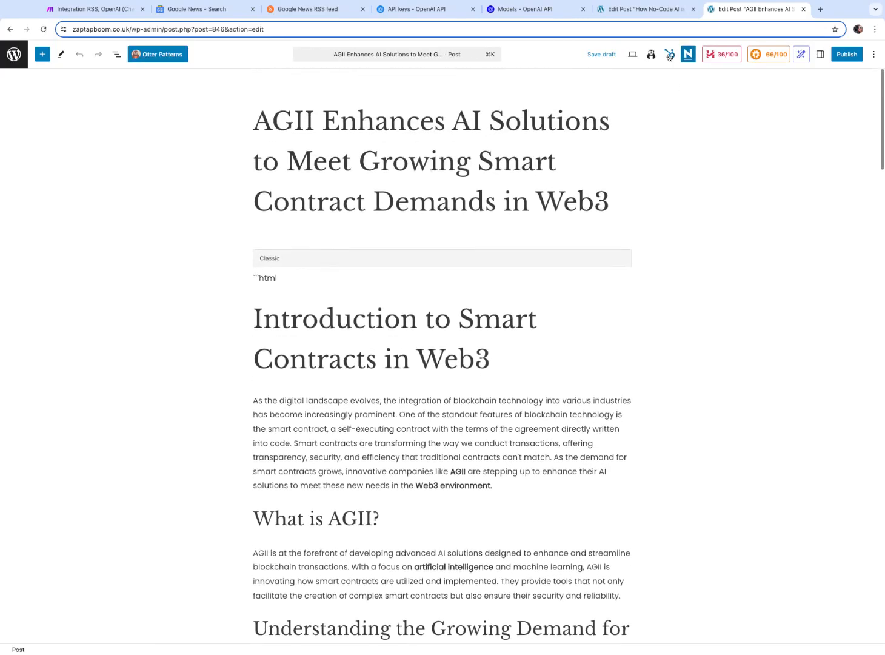
Inspect the Create a Post module's run output, including the title and content it received
left_click(99, 12)
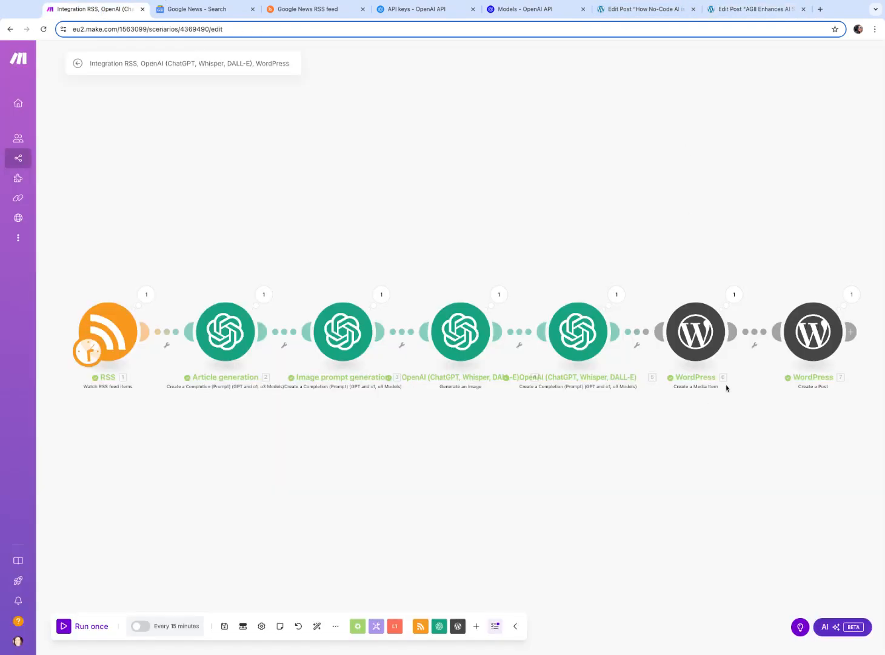
left_click(851, 296)
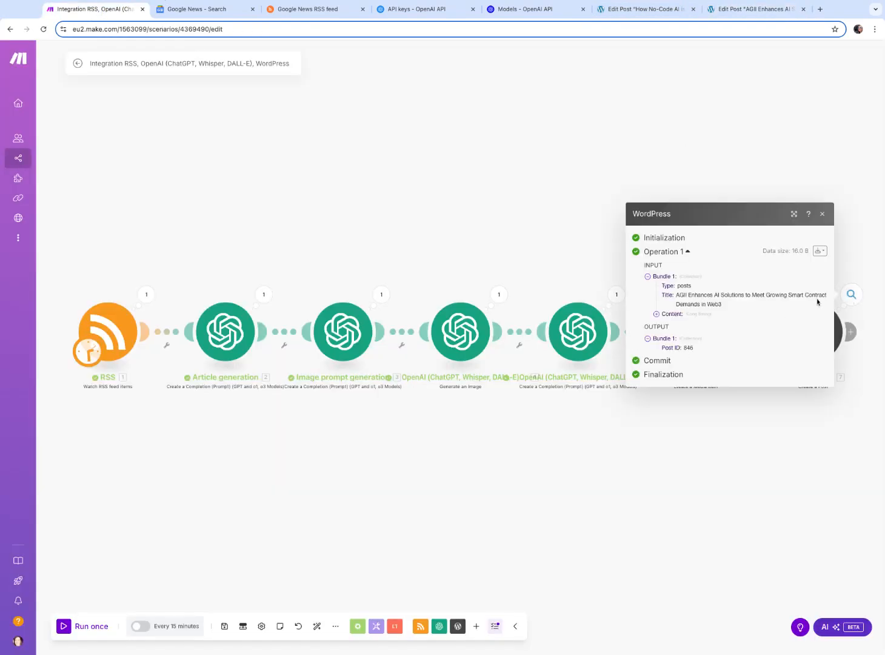
left_click(656, 315)
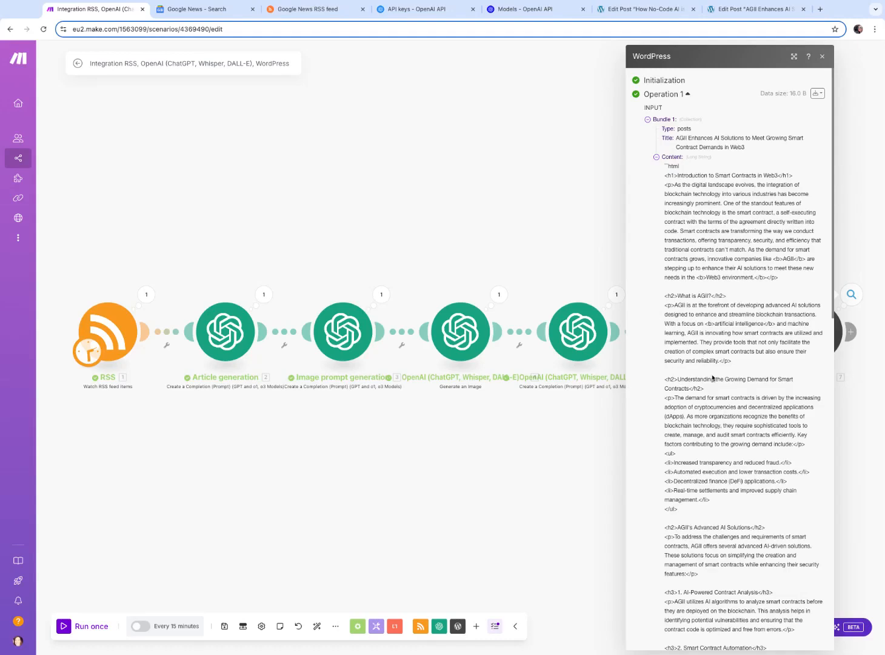
scroll(706, 373, "down", 10)
scroll(682, 311, "up", 15)
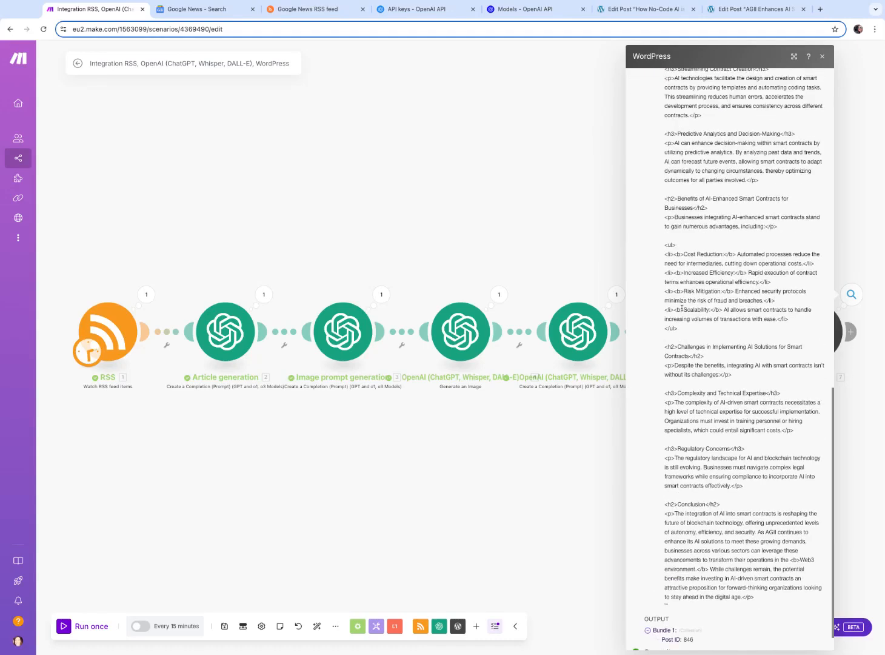
scroll(682, 311, "up", 3)
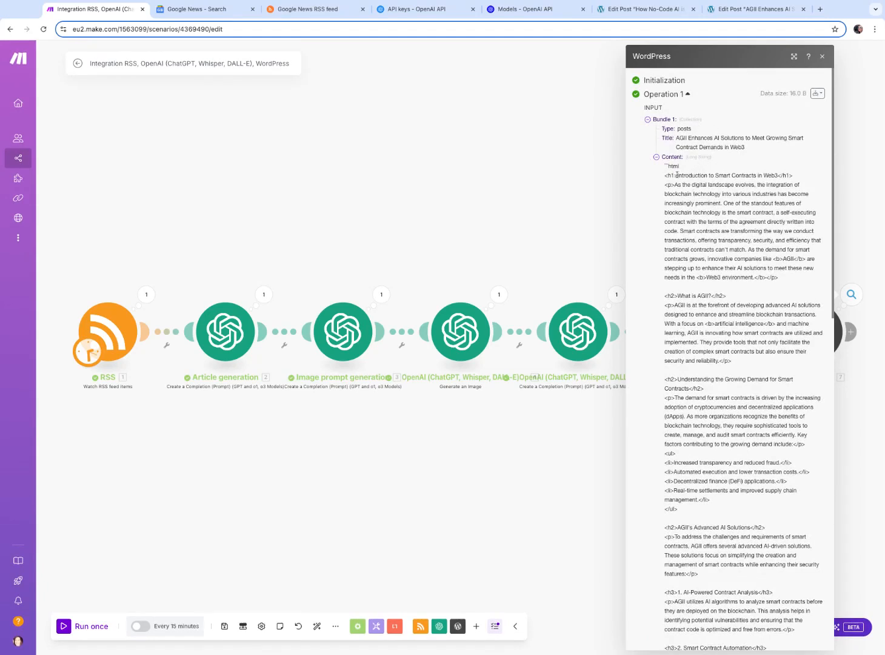
left_click(729, 173)
left_click(579, 178)
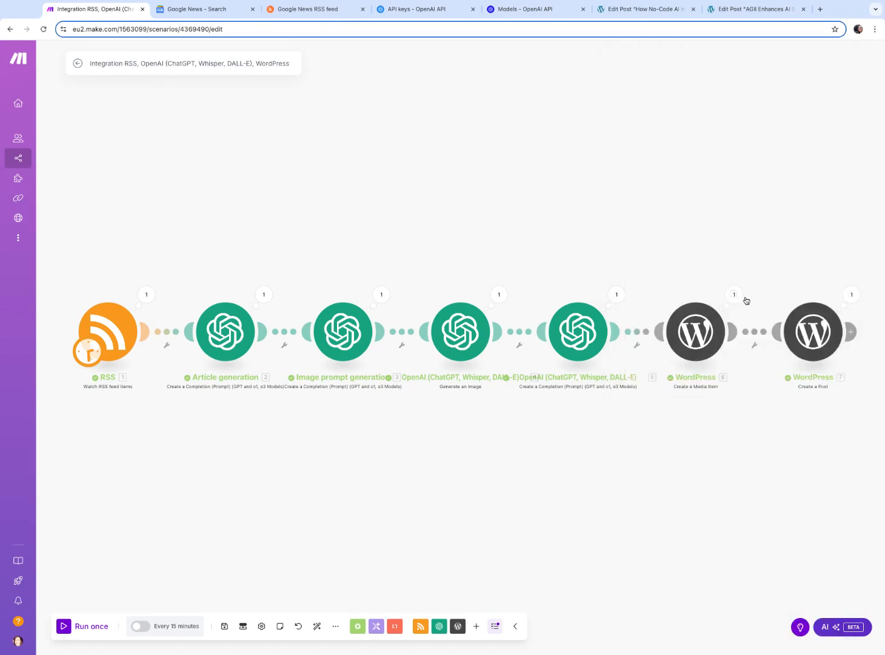
Open the Create a Post module's settings and place the cursor in its Content field
left_click(822, 328)
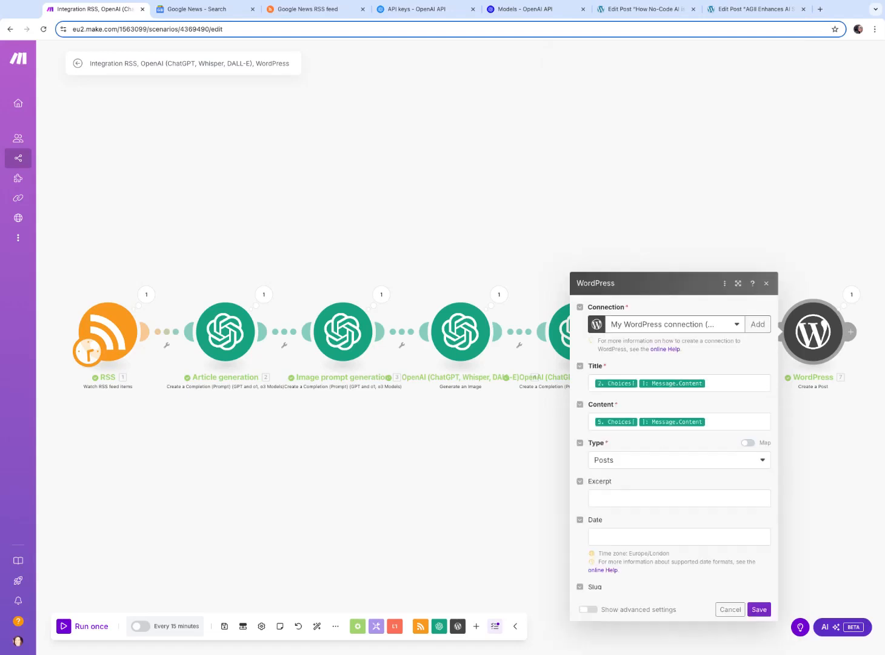
left_click(724, 198)
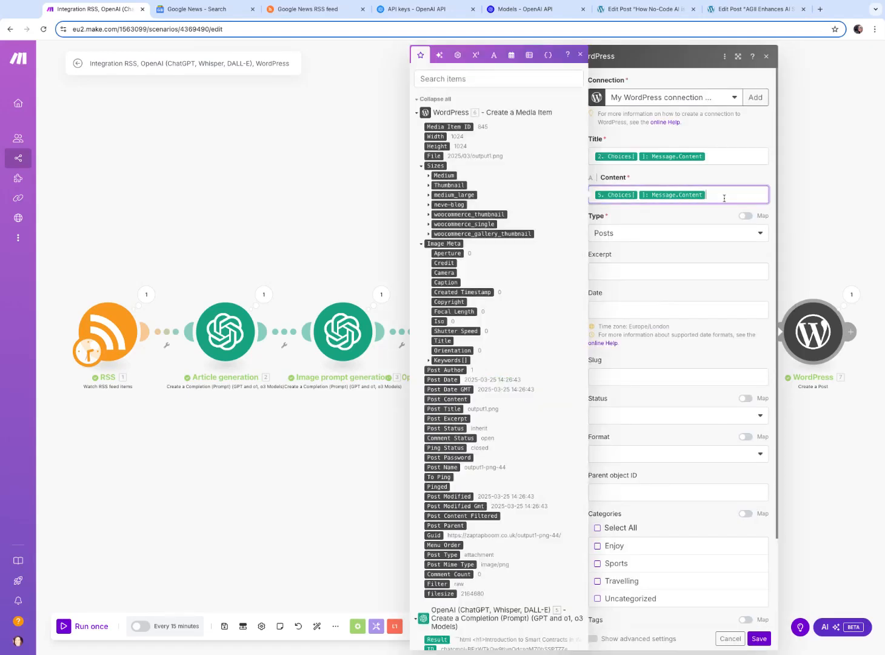
left_click(630, 188)
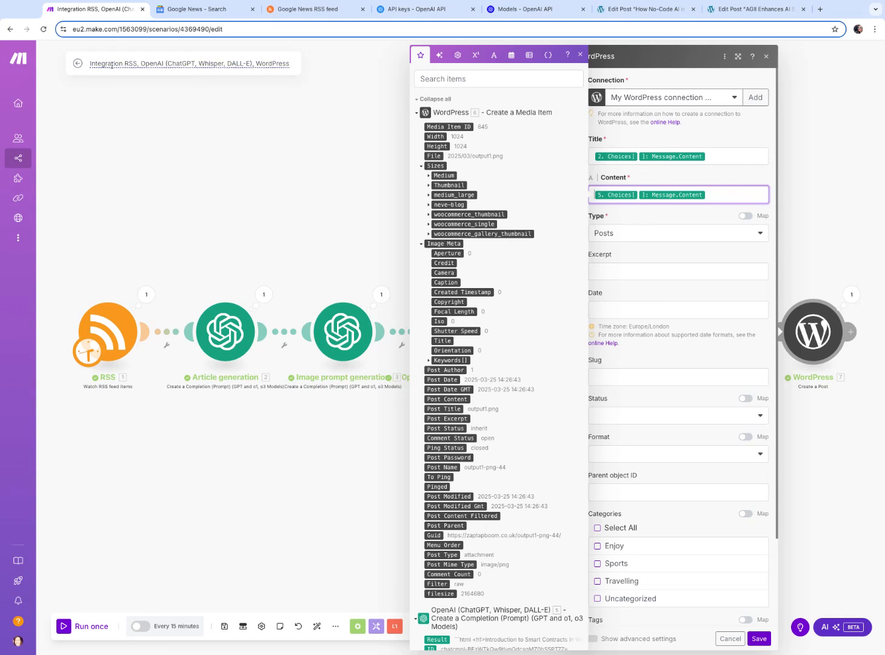
key("super+Tab")
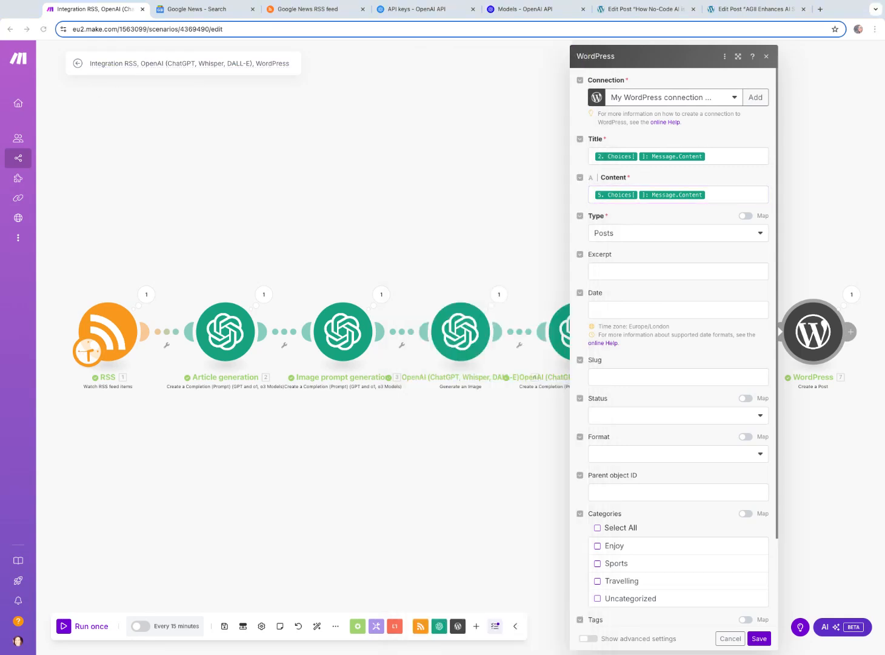